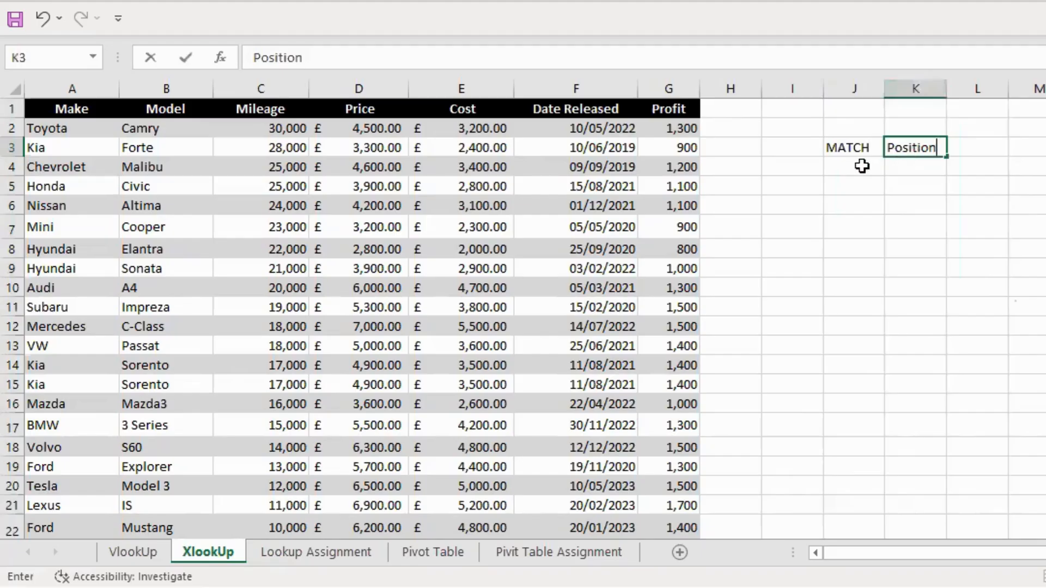
Label cell J4 as INDEX and cell K4 as Value.
{"action": "type", "text": "INDEX"}
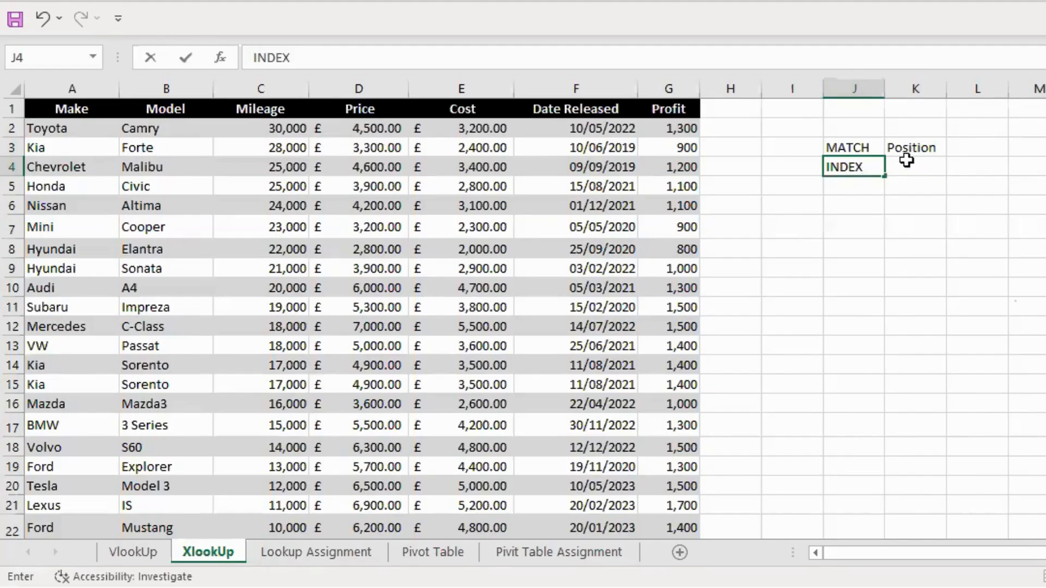
{"action": "left_click", "coordinate": [907, 161]}
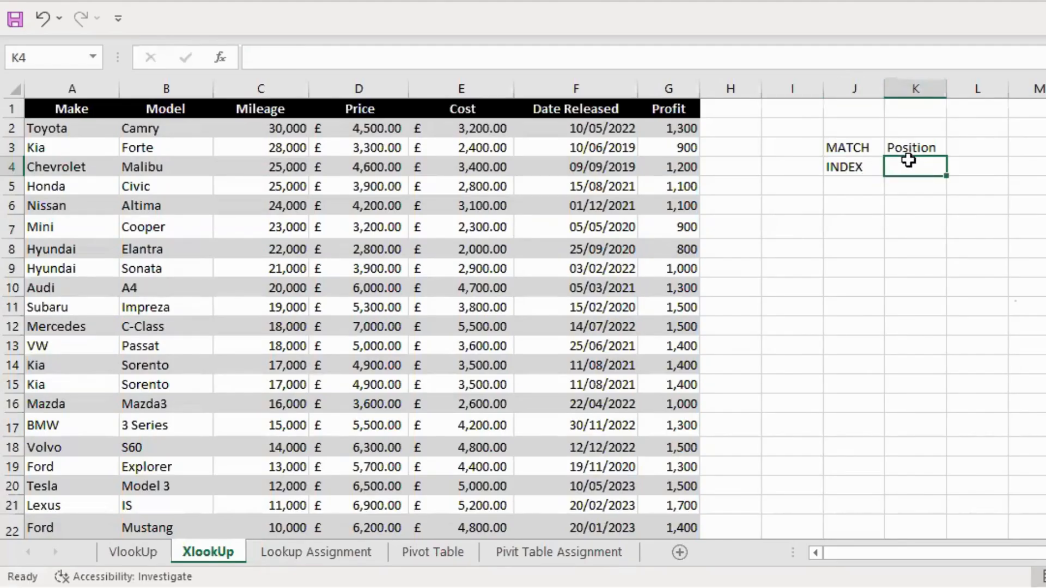
{"action": "type", "text": "VA"}
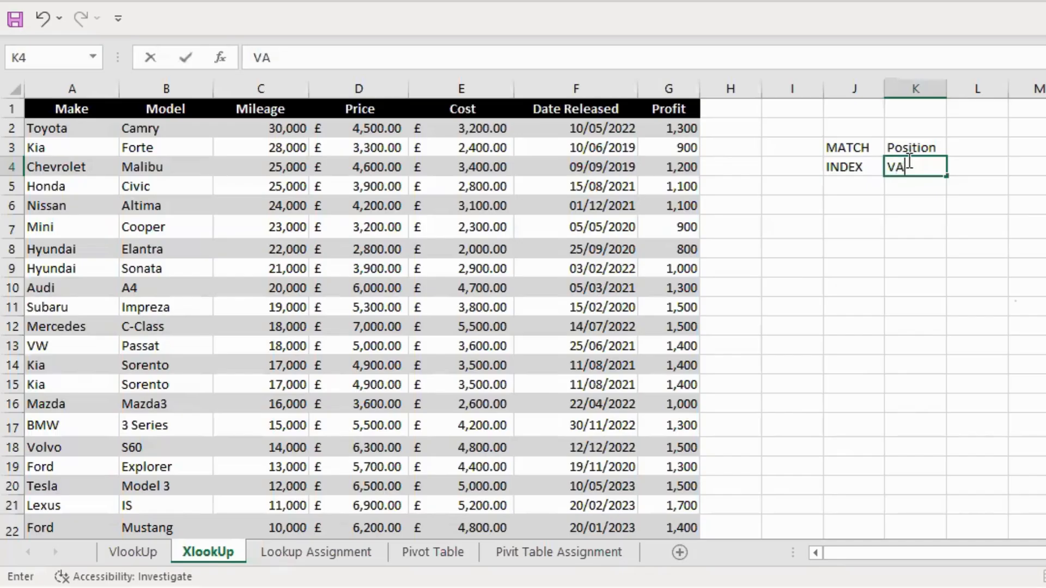
{"action": "type", "text": "lue"}
{"action": "left_click", "coordinate": [942, 262]}
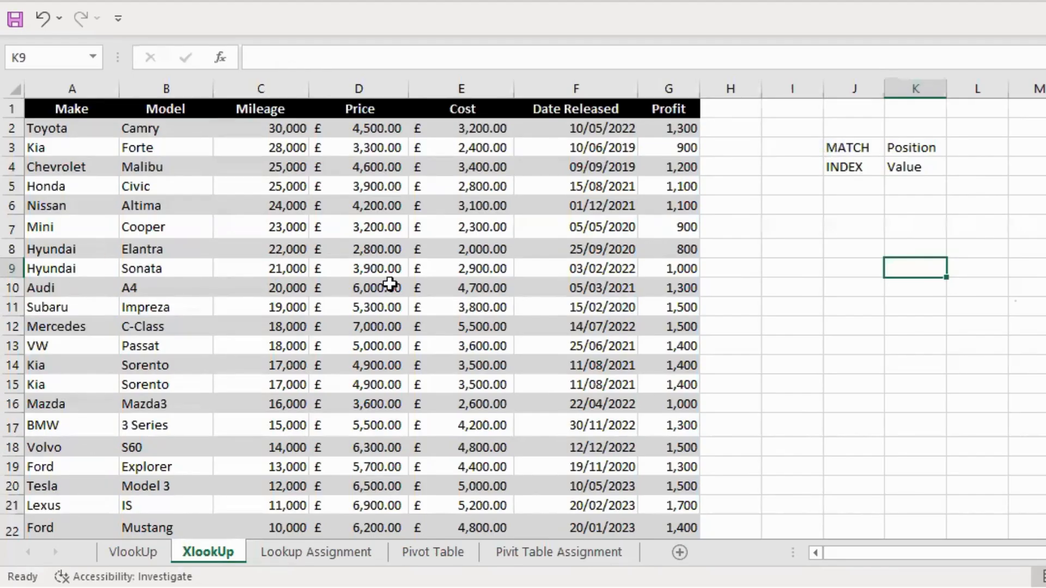
{"action": "scroll", "coordinate": [283, 297], "scroll_direction": "down", "scroll_amount": 10}
{"action": "scroll", "coordinate": [350, 214], "scroll_direction": "up", "scroll_amount": 10}
{"action": "scroll", "coordinate": [525, 290], "scroll_direction": "down", "scroll_amount": 1}
{"action": "scroll", "coordinate": [525, 289], "scroll_direction": "up", "scroll_amount": 1}
{"action": "left_click", "coordinate": [995, 292]}
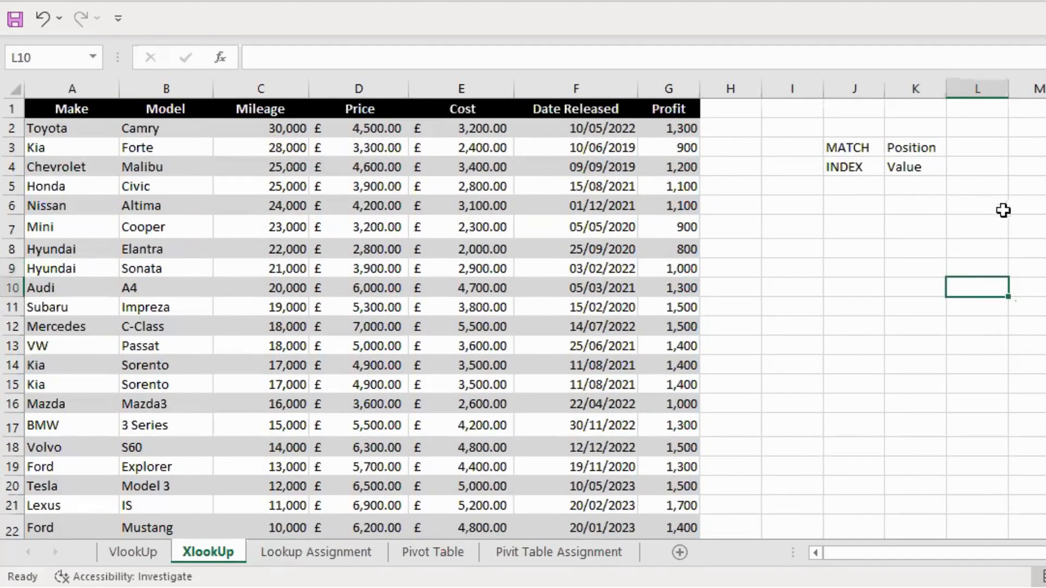
{"action": "left_click", "coordinate": [991, 229]}
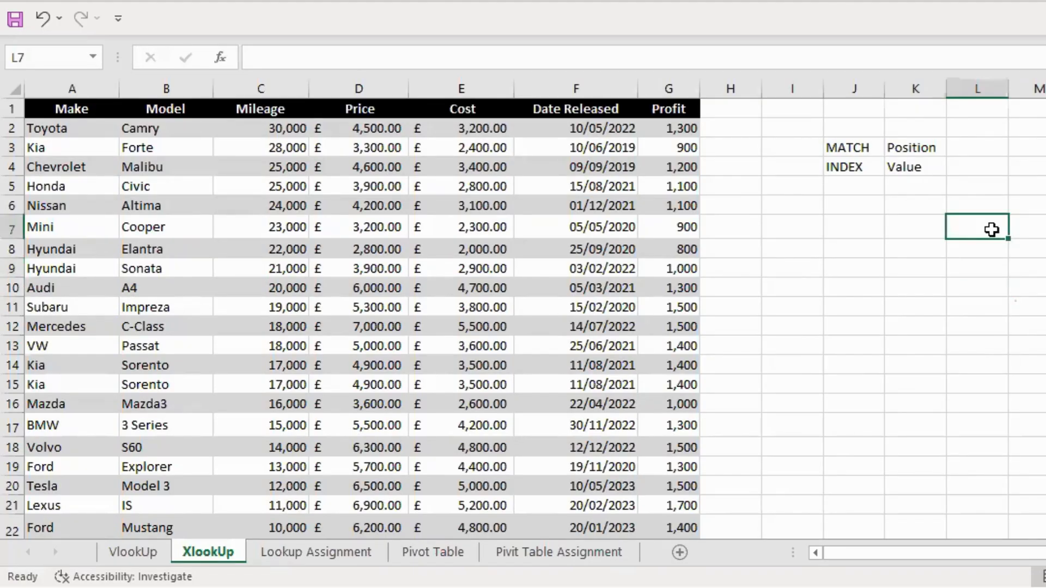
{"action": "left_click", "coordinate": [994, 150]}
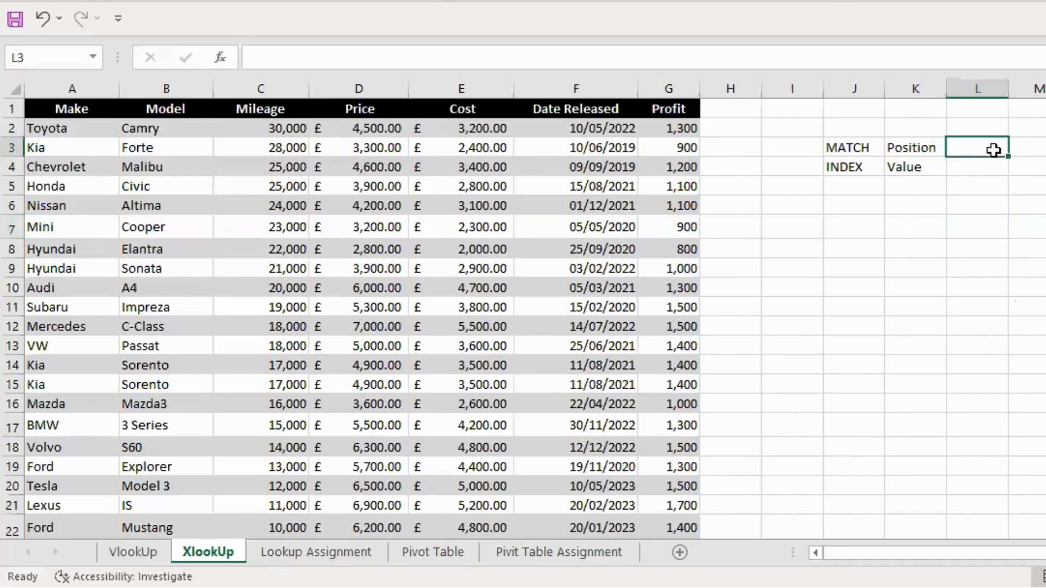
{"action": "type", "text": "=mat"}
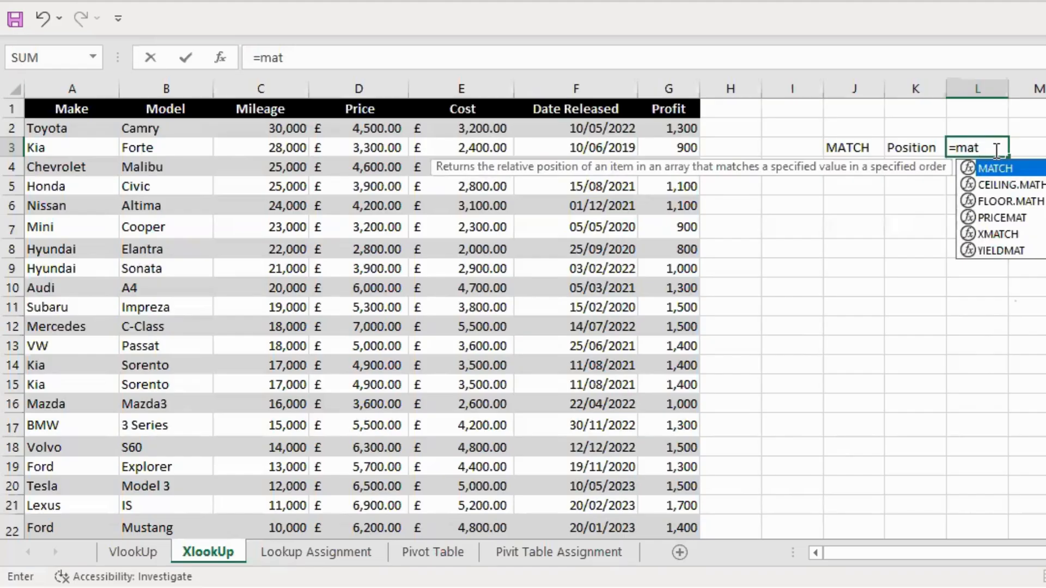
{"action": "key", "text": "Tab"}
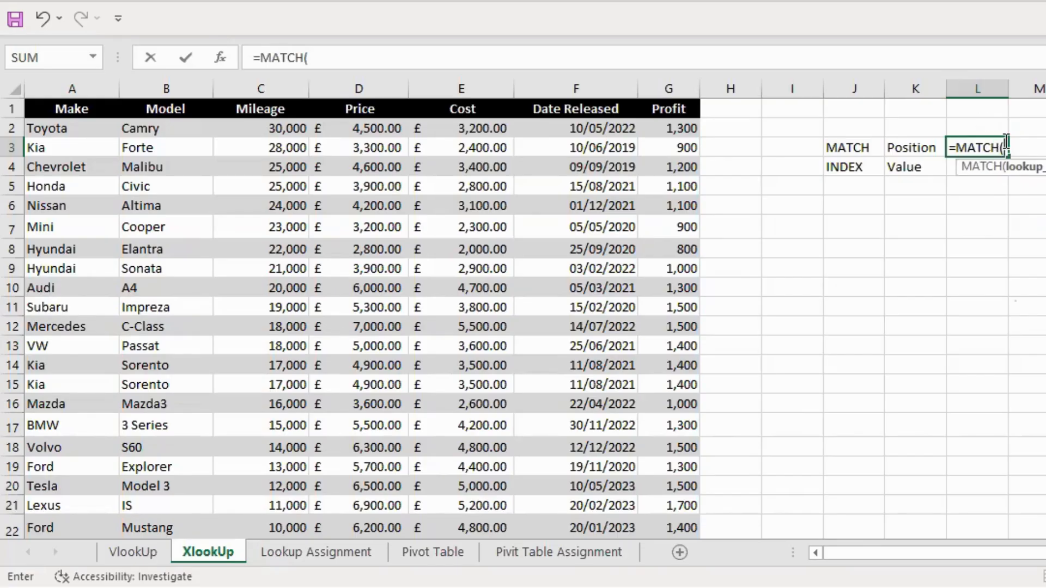
{"action": "key", "text": "BackSpace"}
{"action": "key", "text": "Escape"}
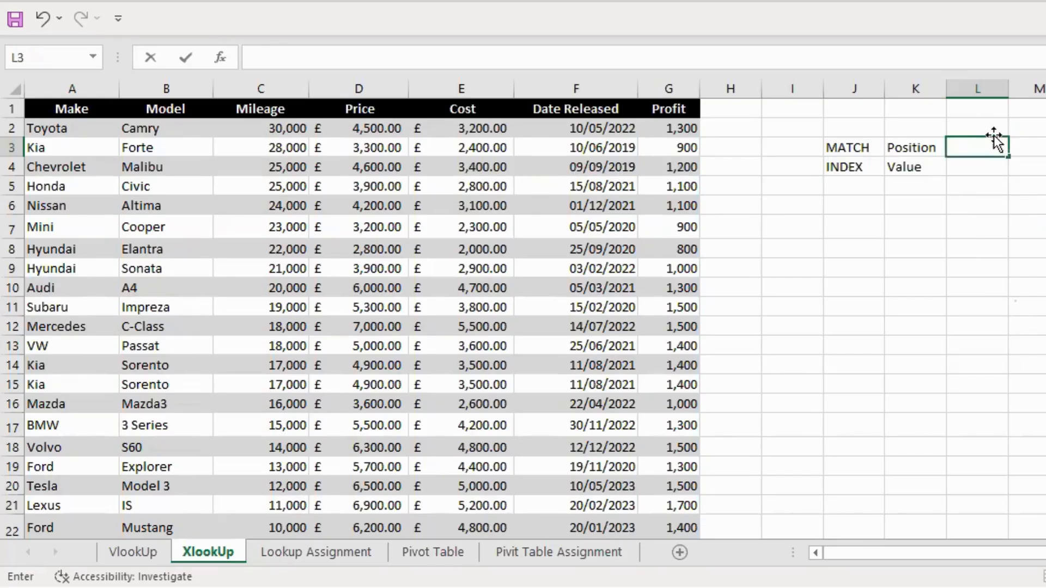
Enter Tesla in cell L2 as the lookup value.
{"action": "left_click", "coordinate": [990, 127]}
{"action": "type", "text": "Tesla"}
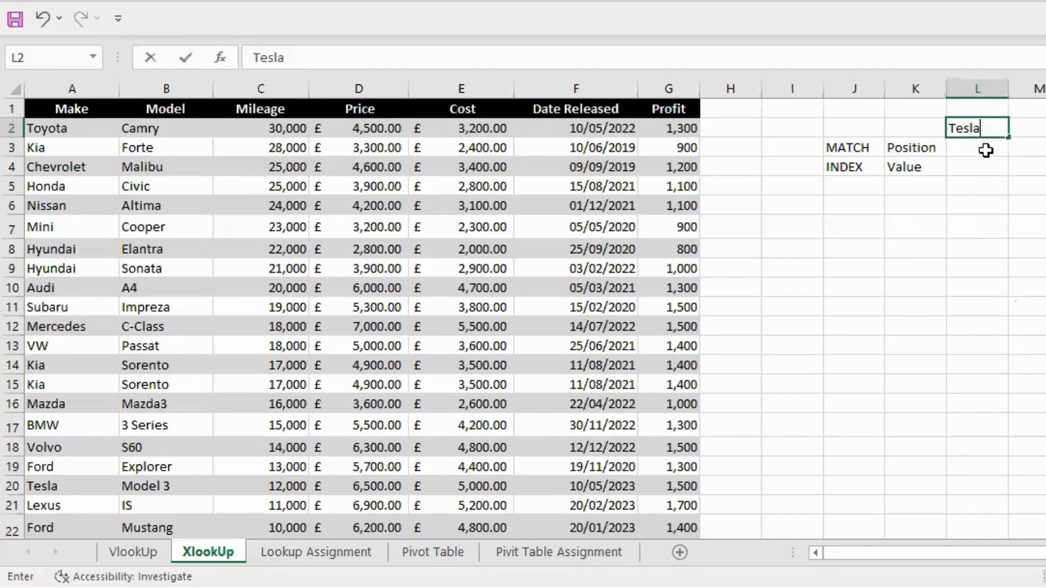
{"action": "left_click", "coordinate": [986, 150]}
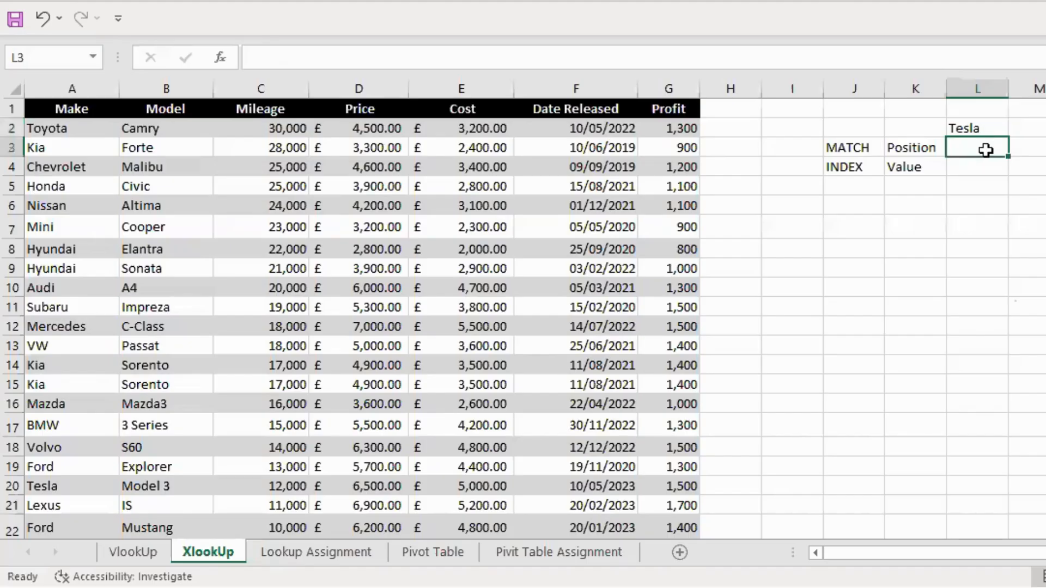
Enter a MATCH formula in L3 that finds the exact position of L2 in the table's Make column: =MATCH(L2,Table1[Make],0).
{"action": "type", "text": "="}
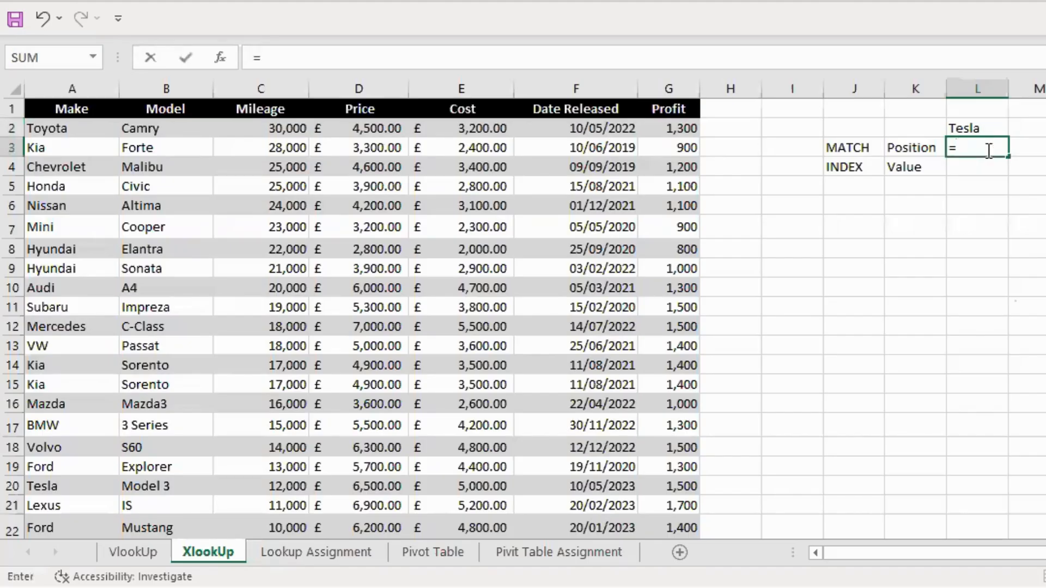
{"action": "type", "text": "match"}
{"action": "key", "text": "Tab"}
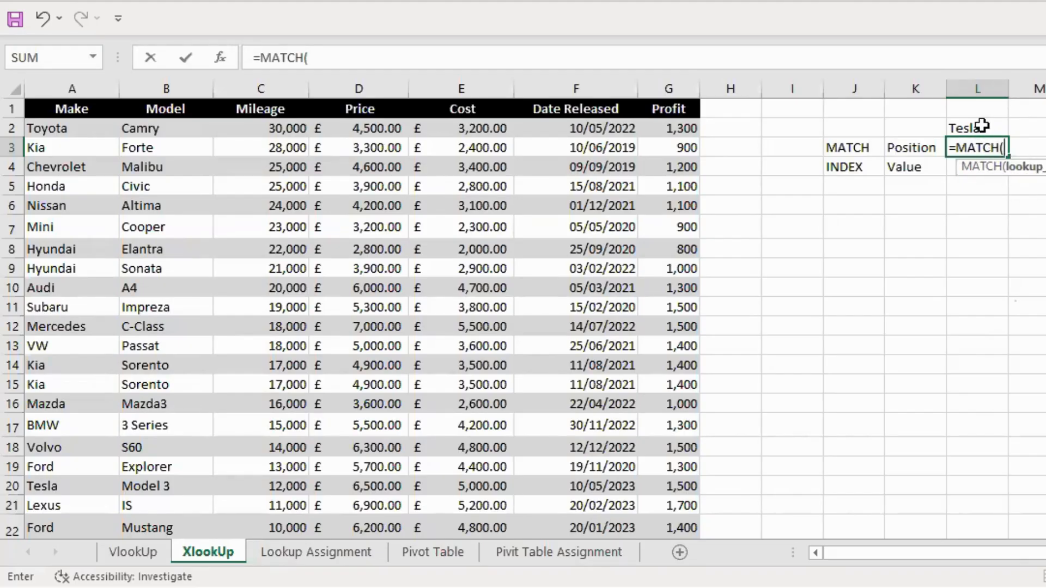
{"action": "left_click", "coordinate": [986, 128]}
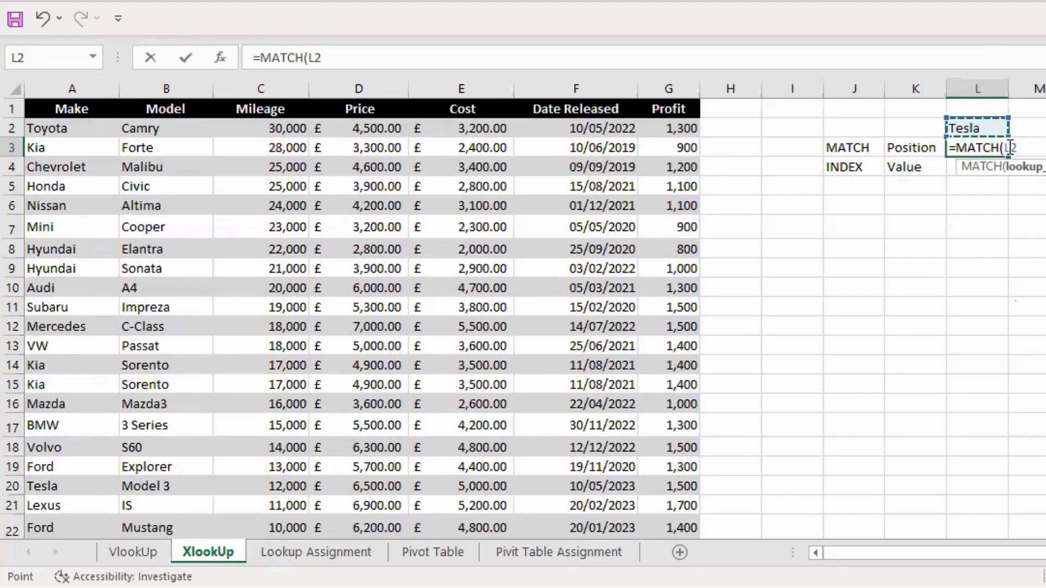
{"action": "type", "text": ","}
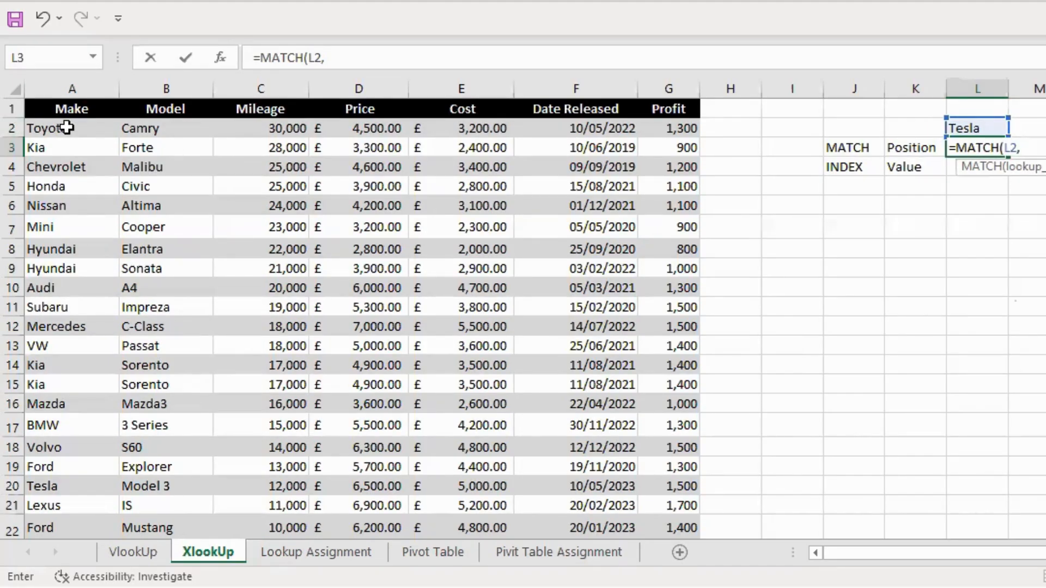
{"action": "left_click_drag", "start_coordinate": [67, 127], "coordinate": [93, 490]}
{"action": "scroll", "coordinate": [77, 313], "scroll_direction": "up", "scroll_amount": 2}
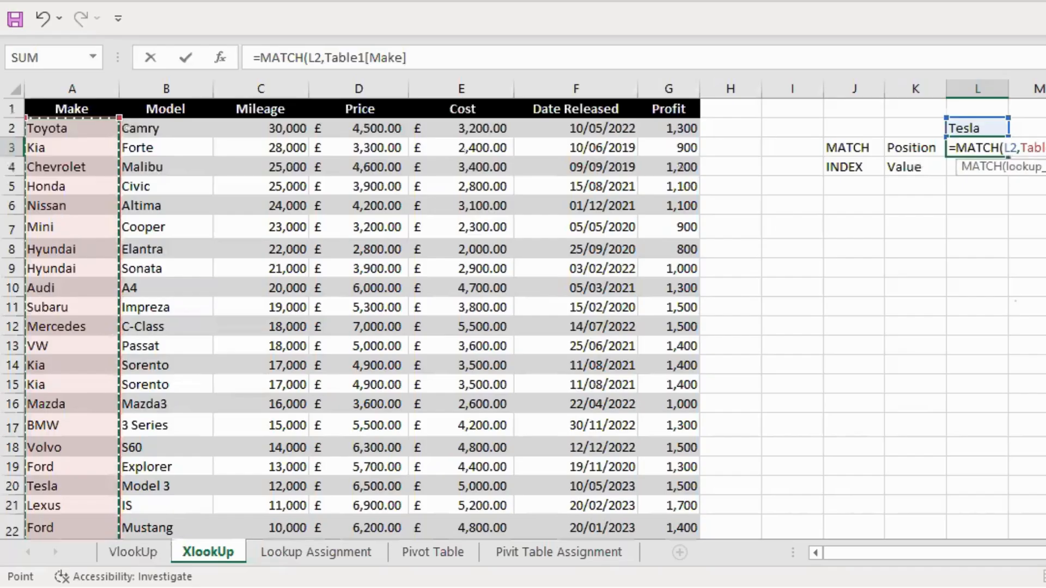
{"action": "type", "text": ","}
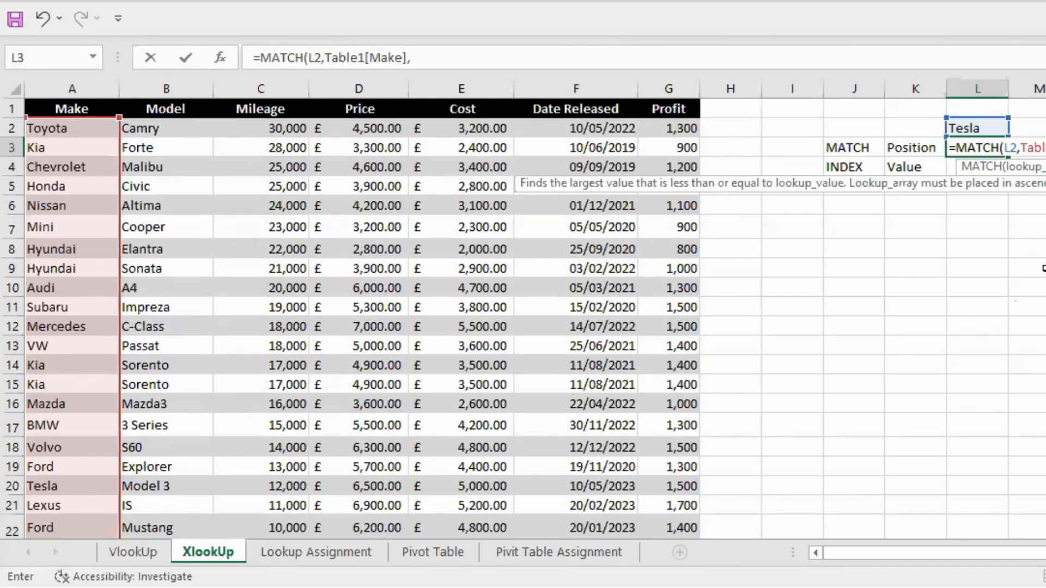
{"action": "type", "text": "0"}
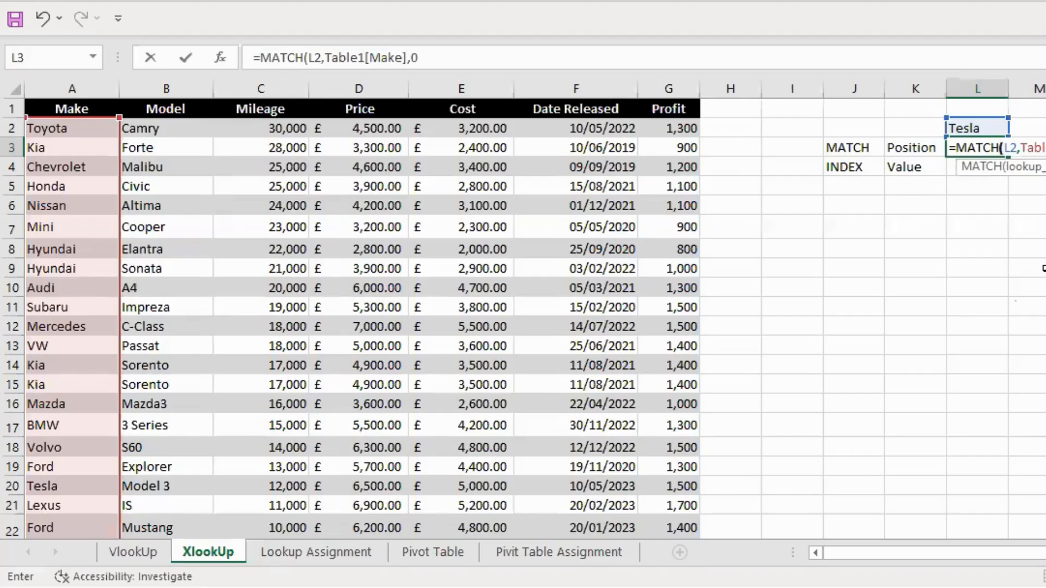
{"action": "type", "text": ")"}
{"action": "key", "text": "Return"}
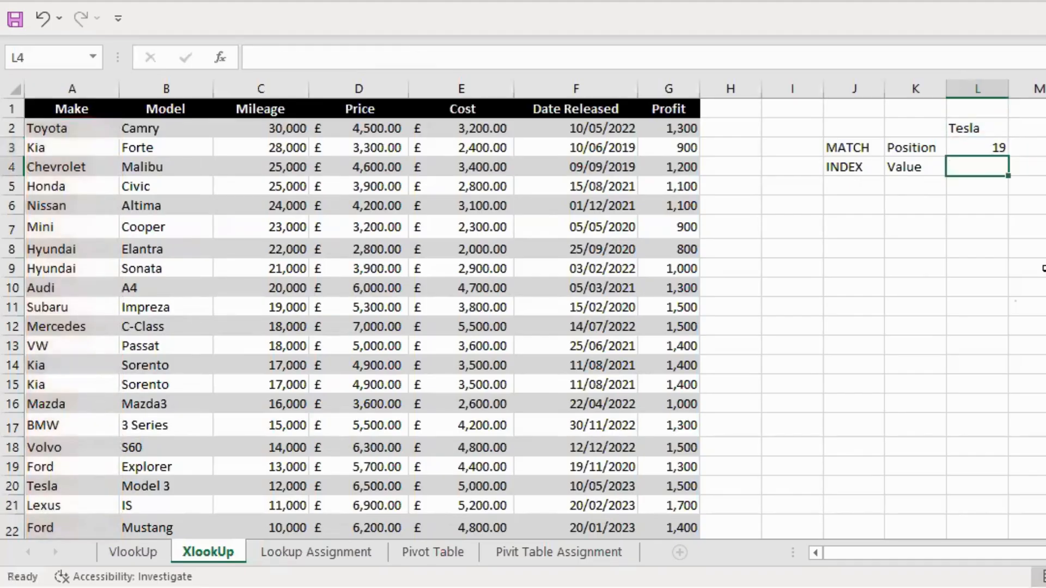
Check the MATCH result in L3 against Tesla's row in the Make column.
{"action": "left_click", "coordinate": [1041, 337]}
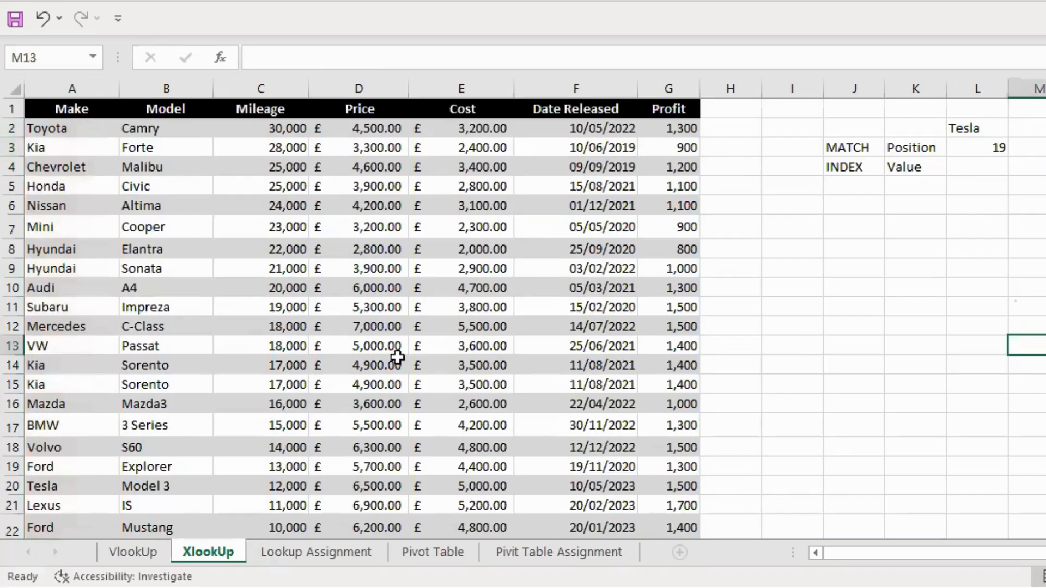
{"action": "left_click", "coordinate": [901, 309]}
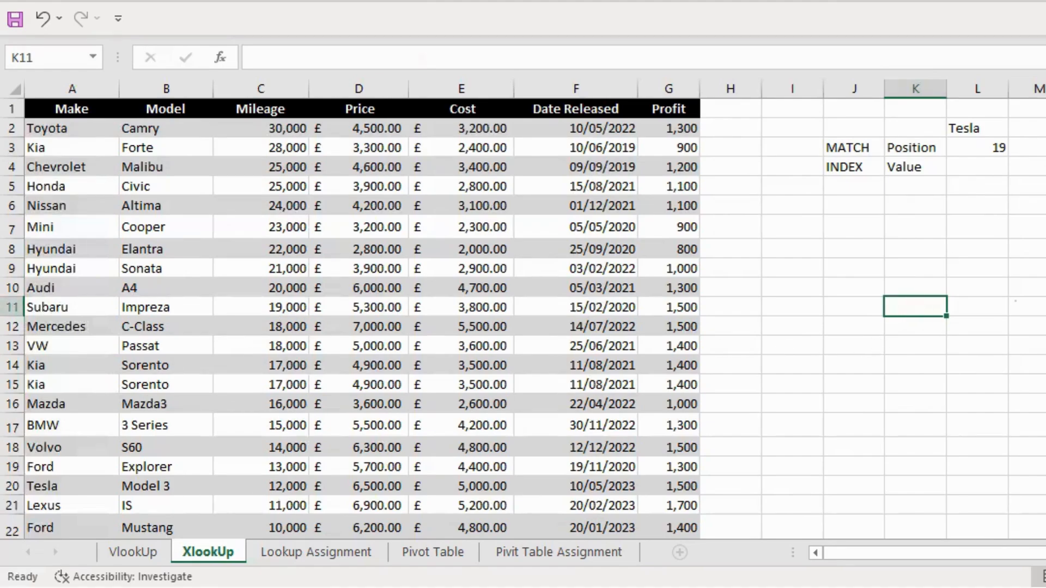
{"action": "left_click", "coordinate": [996, 146]}
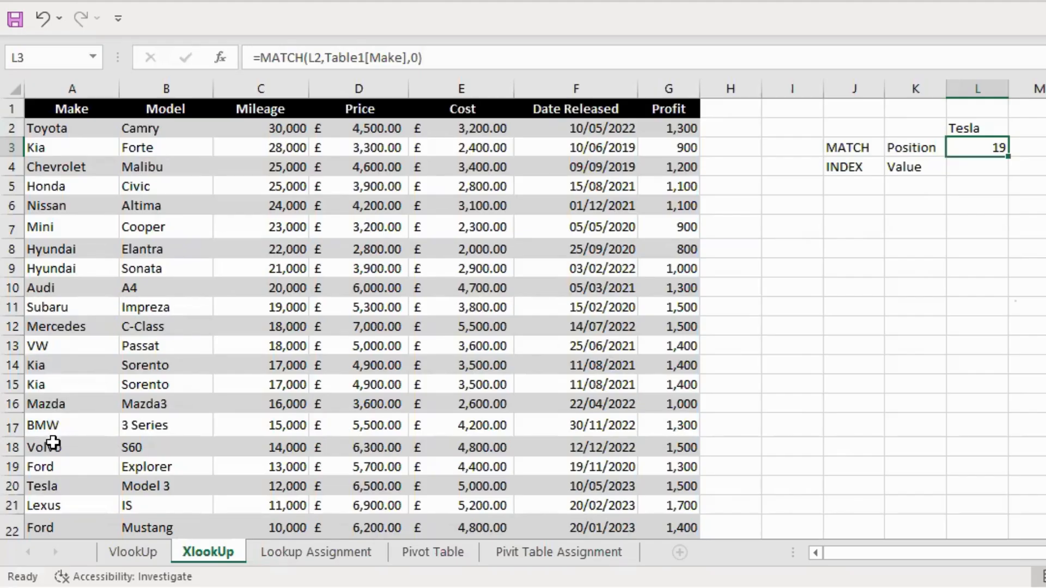
{"action": "left_click", "coordinate": [55, 490]}
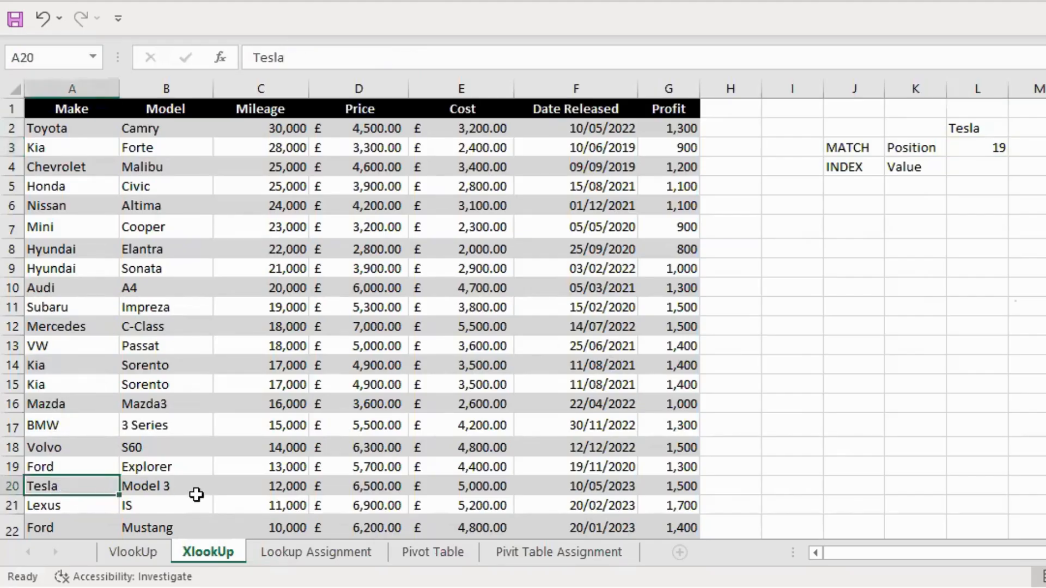
{"action": "left_click", "coordinate": [999, 147]}
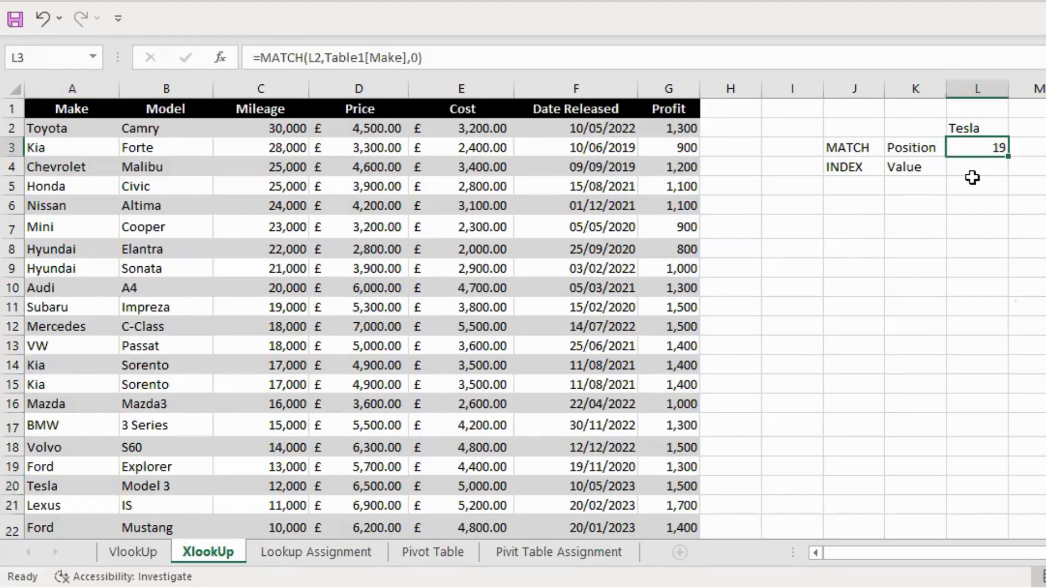
Enter an INDEX formula in L4 that returns the Make at the position in L3, column 1: =INDEX(Table1[Make],L3,1).
{"action": "left_click", "coordinate": [975, 164]}
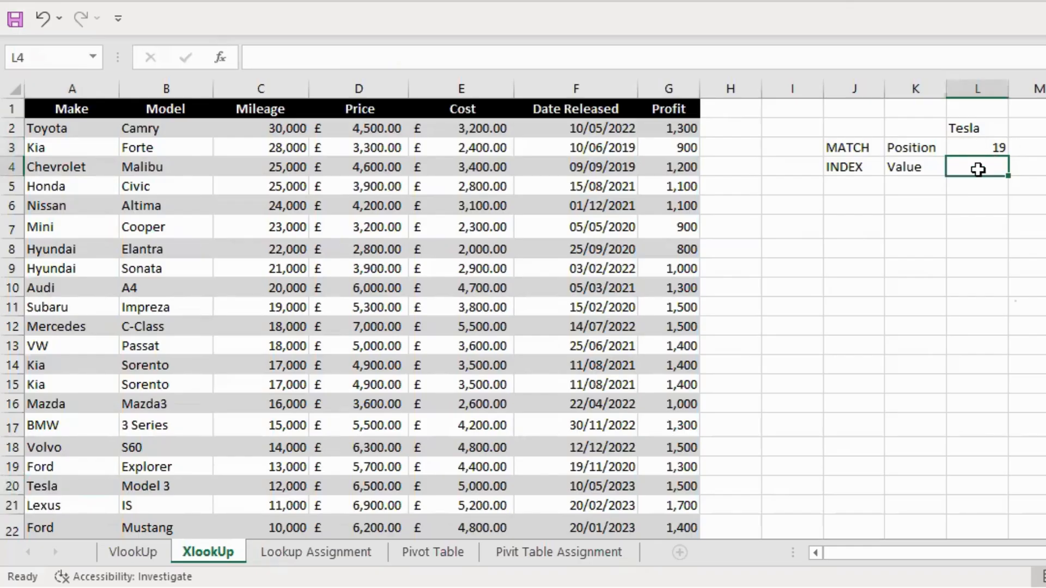
{"action": "type", "text": "INDEX"}
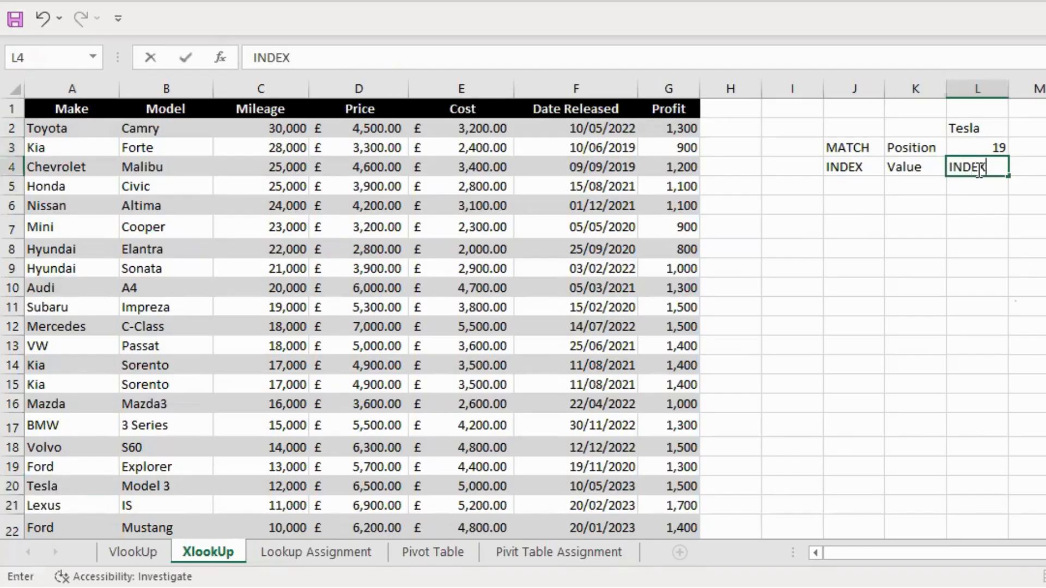
{"action": "key", "text": "BackSpace"}
{"action": "key", "text": "BackSpace"}
{"action": "key", "text": "BackSpace"}
{"action": "key", "text": "BackSpace"}
{"action": "type", "text": "=IND"}
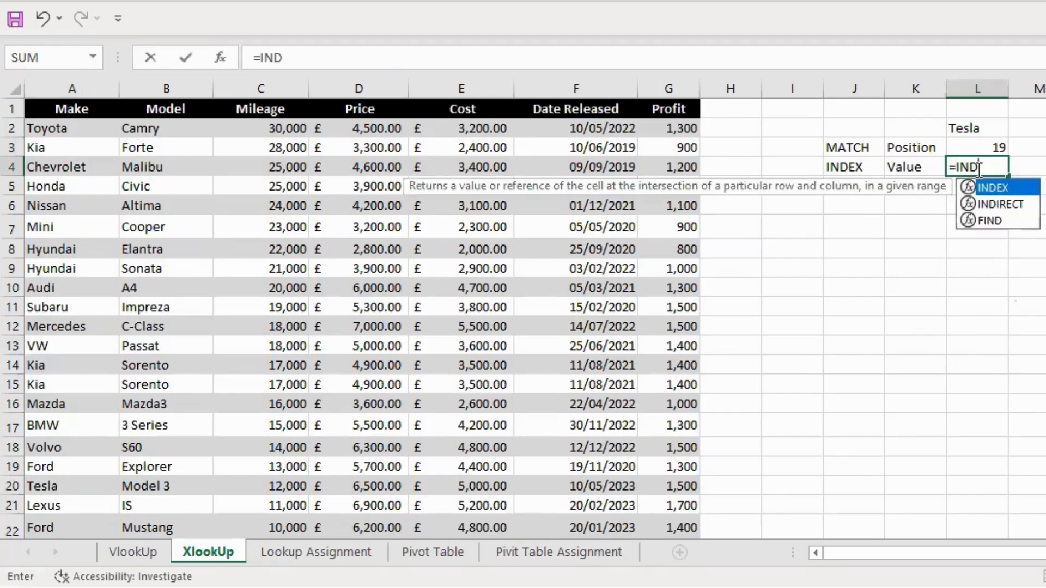
{"action": "key", "text": "Tab"}
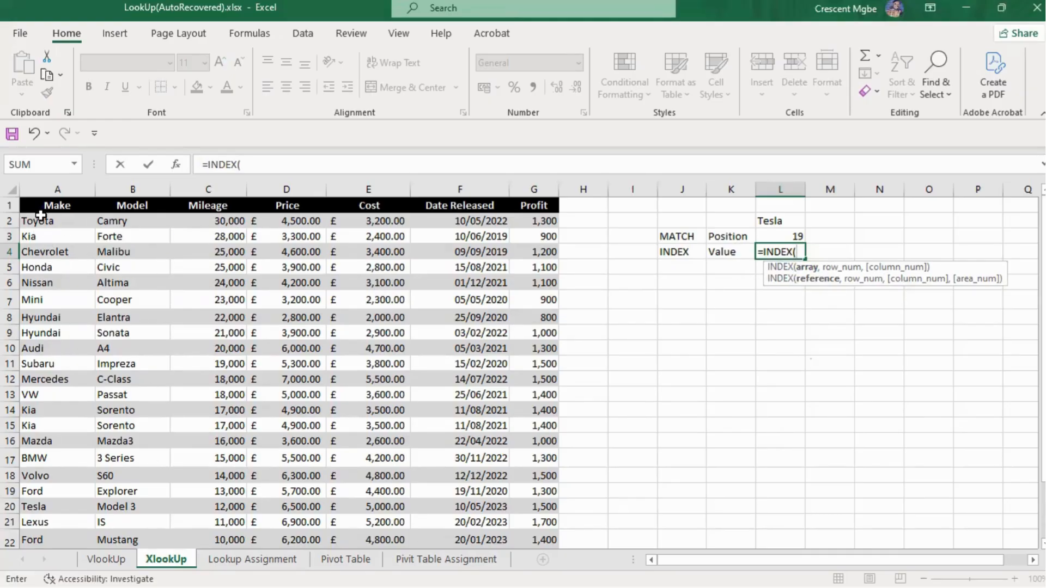
{"action": "left_click_drag", "start_coordinate": [41, 219], "coordinate": [75, 514]}
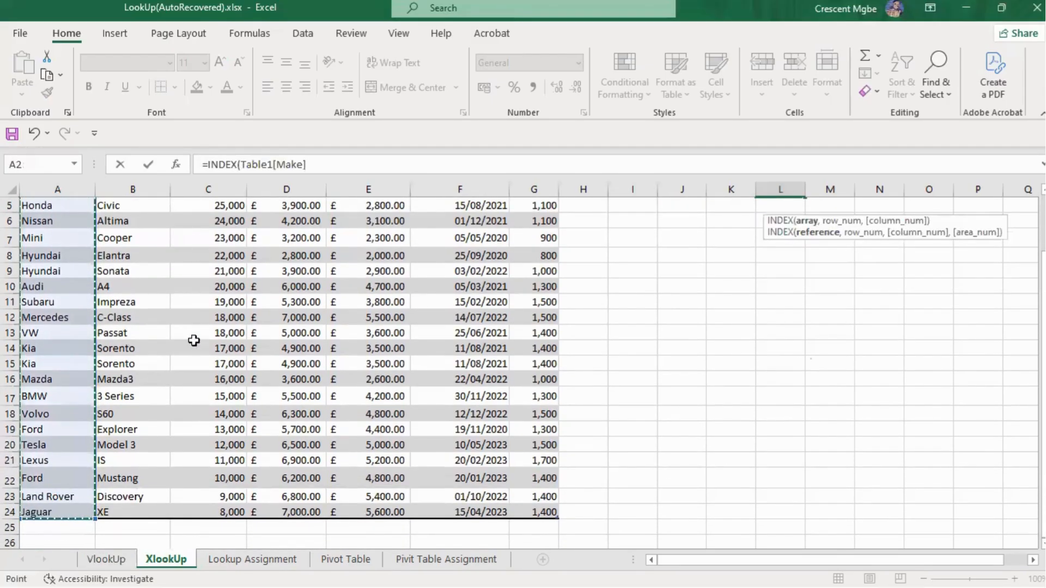
{"action": "scroll", "coordinate": [294, 328], "scroll_direction": "up", "scroll_amount": 2}
{"action": "type", "text": ","}
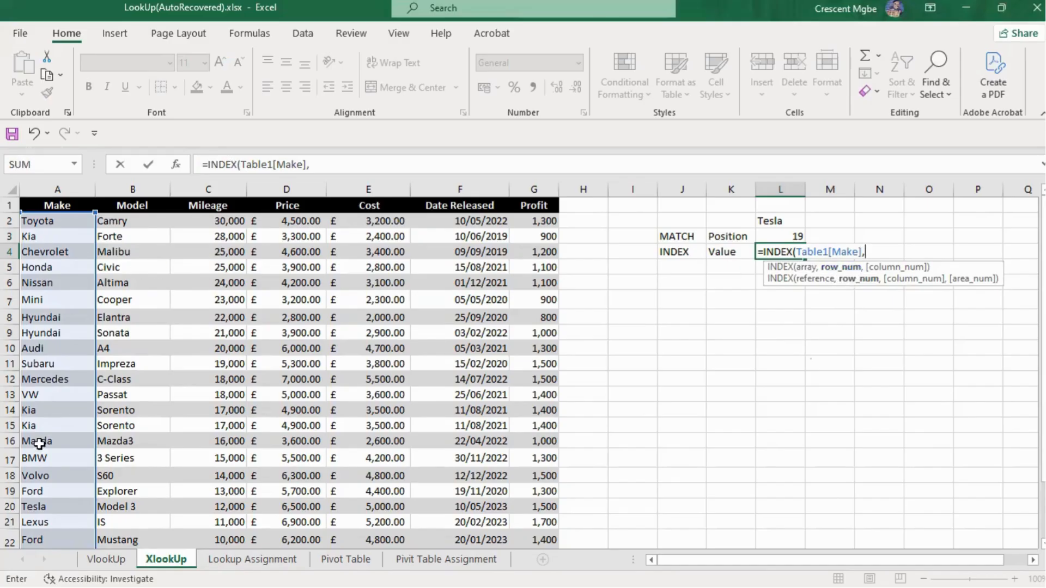
{"action": "left_click", "coordinate": [781, 237]}
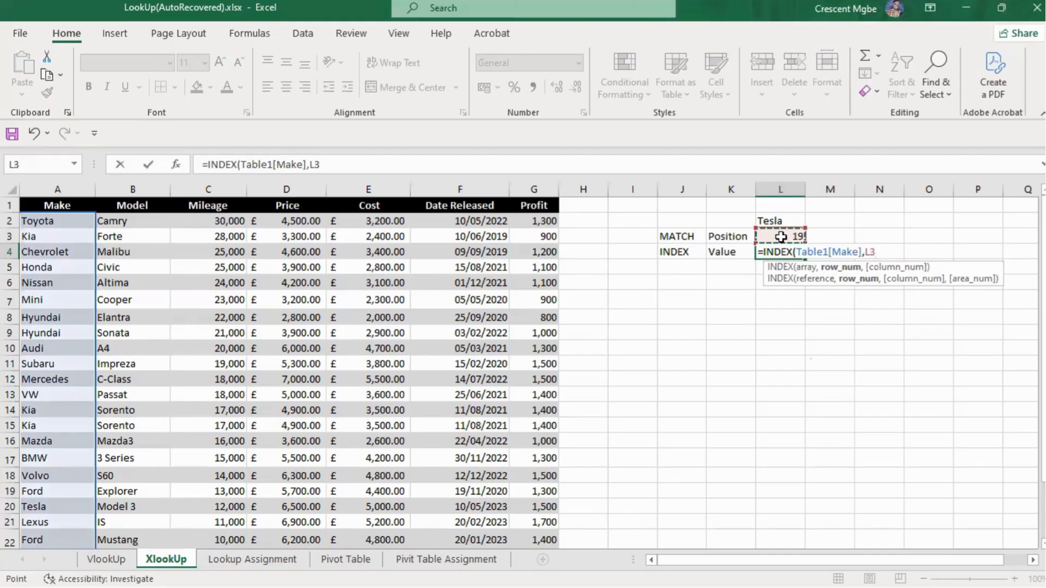
{"action": "type", "text": ",1"}
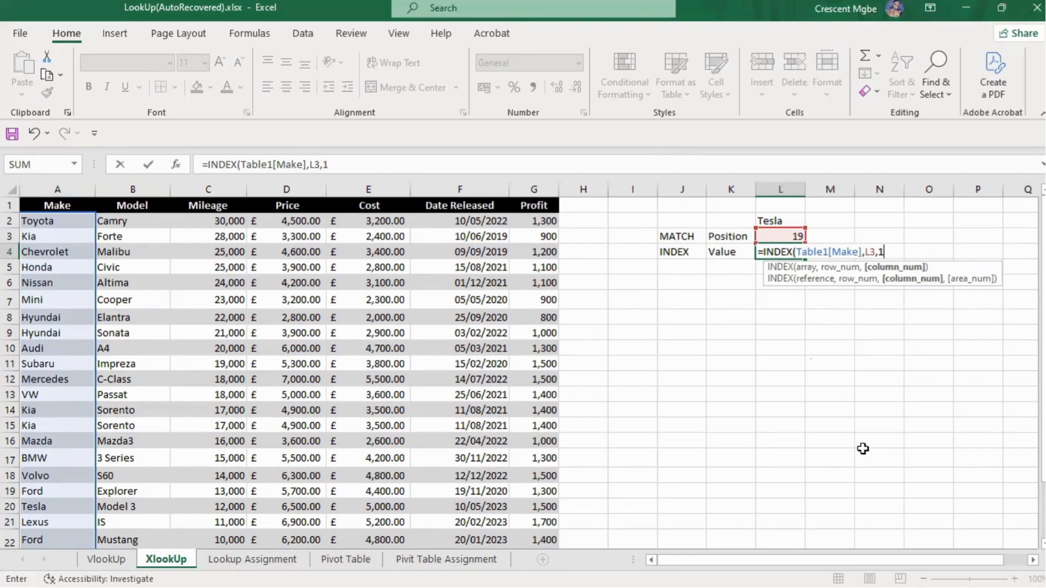
{"action": "key", "text": "Return"}
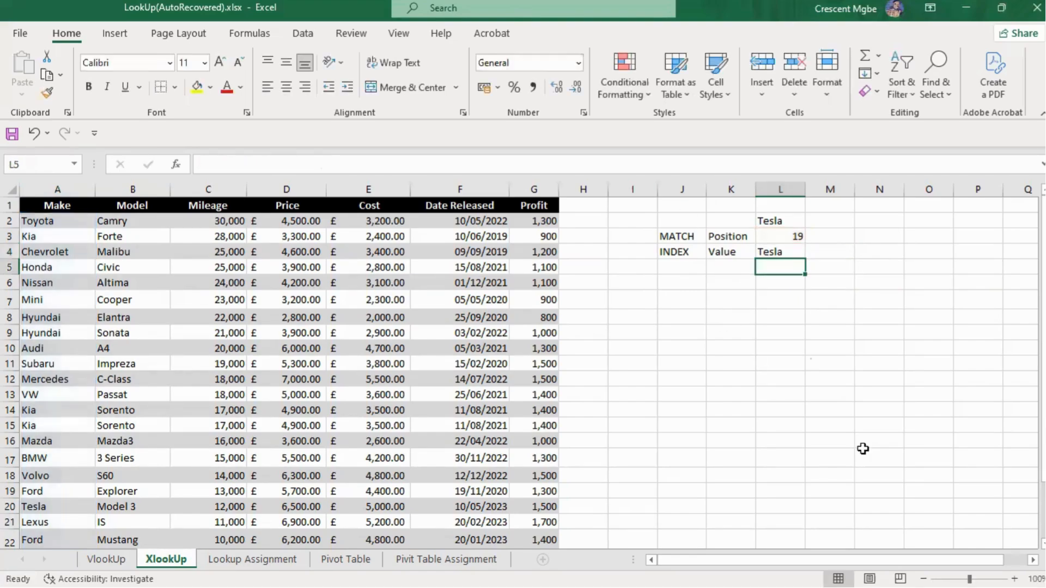
{"action": "left_click", "coordinate": [889, 476]}
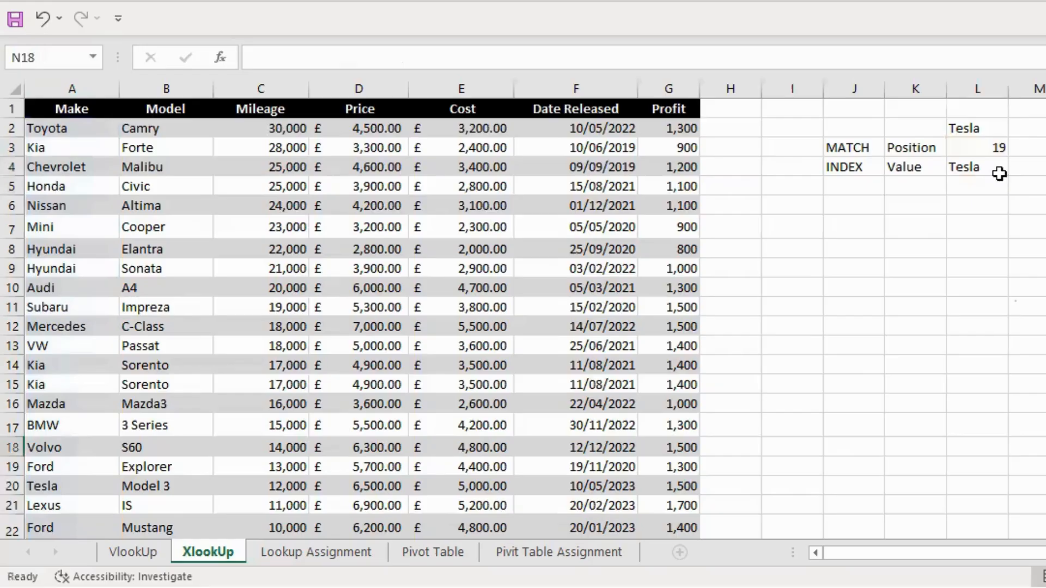
Make the MATCH result in L3 and the INDEX result in L4 bold.
{"action": "left_click", "coordinate": [999, 174]}
{"action": "key", "text": "ctrl+b"}
{"action": "left_click", "coordinate": [1019, 168]}
{"action": "left_click", "coordinate": [997, 146]}
{"action": "key", "text": "ctrl+b"}
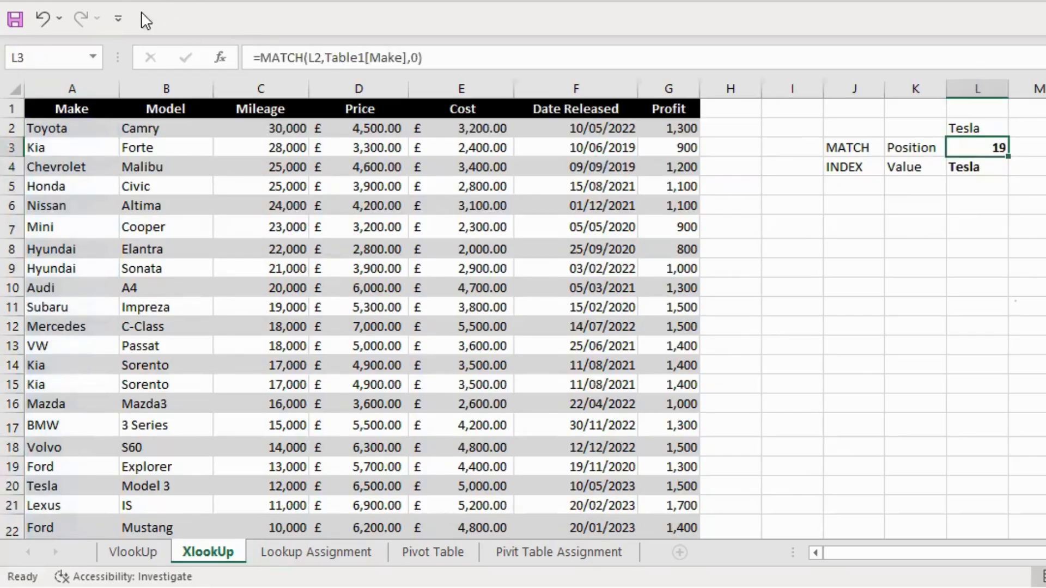
{"action": "left_click", "coordinate": [1021, 331]}
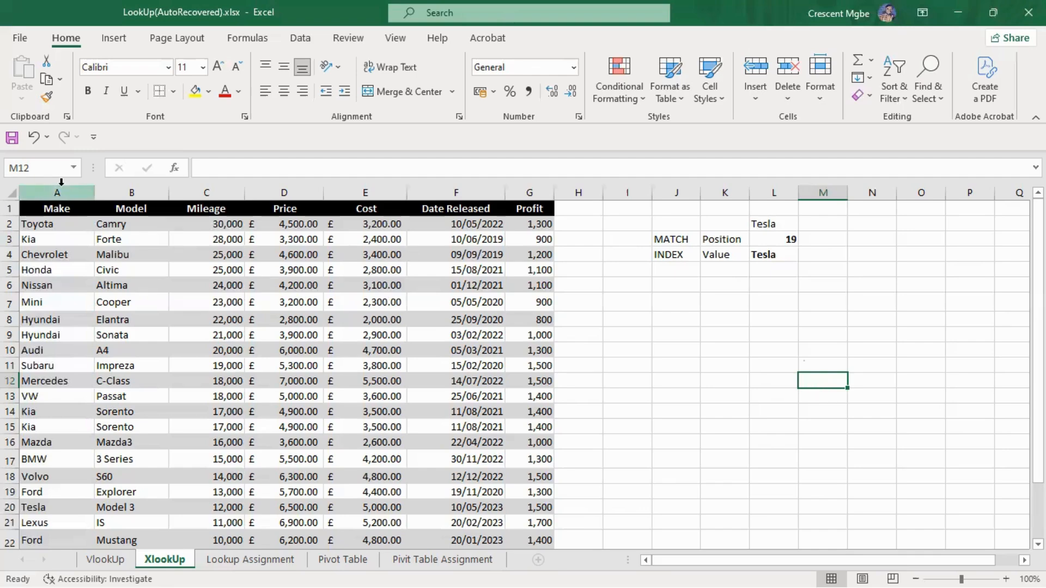
Enter an INDEX formula in L7 that returns the value at row 20, column 1 of the whole column A: =INDEX(A:A,20,1).
{"action": "left_click", "coordinate": [786, 311]}
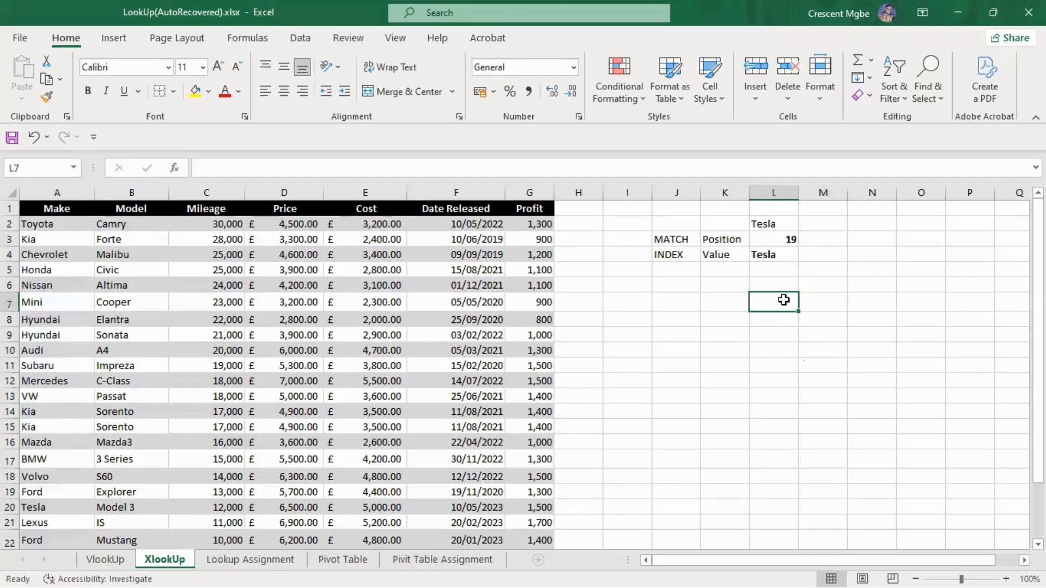
{"action": "type", "text": "="}
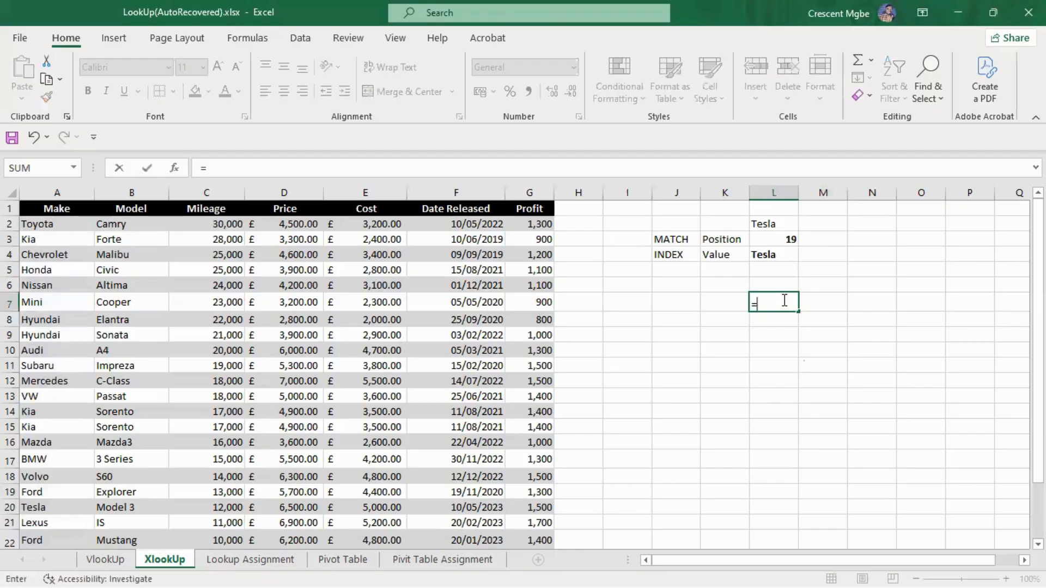
{"action": "type", "text": "IND"}
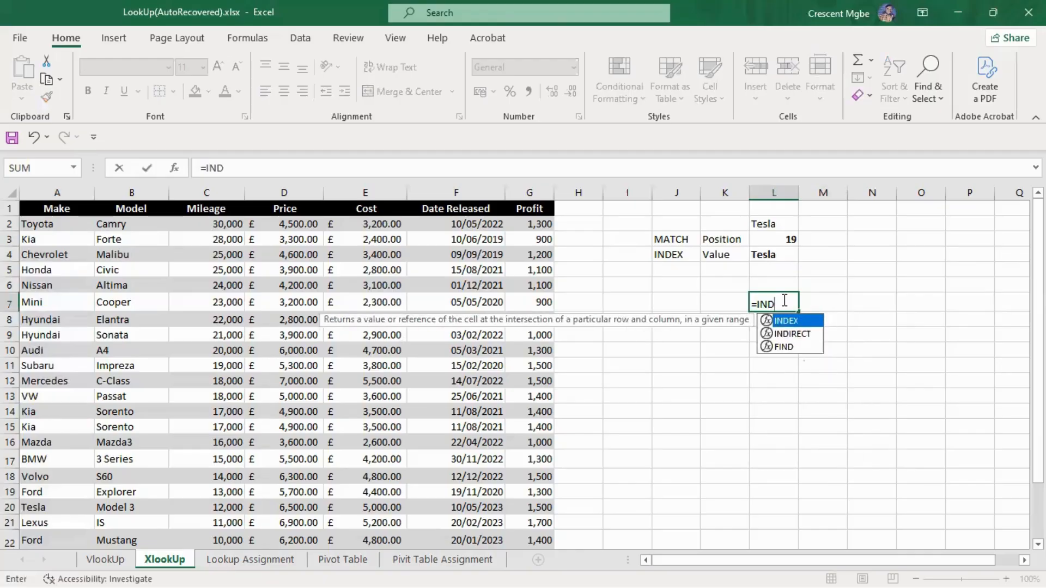
{"action": "key", "text": "Tab"}
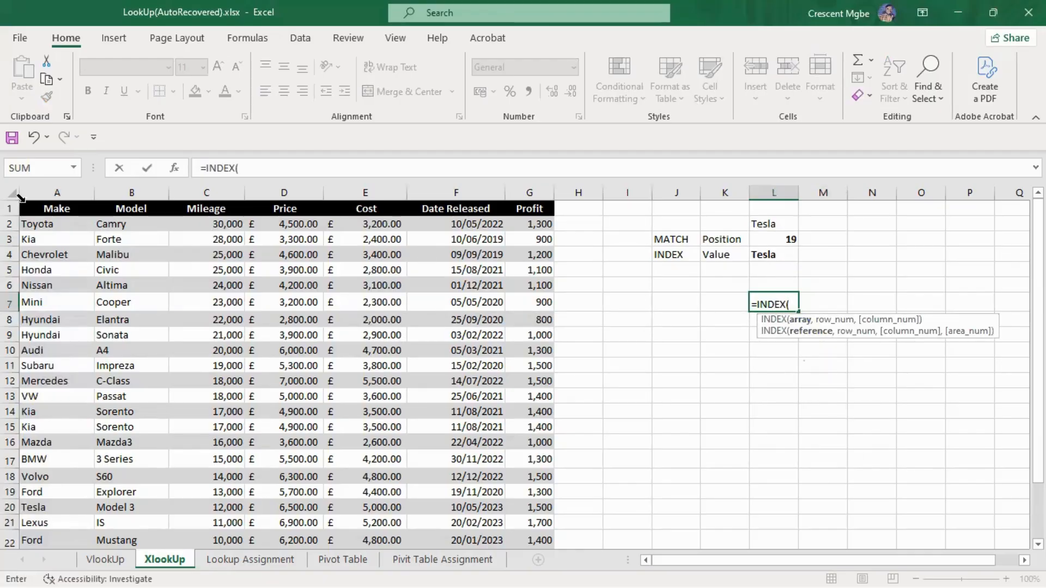
{"action": "left_click", "coordinate": [53, 192]}
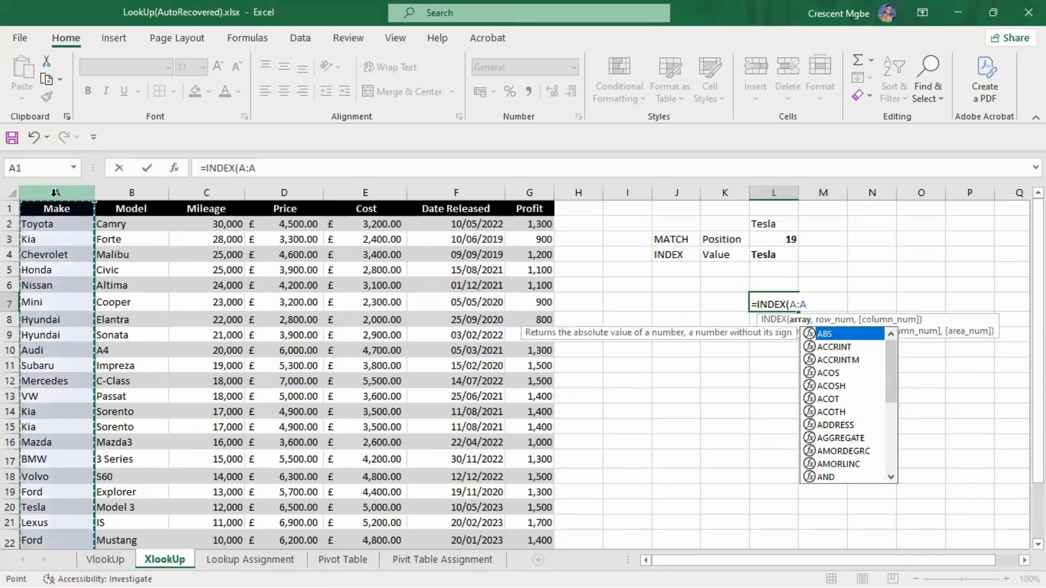
{"action": "type", "text": ","}
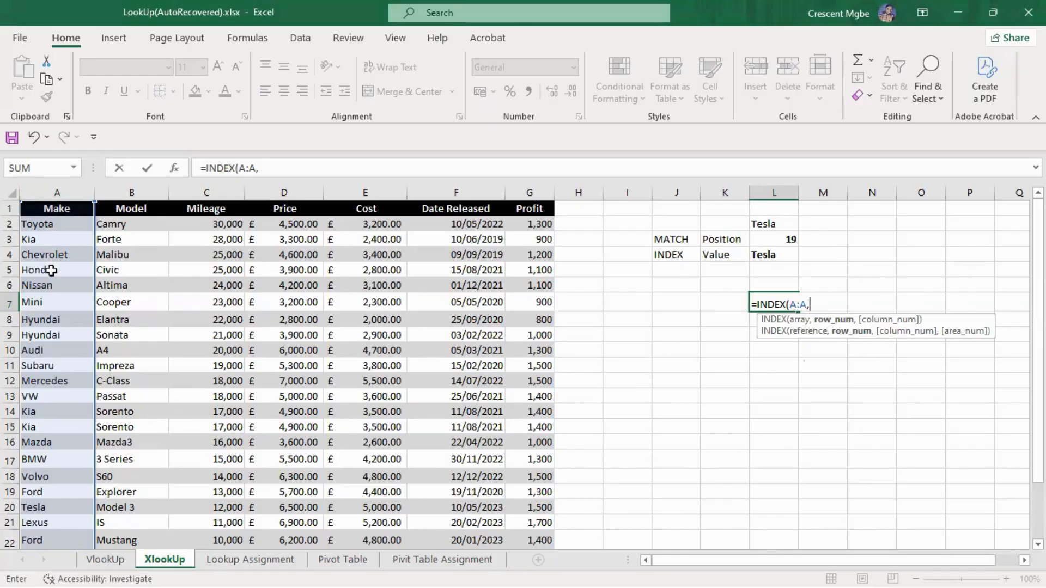
{"action": "type", "text": "20,"}
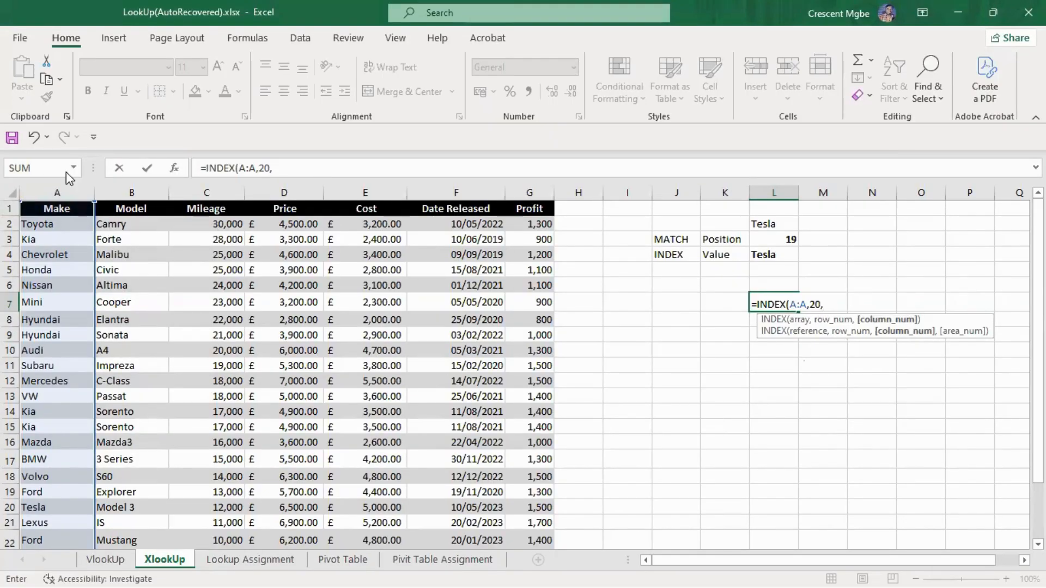
{"action": "type", "text": "1"}
{"action": "key", "text": "Return"}
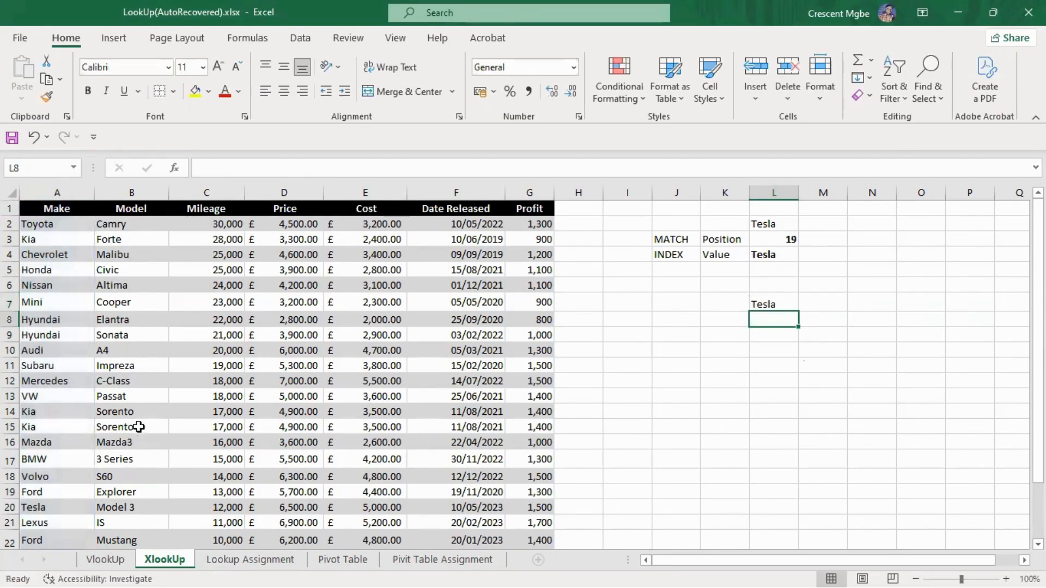
{"action": "left_click", "coordinate": [862, 467]}
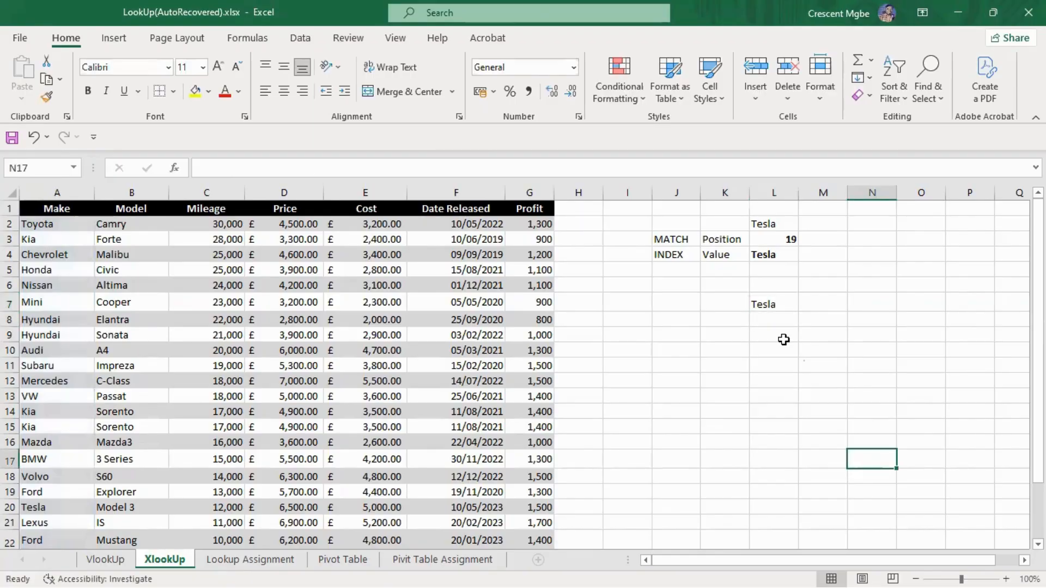
Compare the table's data cells starting at A2 with the whole of column A, which starts at the header row.
{"action": "left_click_drag", "start_coordinate": [44, 224], "coordinate": [173, 382]}
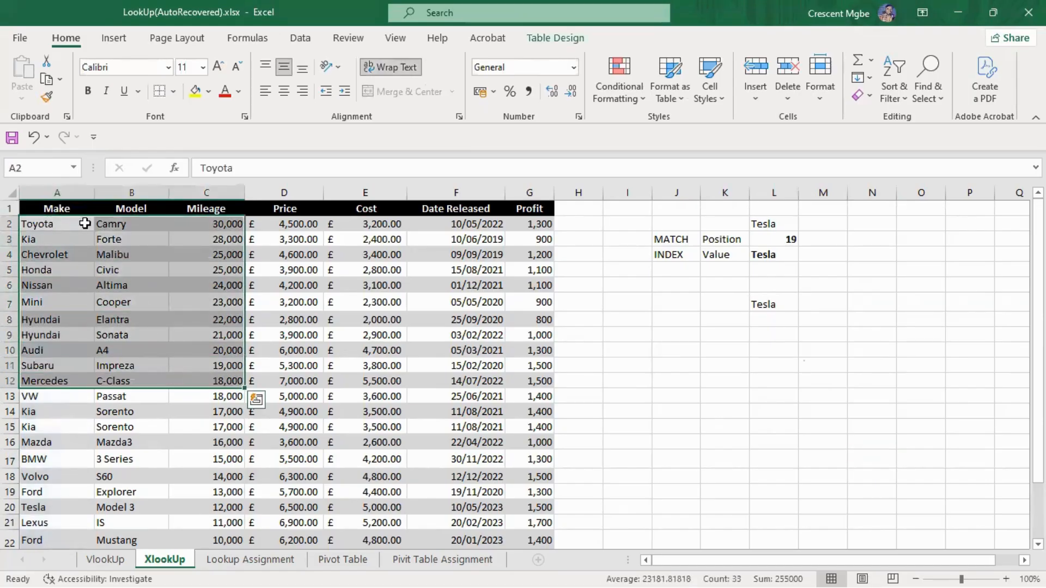
{"action": "left_click", "coordinate": [57, 190]}
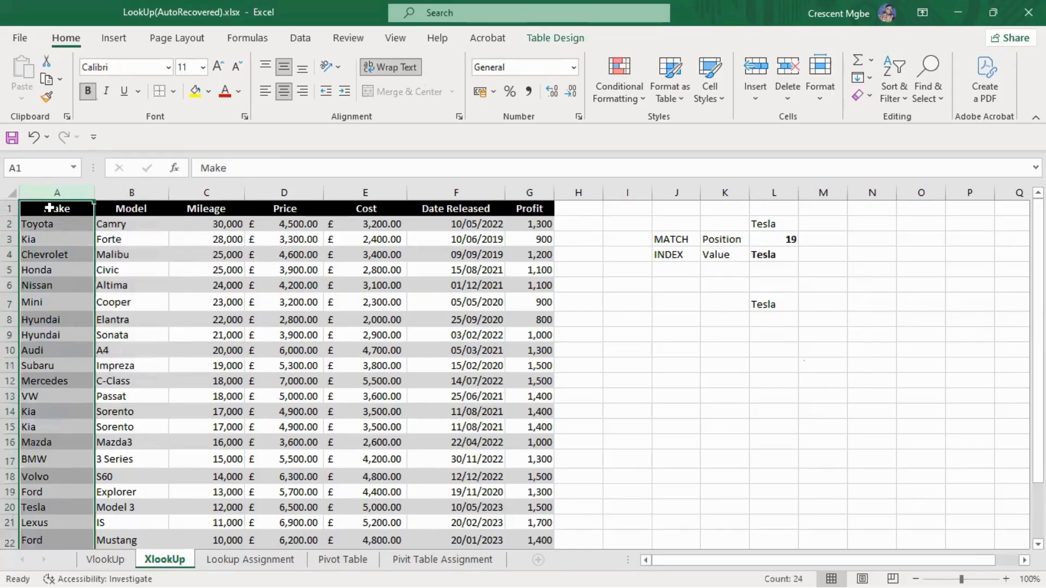
{"action": "left_click", "coordinate": [54, 224]}
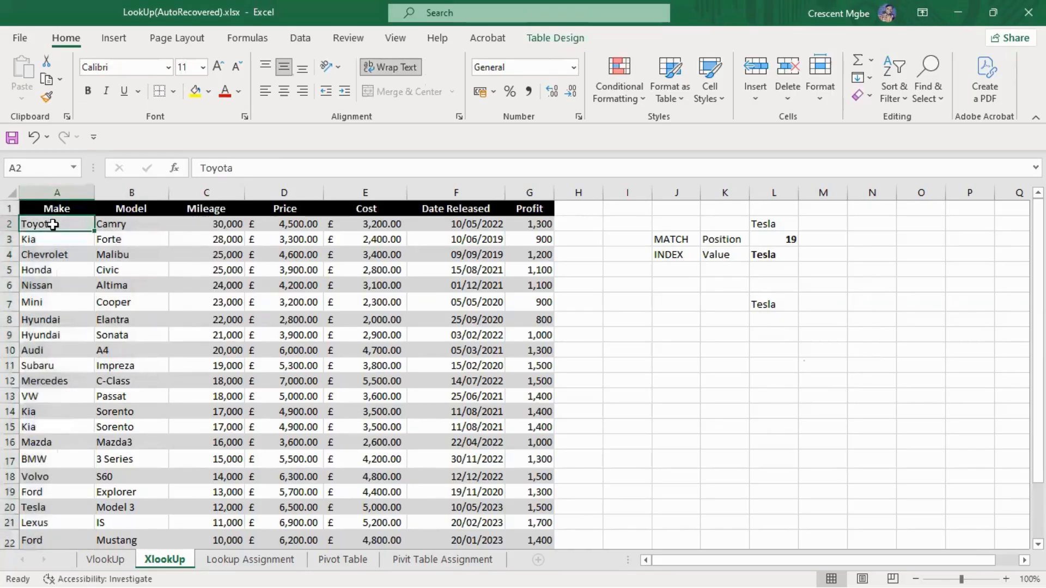
{"action": "left_click_drag", "start_coordinate": [59, 229], "coordinate": [100, 283]}
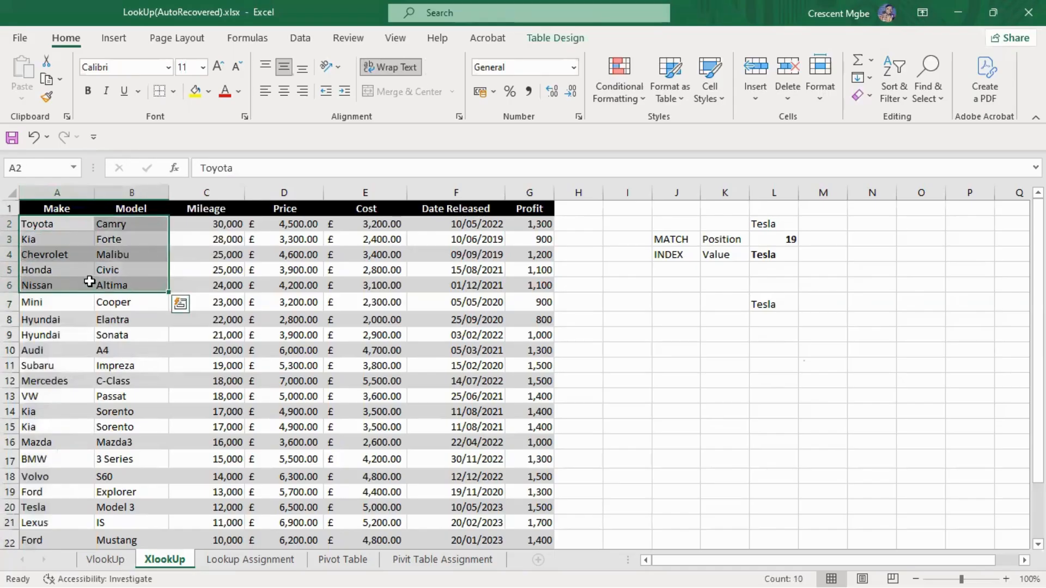
{"action": "left_click", "coordinate": [69, 203]}
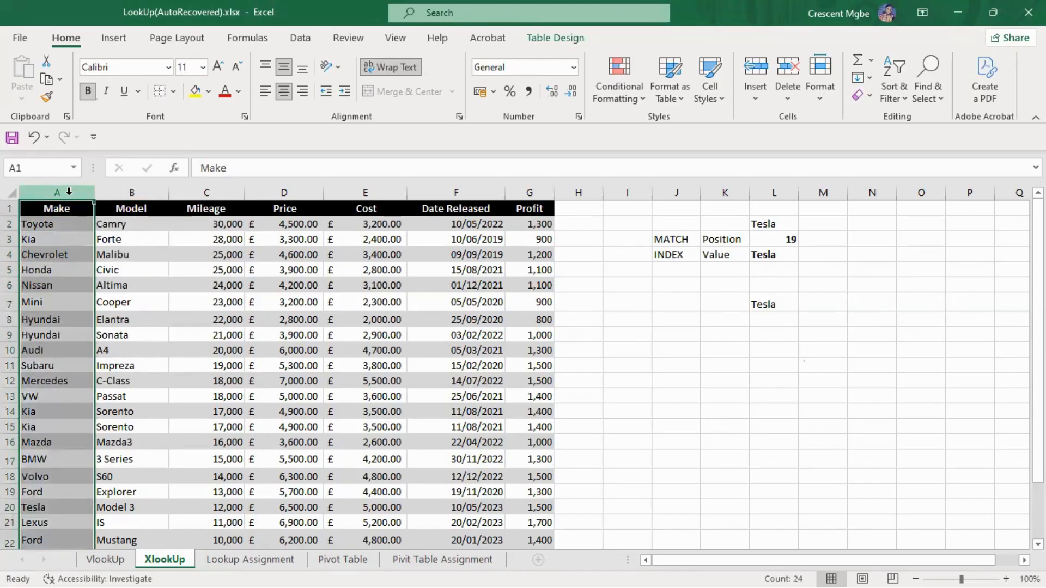
{"action": "left_click", "coordinate": [10, 209]}
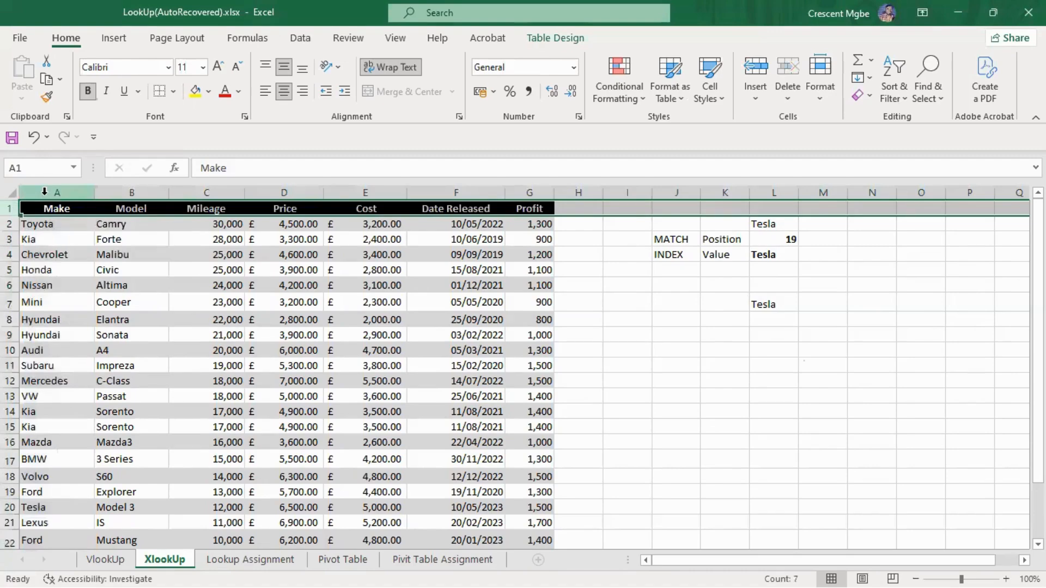
{"action": "left_click", "coordinate": [43, 193]}
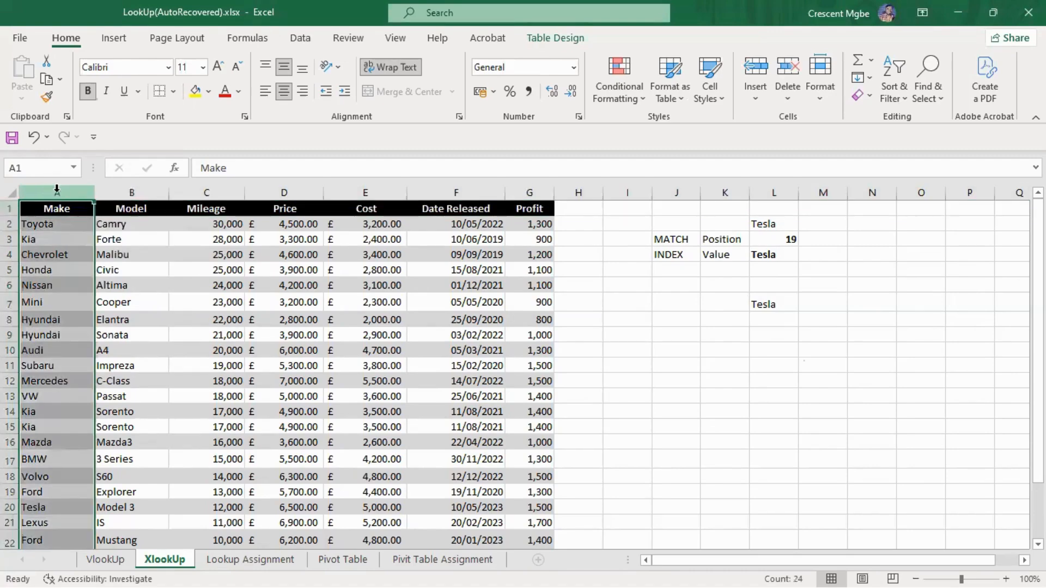
{"action": "left_click_drag", "start_coordinate": [676, 350], "coordinate": [974, 518]}
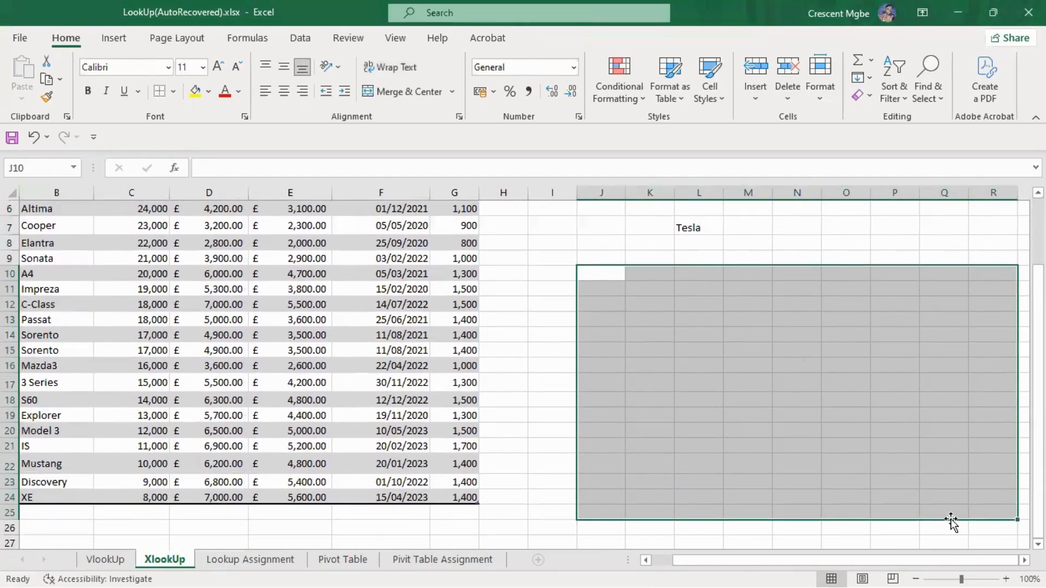
{"action": "scroll", "coordinate": [763, 422], "scroll_direction": "up", "scroll_amount": 2}
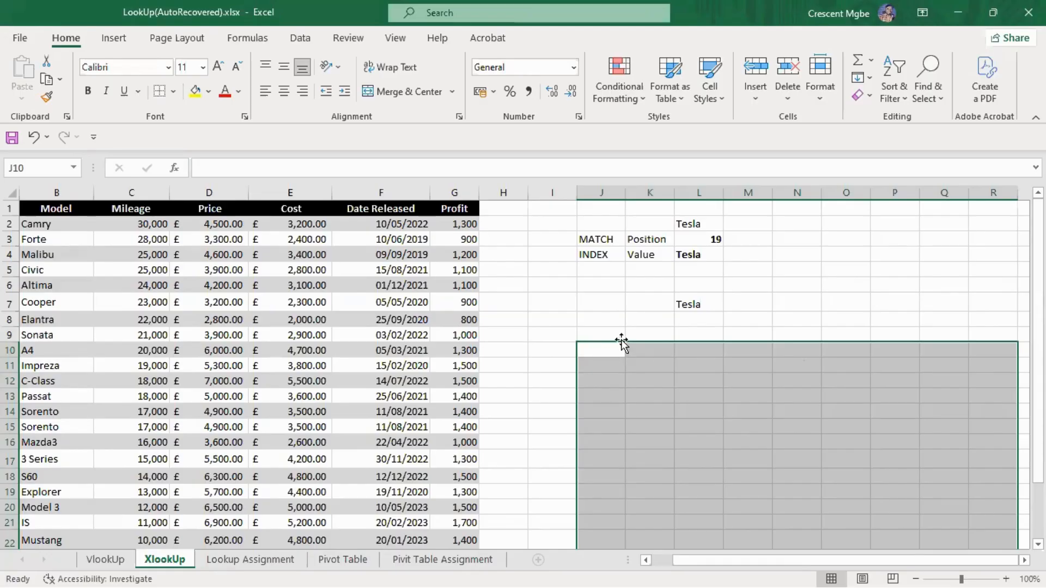
{"action": "left_click", "coordinate": [581, 331]}
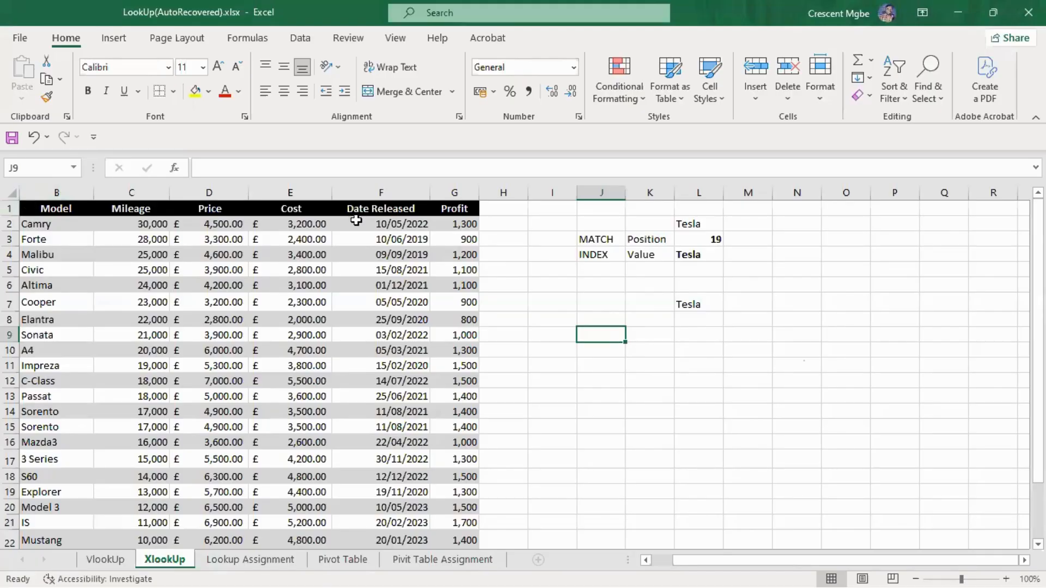
{"action": "left_click_drag", "start_coordinate": [564, 307], "coordinate": [808, 426]}
{"action": "left_click", "coordinate": [902, 379]}
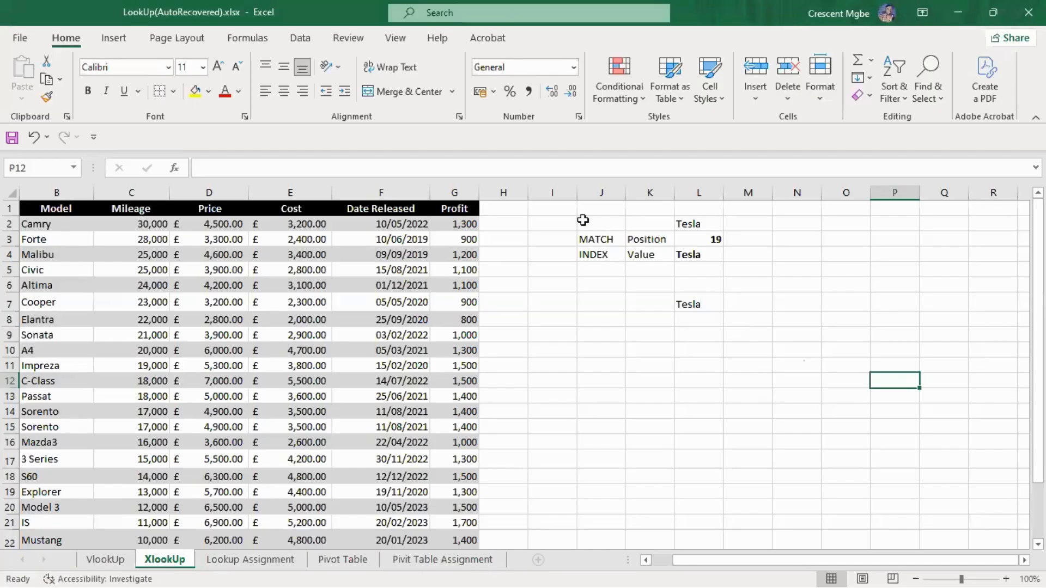
Clear the MATCH and INDEX example from the range I1:M8.
{"action": "left_click_drag", "start_coordinate": [572, 210], "coordinate": [745, 319]}
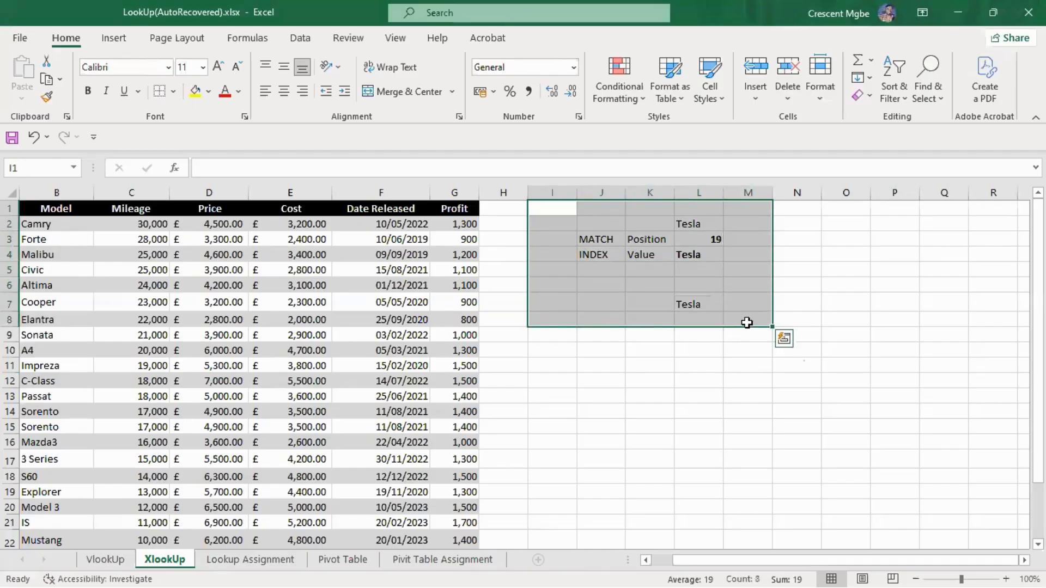
{"action": "key", "text": "Delete"}
{"action": "left_click", "coordinate": [653, 356]}
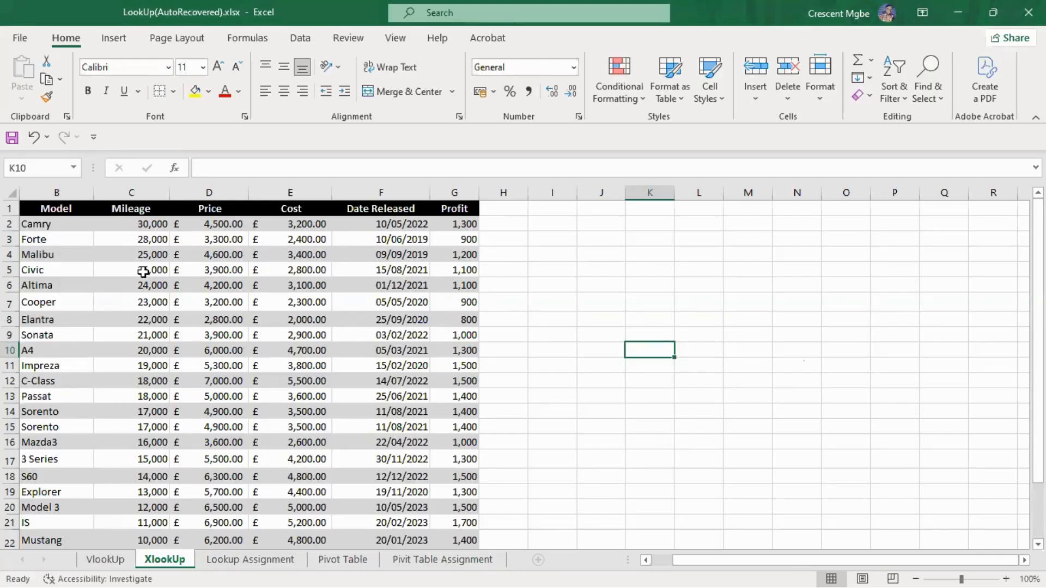
{"action": "left_click", "coordinate": [696, 303]}
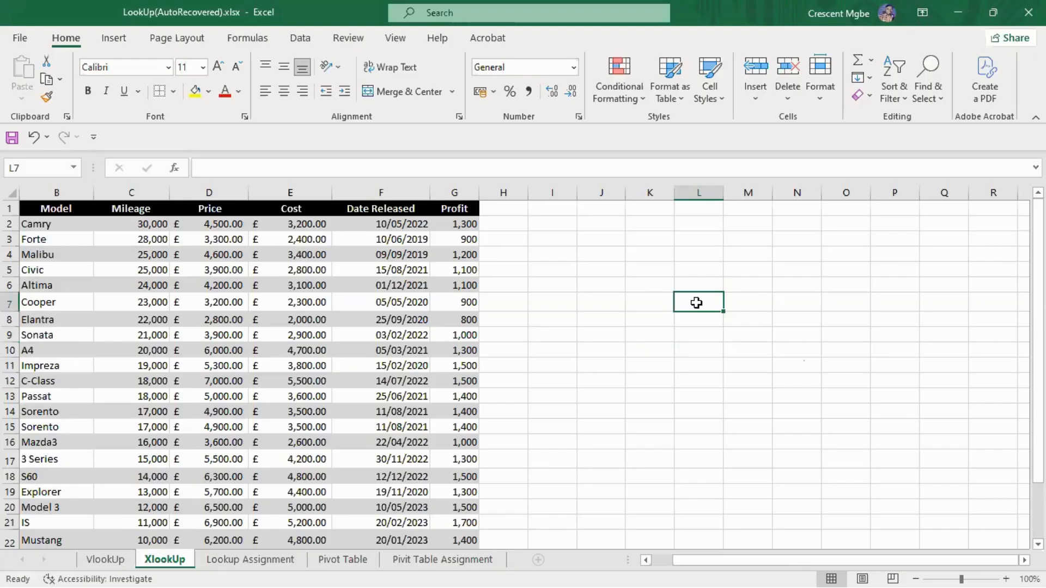
{"action": "scroll", "coordinate": [708, 294], "scroll_direction": "left", "scroll_amount": 1}
{"action": "left_click", "coordinate": [724, 284]}
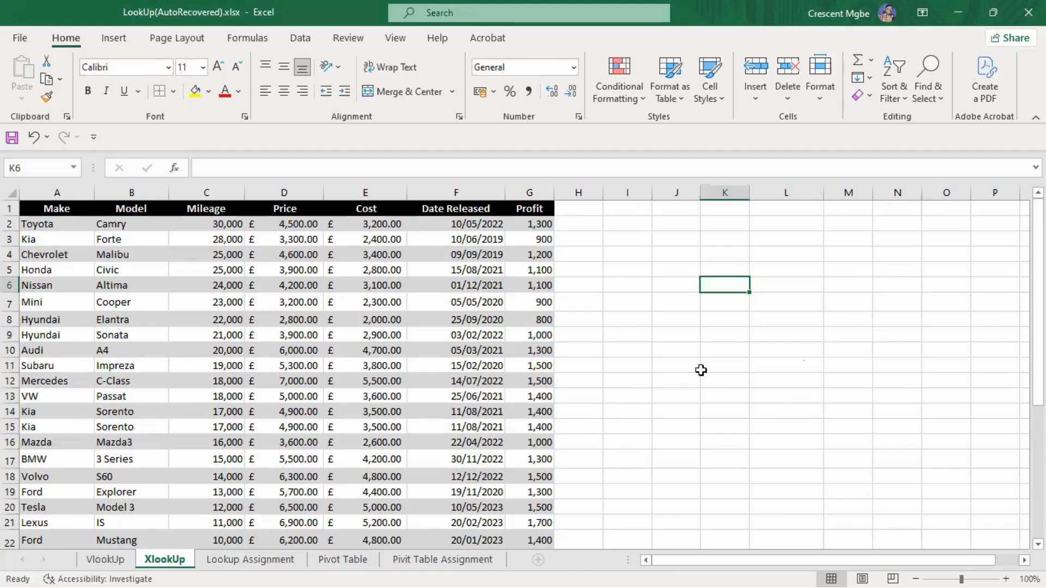
{"action": "scroll", "coordinate": [299, 313], "scroll_direction": "down", "scroll_amount": 2}
{"action": "scroll", "coordinate": [298, 320], "scroll_direction": "up", "scroll_amount": 2}
Enter the headings Make in K4 and Model in L4, and remove the bold formatting from Model.
{"action": "left_click", "coordinate": [740, 254]}
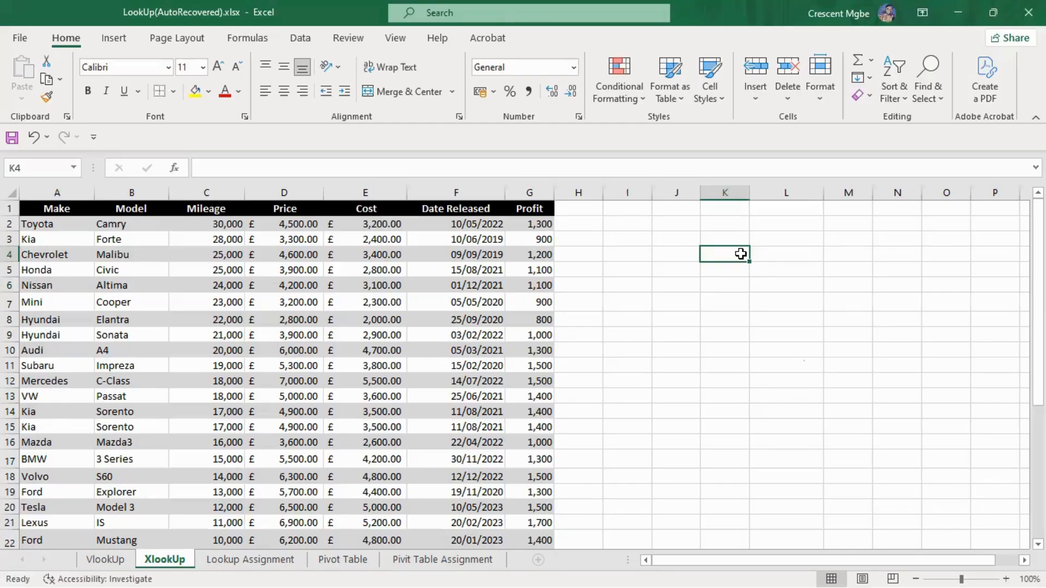
{"action": "type", "text": "M"}
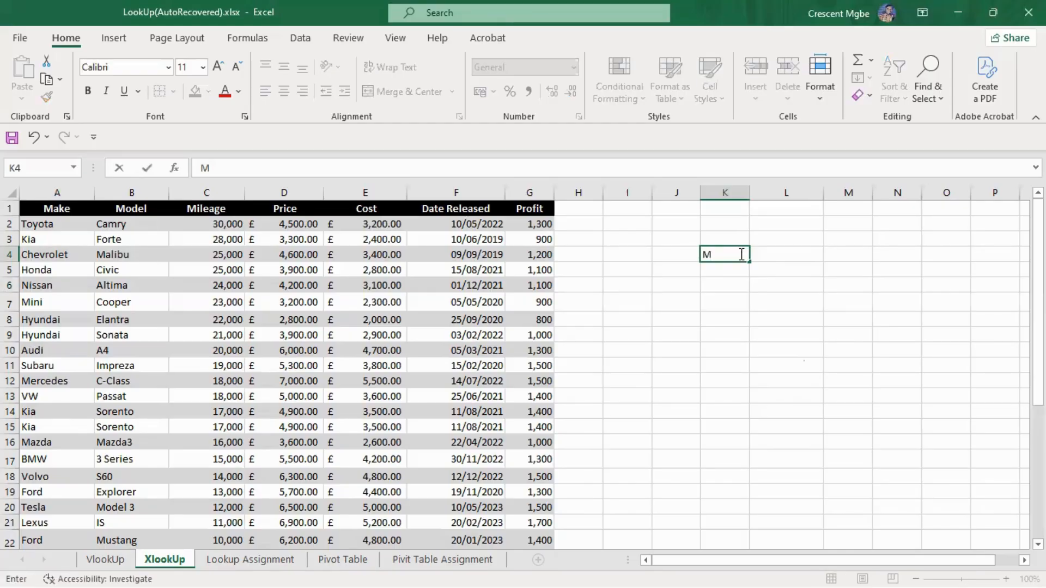
{"action": "type", "text": "ake"}
{"action": "left_click", "coordinate": [814, 258]}
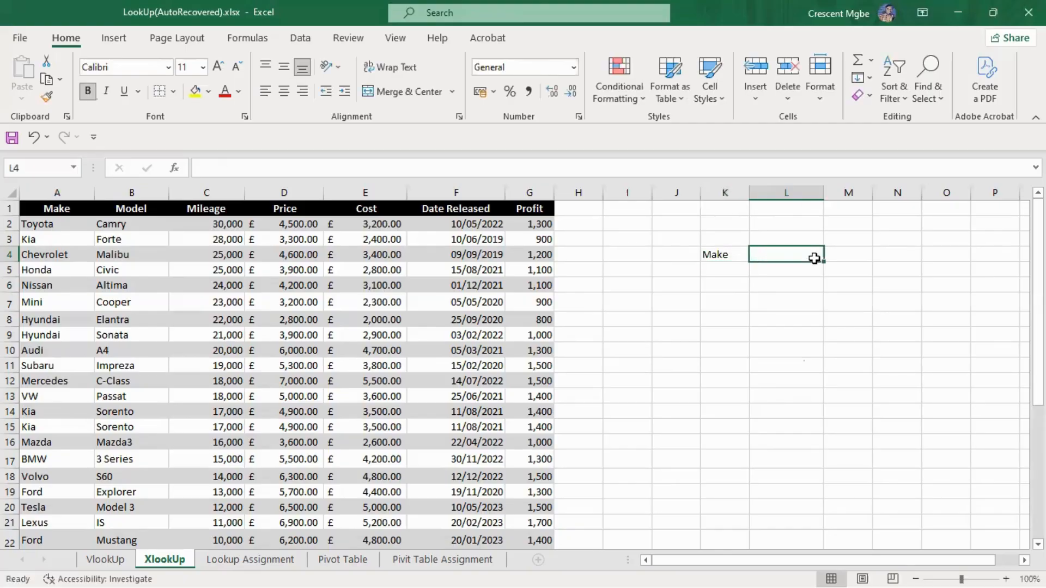
{"action": "type", "text": "Model"}
{"action": "left_click", "coordinate": [851, 254]}
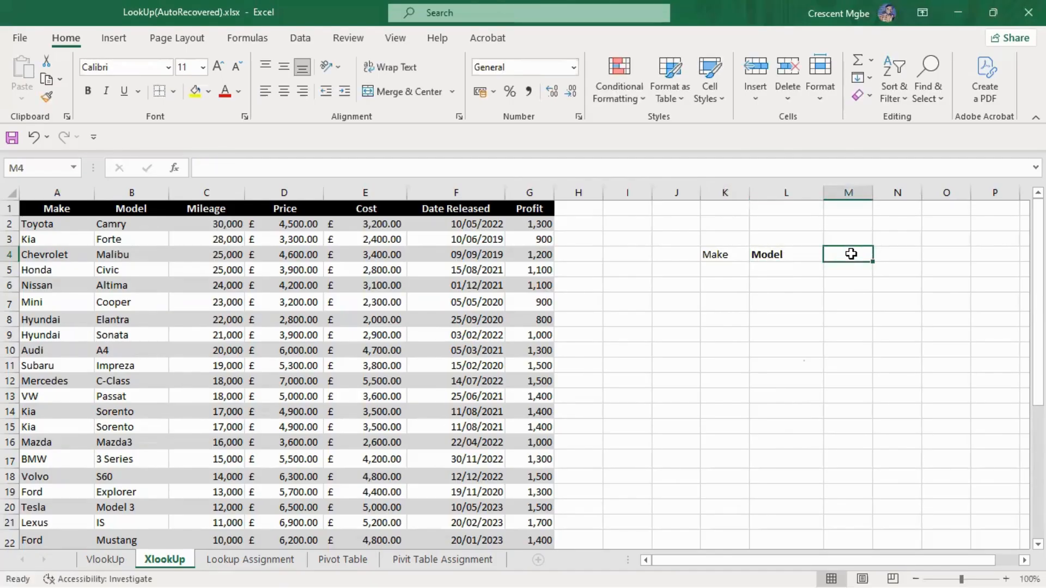
{"action": "left_click", "coordinate": [803, 255]}
{"action": "left_click", "coordinate": [88, 91]}
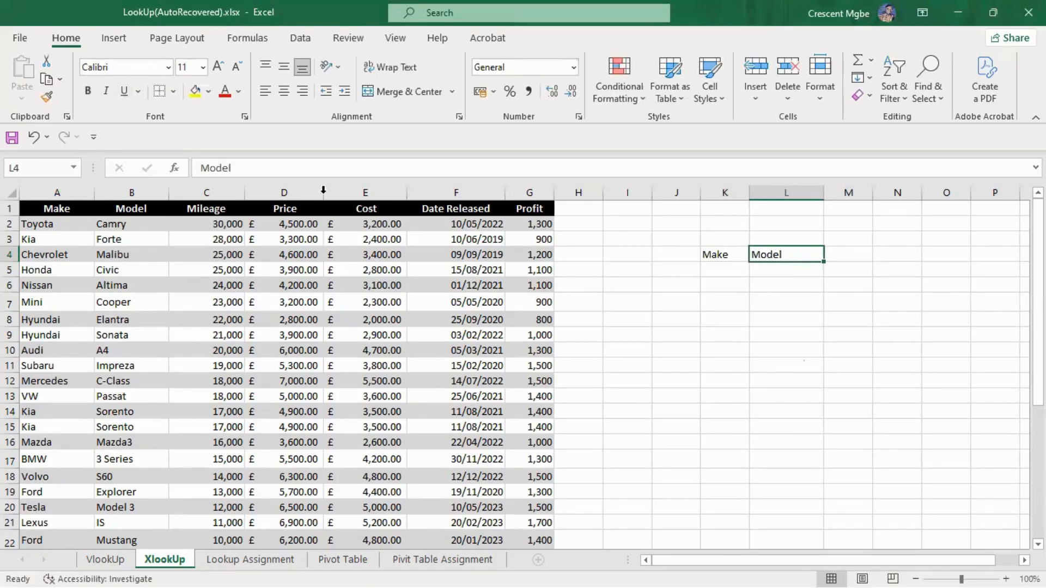
Continue the heading row with Mileage in M4, Price in N4 and Cost in O4.
{"action": "left_click", "coordinate": [837, 251]}
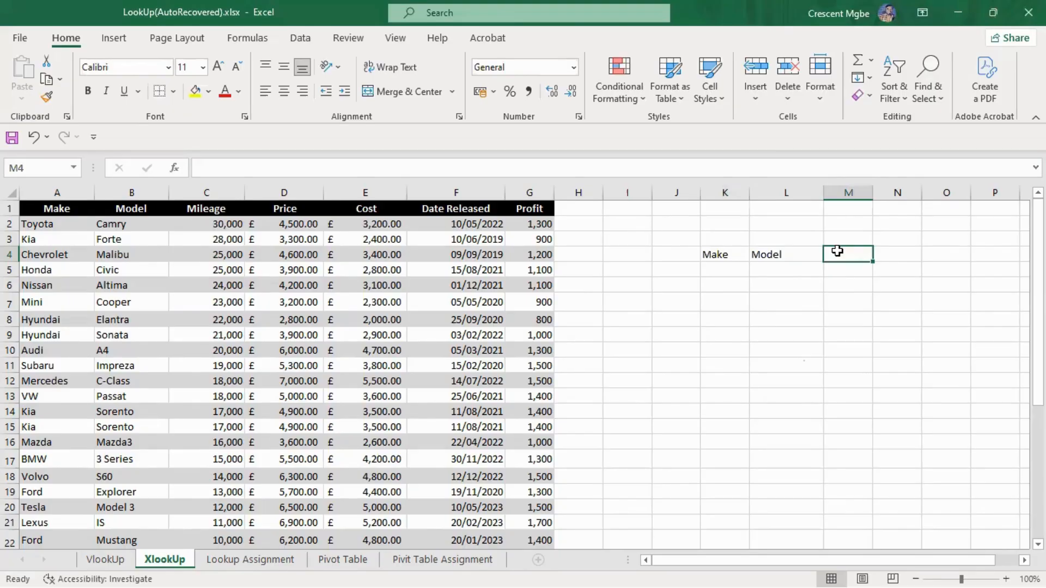
{"action": "type", "text": "Mileage"}
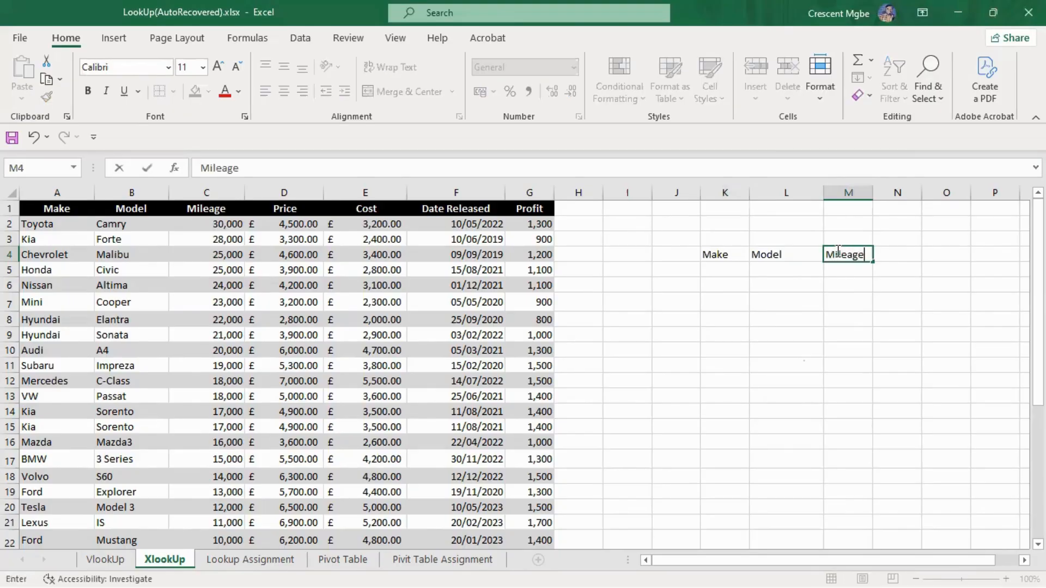
{"action": "left_click", "coordinate": [903, 254]}
{"action": "type", "text": "Price"}
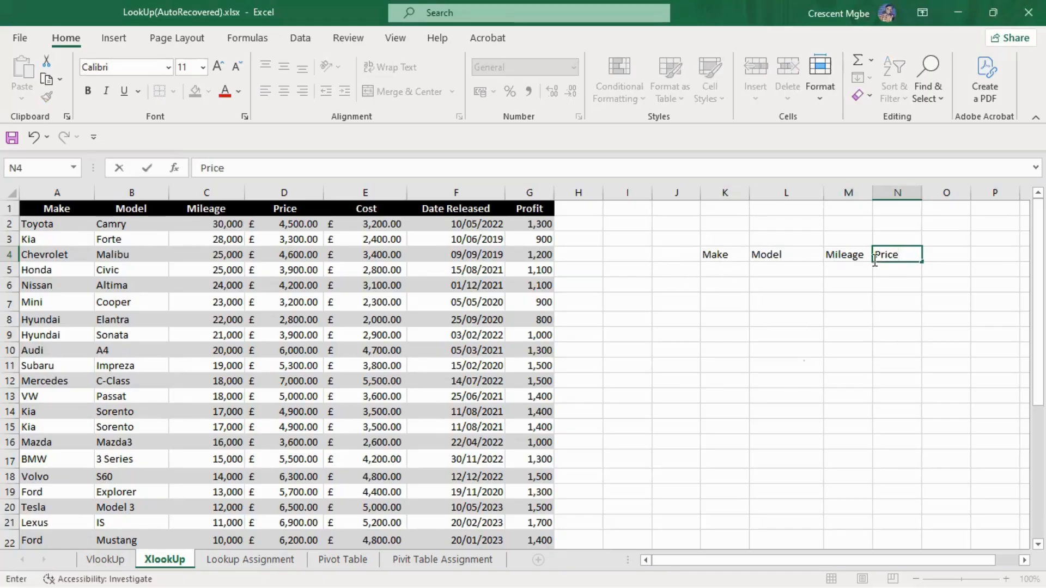
{"action": "left_click_drag", "start_coordinate": [777, 560], "coordinate": [789, 563]}
{"action": "left_click", "coordinate": [943, 256]}
{"action": "type", "text": "Cost"}
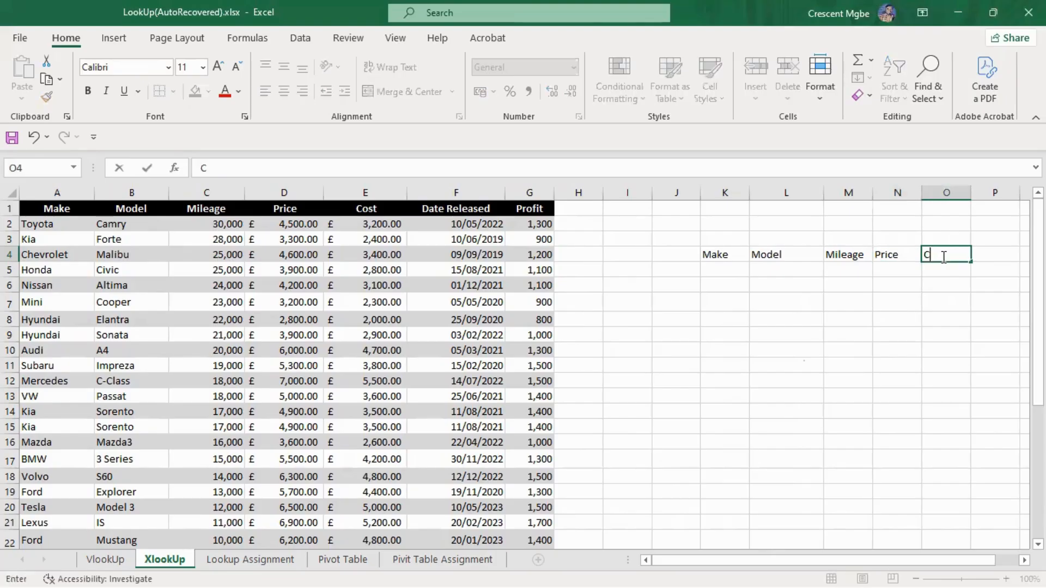
Enter the headings Date released in P4 and Profit in R4.
{"action": "left_click", "coordinate": [989, 254]}
{"action": "type", "text": "Date"}
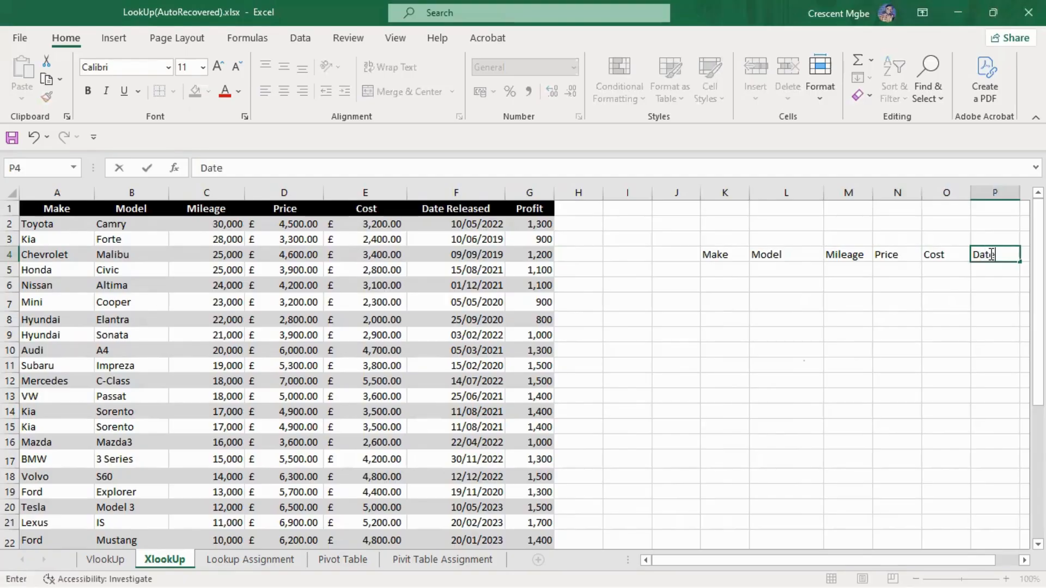
{"action": "type", "text": " released"}
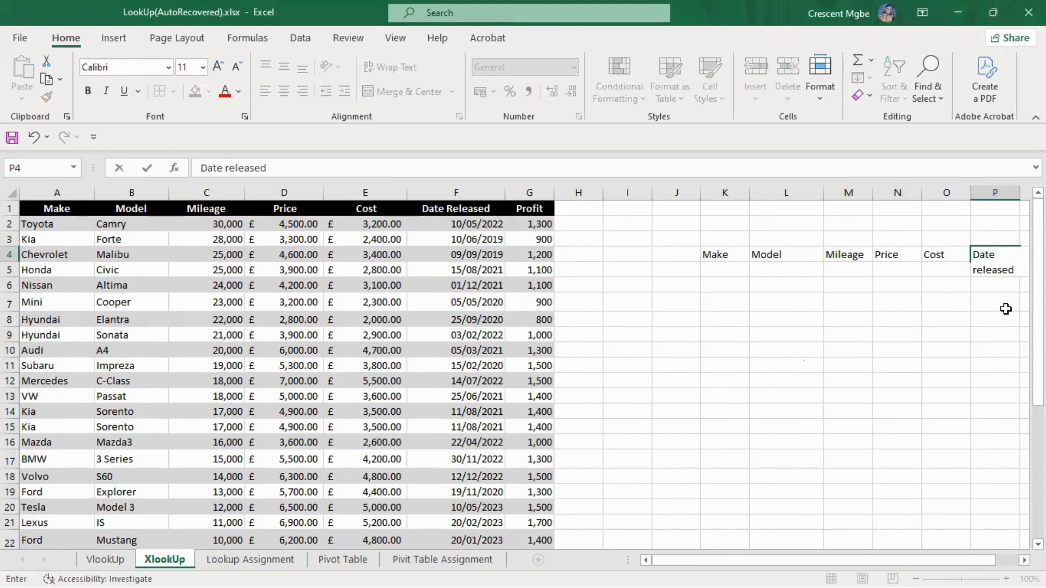
{"action": "left_click", "coordinate": [1013, 196]}
{"action": "key", "text": "shift+Right"}
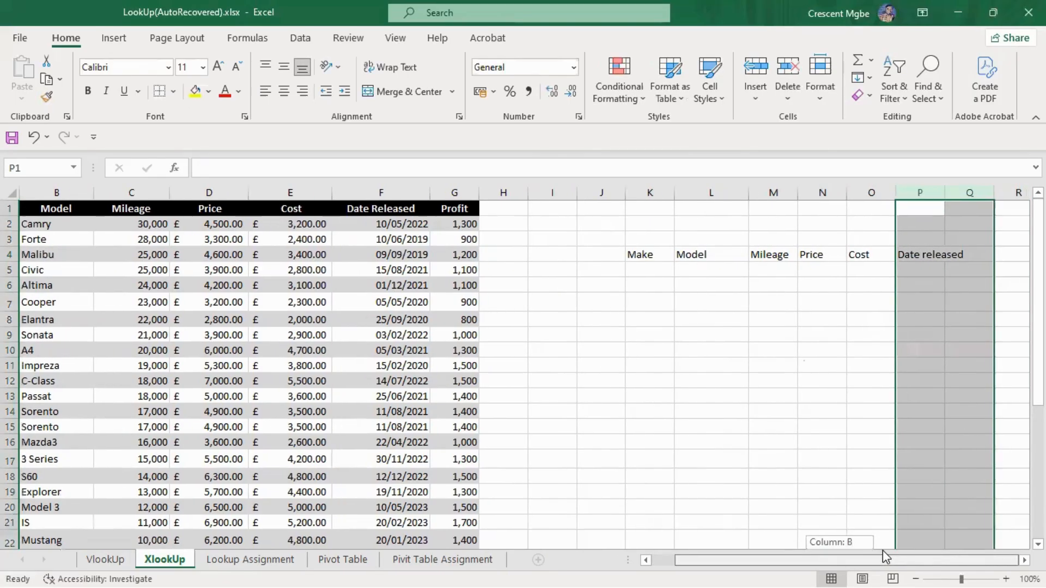
{"action": "left_click", "coordinate": [1015, 259]}
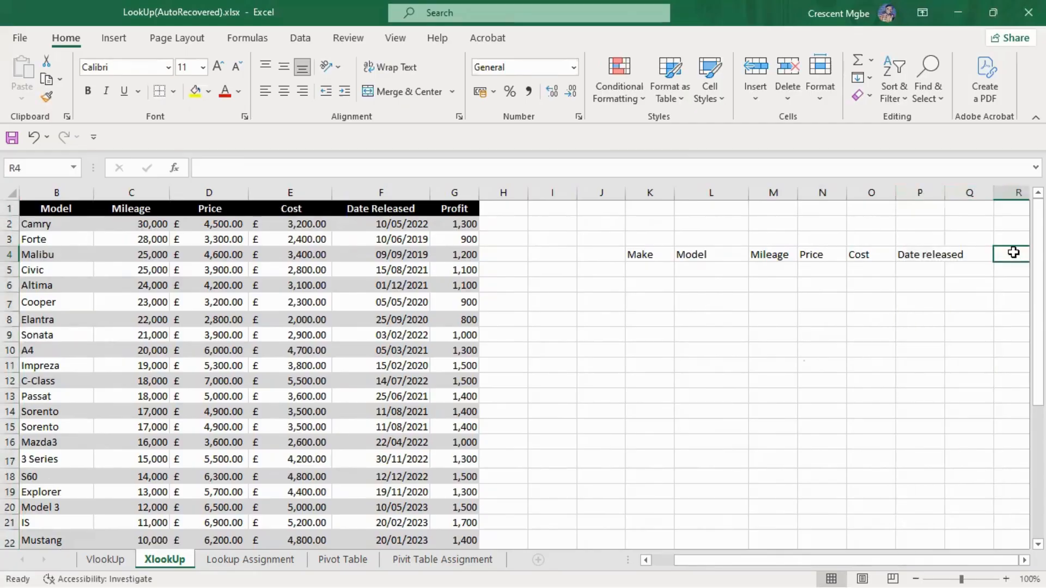
{"action": "type", "text": "Profit"}
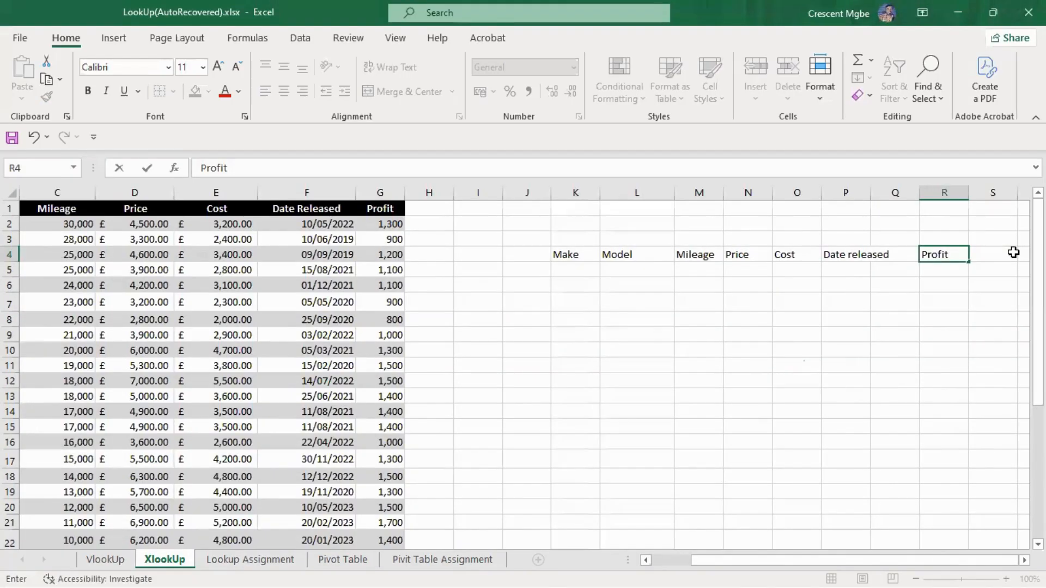
{"action": "left_click", "coordinate": [961, 330]}
Move the heading row K4:R4 one column over so that it starts in J4.
{"action": "left_click_drag", "start_coordinate": [573, 258], "coordinate": [933, 257]}
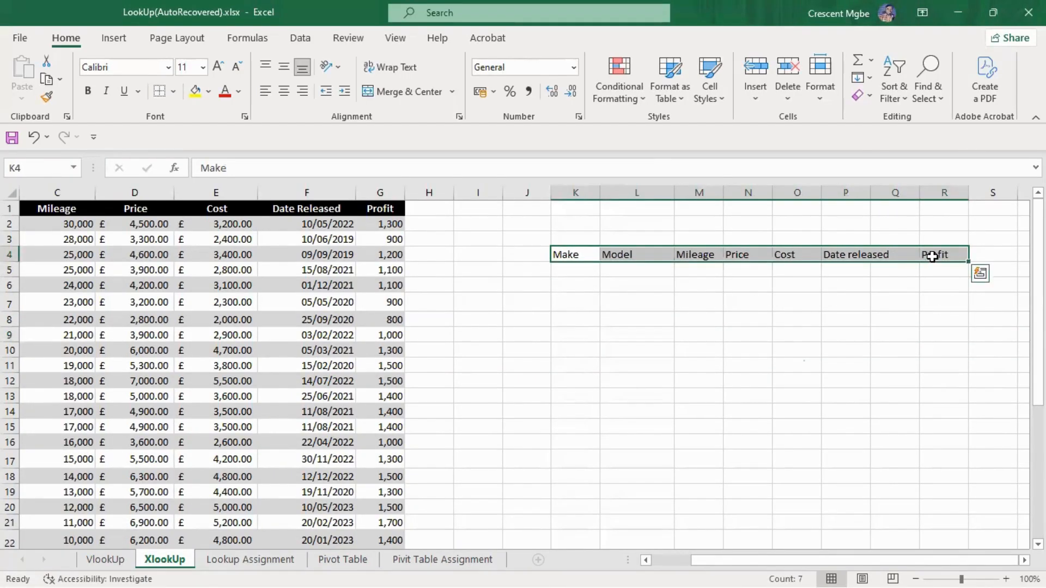
{"action": "key", "text": "ctrl+c"}
{"action": "left_click", "coordinate": [524, 255]}
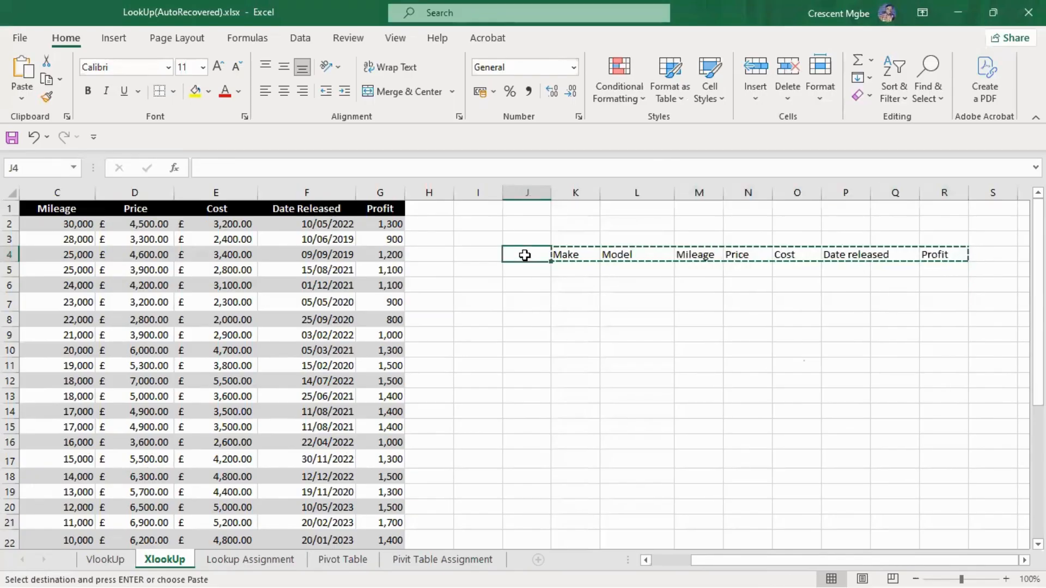
{"action": "key", "text": "ctrl+v"}
Narrow the car table's Cost and Date Released columns, E and F.
{"action": "left_click_drag", "start_coordinate": [769, 564], "coordinate": [718, 558]}
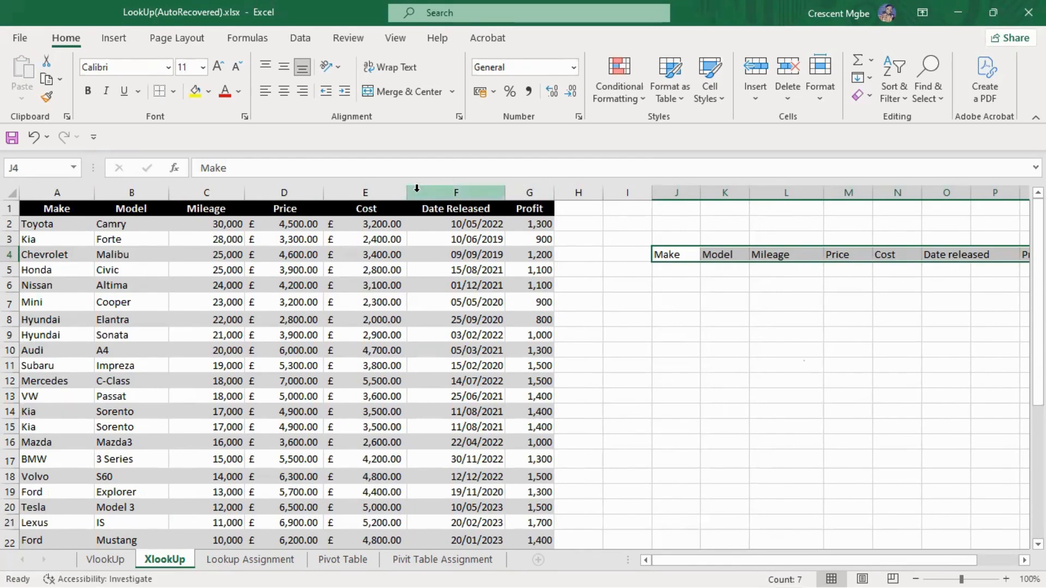
{"action": "left_click_drag", "start_coordinate": [407, 188], "coordinate": [389, 188]}
{"action": "left_click_drag", "start_coordinate": [488, 194], "coordinate": [459, 193]}
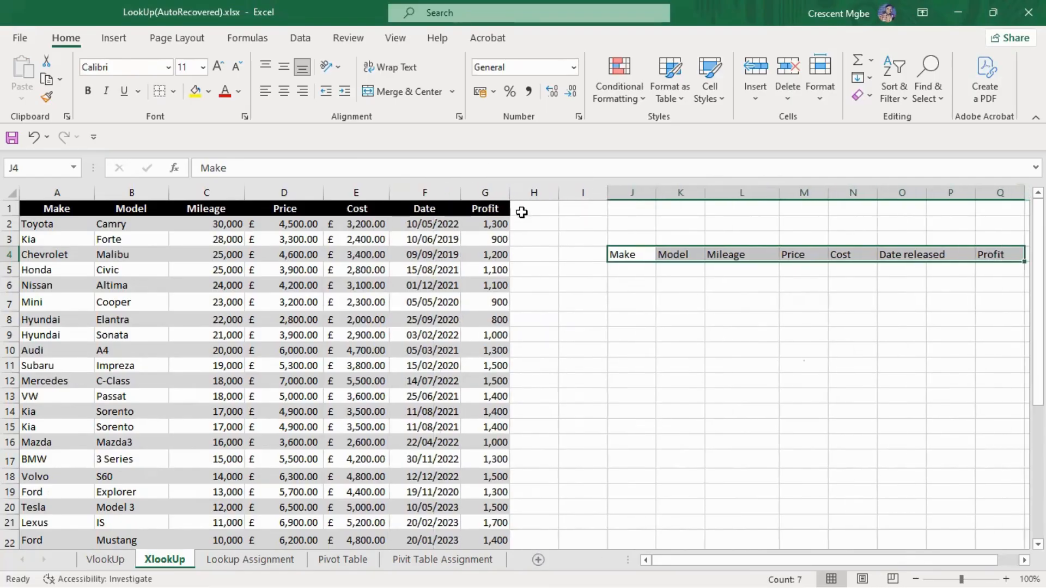
{"action": "left_click", "coordinate": [817, 354]}
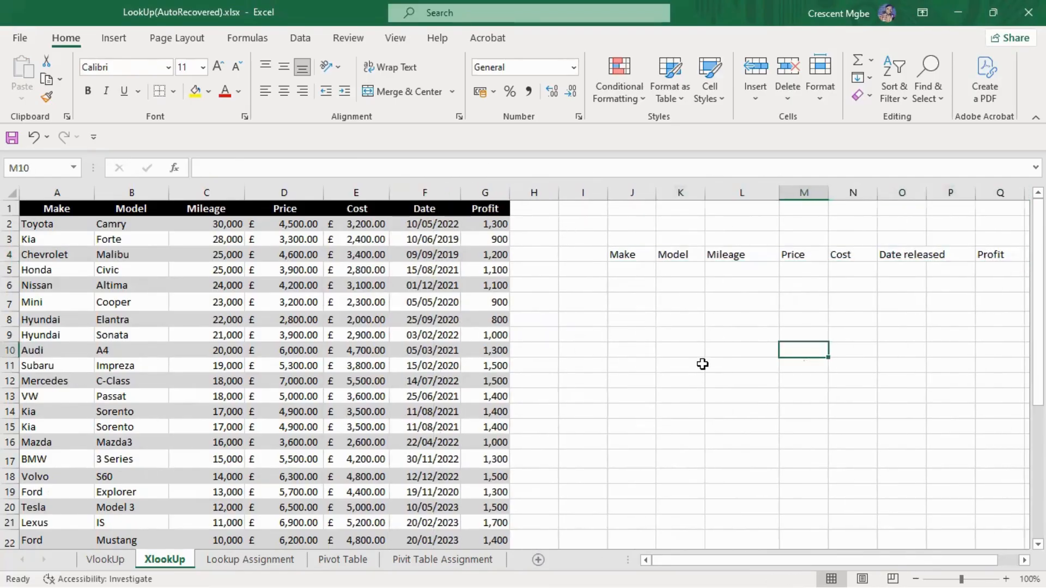
Fill the heading row J4:Q4 with the theme blue and increase its font size to 14.
{"action": "left_click", "coordinate": [682, 271]}
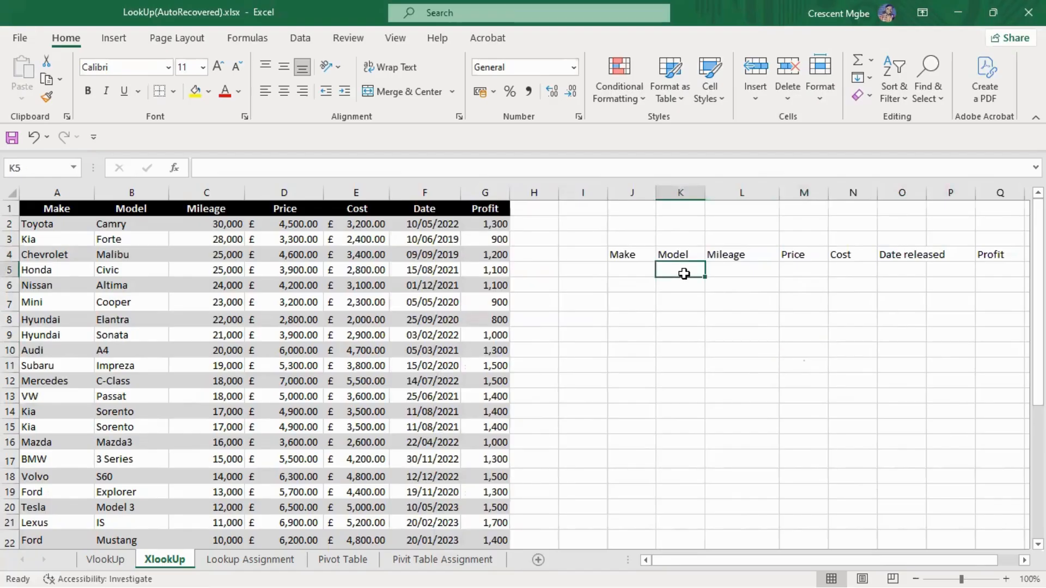
{"action": "left_click", "coordinate": [638, 257]}
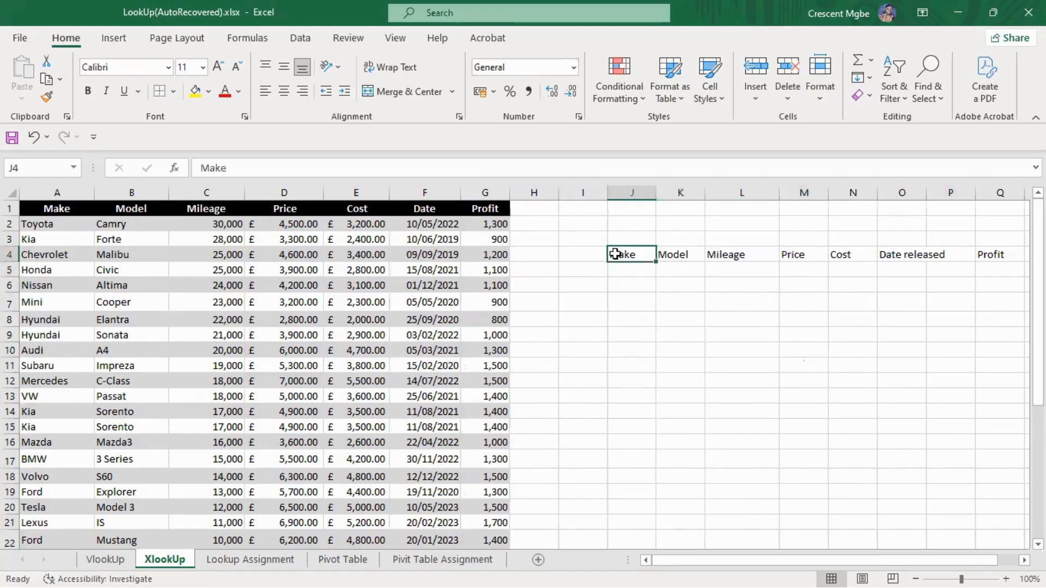
{"action": "left_click_drag", "start_coordinate": [615, 254], "coordinate": [997, 256]}
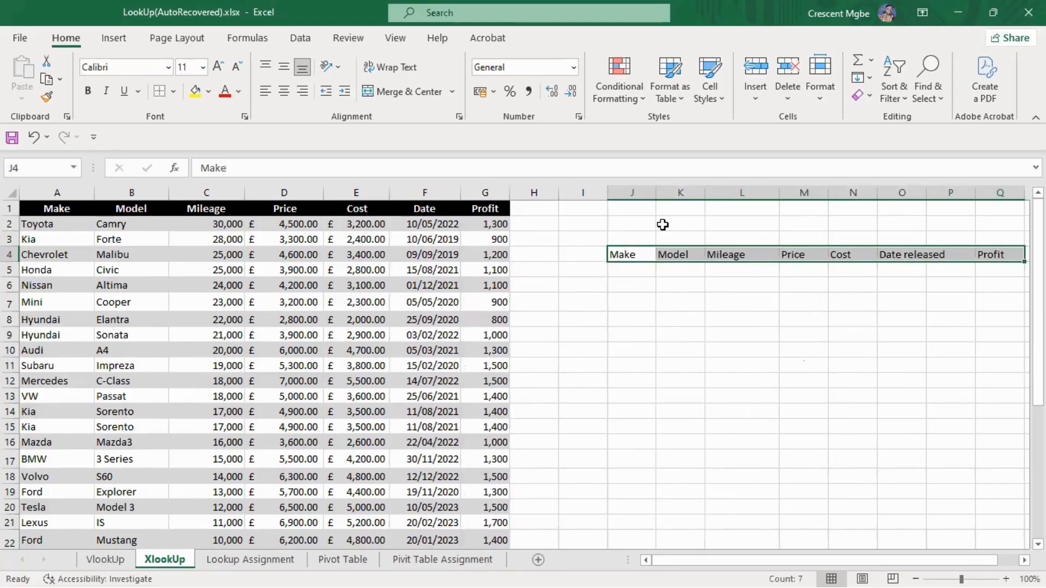
{"action": "left_click", "coordinate": [208, 91]}
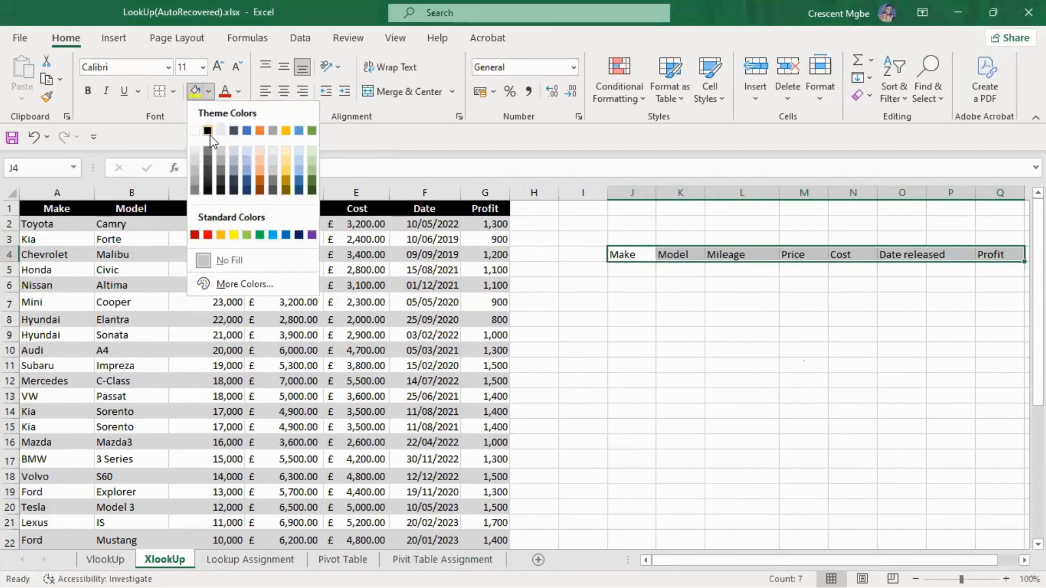
{"action": "left_click", "coordinate": [247, 131]}
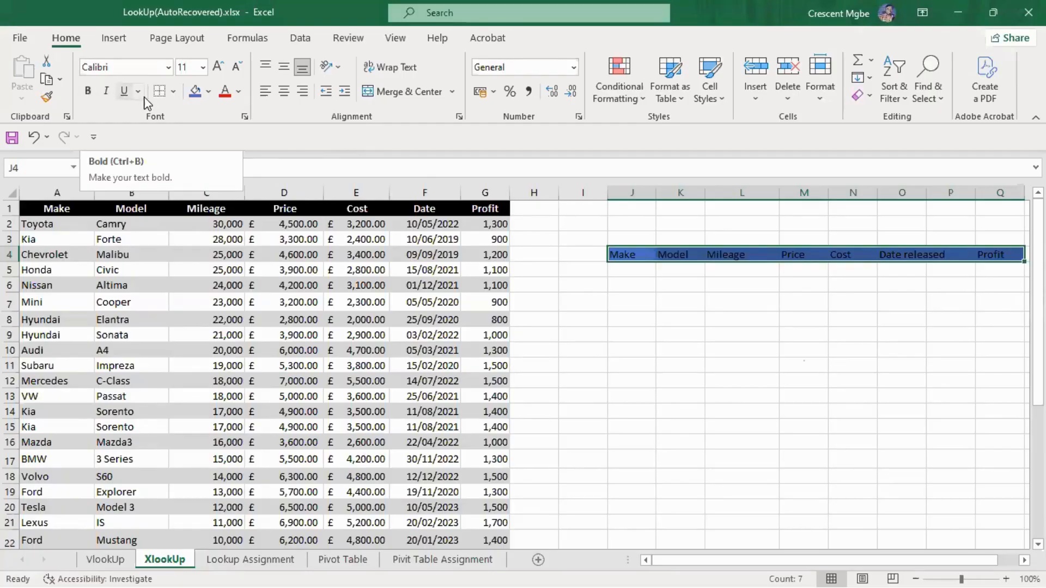
{"action": "left_click", "coordinate": [204, 68]}
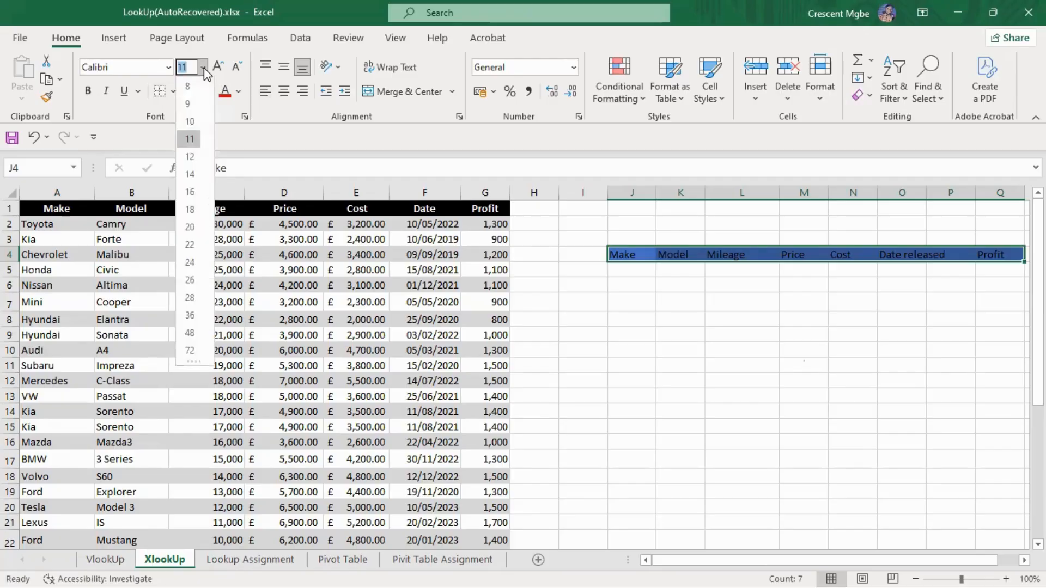
{"action": "left_click", "coordinate": [218, 67]}
{"action": "left_click", "coordinate": [218, 67]}
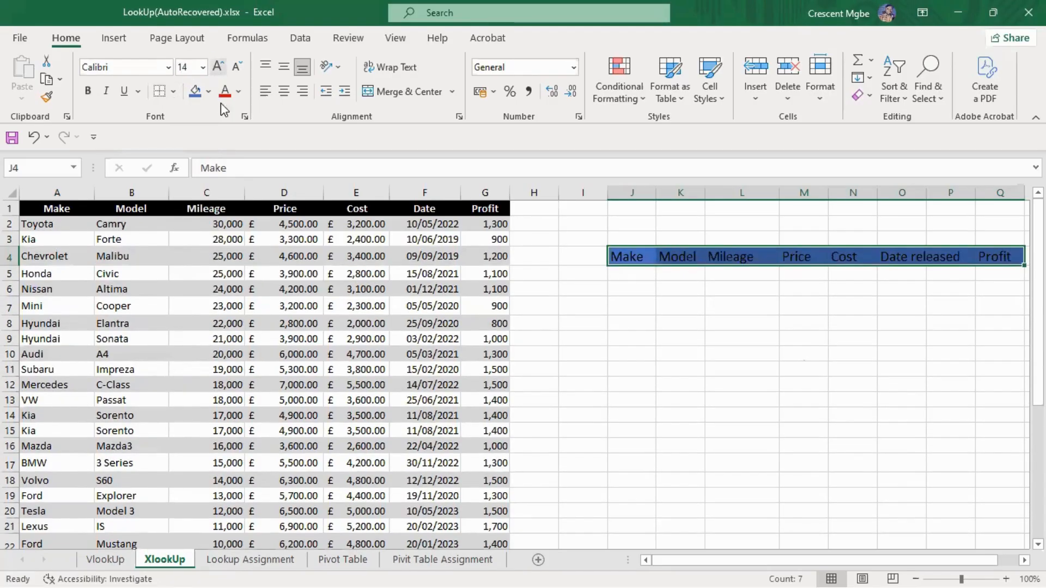
{"action": "left_click", "coordinate": [688, 350]}
Apply all borders to the cells K5:Q5 beneath the headings.
{"action": "left_click_drag", "start_coordinate": [826, 570], "coordinate": [844, 570]}
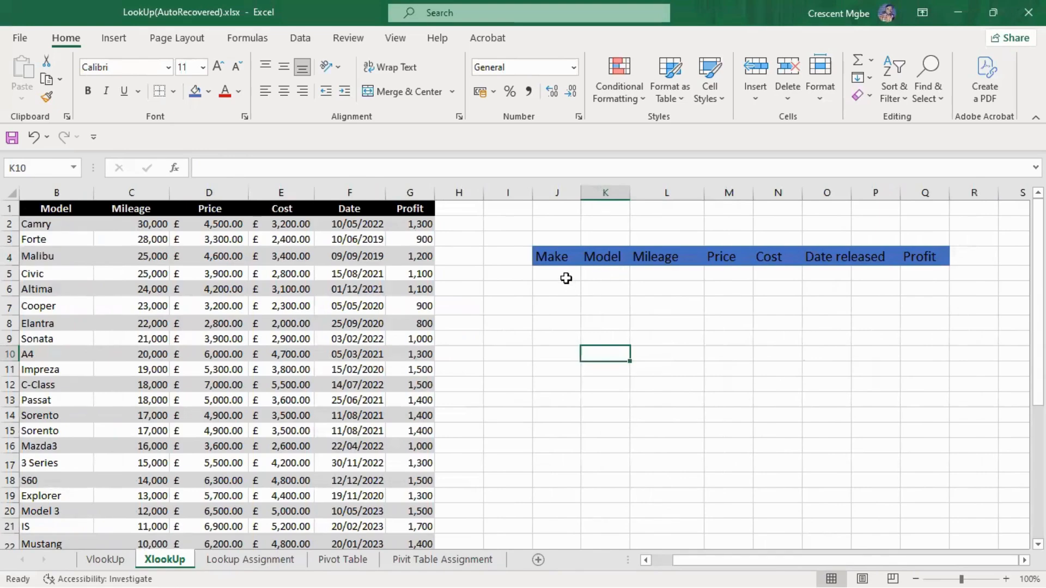
{"action": "left_click_drag", "start_coordinate": [599, 274], "coordinate": [926, 274]}
{"action": "left_click", "coordinate": [175, 92]}
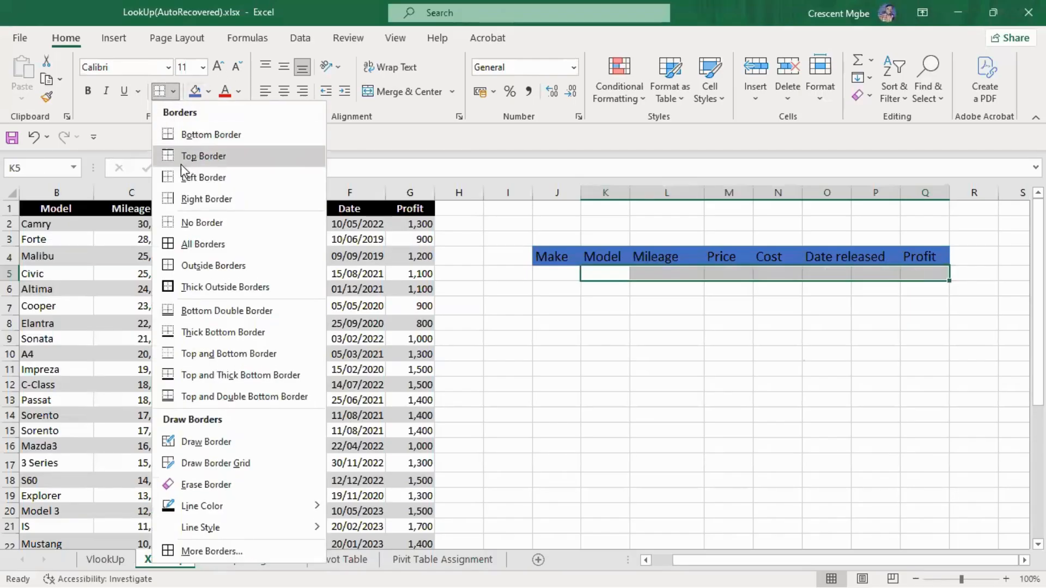
{"action": "left_click", "coordinate": [191, 246]}
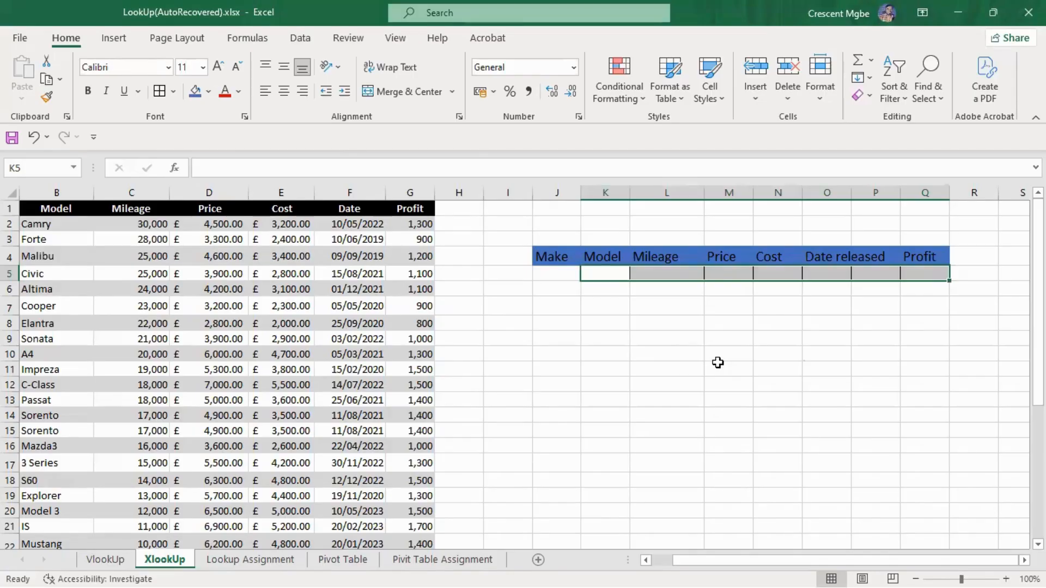
{"action": "left_click", "coordinate": [642, 353]}
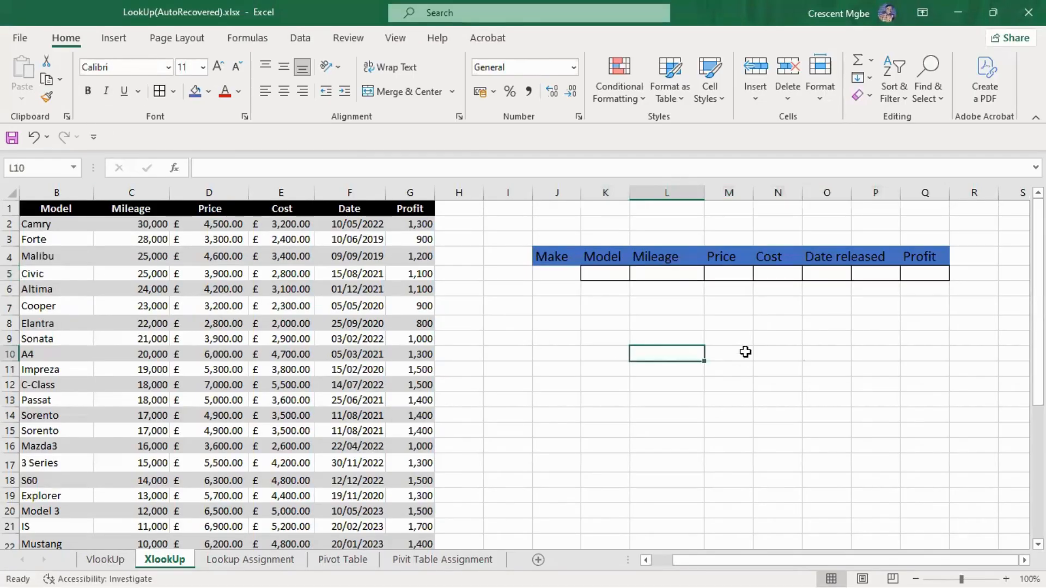
Change the font color of the headings in J4:Q4 to white.
{"action": "left_click", "coordinate": [549, 273]}
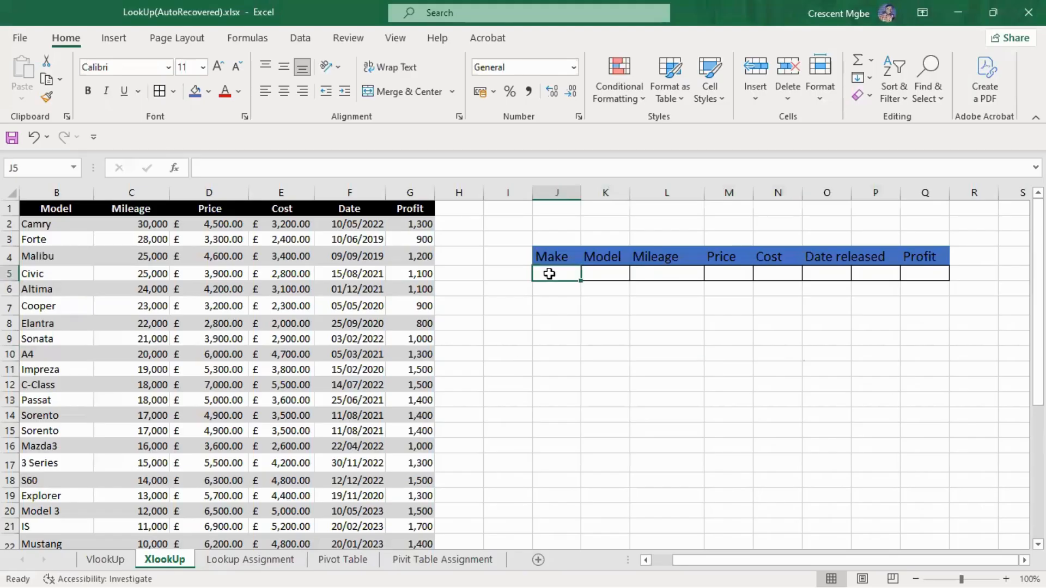
{"action": "left_click", "coordinate": [615, 274]}
{"action": "left_click_drag", "start_coordinate": [551, 256], "coordinate": [921, 254]}
{"action": "left_click", "coordinate": [239, 92]}
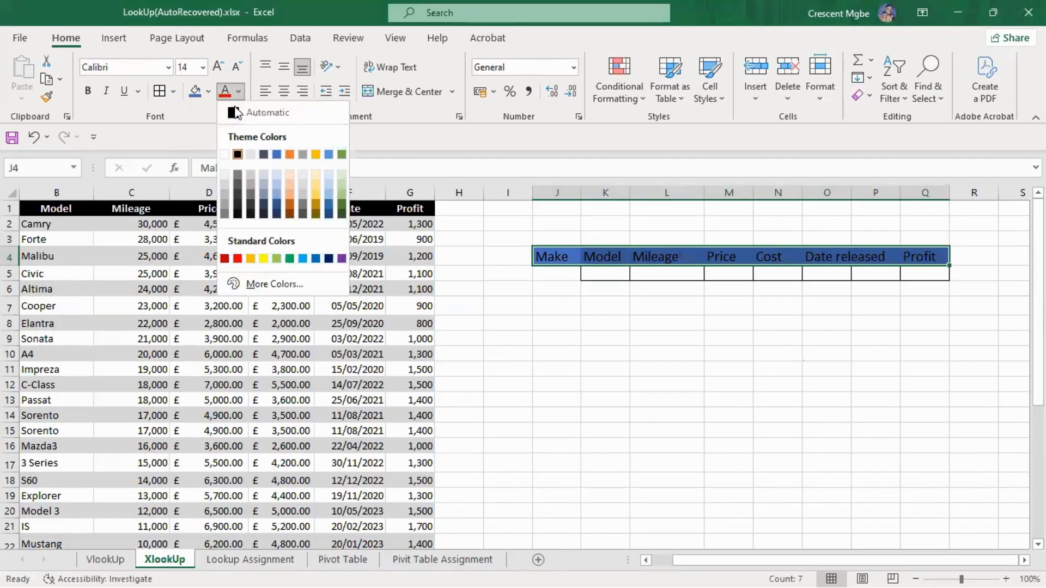
{"action": "left_click", "coordinate": [226, 155]}
{"action": "left_click", "coordinate": [644, 399]}
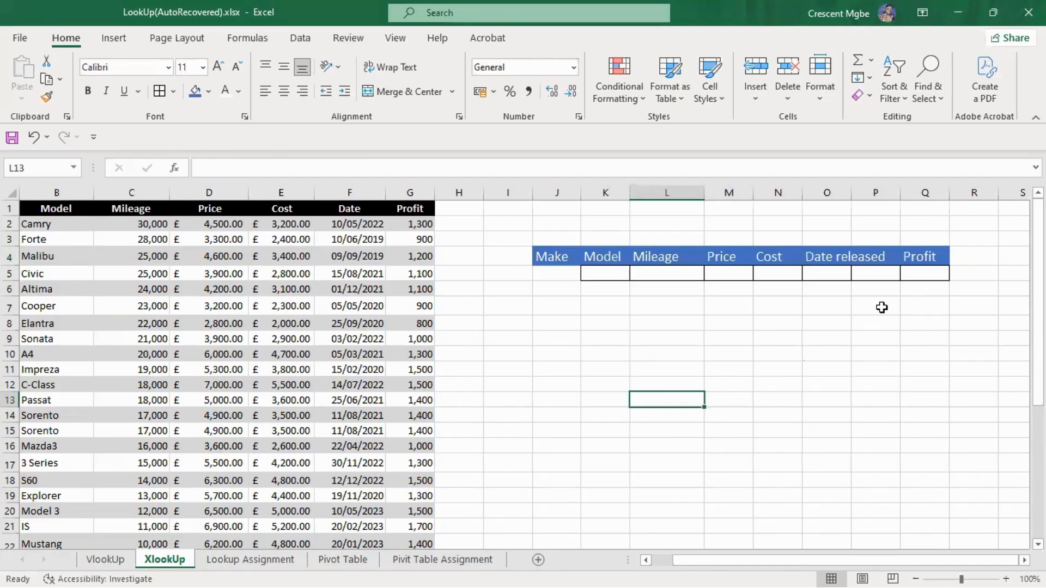
Widen column O so that the Date released heading fits within its own cell.
{"action": "left_click", "coordinate": [819, 257]}
{"action": "left_click", "coordinate": [881, 256]}
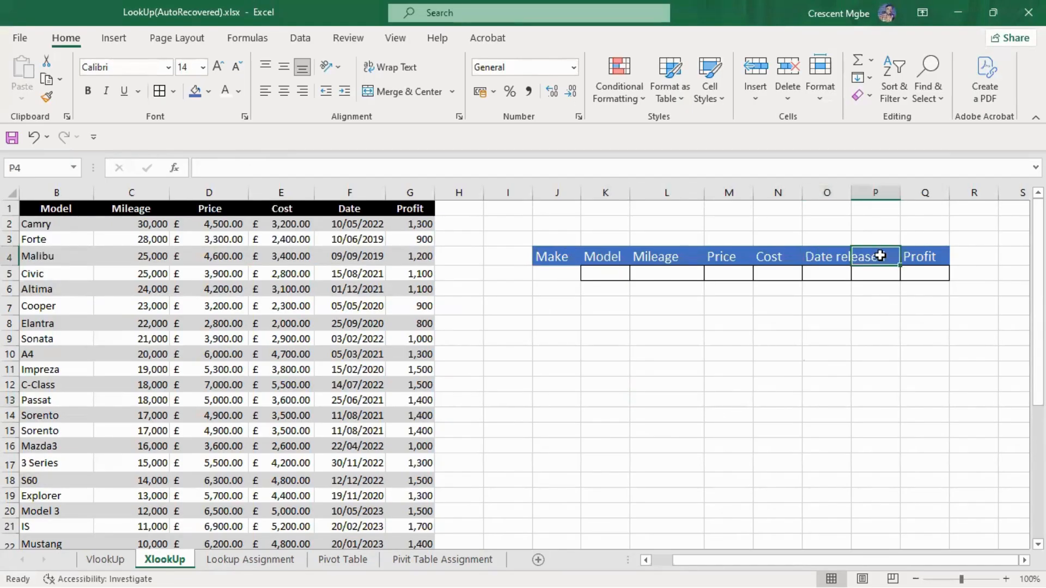
{"action": "left_click", "coordinate": [826, 256]}
{"action": "left_click", "coordinate": [922, 259]}
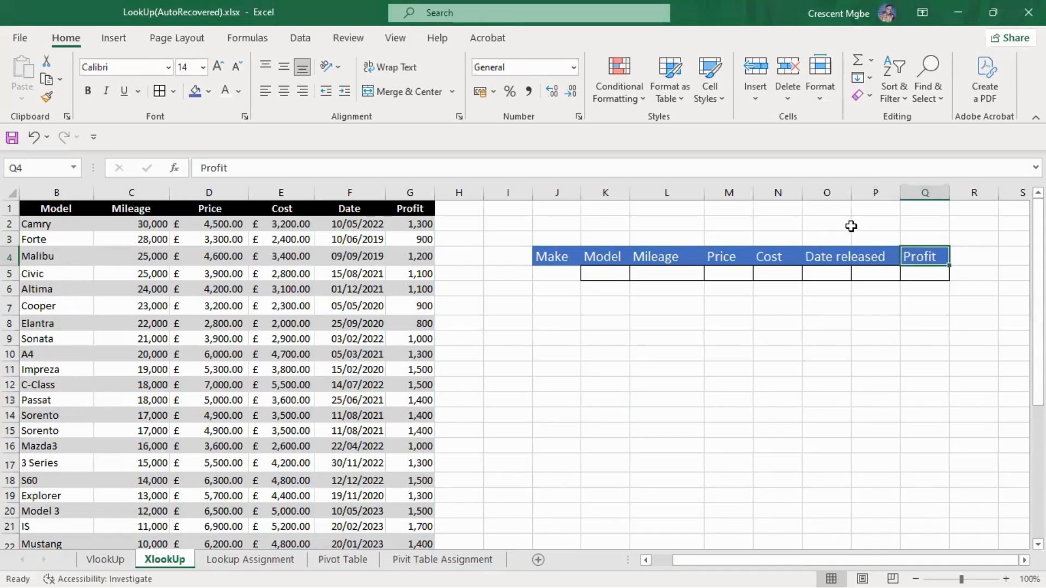
{"action": "left_click_drag", "start_coordinate": [853, 202], "coordinate": [889, 201]}
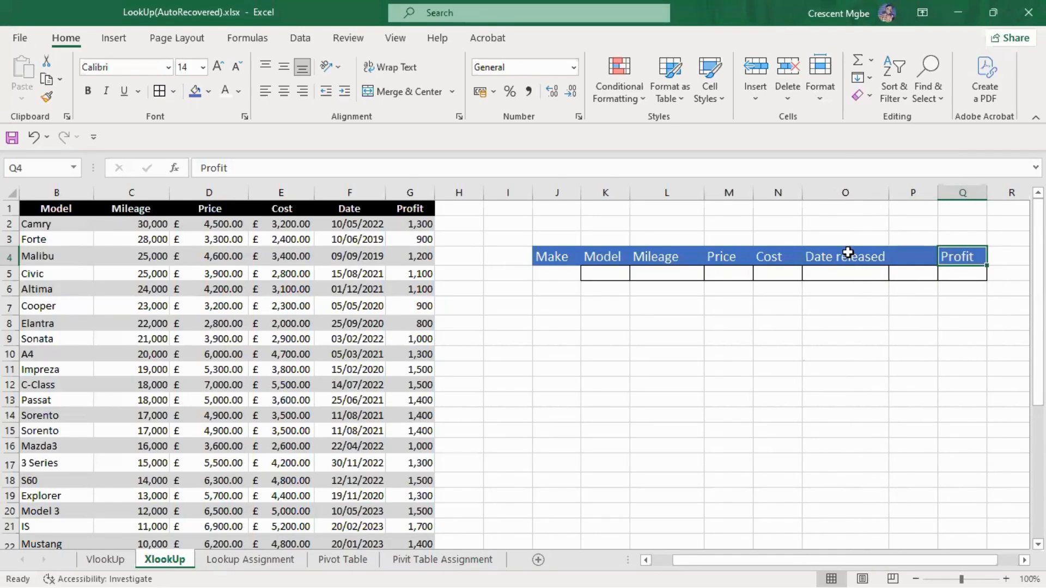
Check each cell of the heading row from Make in J4 to Profit in Q4.
{"action": "left_click", "coordinate": [556, 256]}
{"action": "left_click", "coordinate": [600, 258]}
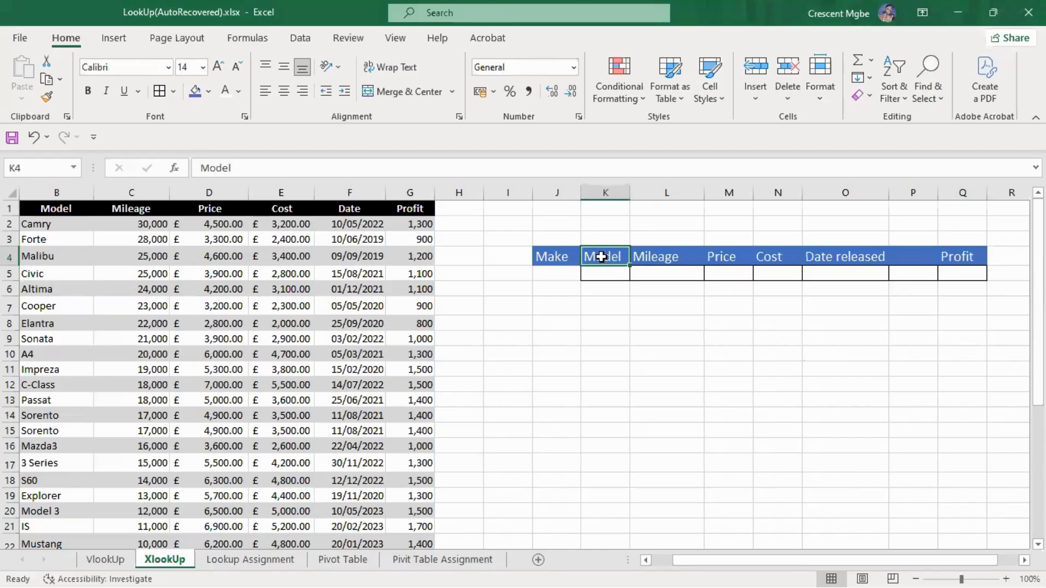
{"action": "left_click", "coordinate": [662, 256]}
{"action": "left_click", "coordinate": [737, 256]}
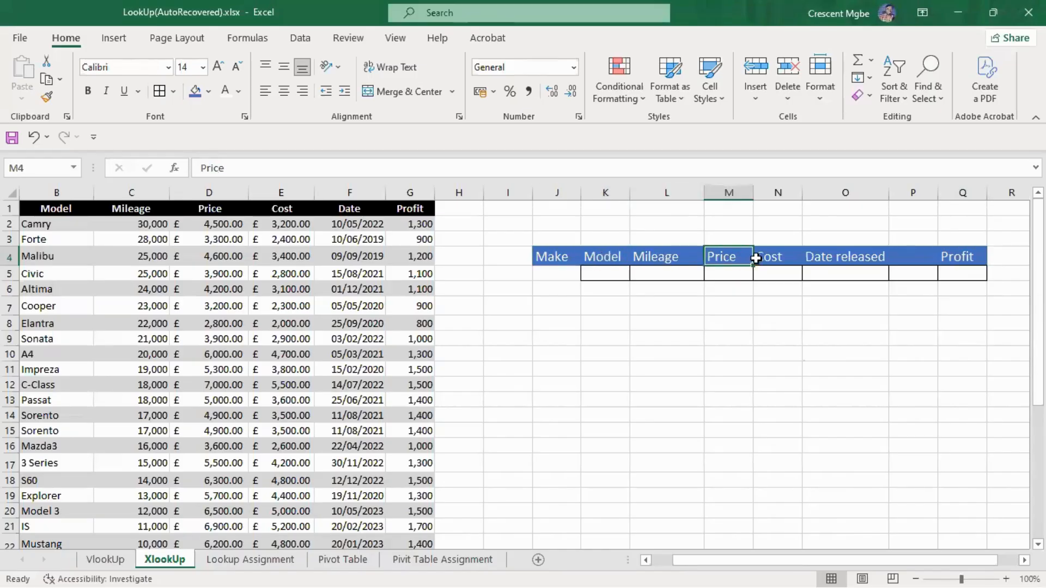
{"action": "left_click", "coordinate": [775, 256]}
{"action": "left_click", "coordinate": [843, 257]}
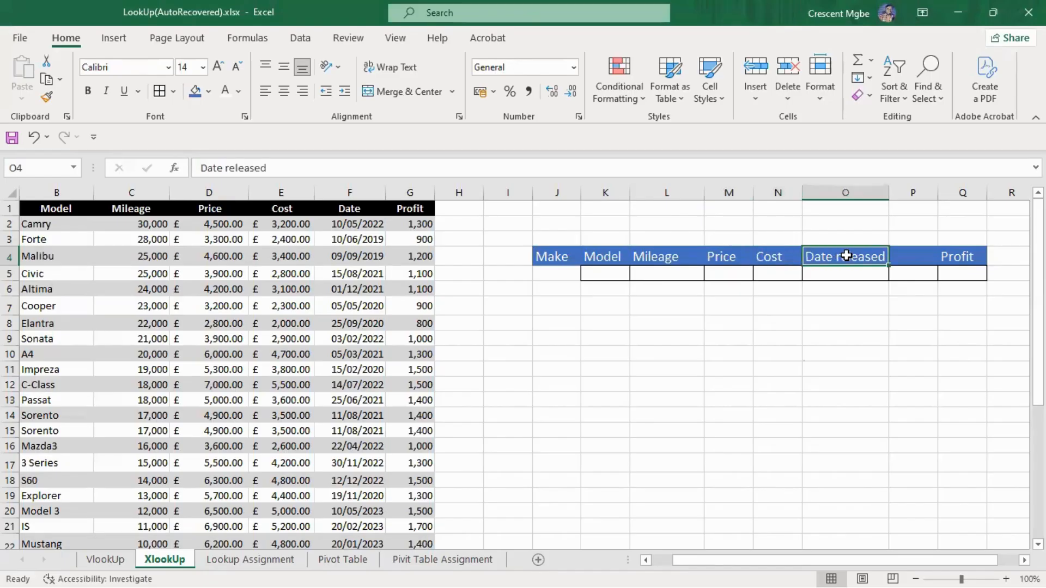
{"action": "left_click", "coordinate": [908, 256]}
{"action": "left_click", "coordinate": [960, 257]}
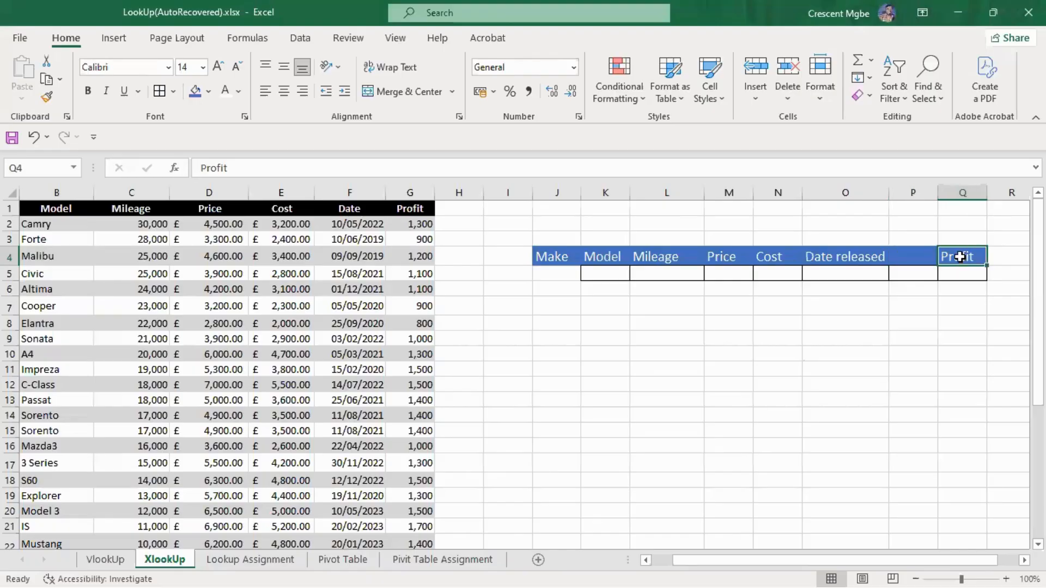
Move the Profit heading from Q4 to P4 and remove the borders from the surplus cell Q5.
{"action": "left_click_drag", "start_coordinate": [955, 260], "coordinate": [924, 260]}
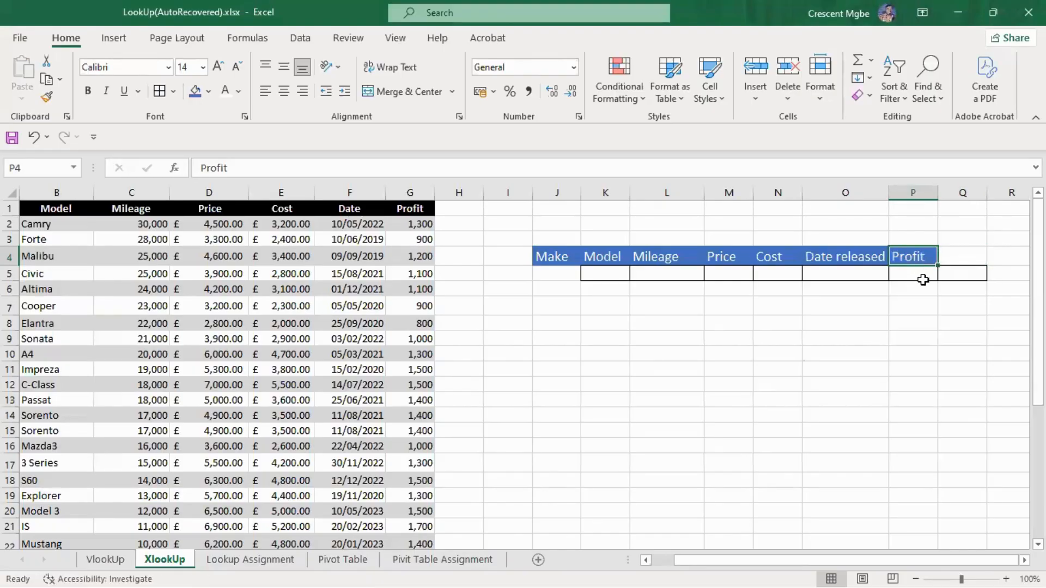
{"action": "left_click", "coordinate": [971, 274]}
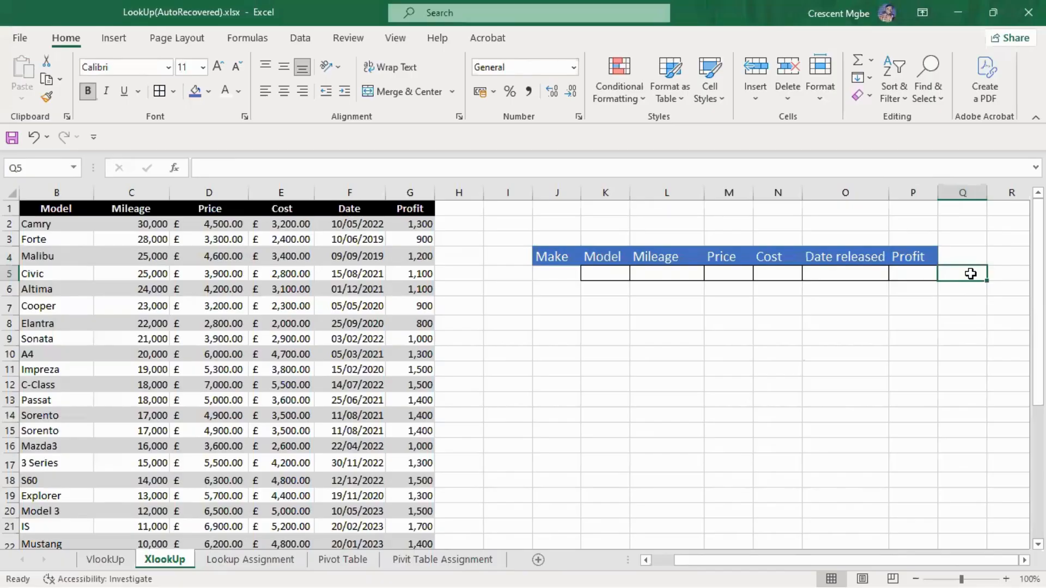
{"action": "left_click", "coordinate": [955, 337]}
{"action": "left_click", "coordinate": [967, 271]}
{"action": "left_click", "coordinate": [174, 92]}
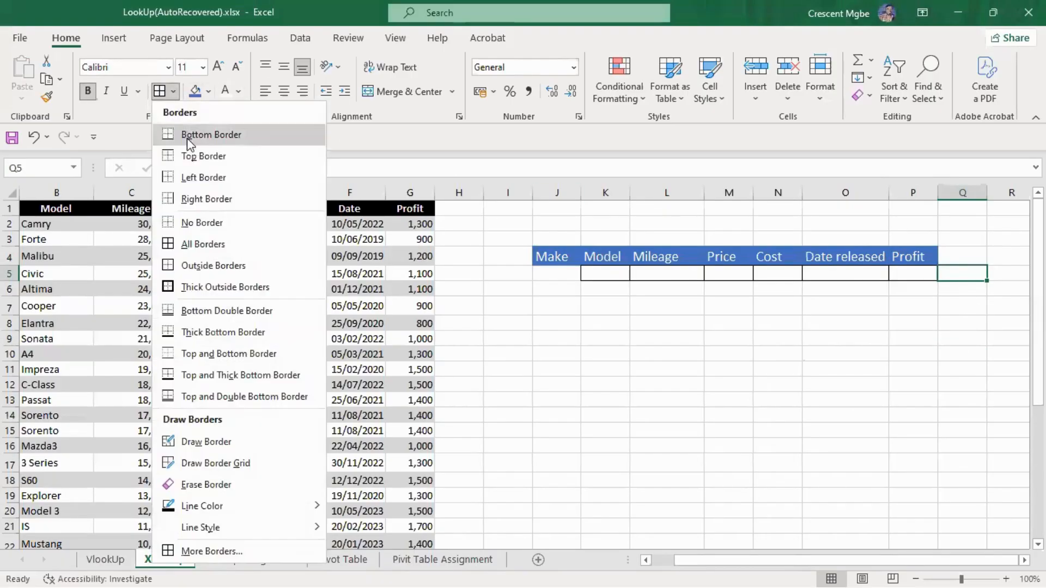
{"action": "left_click", "coordinate": [203, 221]}
{"action": "left_click", "coordinate": [842, 418]}
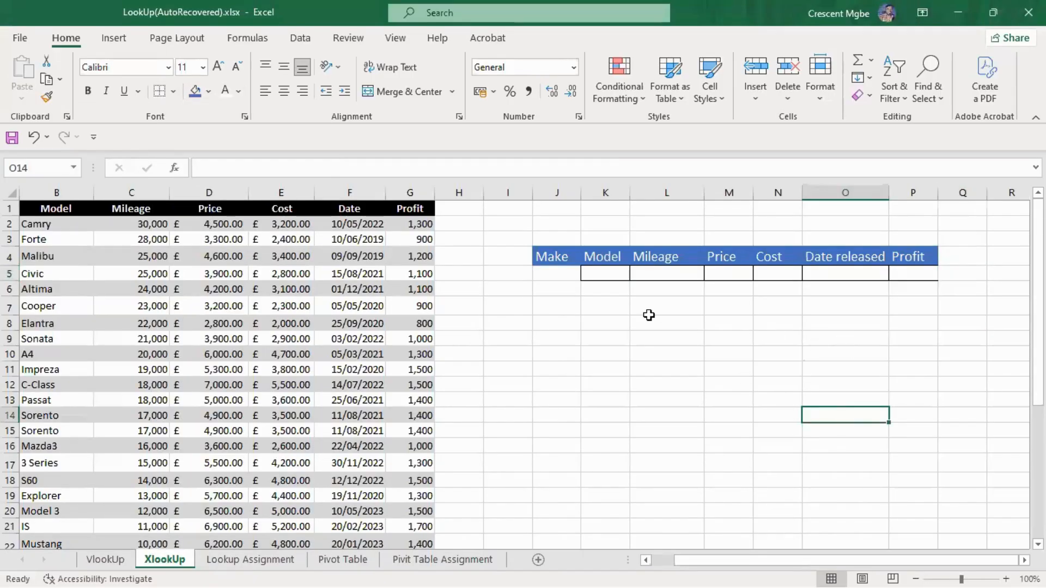
Add a right border to cell P5 beneath the Profit heading.
{"action": "left_click", "coordinate": [921, 272]}
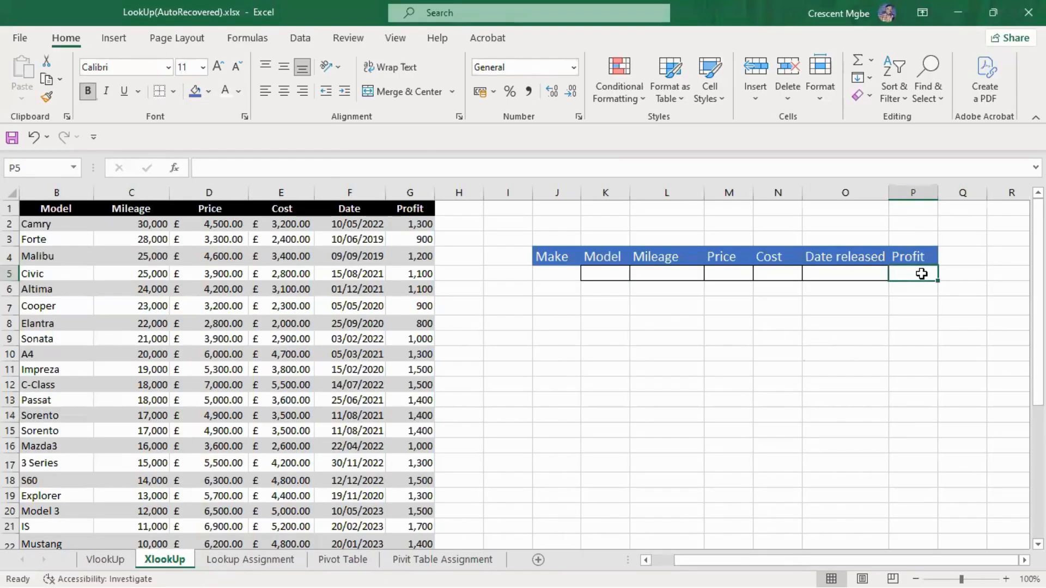
{"action": "left_click", "coordinate": [173, 91]}
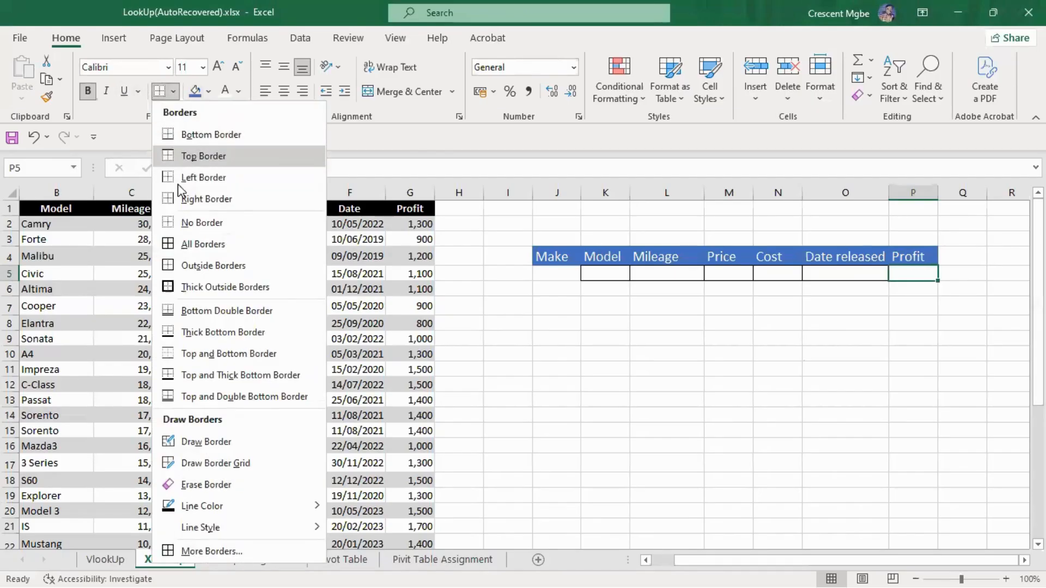
{"action": "left_click", "coordinate": [206, 199]}
{"action": "left_click", "coordinate": [838, 363]}
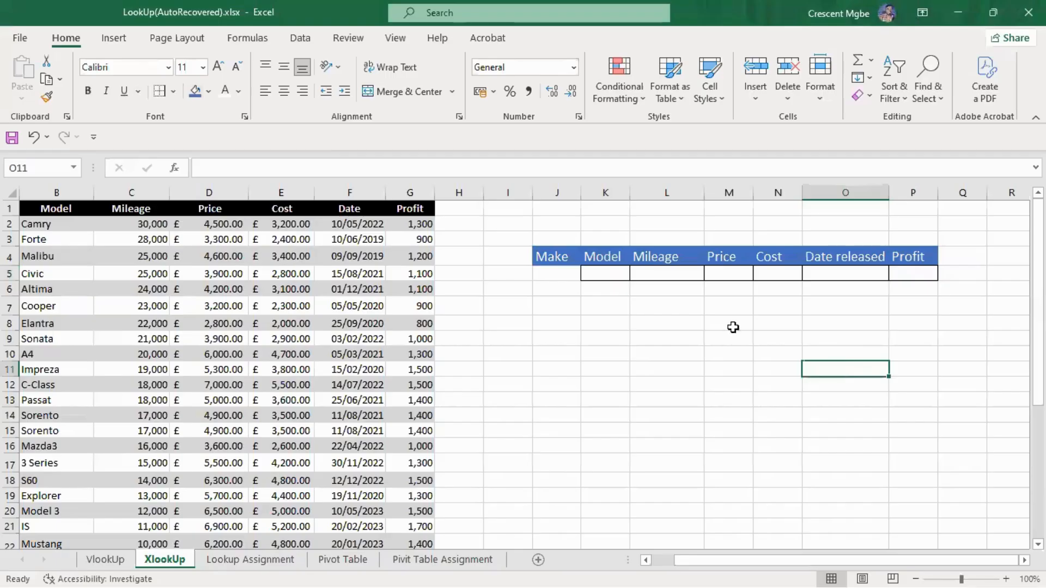
Insert a new blank worksheet after the XlookUp sheet, and return to the XlookUp sheet.
{"action": "left_click", "coordinate": [560, 272]}
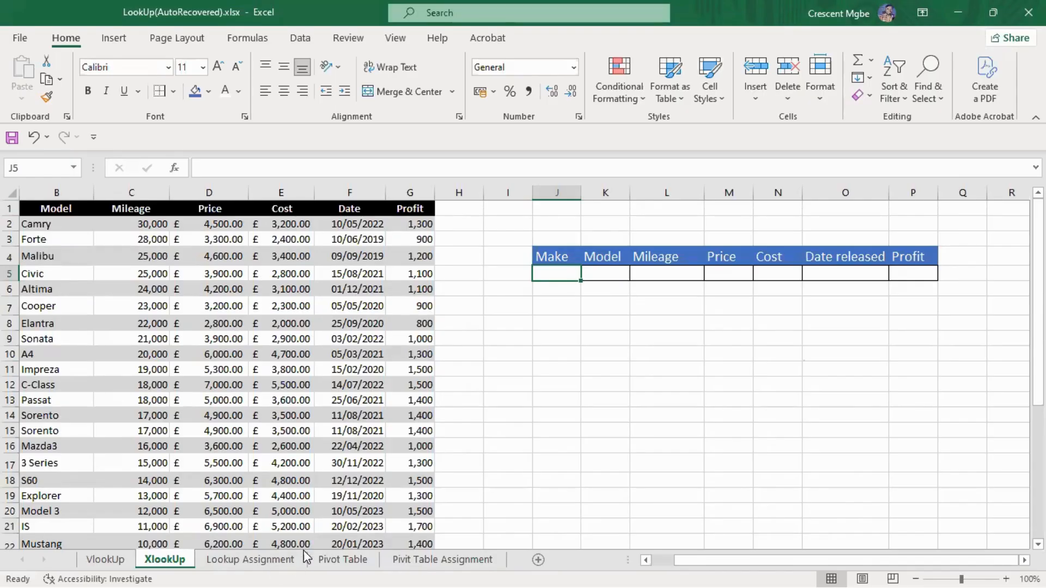
{"action": "left_click", "coordinate": [540, 562]}
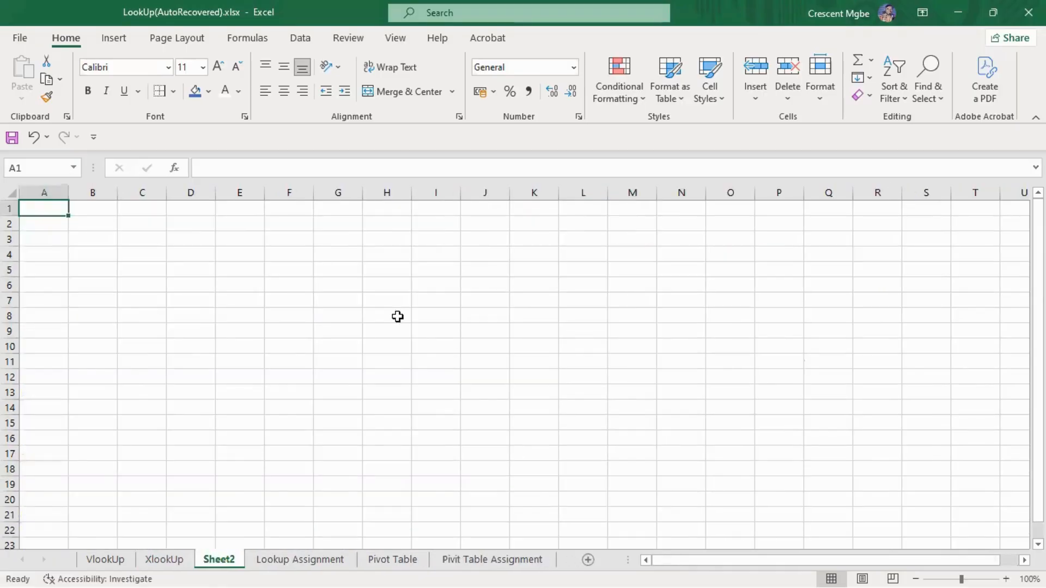
{"action": "left_click", "coordinate": [166, 560]}
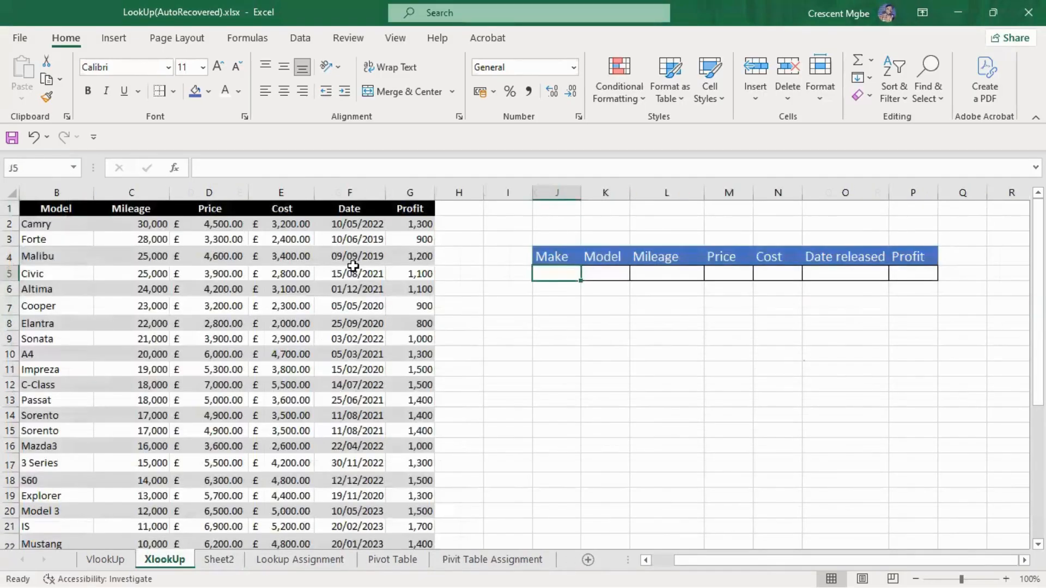
{"action": "left_click", "coordinate": [599, 352]}
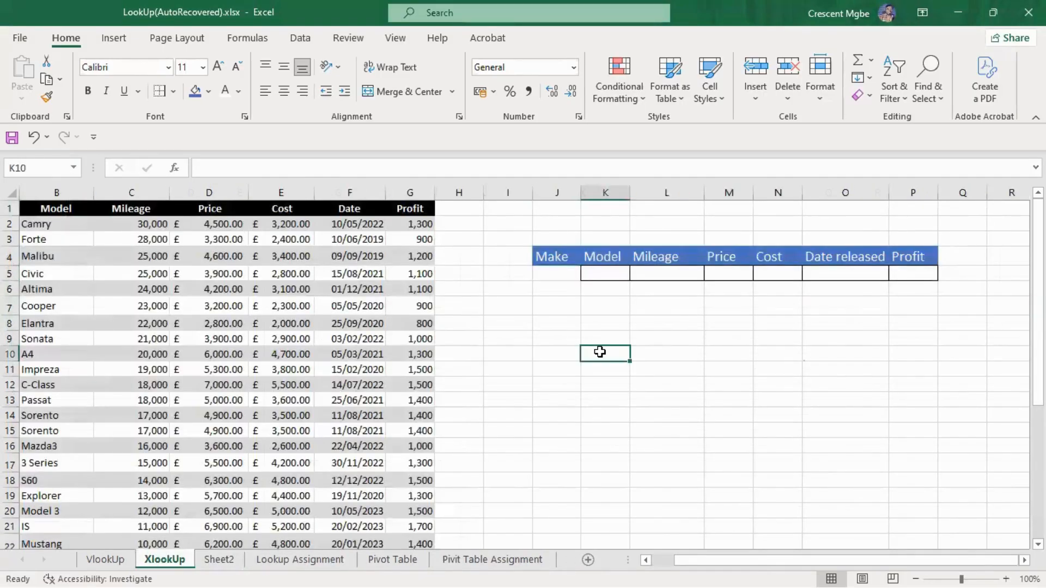
Set up data validation for cell J5 beneath the Make heading, with List as the allowed type.
{"action": "left_click", "coordinate": [560, 274]}
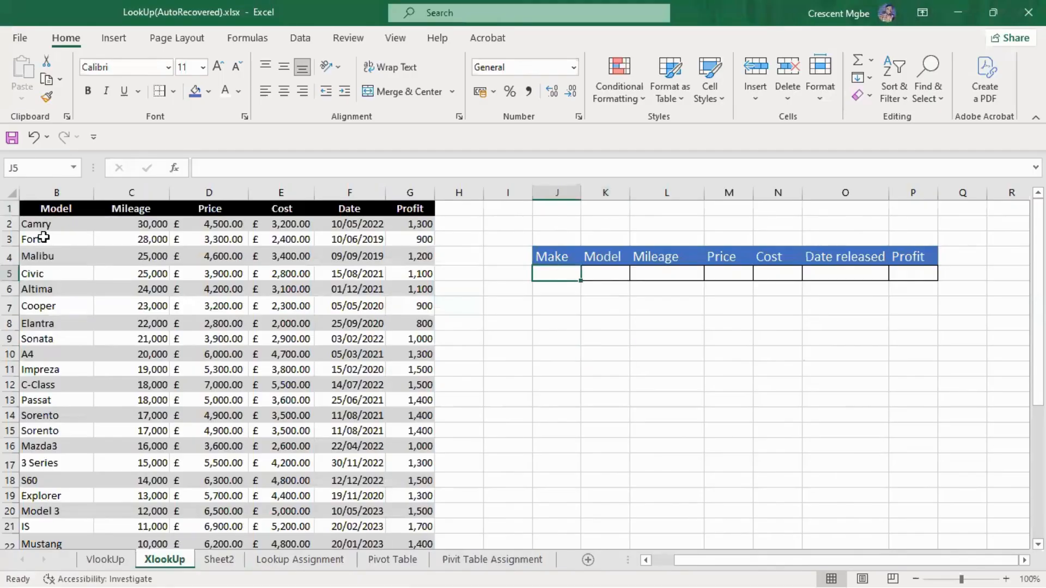
{"action": "scroll", "coordinate": [33, 262], "scroll_direction": "down", "scroll_amount": 4}
{"action": "scroll", "coordinate": [40, 289], "scroll_direction": "up", "scroll_amount": 4}
{"action": "left_click", "coordinate": [300, 39]}
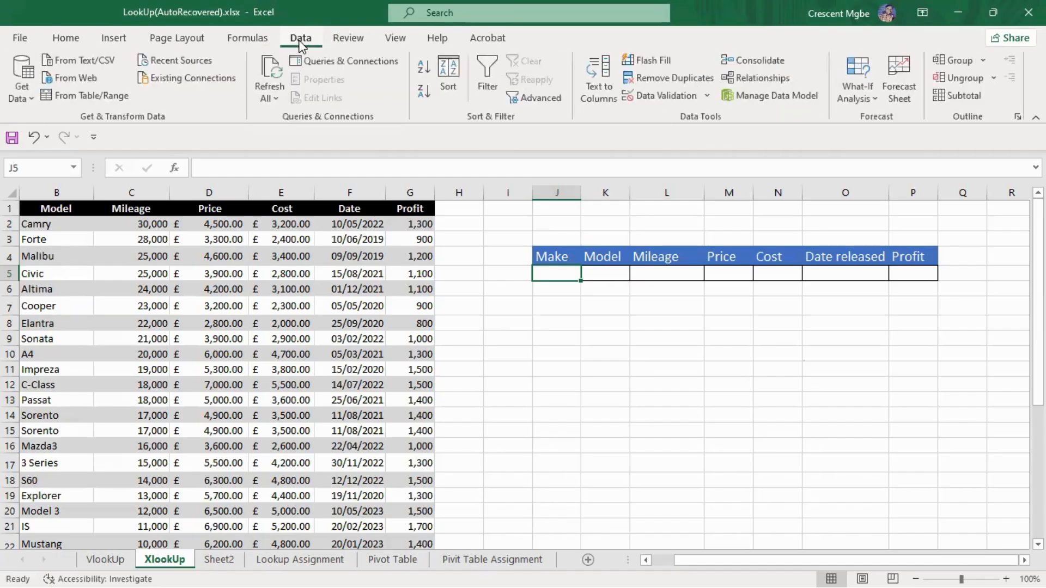
{"action": "left_click", "coordinate": [707, 96]}
{"action": "left_click", "coordinate": [681, 118]}
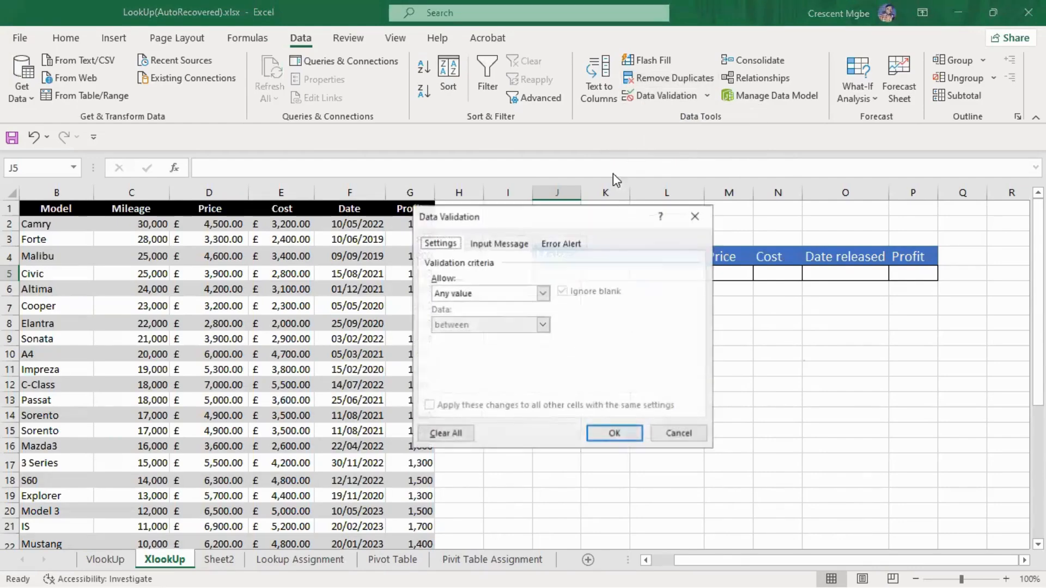
{"action": "left_click", "coordinate": [542, 294]}
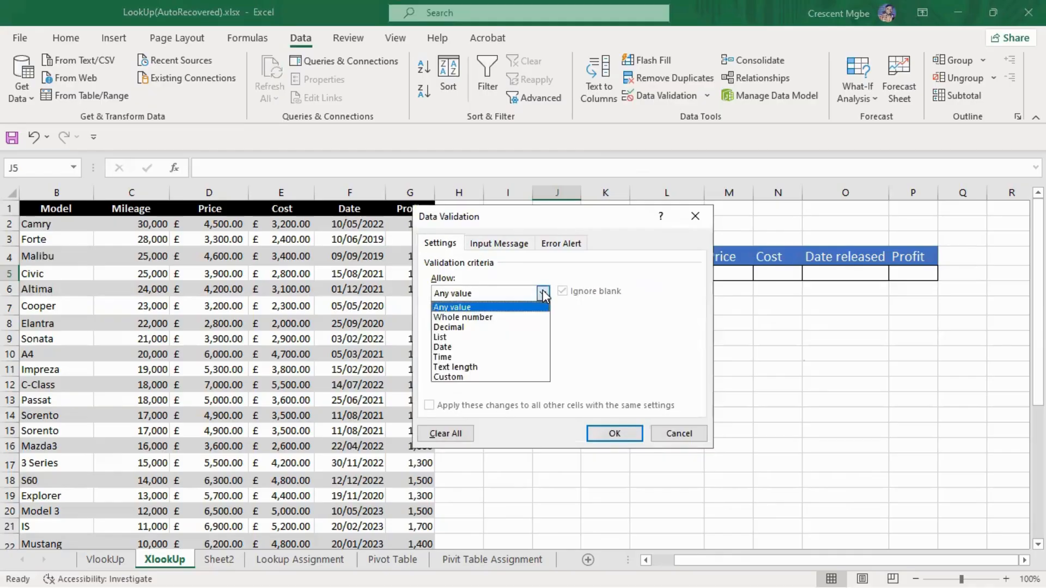
{"action": "left_click", "coordinate": [468, 337]}
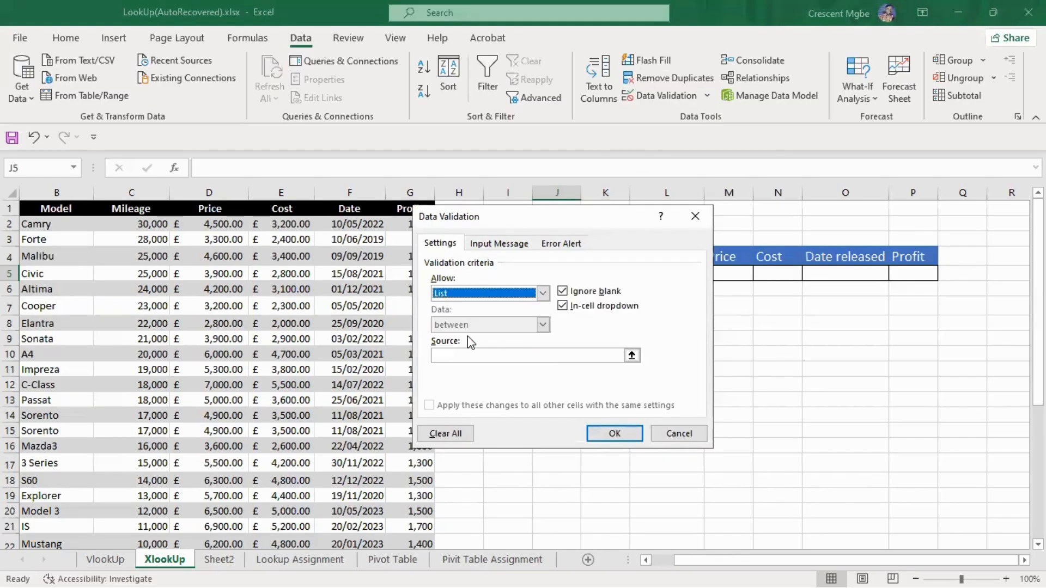
Use the model names in B2:B24 as the source of the J5 validation list and apply it.
{"action": "left_click", "coordinate": [632, 357]}
{"action": "left_click", "coordinate": [47, 228]}
{"action": "left_click_drag", "start_coordinate": [46, 233], "coordinate": [29, 518]}
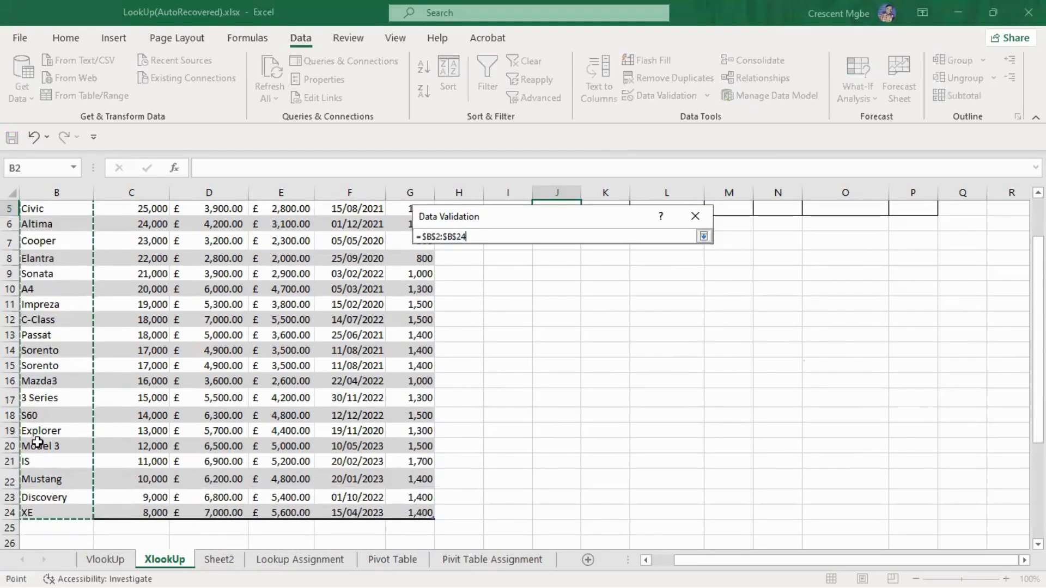
{"action": "scroll", "coordinate": [43, 322], "scroll_direction": "up", "scroll_amount": 2}
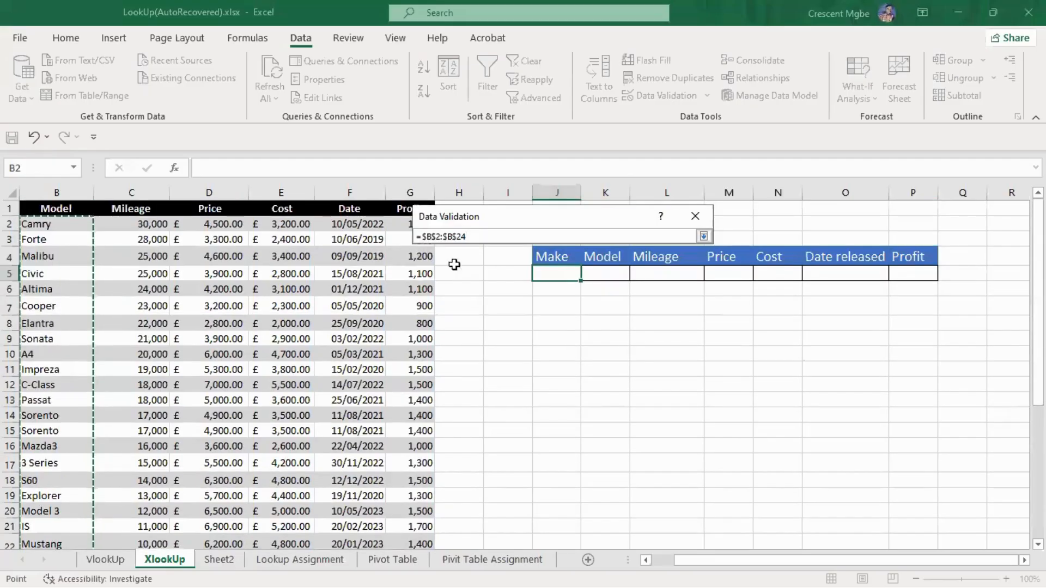
{"action": "left_click", "coordinate": [704, 235]}
{"action": "left_click", "coordinate": [614, 434]}
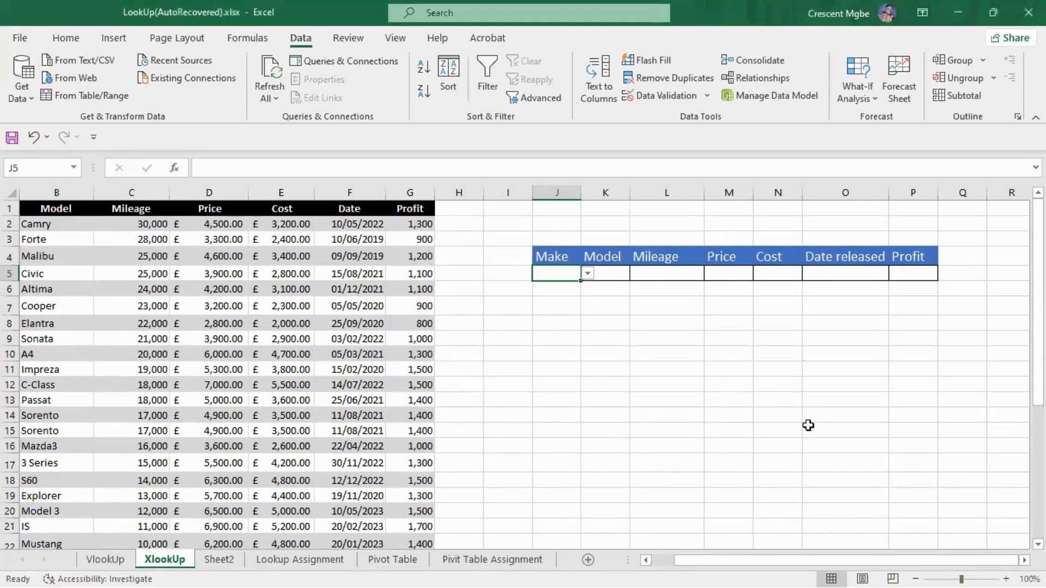
Test the dropdown in J5 by choosing Camry and then Civic.
{"action": "left_click", "coordinate": [736, 384]}
{"action": "left_click", "coordinate": [561, 279]}
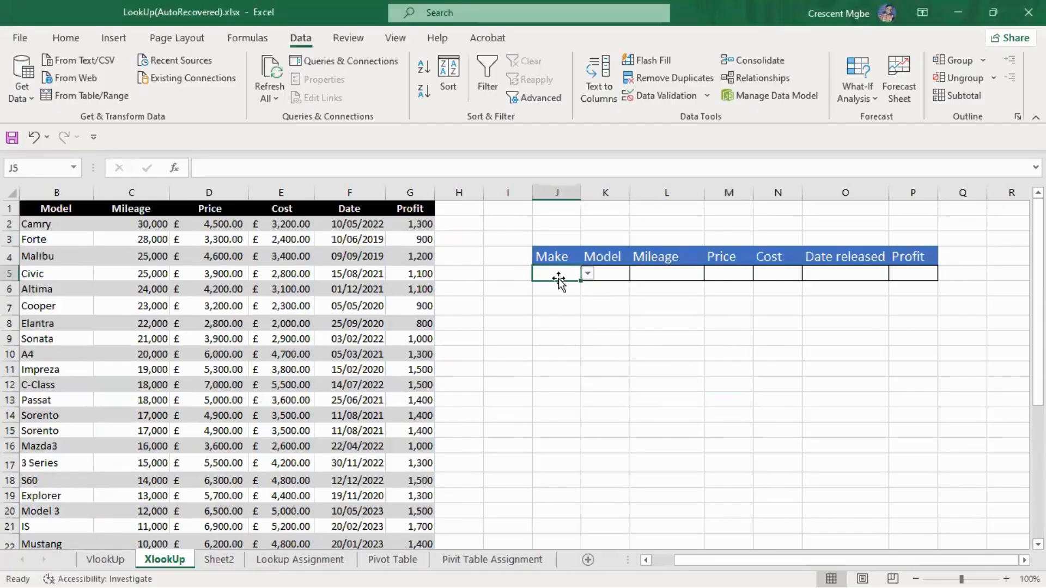
{"action": "left_click", "coordinate": [588, 274]}
{"action": "left_click_drag", "start_coordinate": [586, 314], "coordinate": [588, 292]}
{"action": "left_click", "coordinate": [550, 287]}
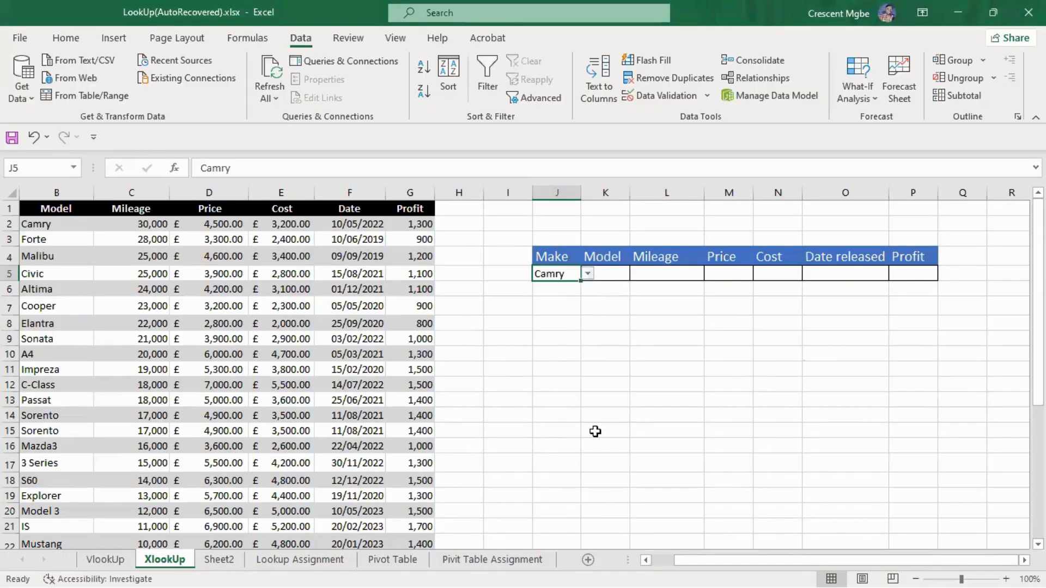
{"action": "left_click", "coordinate": [588, 274]}
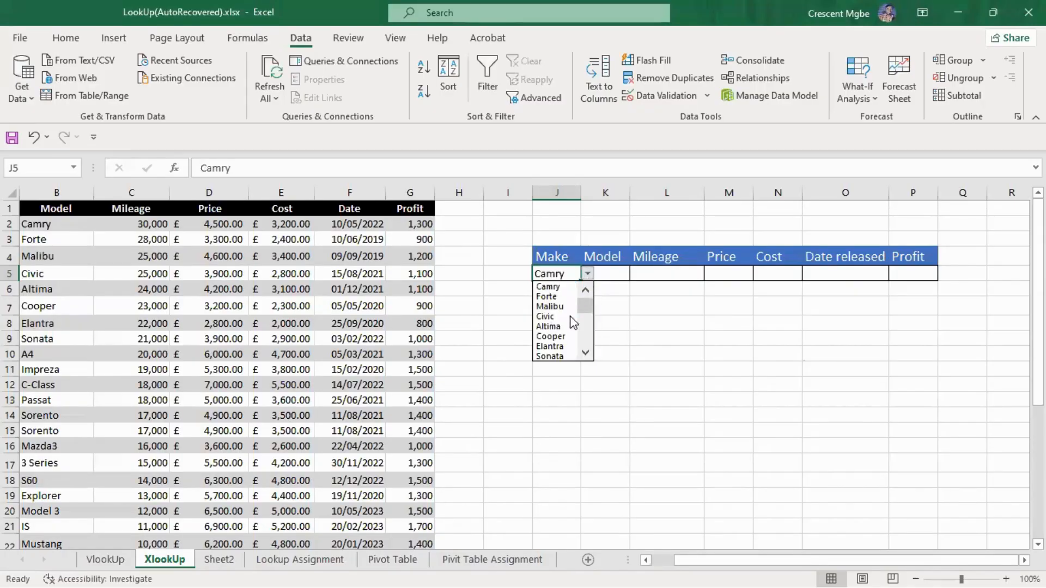
{"action": "left_click", "coordinate": [553, 318]}
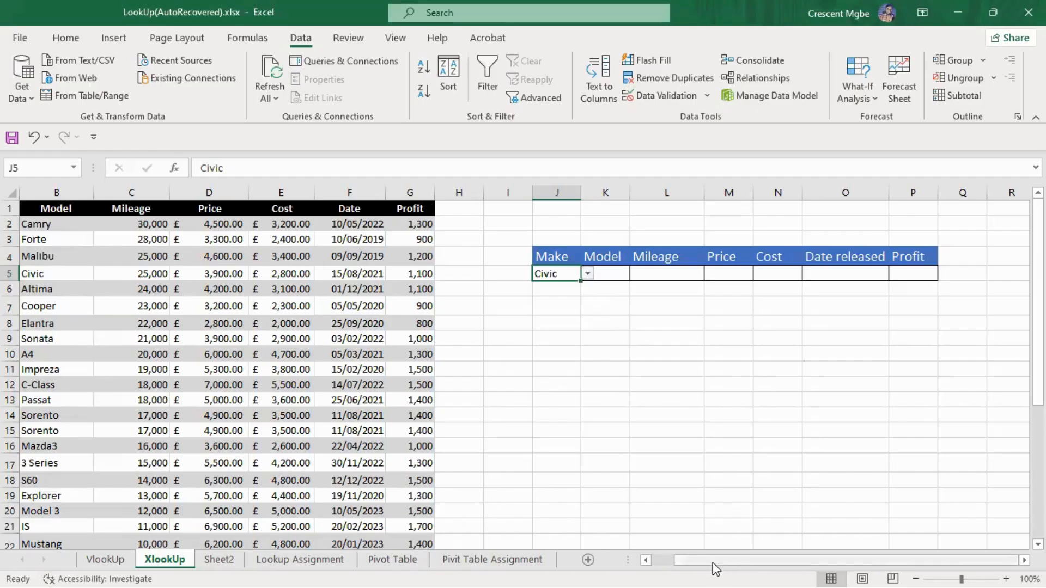
Switch the dropdown choice in J5 from Civic to Camry.
{"action": "left_click_drag", "start_coordinate": [718, 561], "coordinate": [636, 563]}
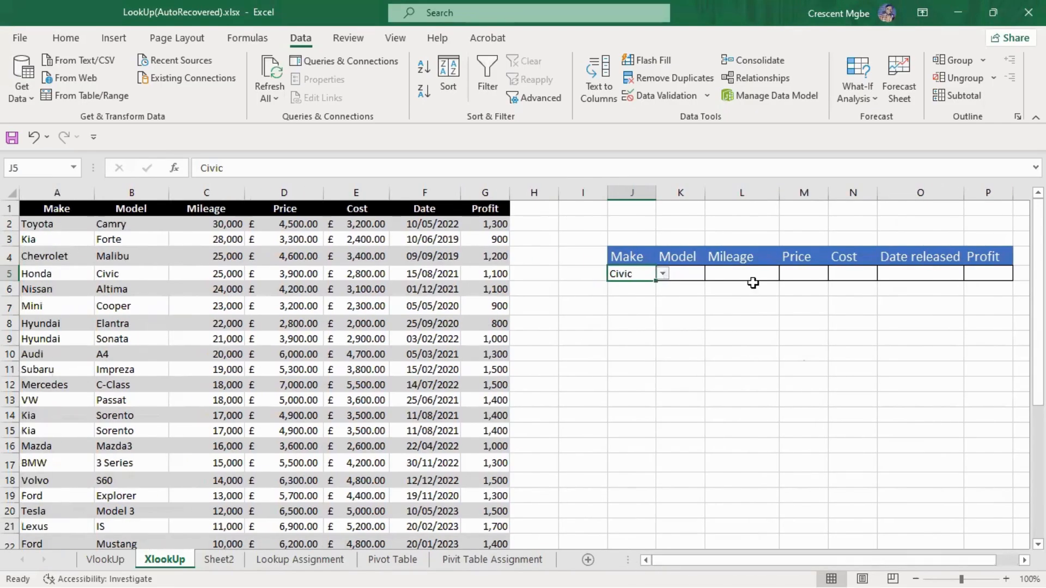
{"action": "left_click", "coordinate": [663, 274]}
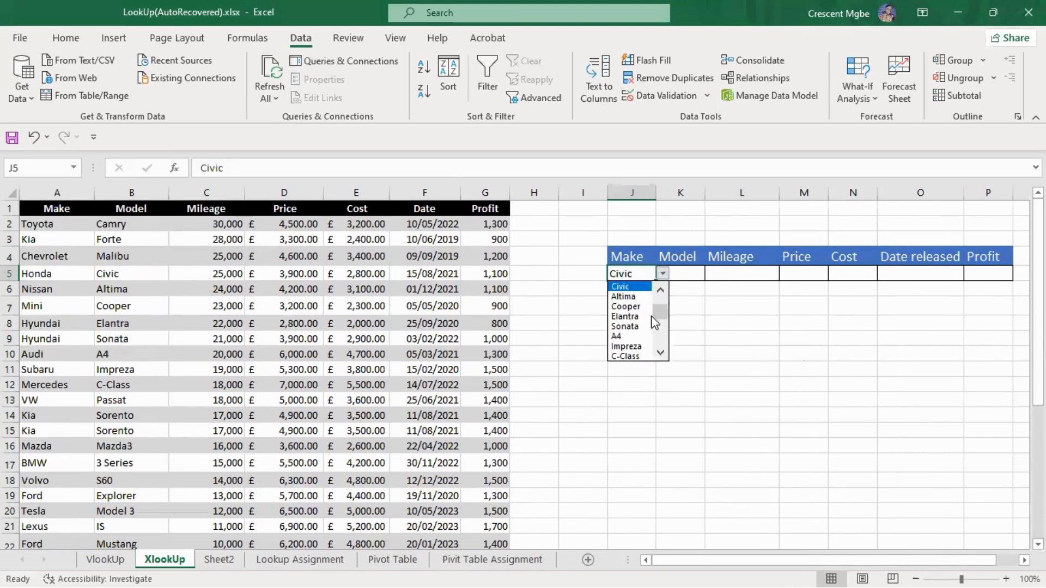
{"action": "scroll", "coordinate": [656, 302], "scroll_direction": "up", "scroll_amount": 1}
{"action": "left_click", "coordinate": [643, 285]}
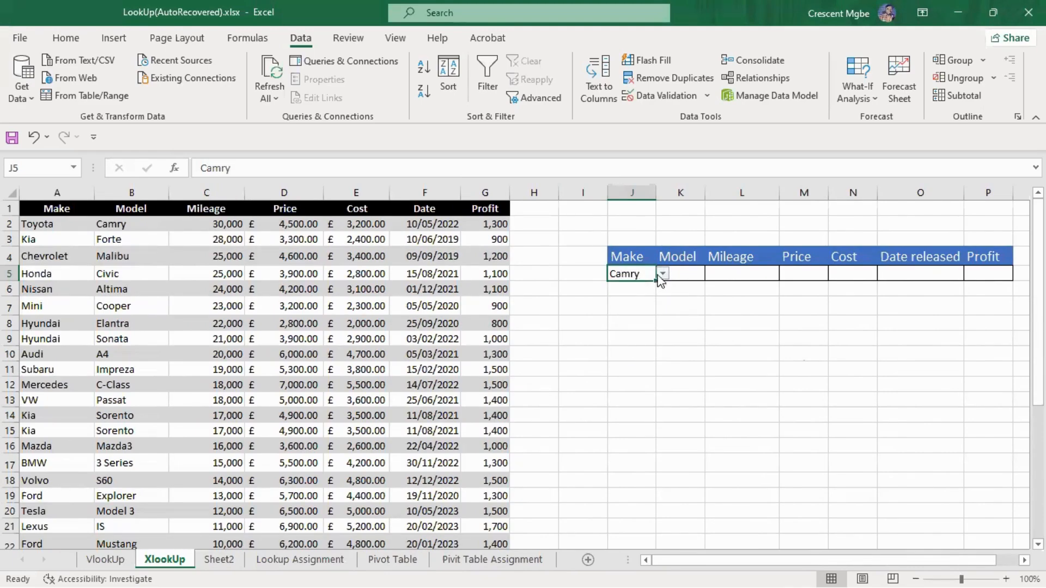
{"action": "left_click", "coordinate": [662, 273]}
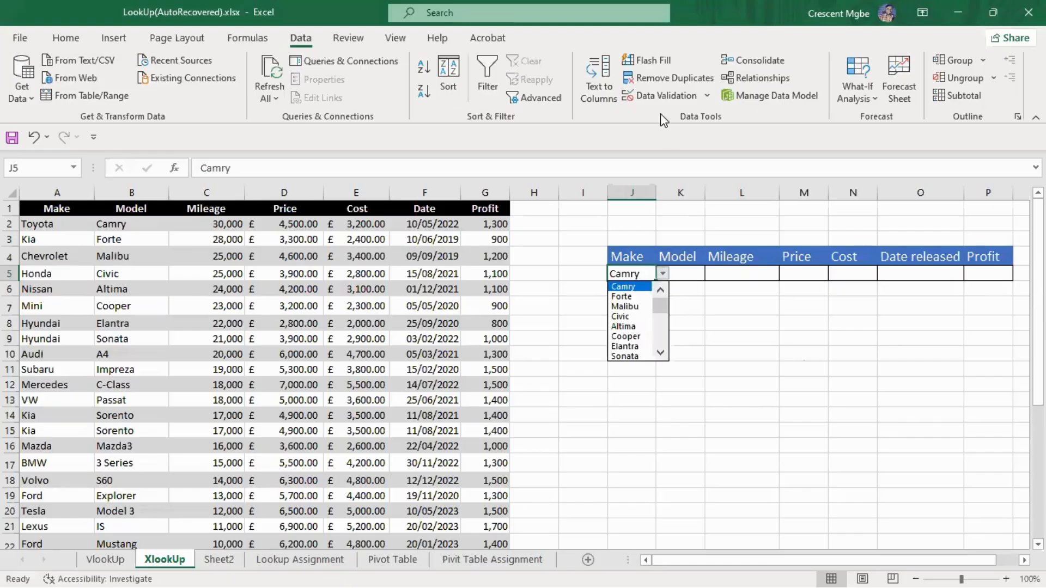
{"action": "left_click", "coordinate": [635, 287]}
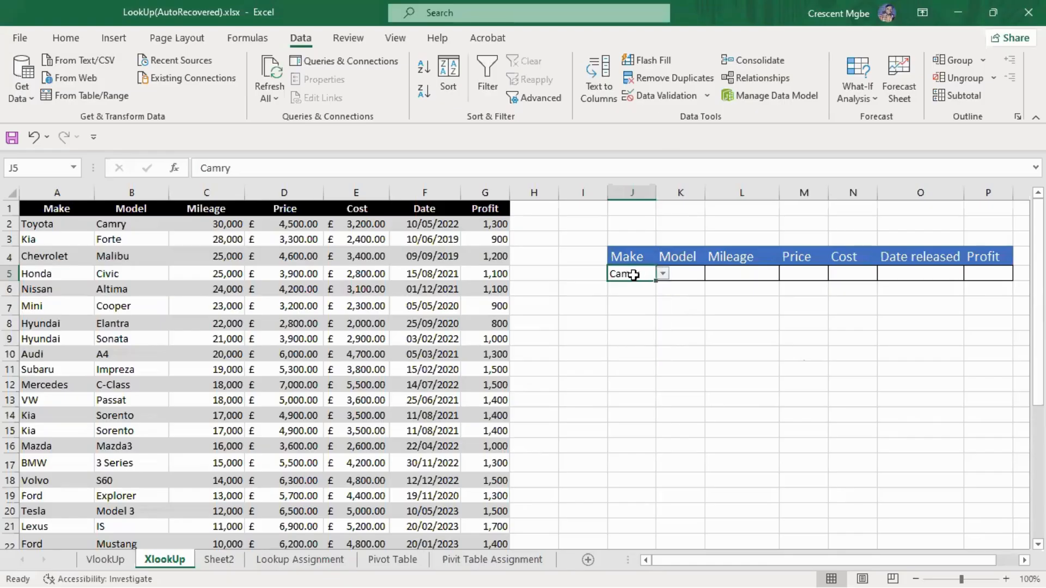
Change the source of the J5 validation list to the makes in A2:A24.
{"action": "left_click", "coordinate": [708, 97]}
{"action": "left_click", "coordinate": [676, 111]}
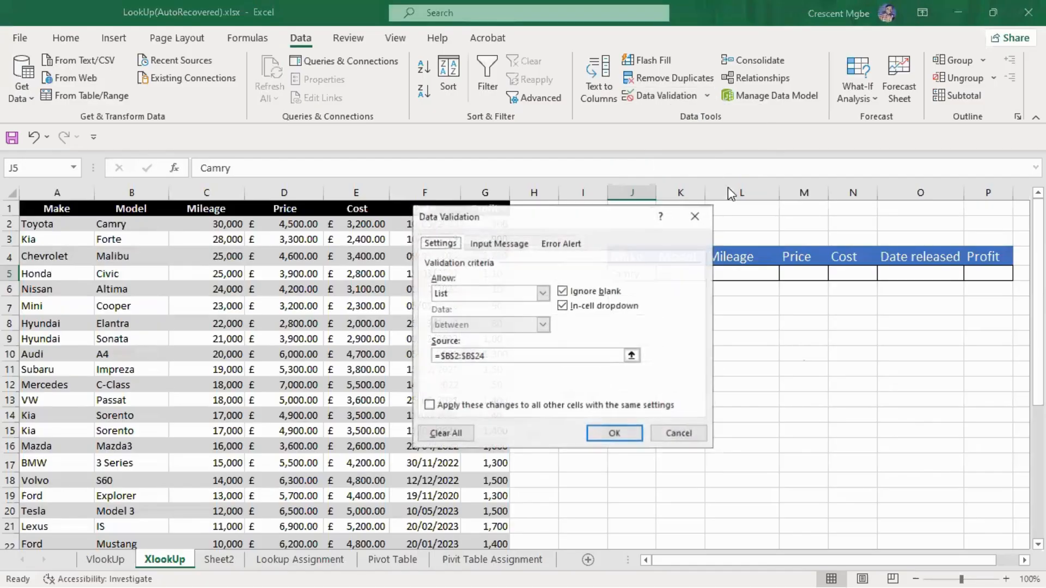
{"action": "left_click", "coordinate": [632, 356]}
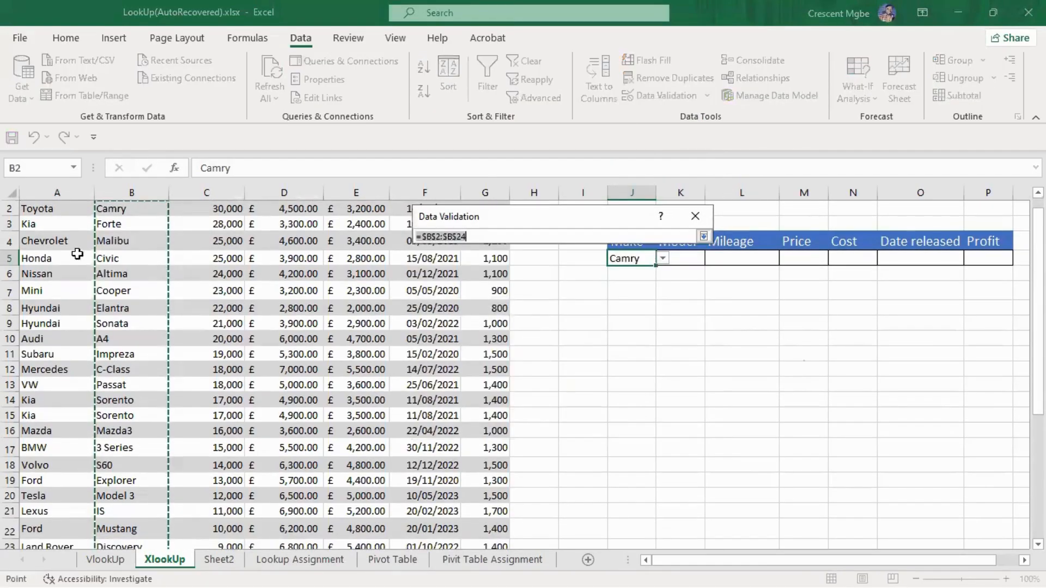
{"action": "scroll", "coordinate": [48, 216], "scroll_direction": "up", "scroll_amount": 1}
{"action": "left_click_drag", "start_coordinate": [48, 223], "coordinate": [60, 516]}
{"action": "left_click", "coordinate": [703, 236]}
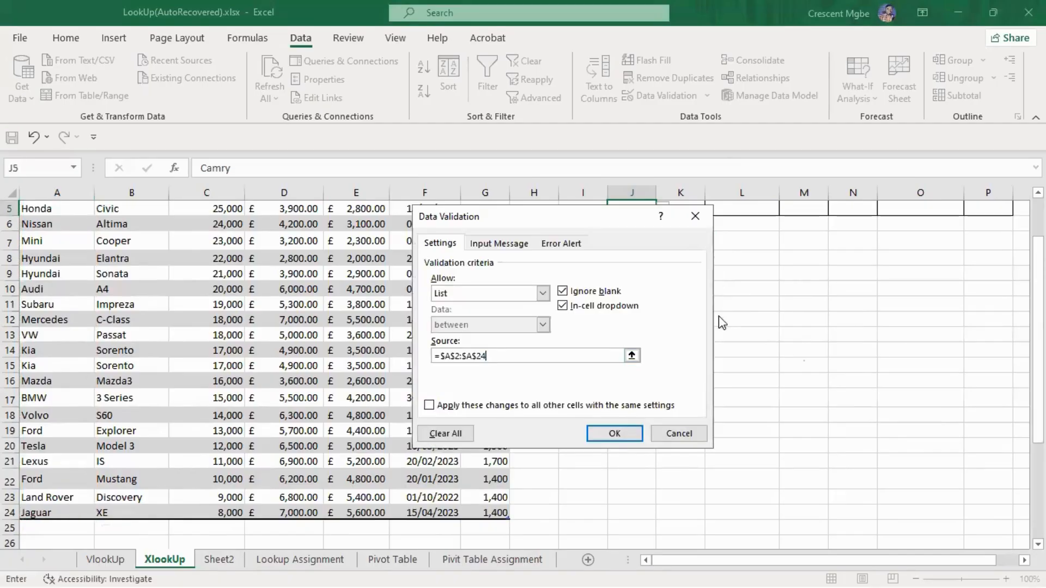
{"action": "left_click", "coordinate": [614, 433]}
Test the updated dropdown in J5 by choosing Kia.
{"action": "scroll", "coordinate": [673, 360], "scroll_direction": "up", "scroll_amount": 2}
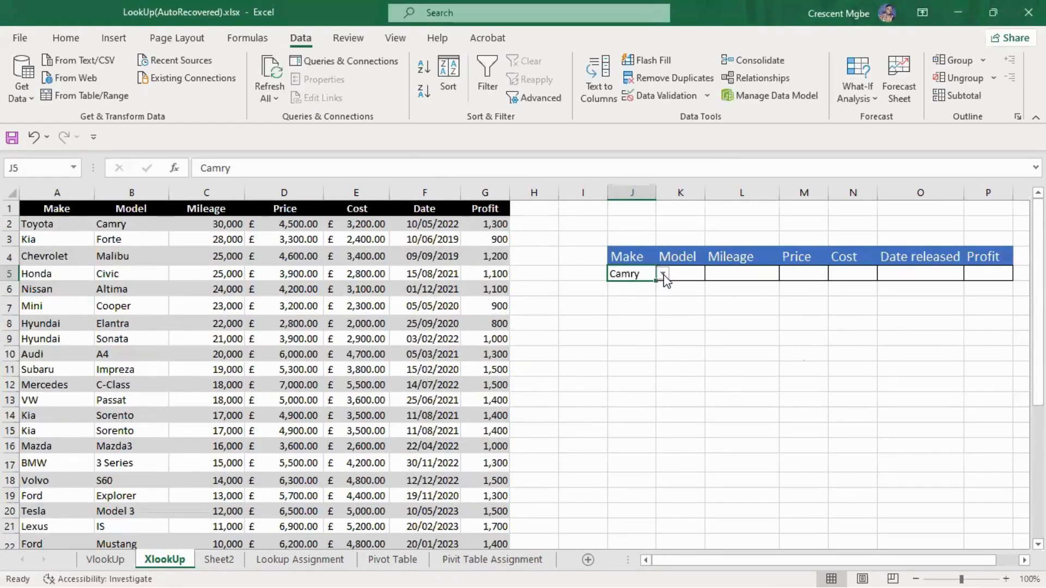
{"action": "left_click", "coordinate": [662, 273]}
{"action": "left_click", "coordinate": [636, 295]}
{"action": "left_click", "coordinate": [785, 385]}
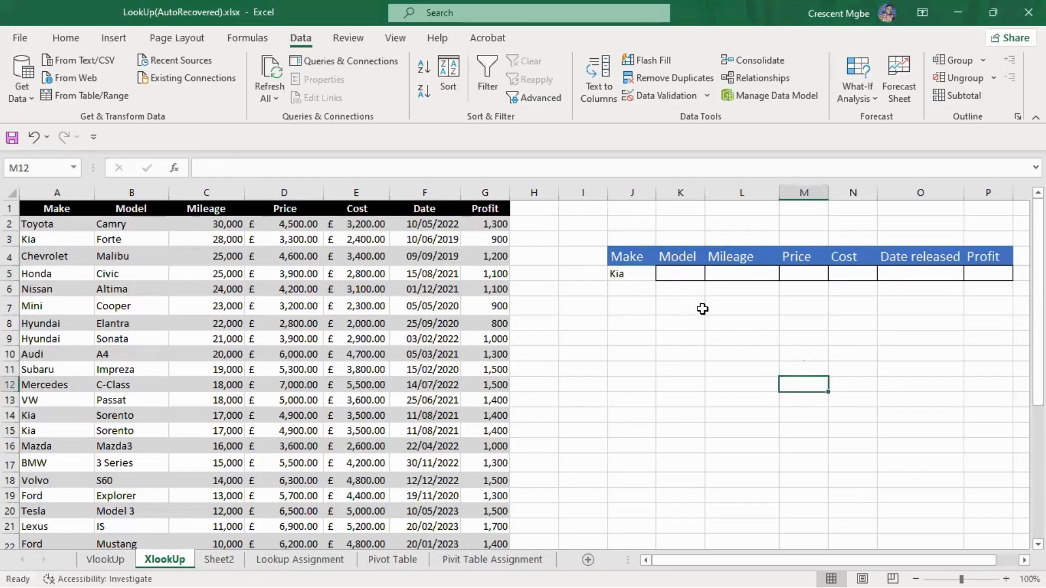
Choose Toyota from the make dropdown in J5.
{"action": "left_click", "coordinate": [621, 273]}
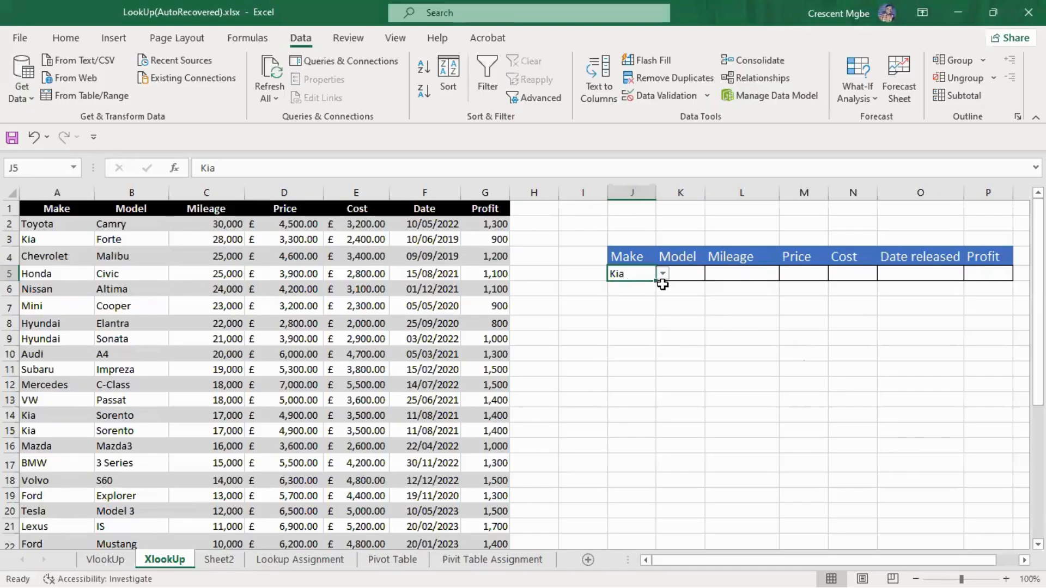
{"action": "left_click", "coordinate": [663, 273]}
{"action": "scroll", "coordinate": [662, 308], "scroll_direction": "up", "scroll_amount": 1}
{"action": "left_click", "coordinate": [635, 288]}
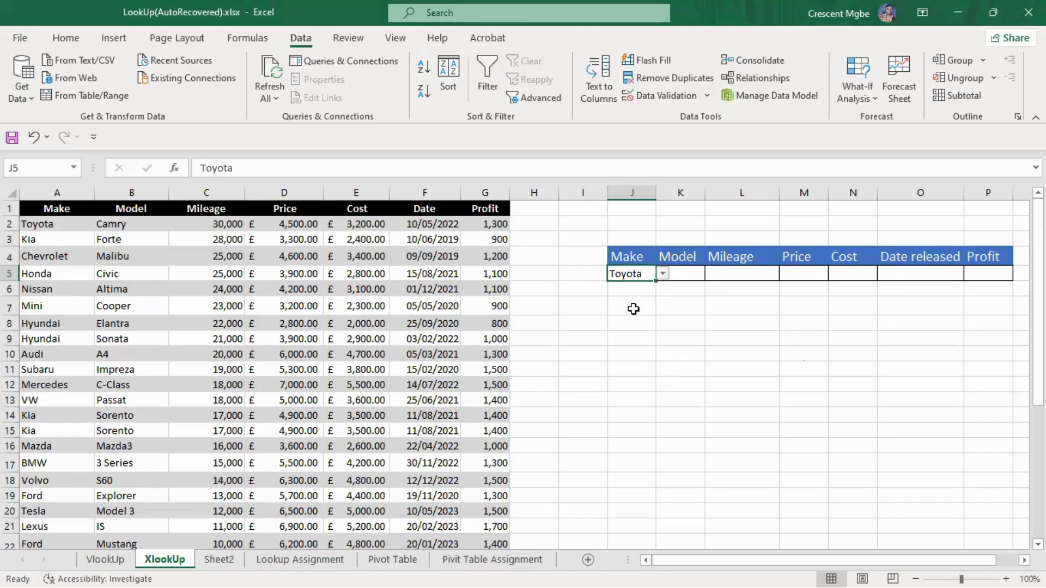
Label cell I7 as Position below the lookup result row.
{"action": "left_click", "coordinate": [632, 309]}
{"action": "left_click", "coordinate": [582, 308]}
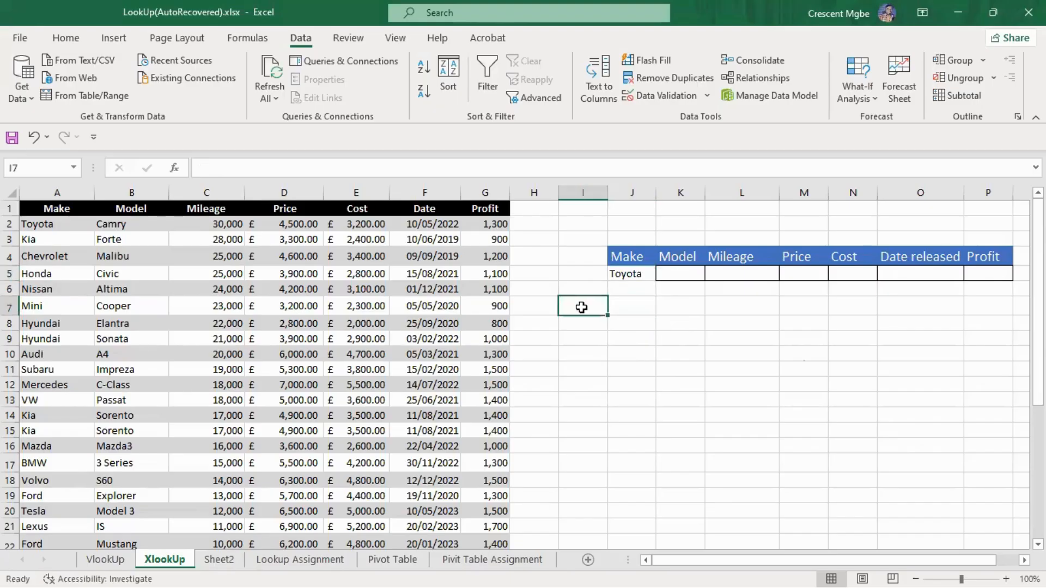
{"action": "type", "text": "Position"}
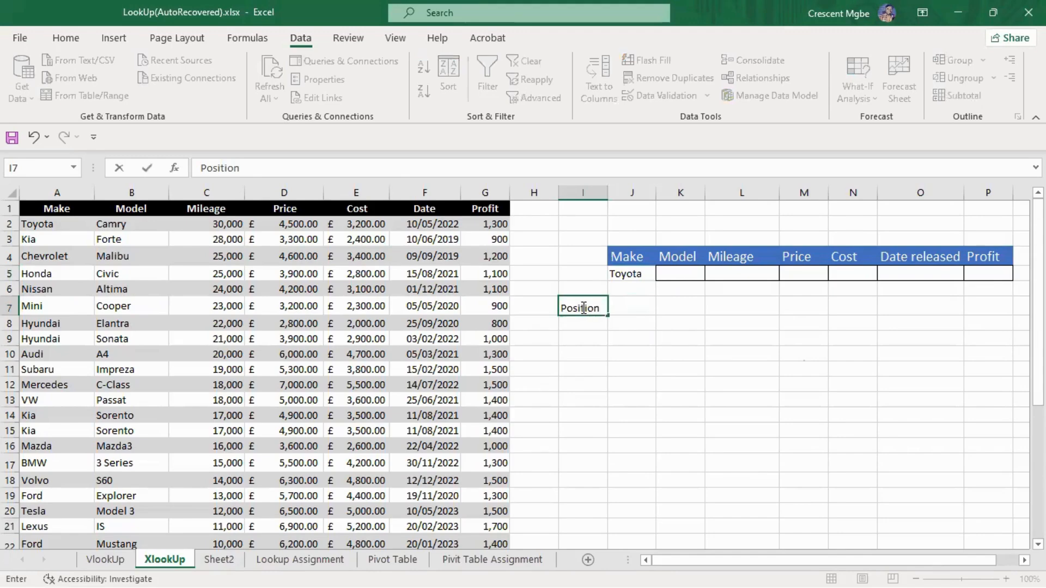
Enter a MATCH formula in J7 that finds the make from J5 in Table1[Make] with match type 0.
{"action": "left_click", "coordinate": [635, 308]}
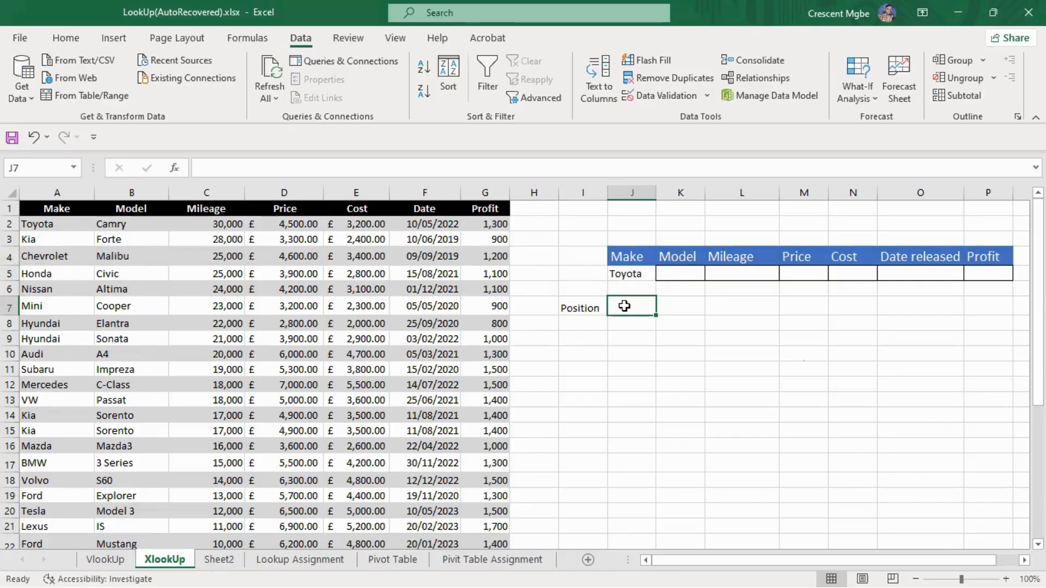
{"action": "type", "text": "=ma"}
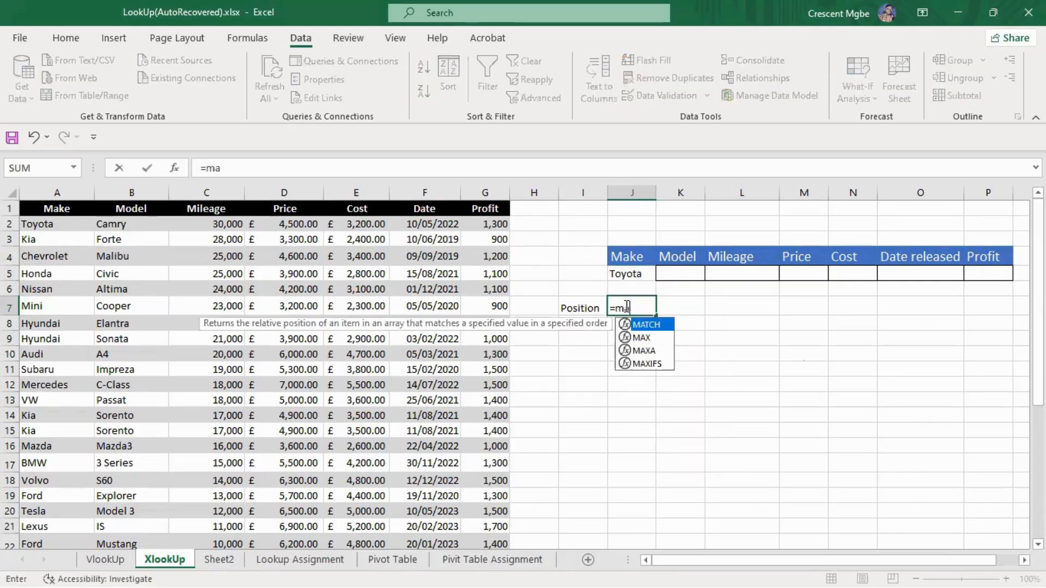
{"action": "key", "text": "Tab"}
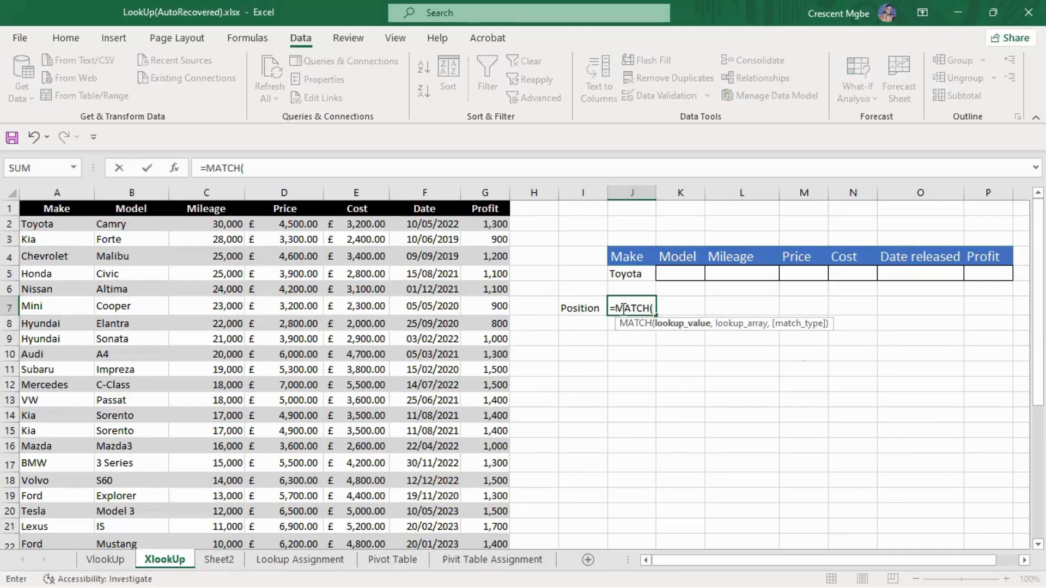
{"action": "left_click", "coordinate": [629, 277]}
{"action": "type", "text": ","}
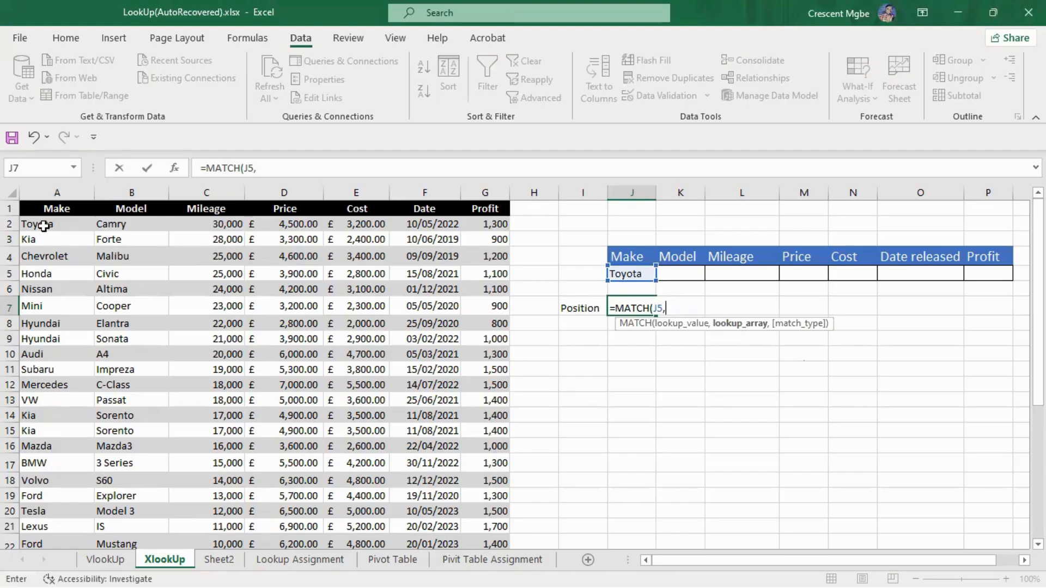
{"action": "left_click_drag", "start_coordinate": [44, 223], "coordinate": [54, 512]}
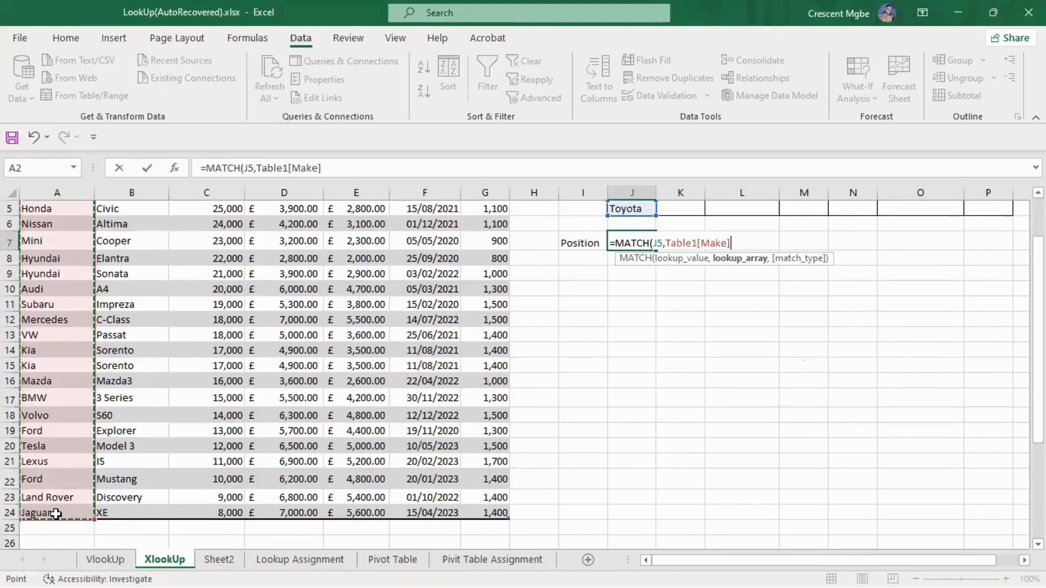
{"action": "type", "text": ",0"}
{"action": "key", "text": "Return"}
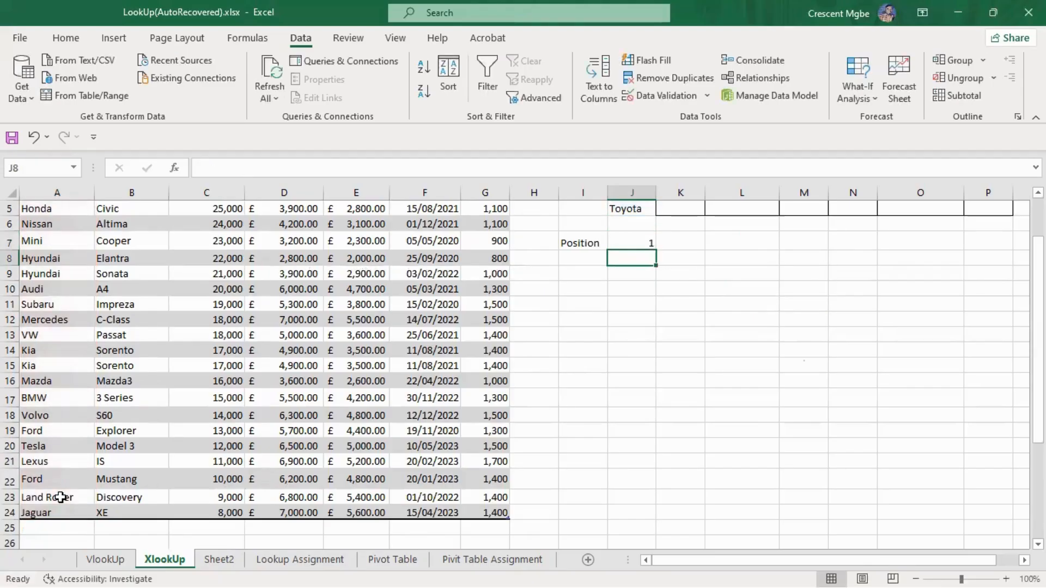
Test the position formula by choosing Kia and Chevrolet in turn as the make in J5.
{"action": "scroll", "coordinate": [690, 450], "scroll_direction": "up", "scroll_amount": 2}
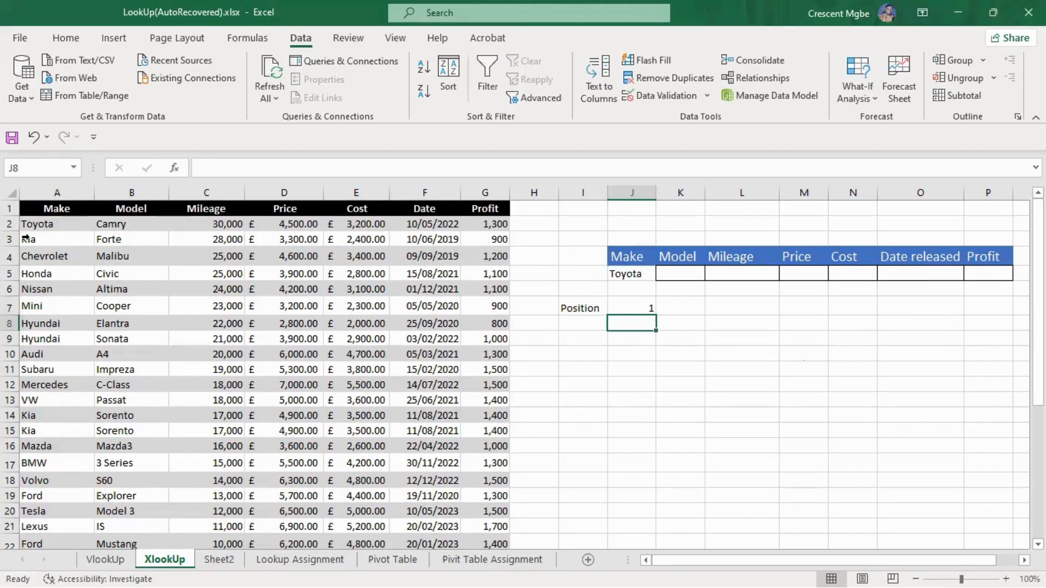
{"action": "left_click", "coordinate": [639, 271]}
{"action": "left_click", "coordinate": [663, 273]}
{"action": "left_click", "coordinate": [632, 297]}
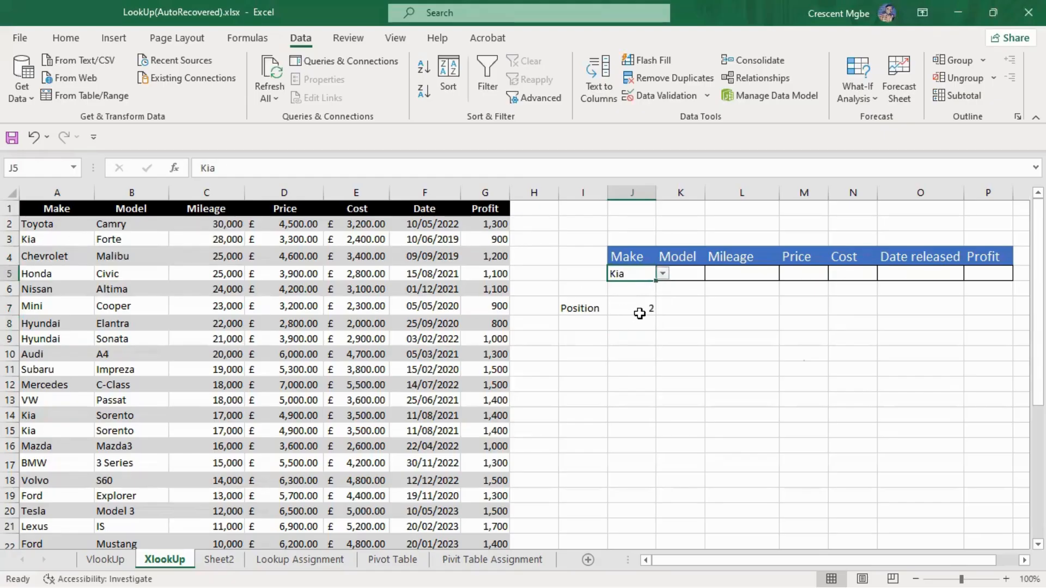
{"action": "left_click", "coordinate": [662, 274]}
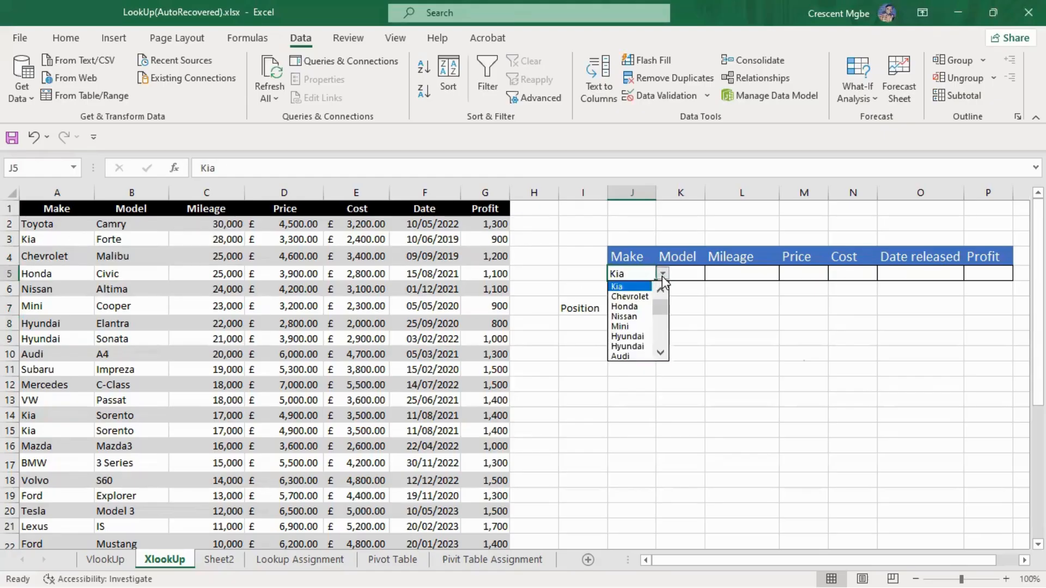
{"action": "left_click", "coordinate": [635, 298]}
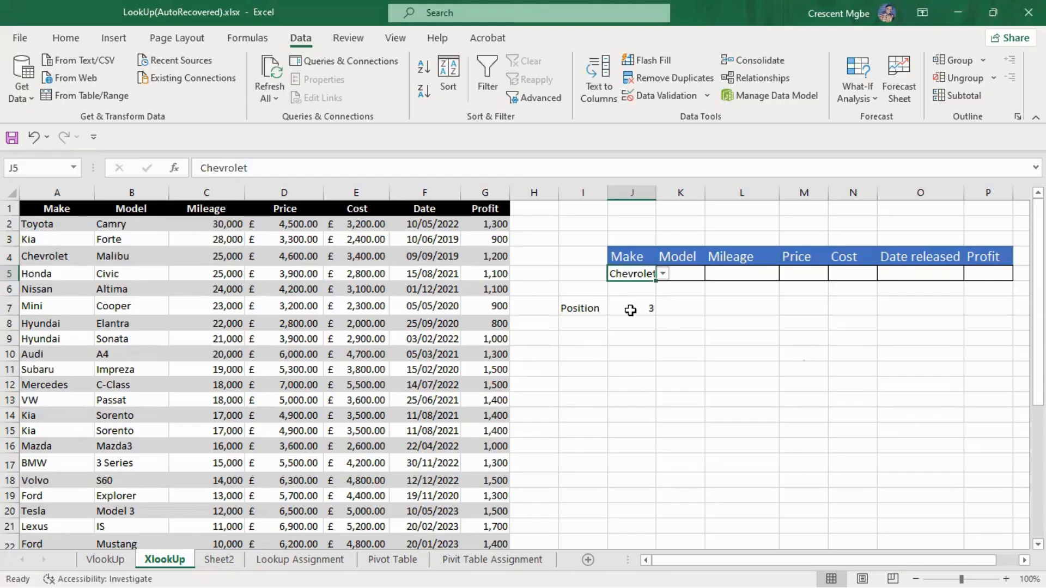
Review the makes down to the table's last row and choose Jaguar in J5 to test the position formula.
{"action": "scroll", "coordinate": [68, 395], "scroll_direction": "down", "scroll_amount": 2}
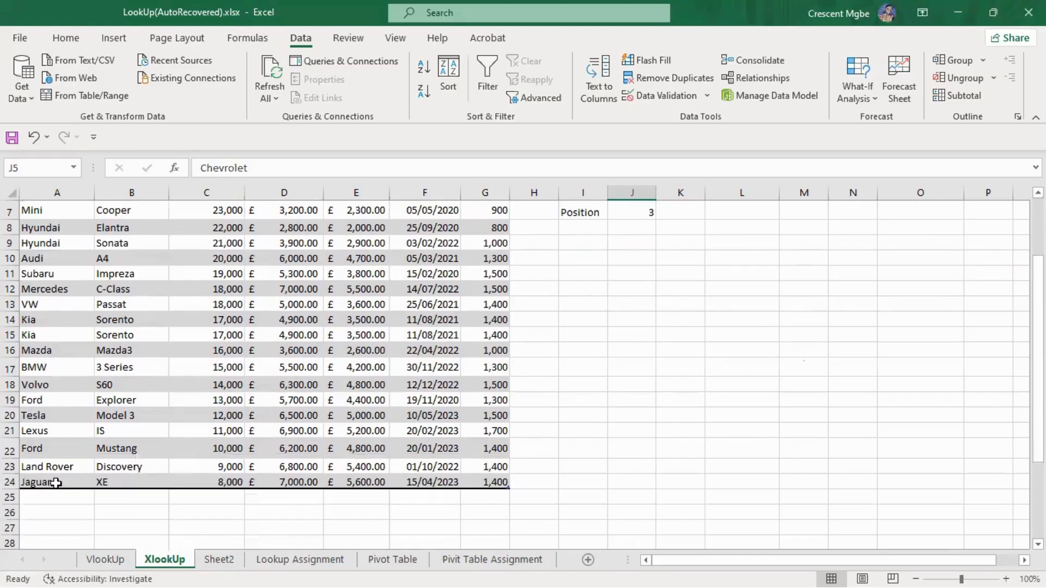
{"action": "scroll", "coordinate": [59, 392], "scroll_direction": "up", "scroll_amount": 2}
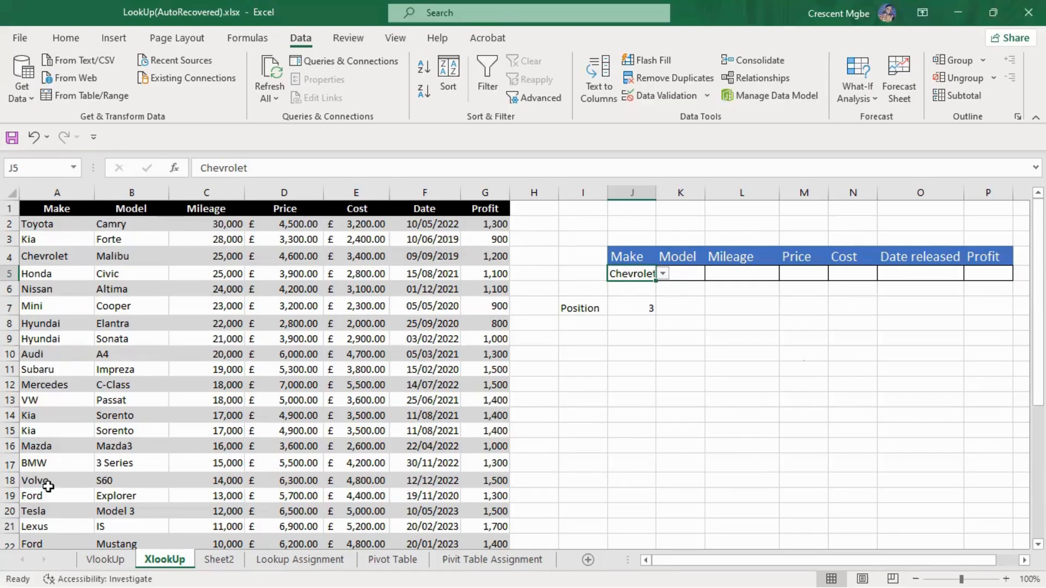
{"action": "scroll", "coordinate": [48, 511], "scroll_direction": "down", "scroll_amount": 1}
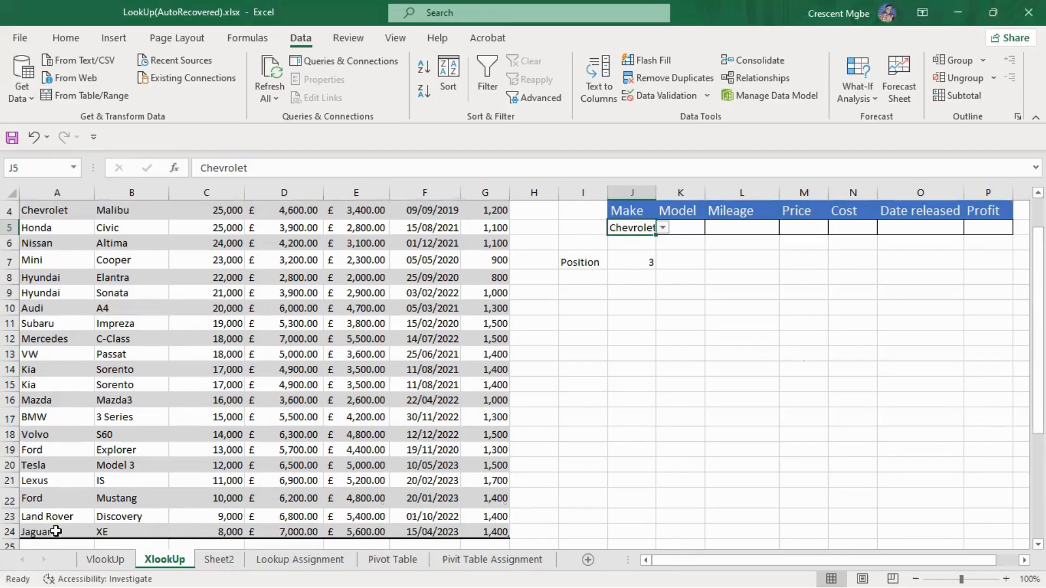
{"action": "scroll", "coordinate": [47, 510], "scroll_direction": "up", "scroll_amount": 1}
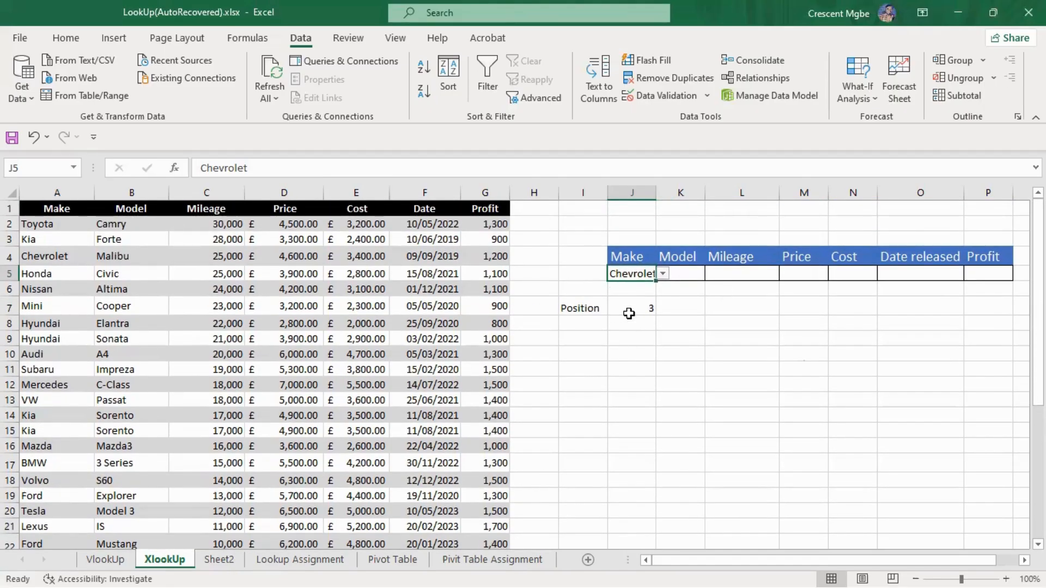
{"action": "left_click", "coordinate": [662, 274]}
{"action": "scroll", "coordinate": [635, 327], "scroll_direction": "down", "scroll_amount": 4}
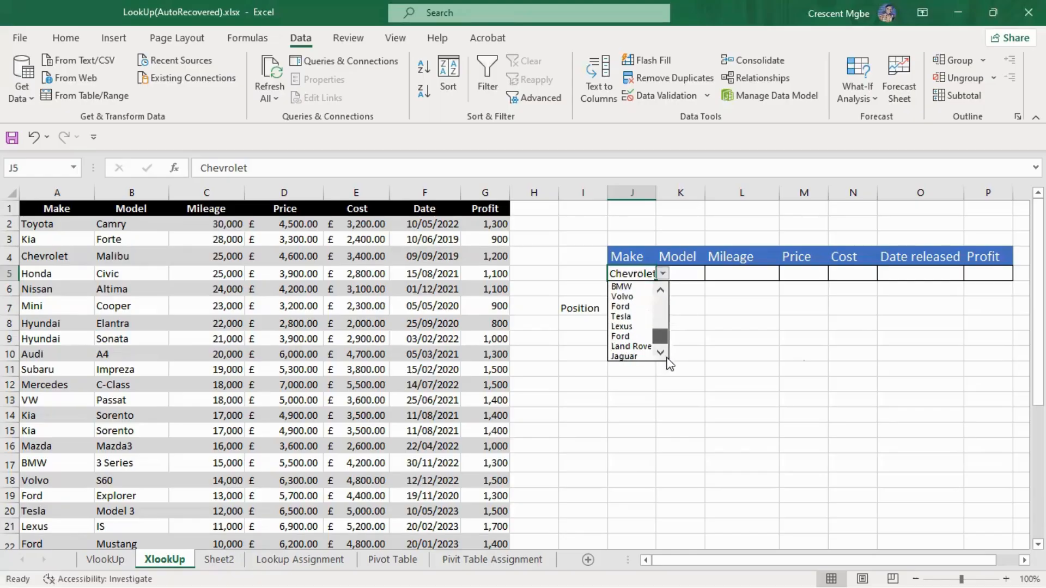
{"action": "left_click", "coordinate": [625, 356]}
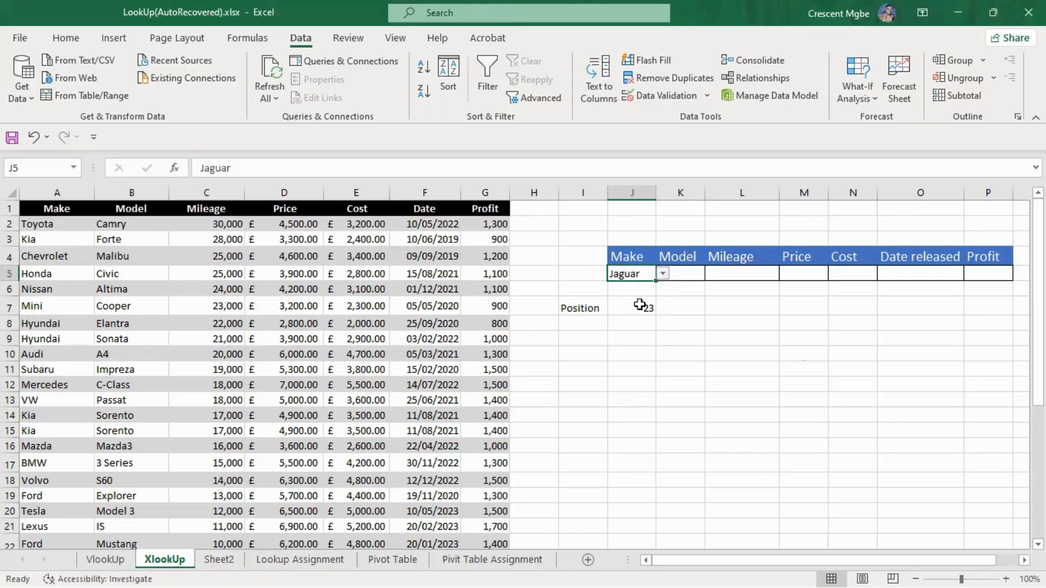
Choose Mercedes as the make in J5.
{"action": "left_click", "coordinate": [663, 274]}
{"action": "scroll", "coordinate": [661, 335], "scroll_direction": "up", "scroll_amount": 3}
{"action": "left_click", "coordinate": [626, 316]}
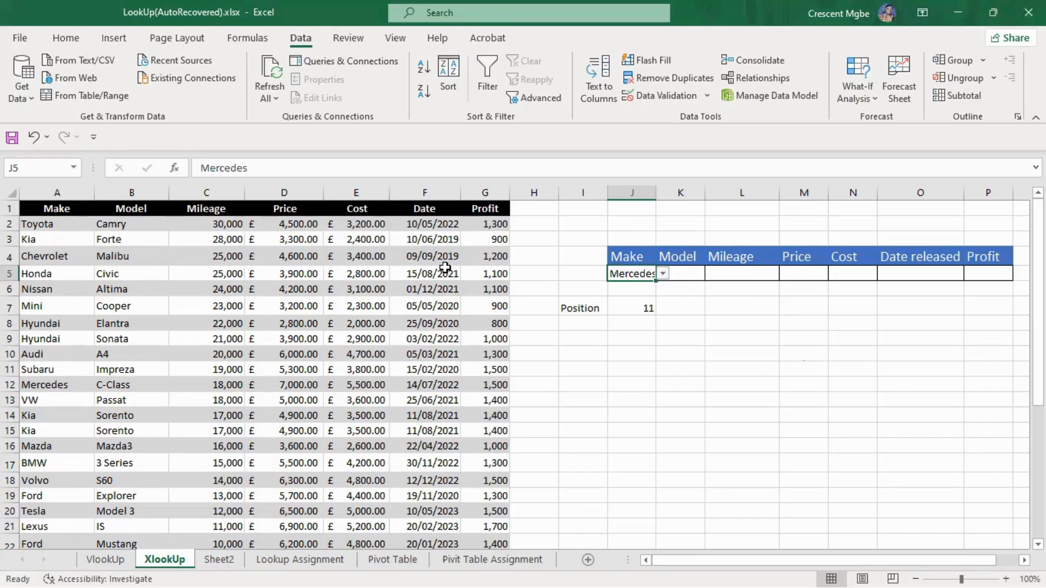
{"action": "left_click", "coordinate": [685, 274]}
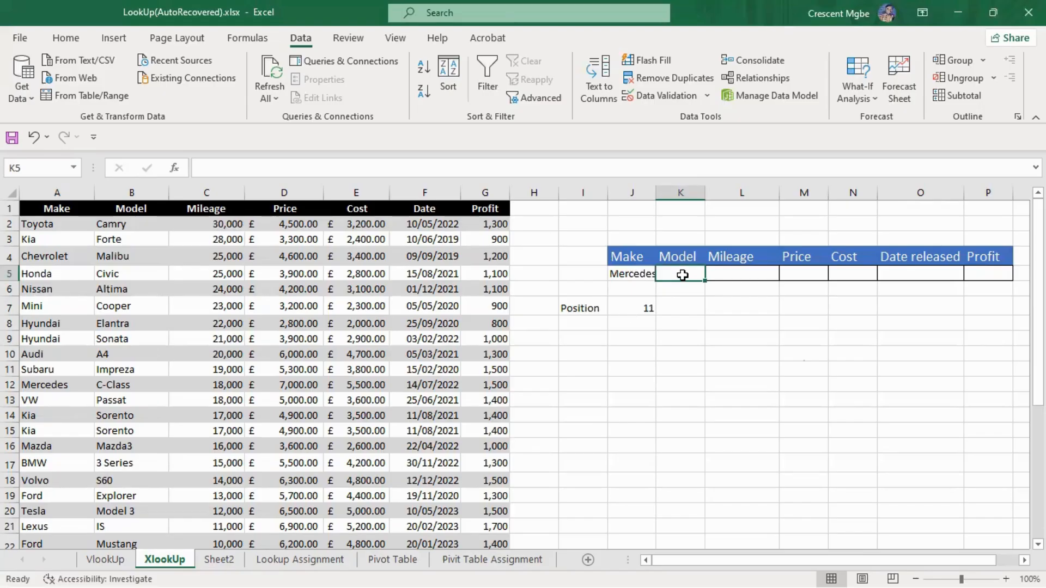
{"action": "left_click", "coordinate": [129, 224]}
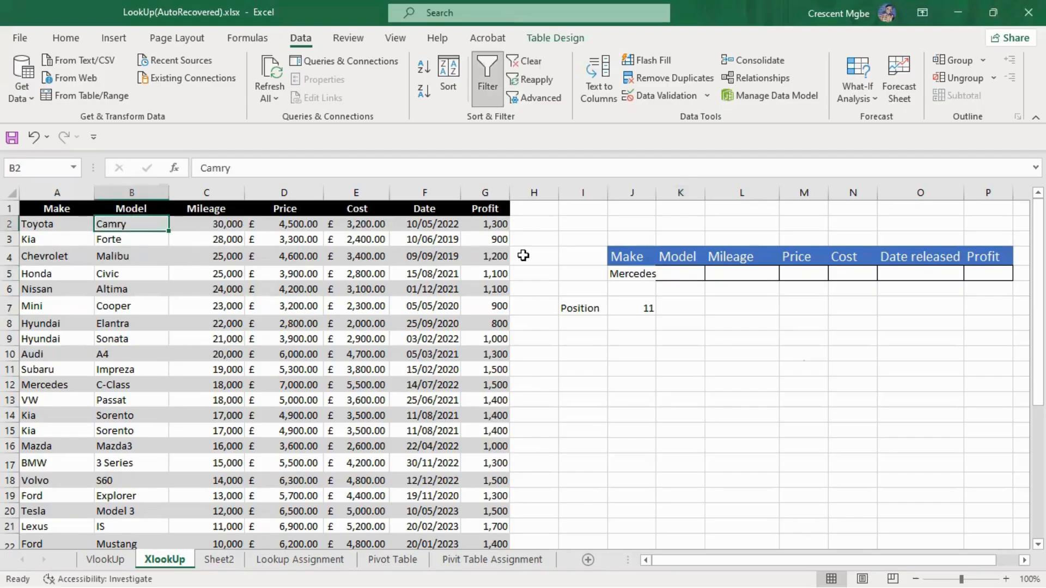
{"action": "left_click", "coordinate": [680, 276]}
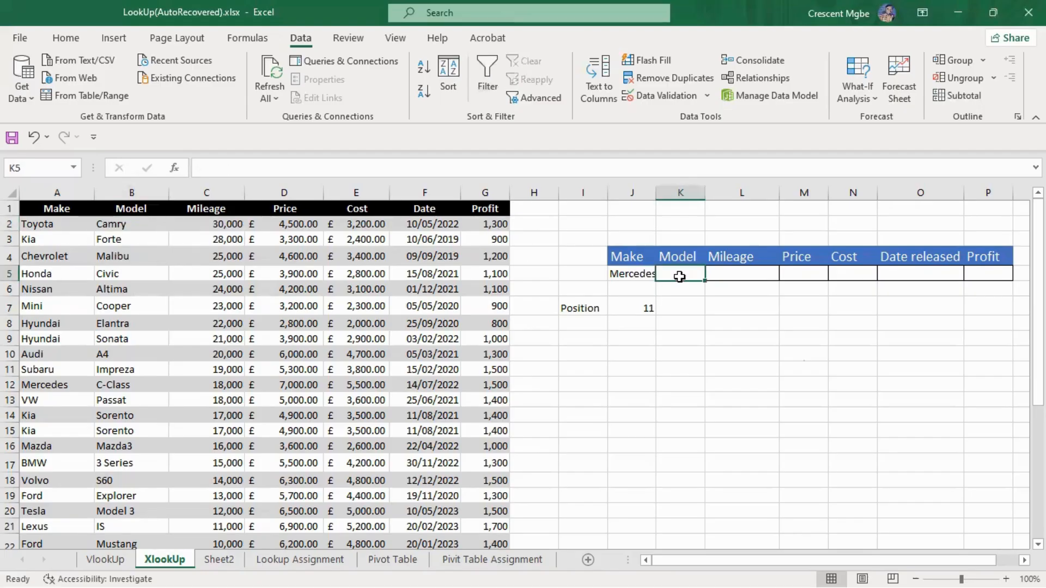
{"action": "left_click", "coordinate": [633, 311]}
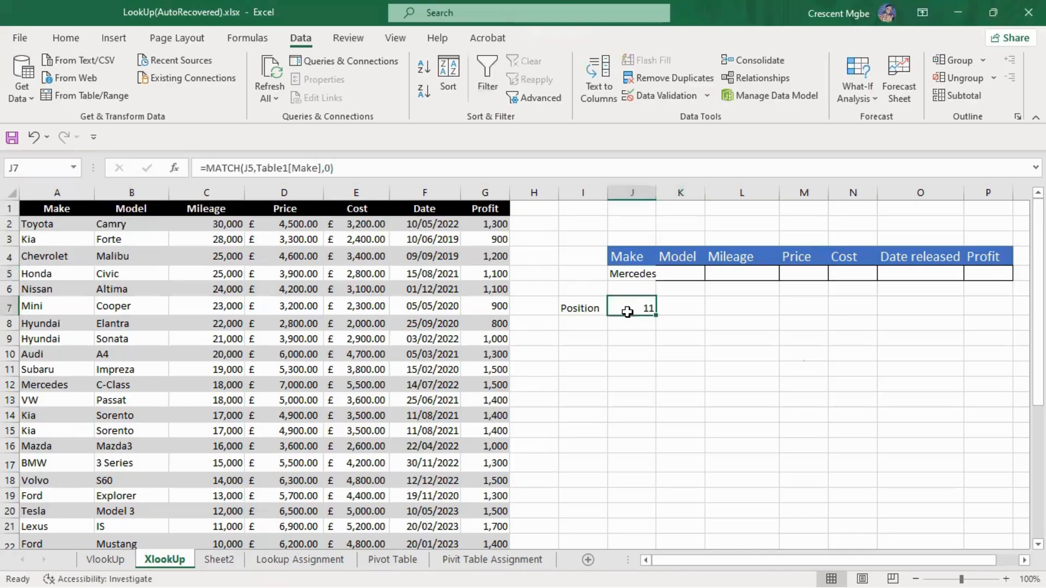
Enter =INDEX(Table16[Model],K6) in the result row's Model cell L4 on Sheet3 to return the model at the matched position.
{"action": "left_click", "coordinate": [682, 274]}
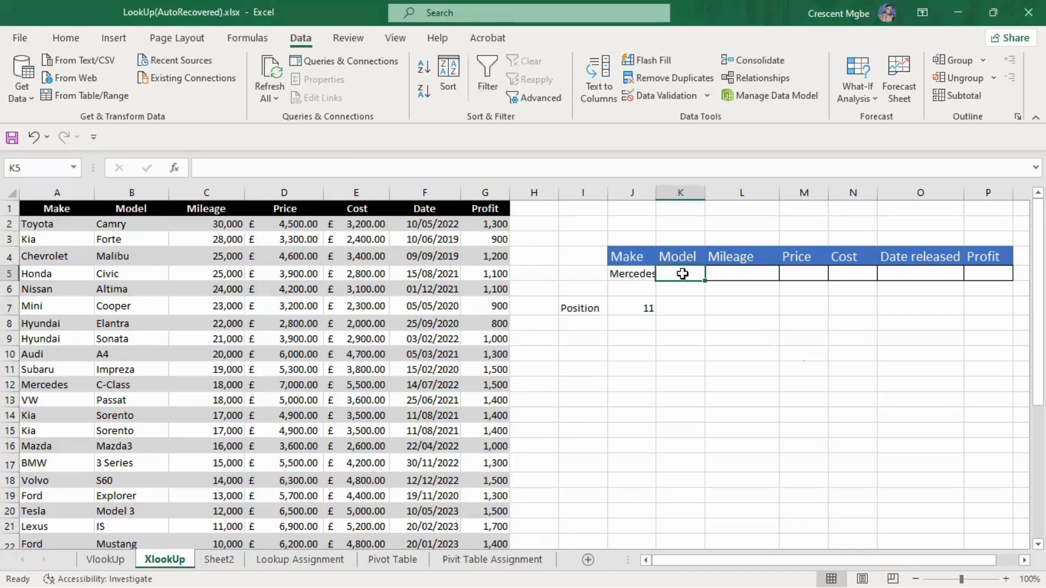
{"action": "type", "text": "=in"}
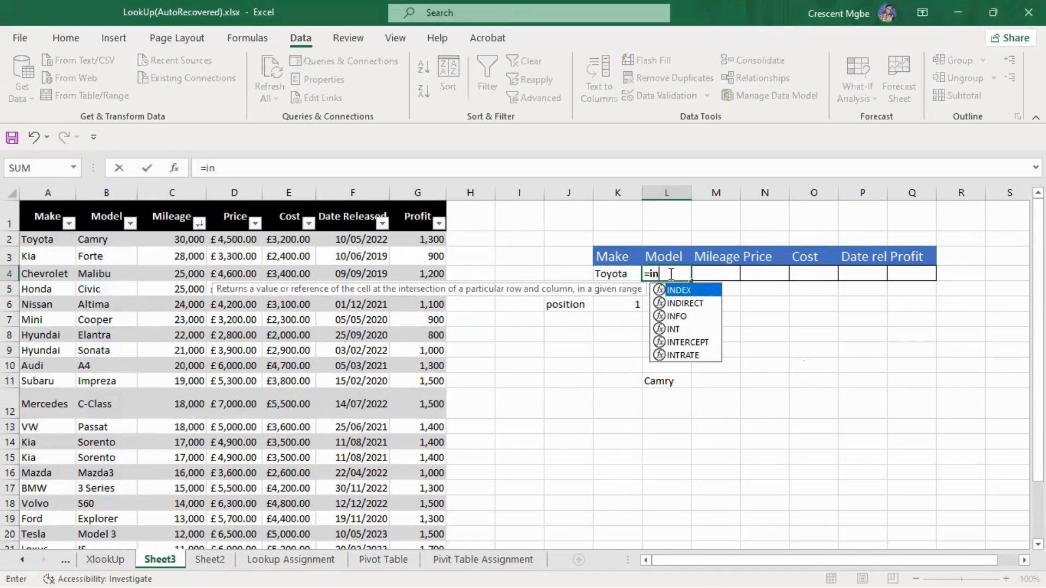
{"action": "type", "text": "dex"}
{"action": "key", "text": "Tab"}
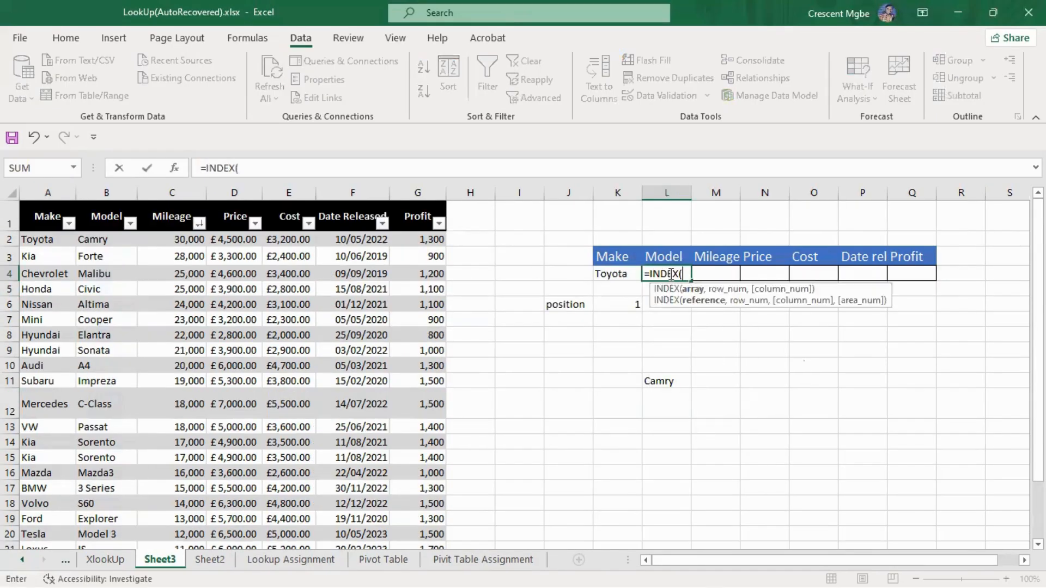
{"action": "left_click_drag", "start_coordinate": [112, 236], "coordinate": [106, 514]}
{"action": "type", "text": ","}
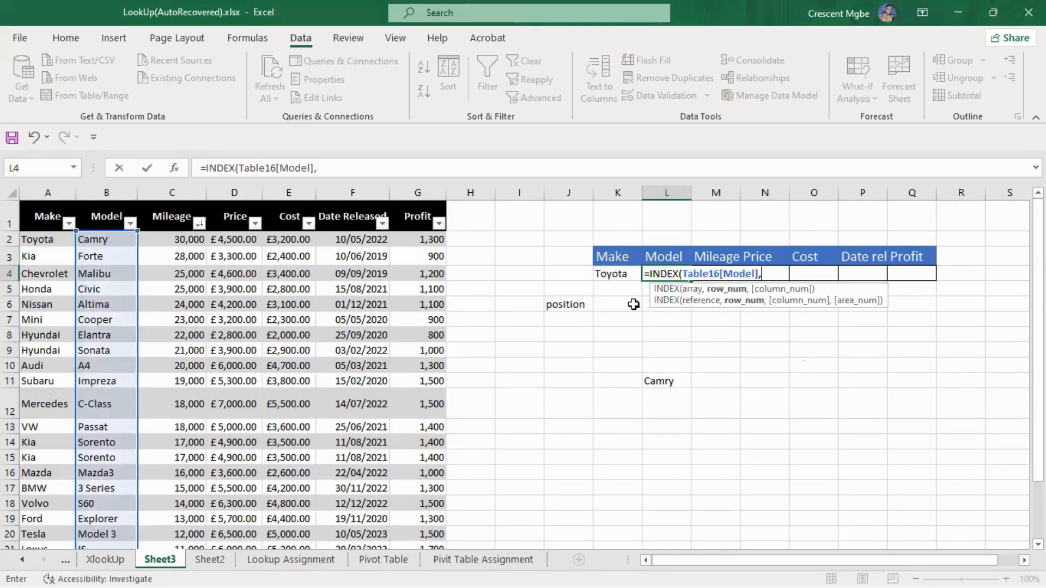
{"action": "left_click", "coordinate": [632, 304]}
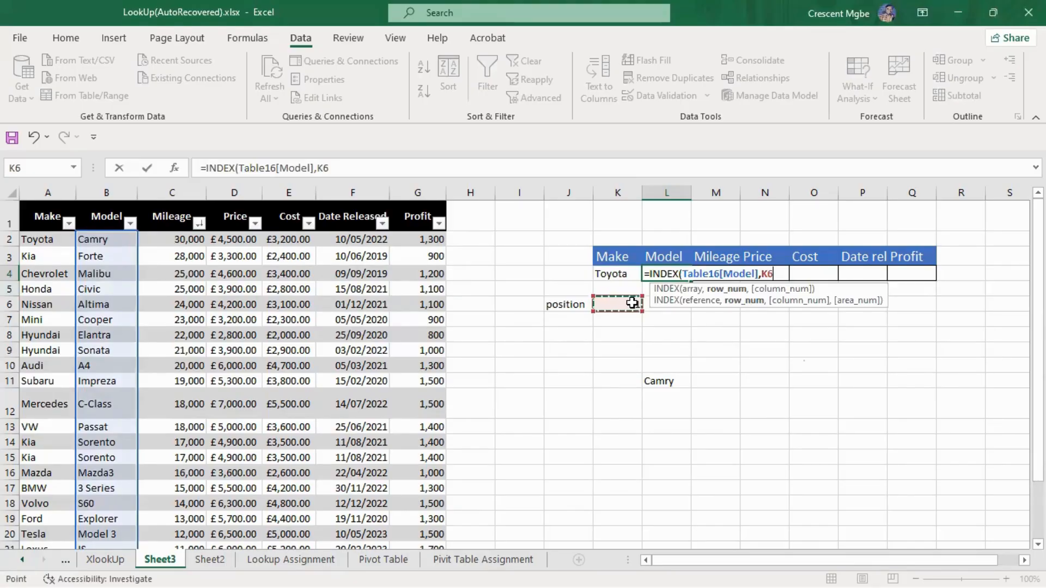
{"action": "type", "text": ")"}
{"action": "key", "text": "Return"}
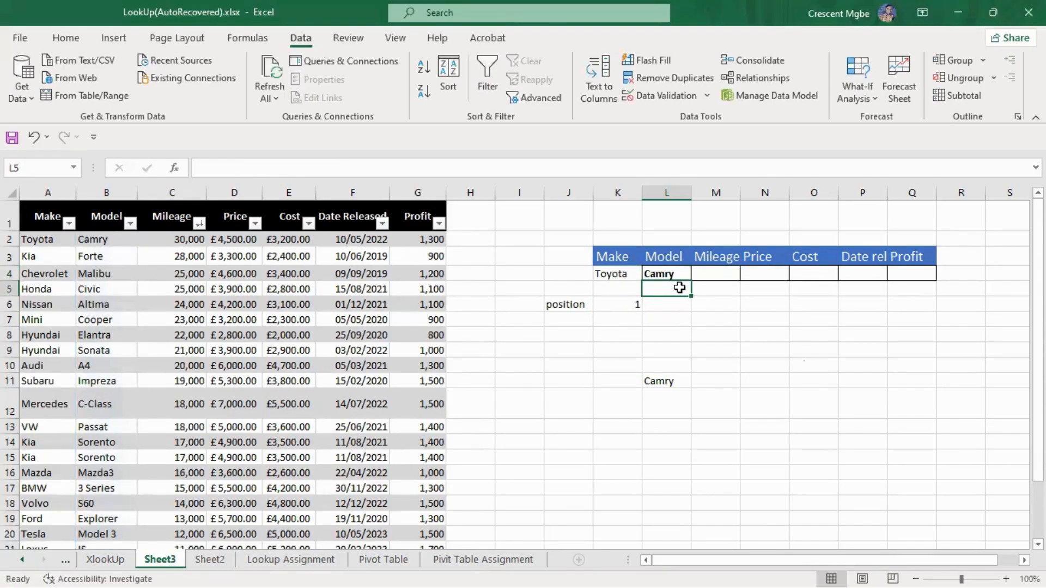
Choose Jaguar as the make in K4 and check the returned model against the table's last row.
{"action": "left_click", "coordinate": [615, 273]}
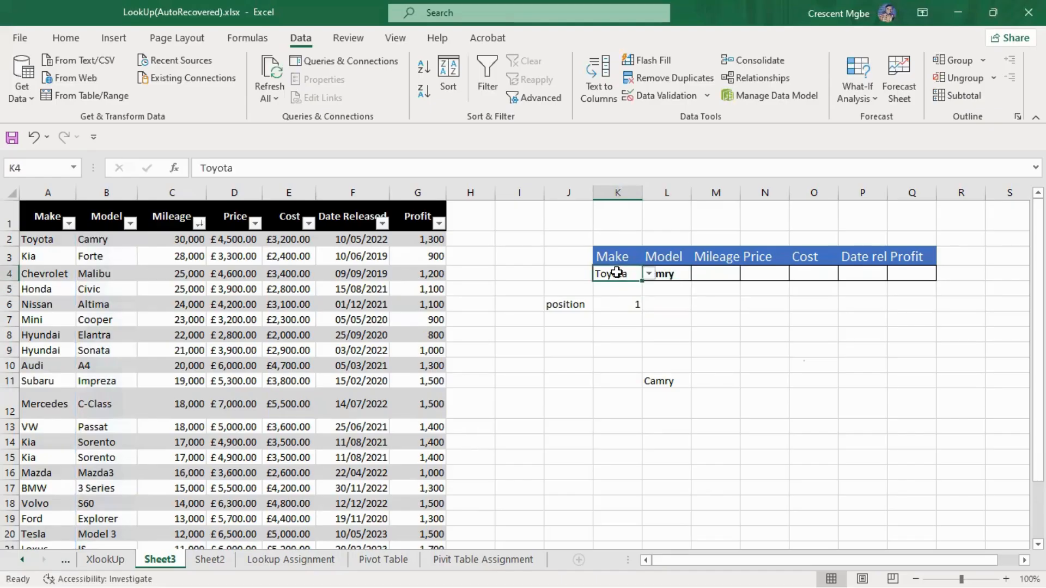
{"action": "left_click", "coordinate": [648, 275]}
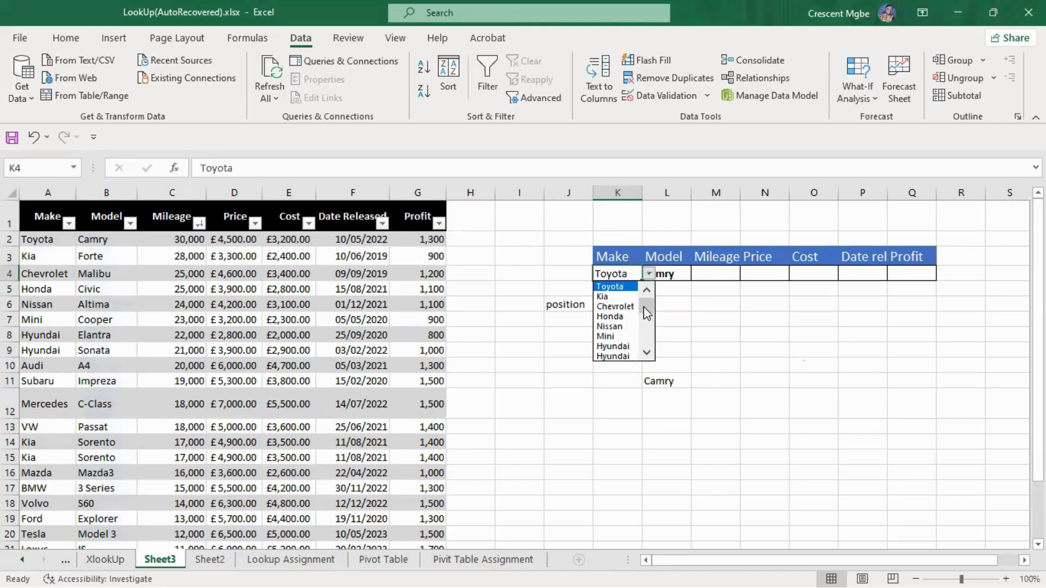
{"action": "left_click_drag", "start_coordinate": [646, 303], "coordinate": [648, 341]}
{"action": "left_click", "coordinate": [622, 357]}
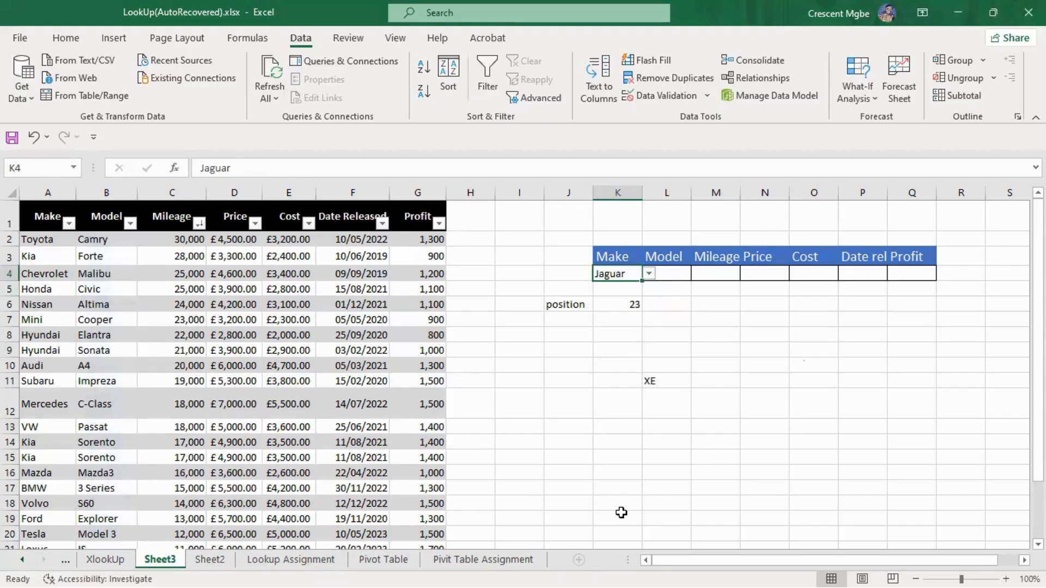
{"action": "left_click", "coordinate": [811, 413]}
{"action": "scroll", "coordinate": [128, 499], "scroll_direction": "down", "scroll_amount": 1}
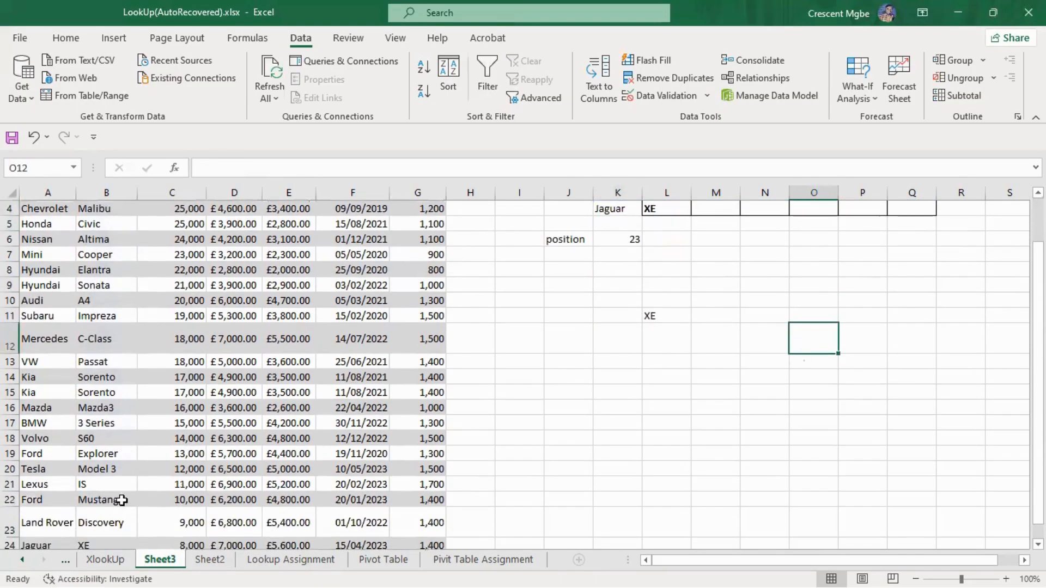
{"action": "scroll", "coordinate": [109, 536], "scroll_direction": "down", "scroll_amount": 1}
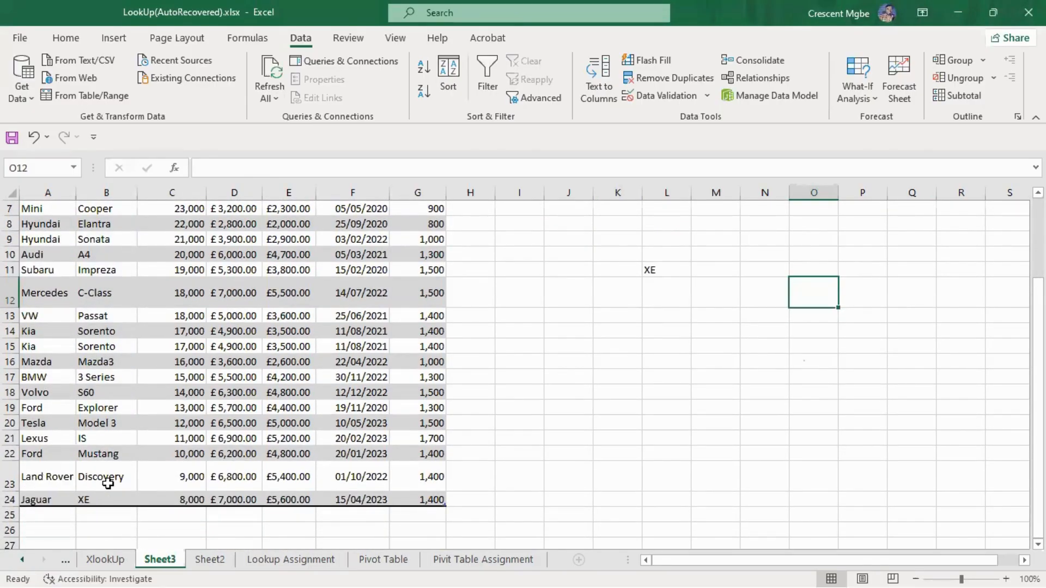
{"action": "scroll", "coordinate": [154, 487], "scroll_direction": "up", "scroll_amount": 2}
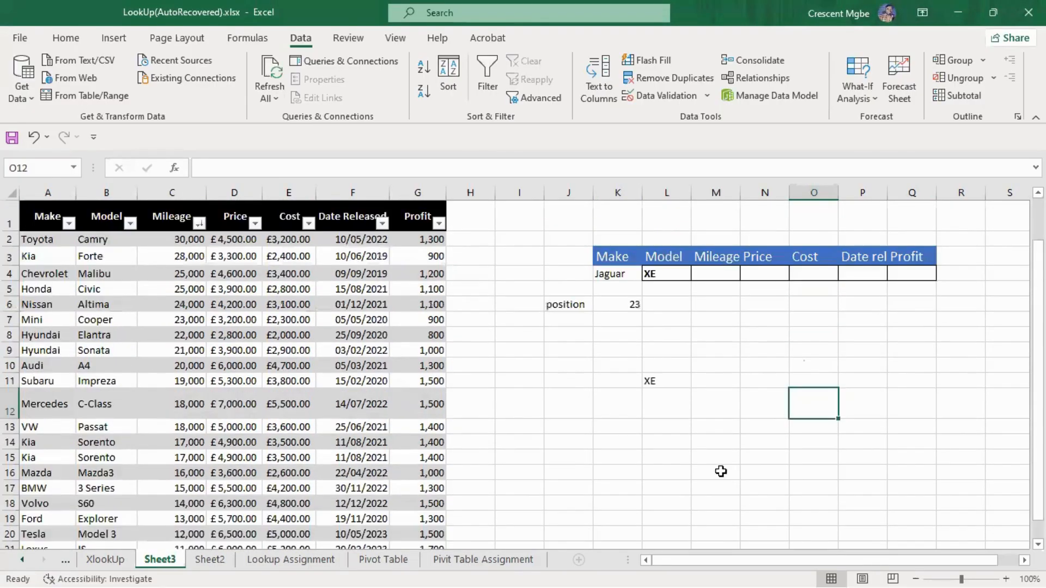
Choose Land Rover as the make in K4 and check the model formula in L4.
{"action": "left_click", "coordinate": [628, 273]}
{"action": "left_click", "coordinate": [649, 274]}
{"action": "left_click", "coordinate": [617, 346]}
{"action": "left_click", "coordinate": [730, 456]}
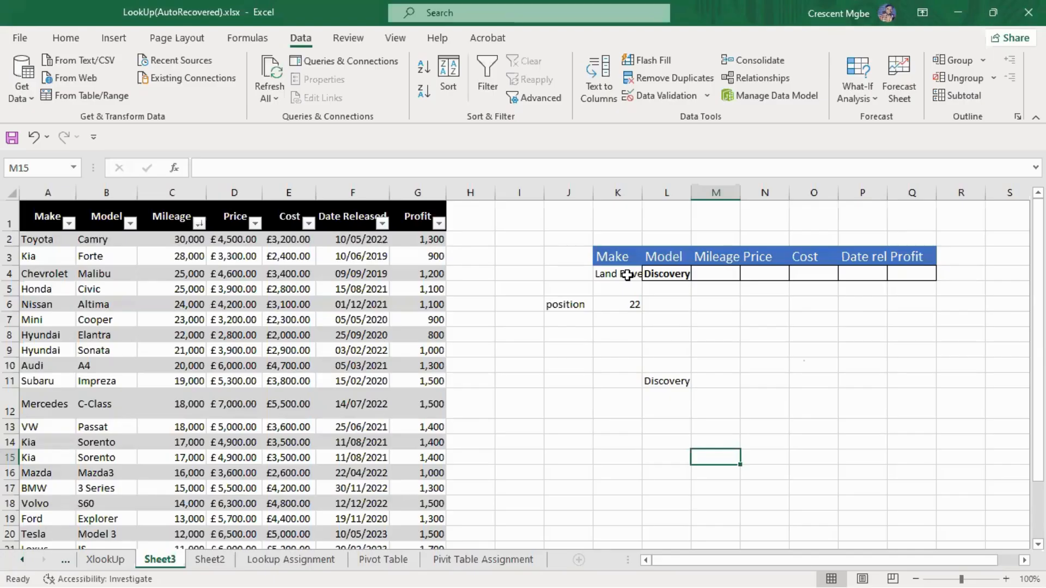
{"action": "left_click", "coordinate": [660, 274]}
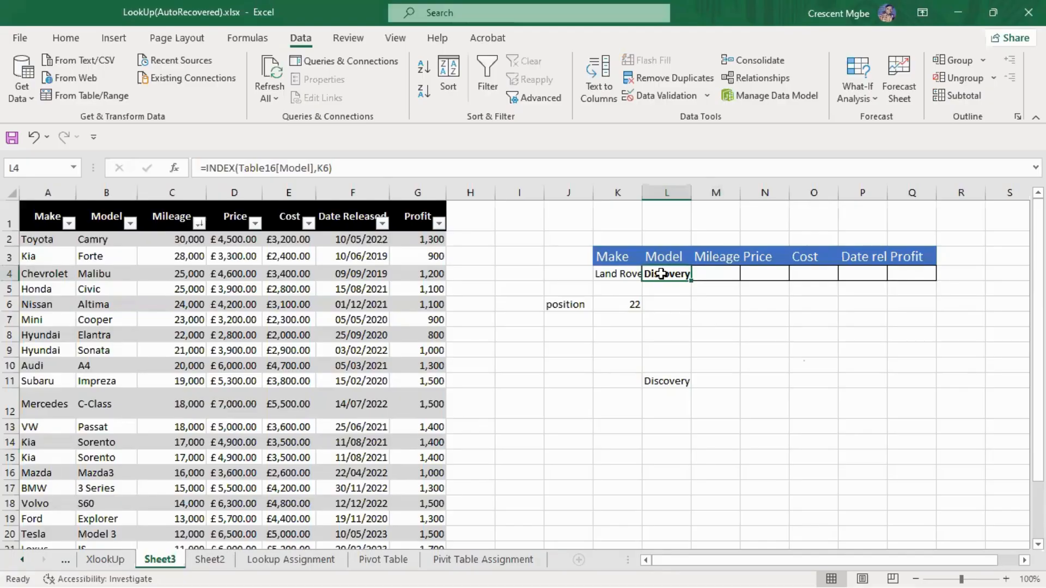
Choose Toyota as the make in K4 and review the INDEX formula behind the returned model in L4.
{"action": "left_click", "coordinate": [616, 278]}
{"action": "left_click", "coordinate": [649, 274]}
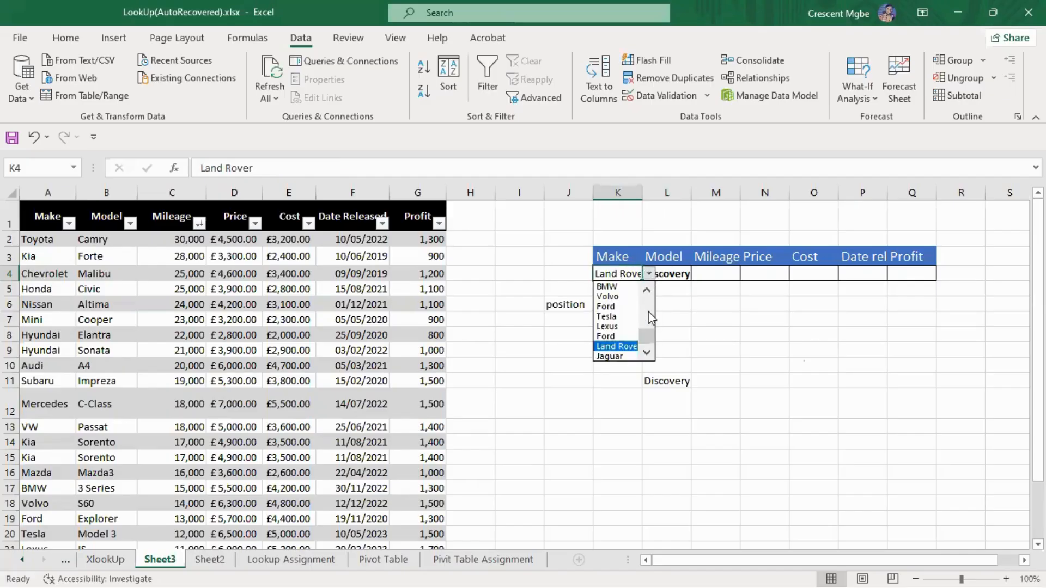
{"action": "scroll", "coordinate": [616, 322], "scroll_direction": "up", "scroll_amount": 5}
{"action": "left_click", "coordinate": [608, 287]}
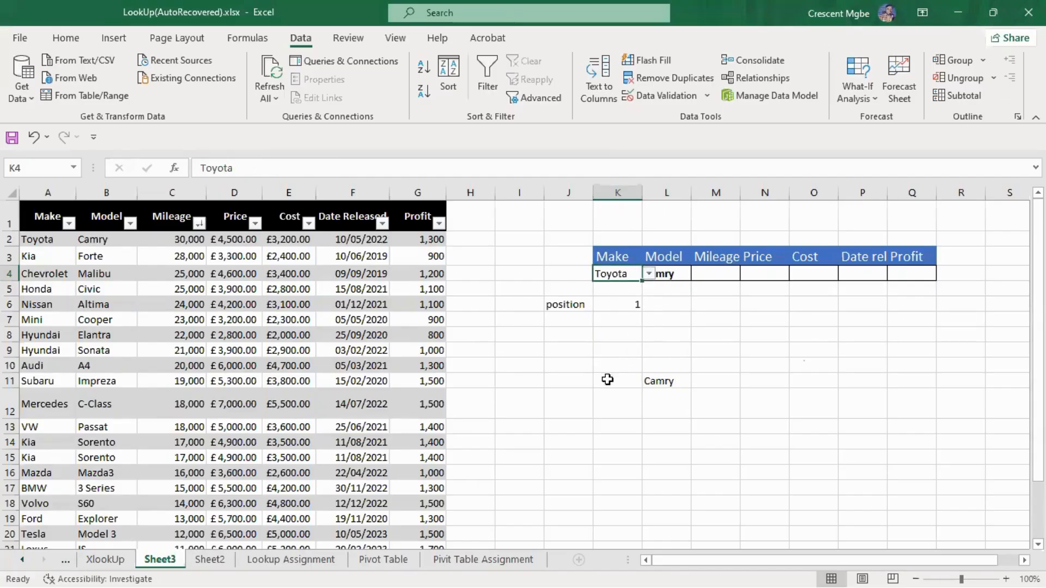
{"action": "left_click", "coordinate": [748, 390]}
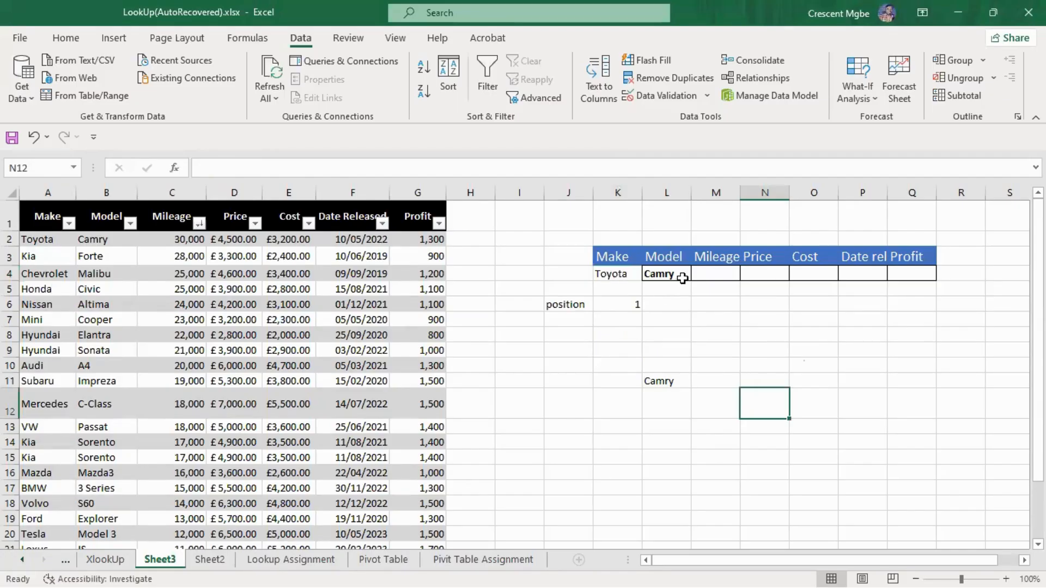
{"action": "left_click", "coordinate": [620, 274]}
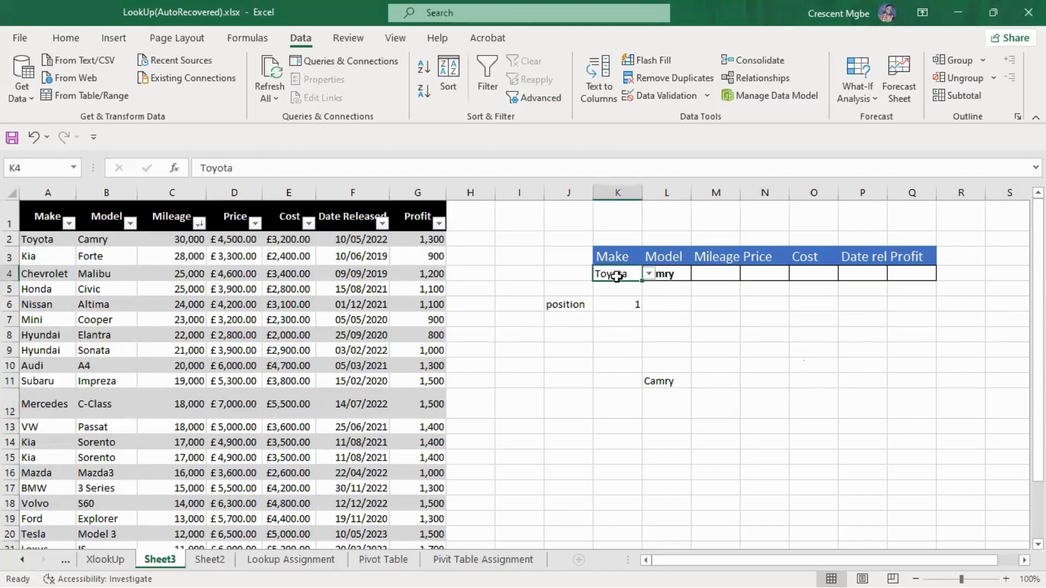
{"action": "left_click", "coordinate": [669, 271]}
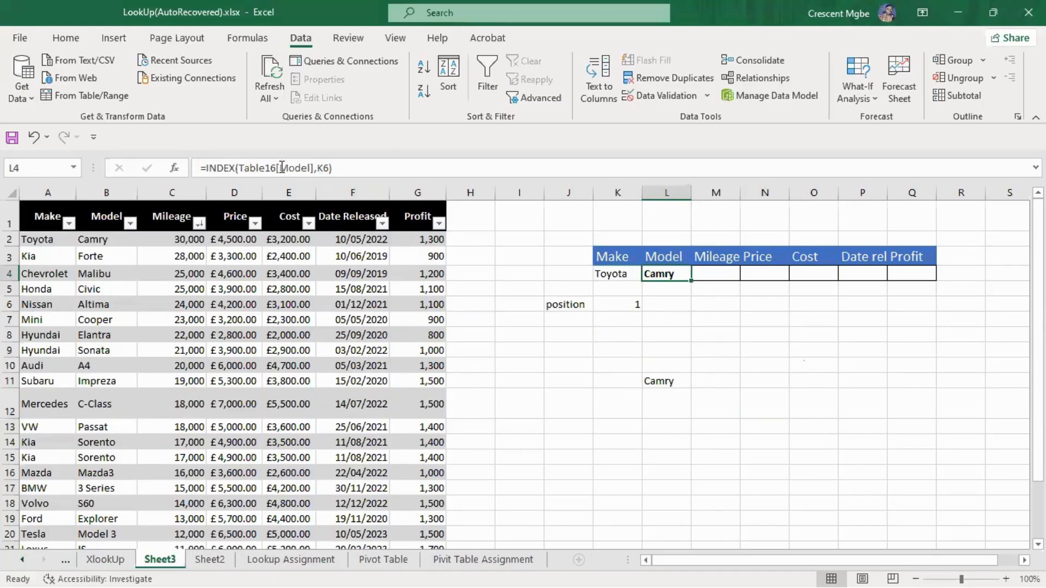
{"action": "key", "text": "Return"}
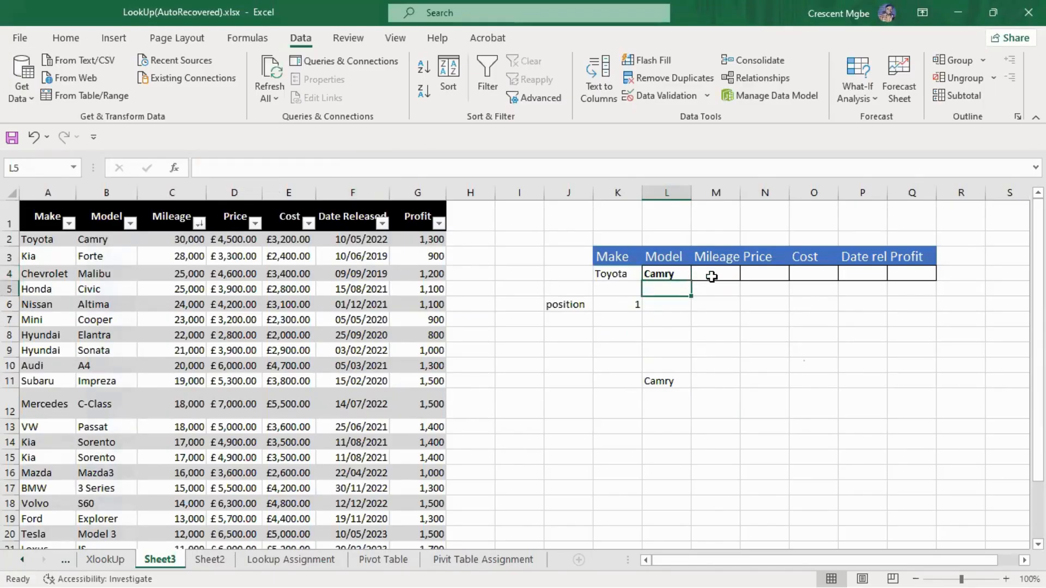
{"action": "left_click", "coordinate": [676, 274]}
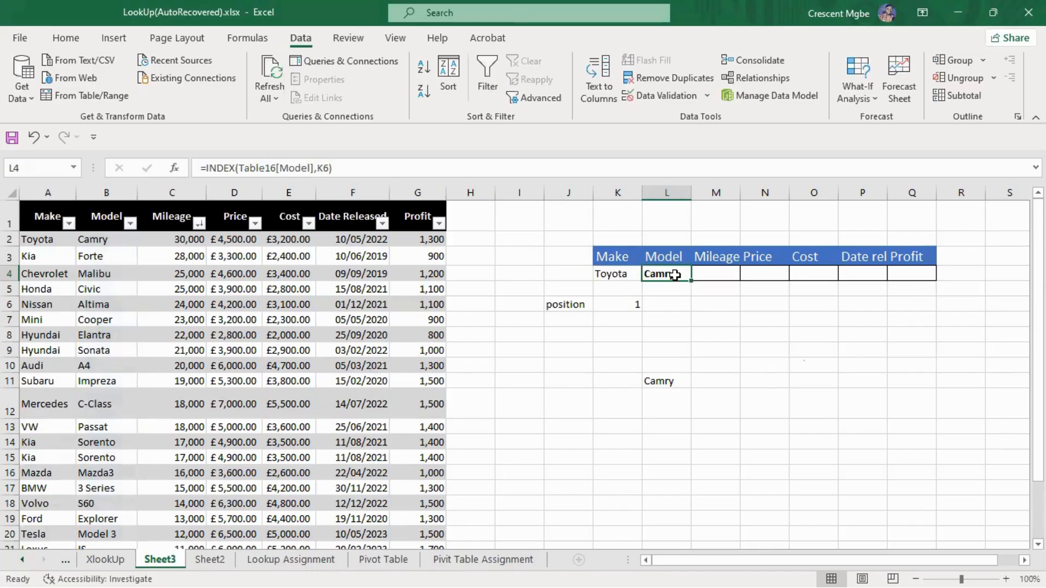
Enter =INDEX(Table16[Mileage],K6) in the result row's Mileage cell M4 to return the mileage at the matched position.
{"action": "left_click", "coordinate": [718, 274]}
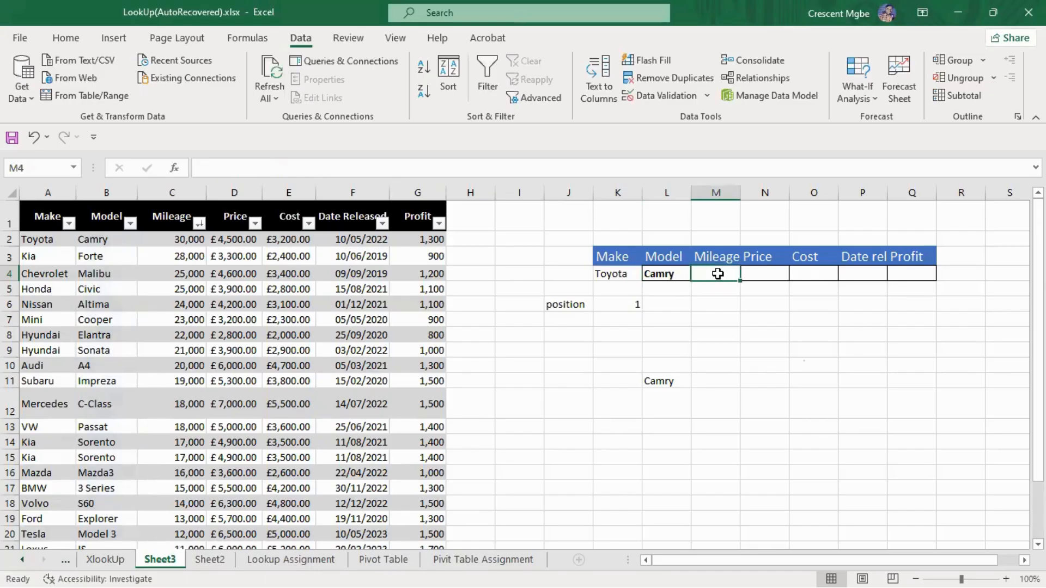
{"action": "type", "text": "=index"}
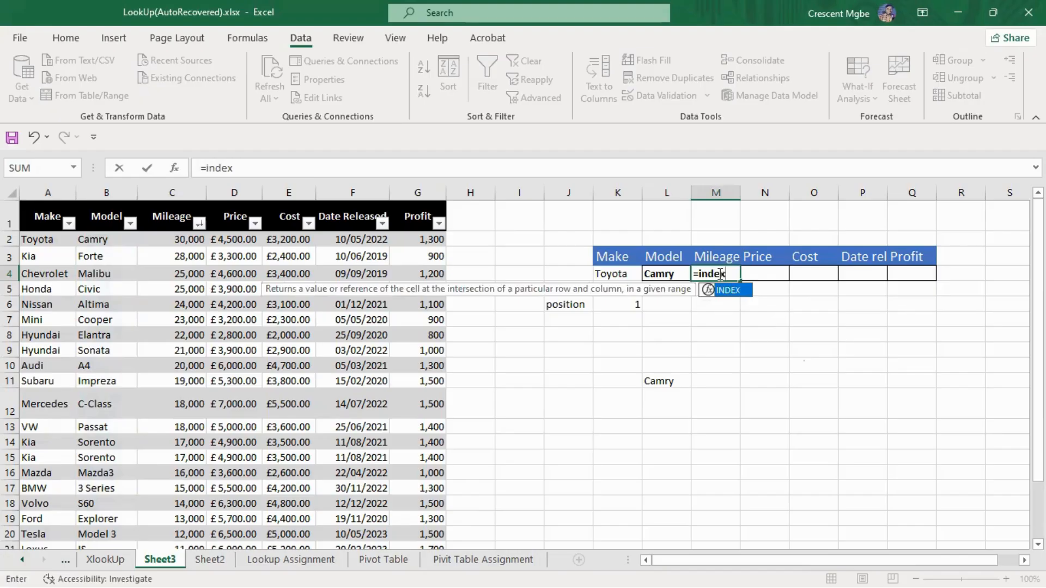
{"action": "key", "text": "Tab"}
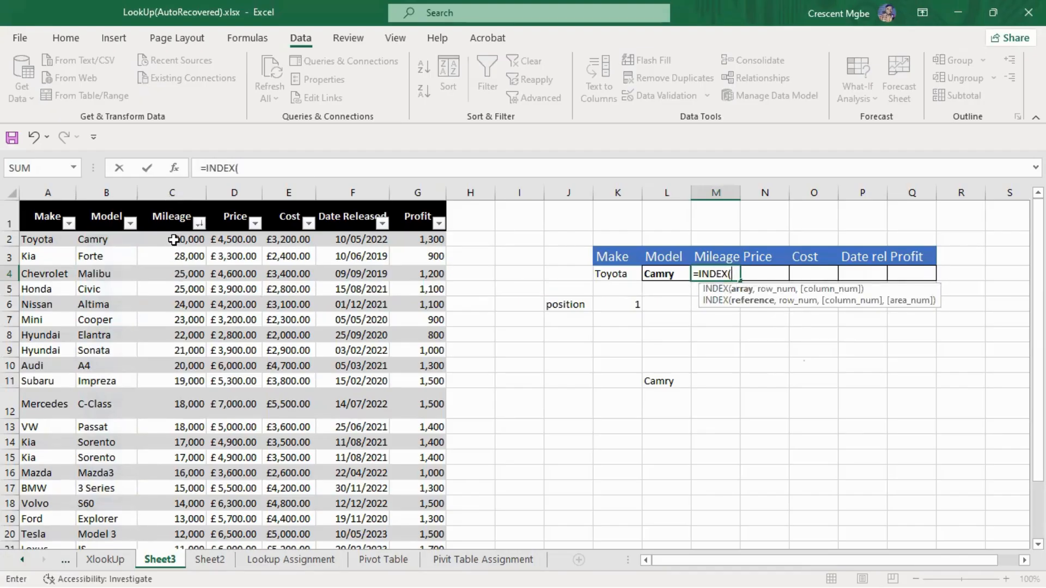
{"action": "left_click_drag", "start_coordinate": [173, 240], "coordinate": [153, 527]}
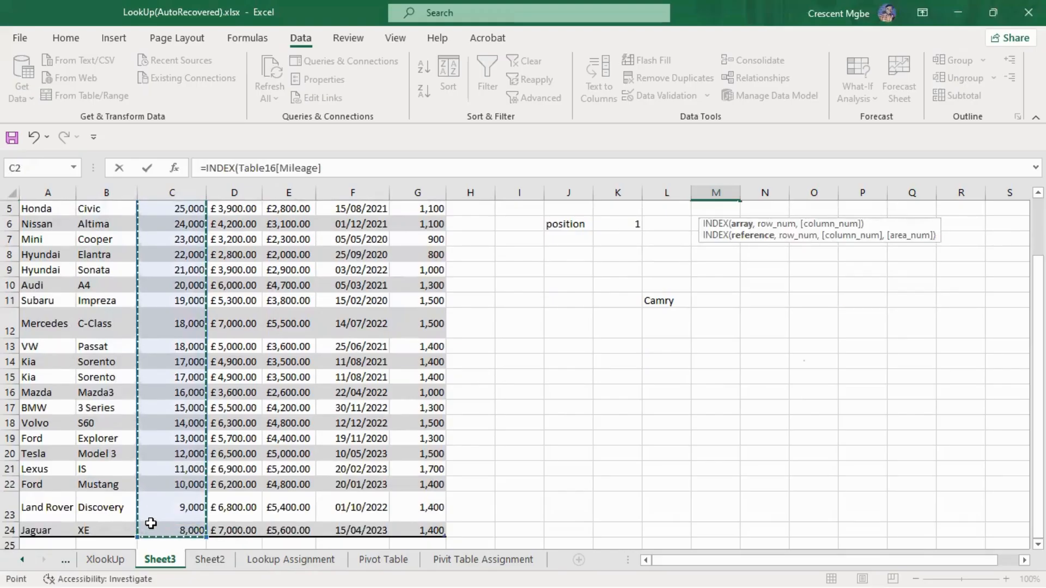
{"action": "type", "text": ","}
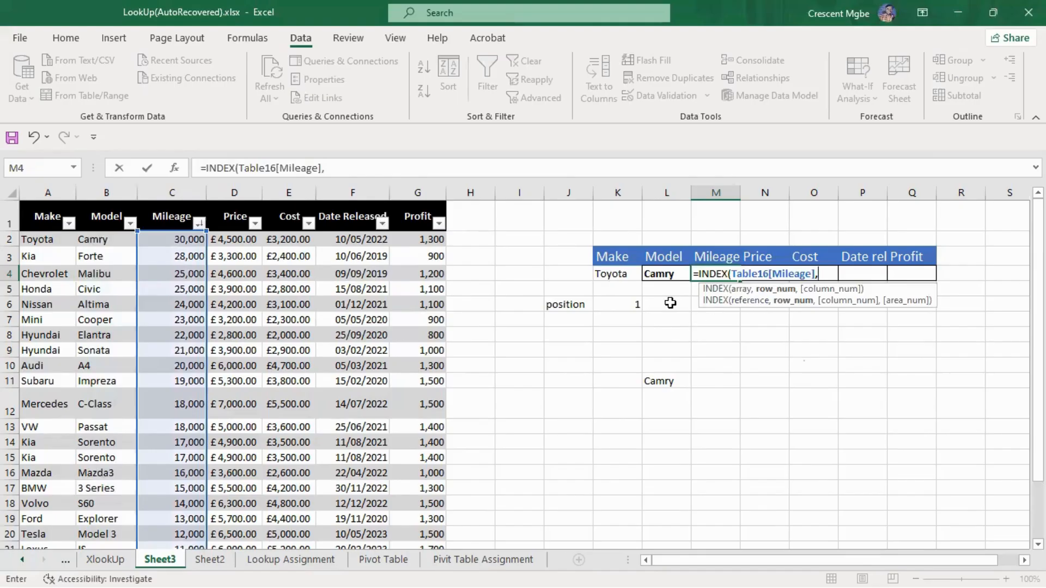
{"action": "left_click", "coordinate": [632, 303]}
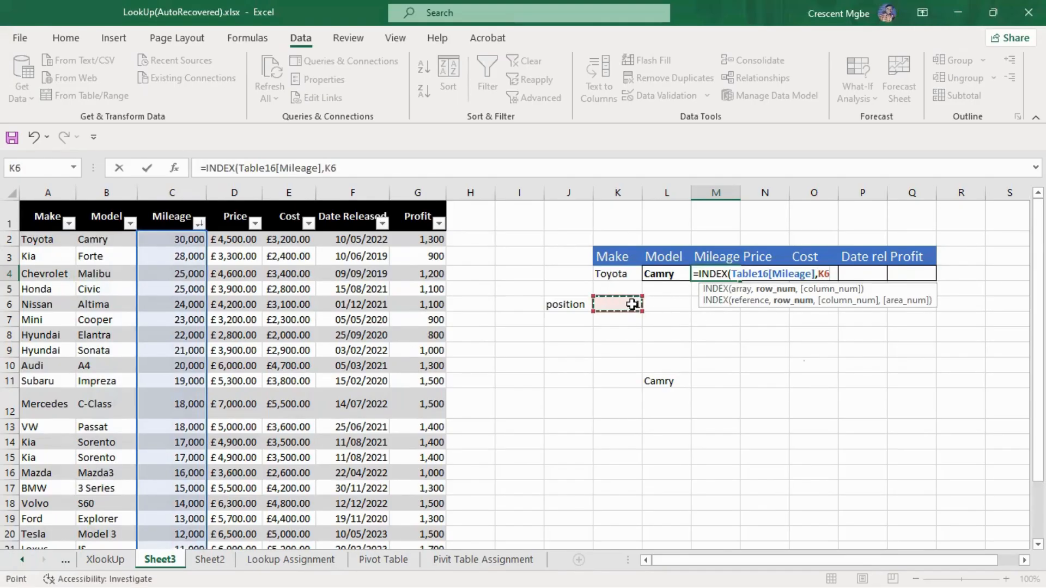
{"action": "type", "text": ")"}
{"action": "key", "text": "Return"}
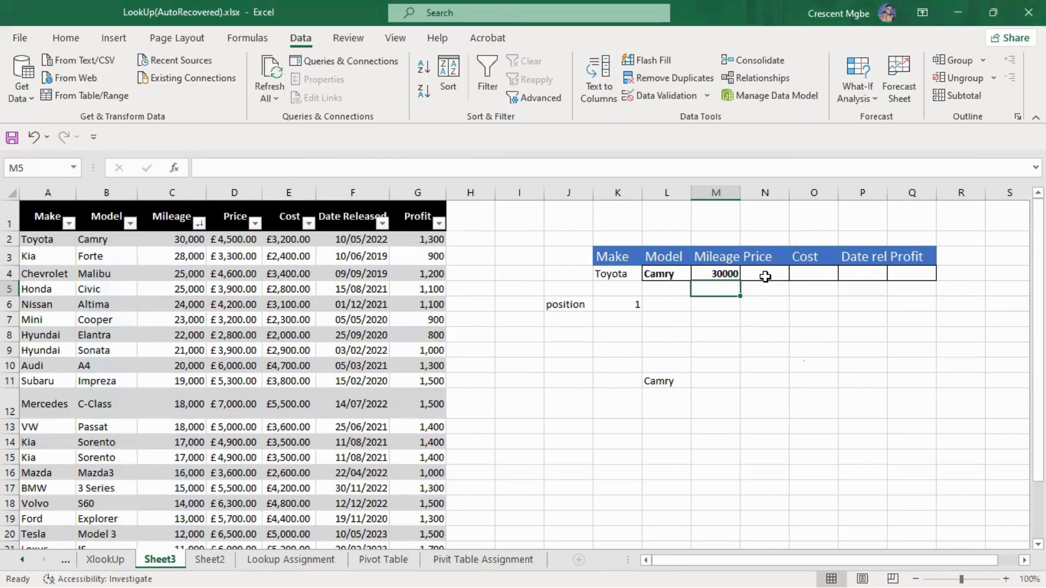
Test the Mileage lookup by choosing Nissan and then Kia as the make in K4.
{"action": "left_click", "coordinate": [623, 274]}
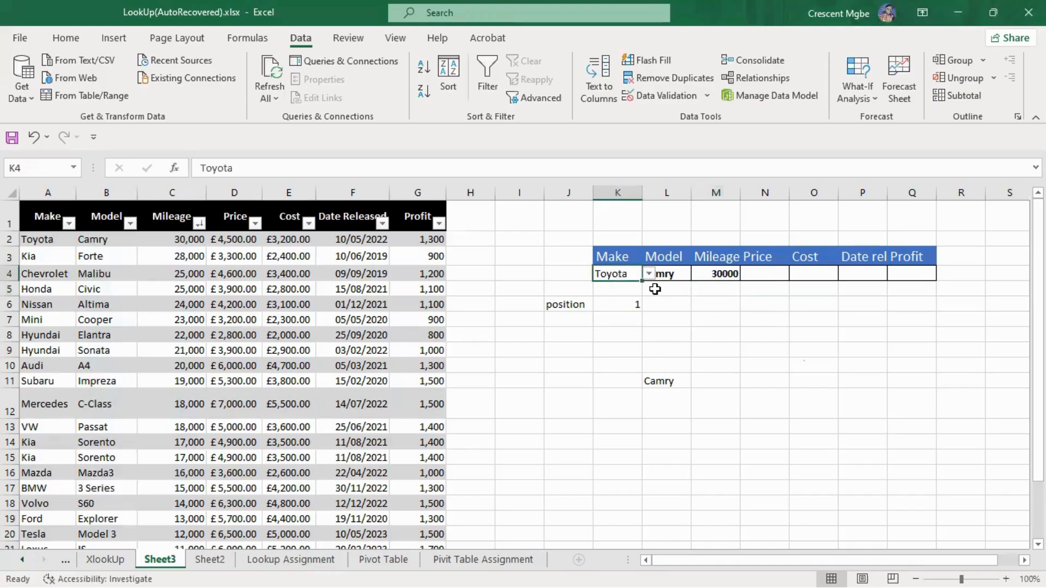
{"action": "left_click", "coordinate": [649, 274]}
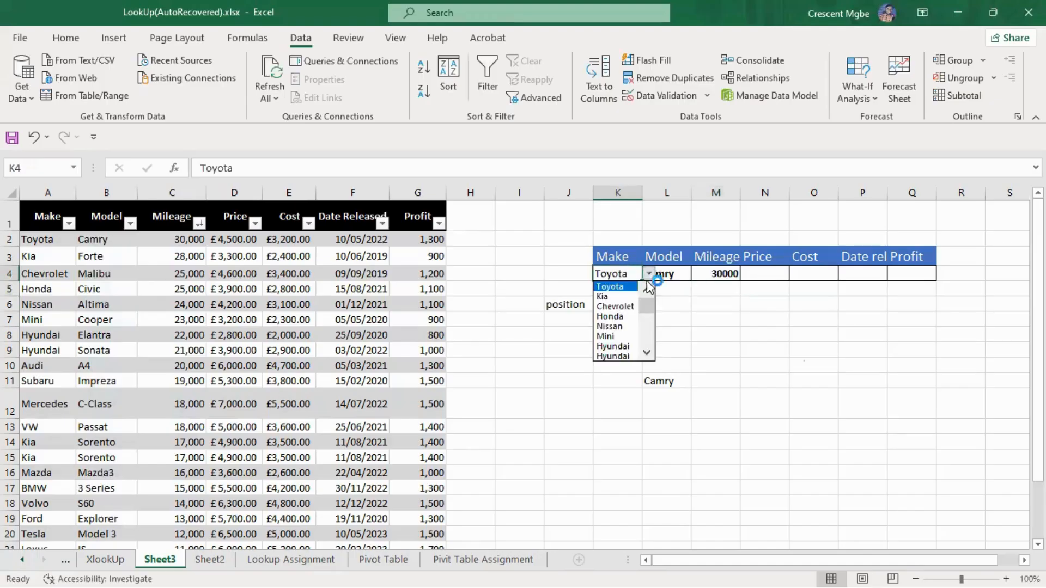
{"action": "left_click", "coordinate": [618, 326]}
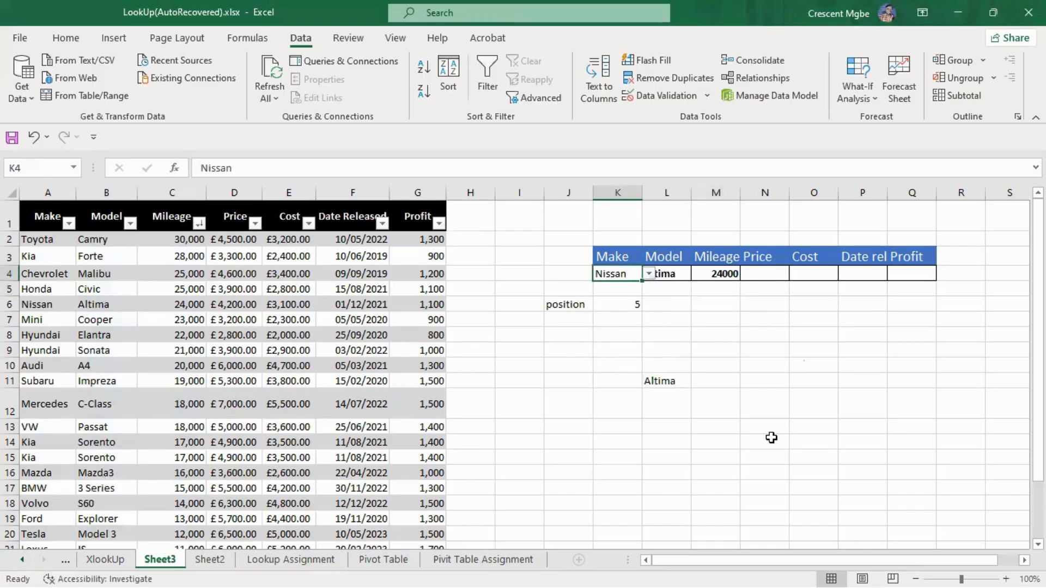
{"action": "left_click", "coordinate": [650, 275]}
{"action": "scroll", "coordinate": [615, 316], "scroll_direction": "up", "scroll_amount": 2}
{"action": "left_click", "coordinate": [616, 295]}
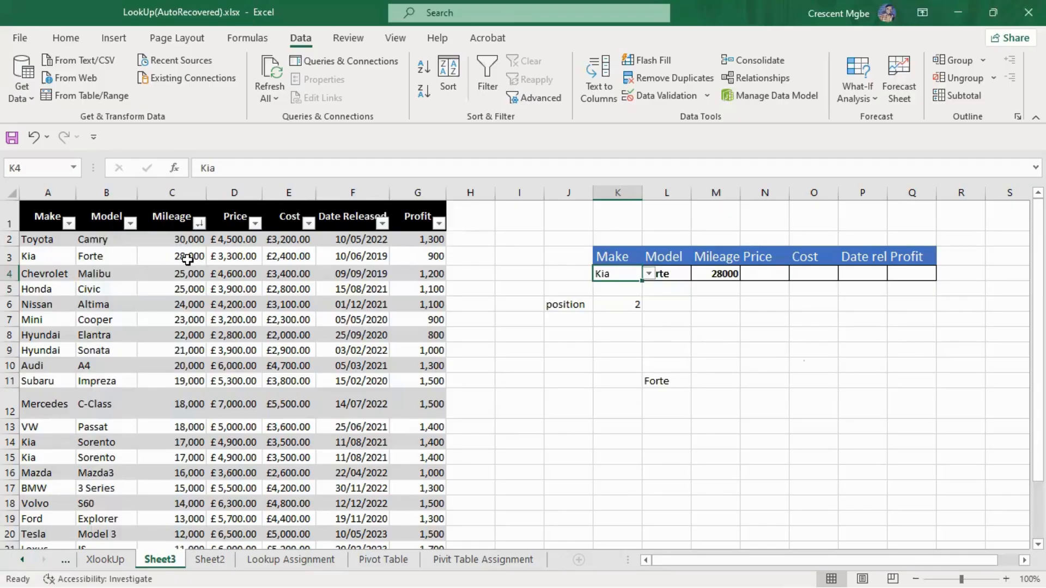
Enter =INDEX(Table16[[Price ]],K6) in the result row's Price cell N4 to return the price at the matched position.
{"action": "left_click", "coordinate": [766, 276]}
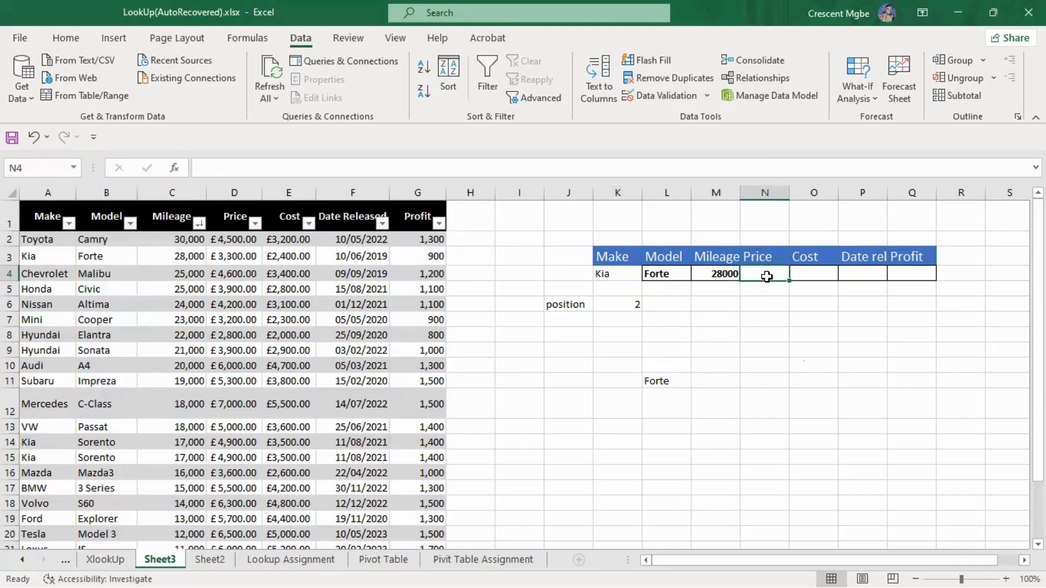
{"action": "left_click", "coordinate": [716, 274]}
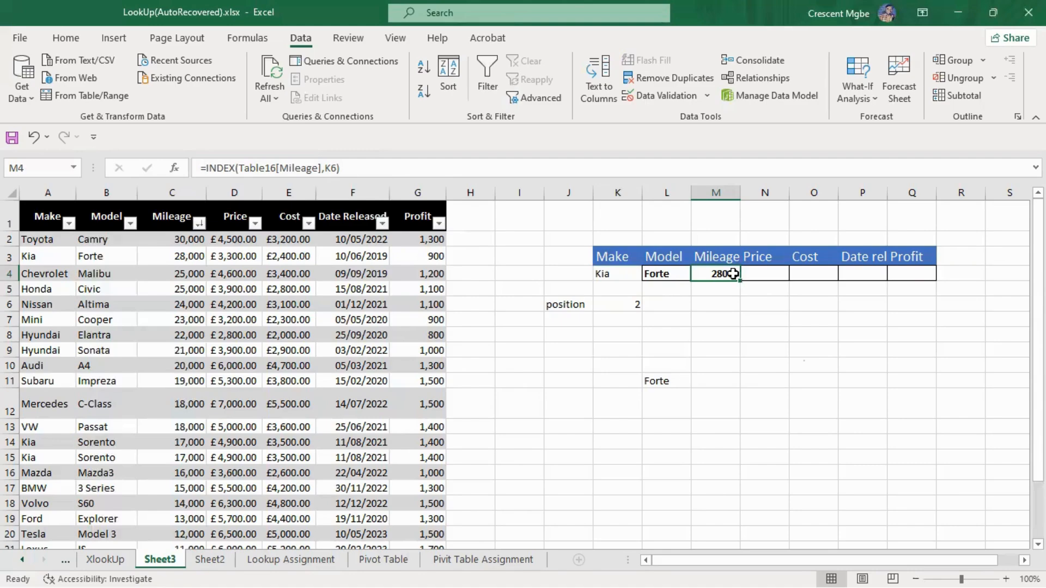
{"action": "left_click", "coordinate": [762, 273]}
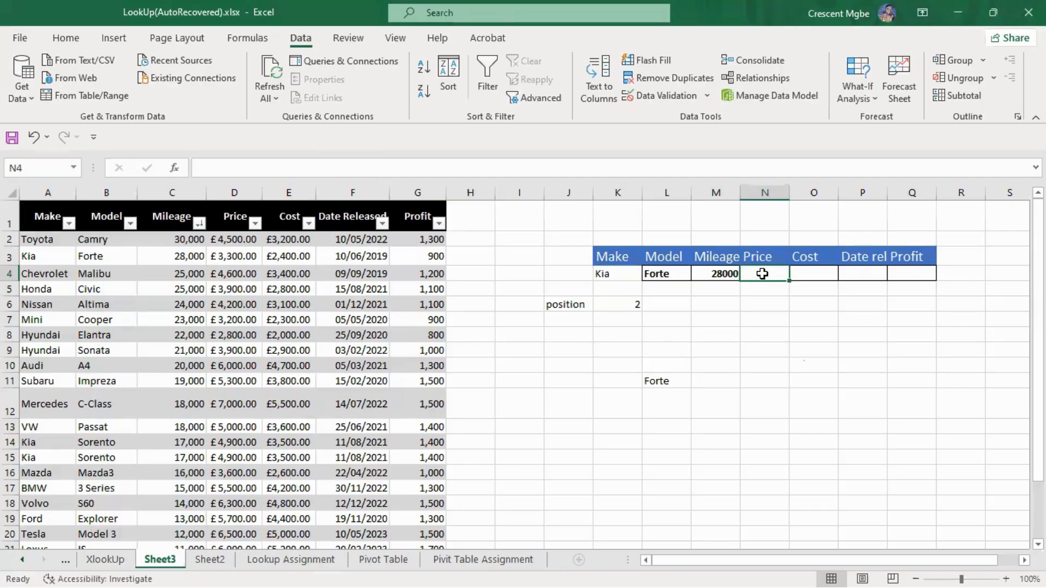
{"action": "type", "text": "=i"}
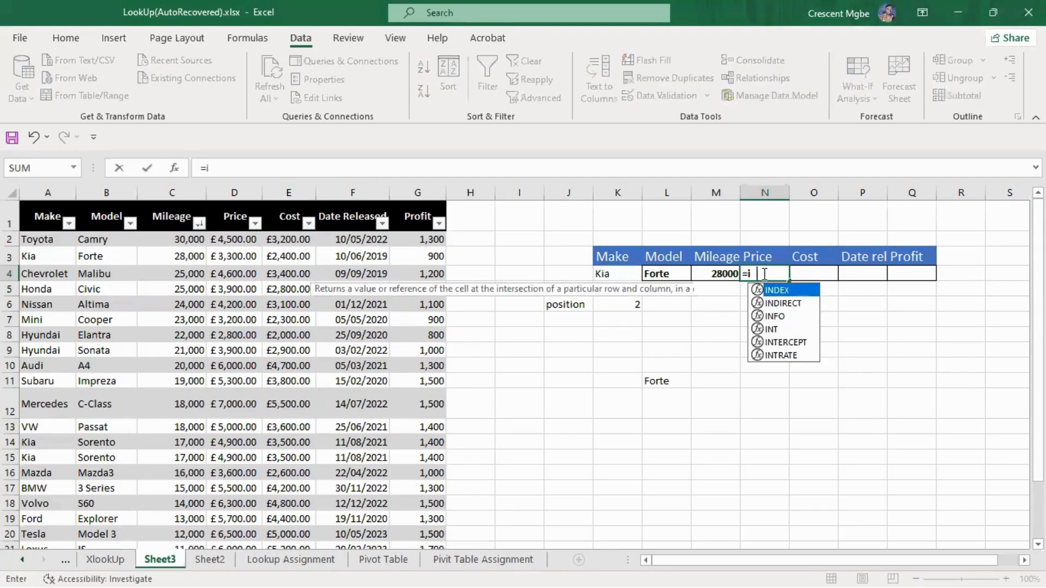
{"action": "type", "text": "ndex"}
{"action": "key", "text": "Tab"}
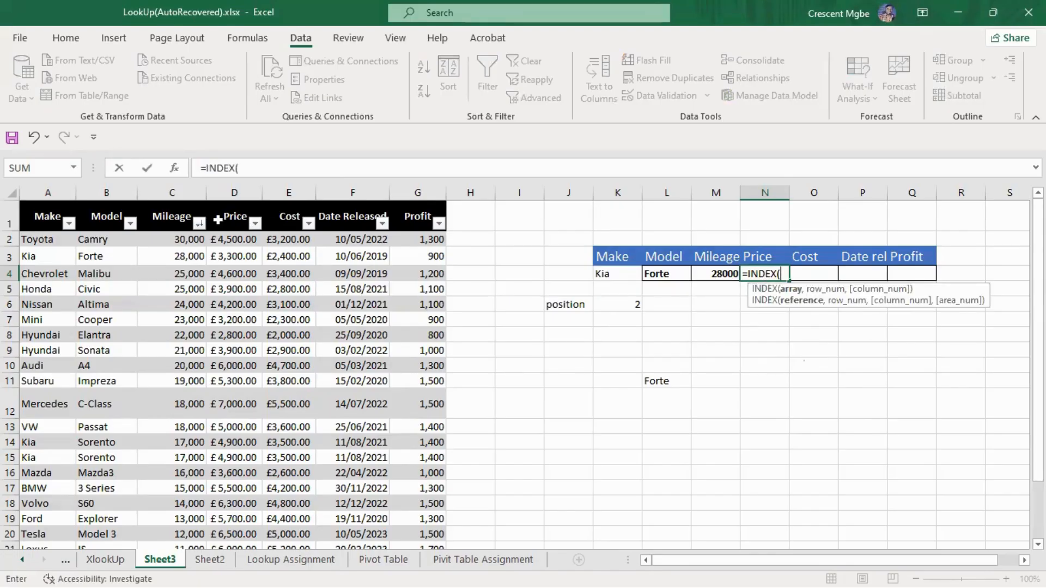
{"action": "left_click_drag", "start_coordinate": [247, 237], "coordinate": [230, 530]}
{"action": "type", "text": ","}
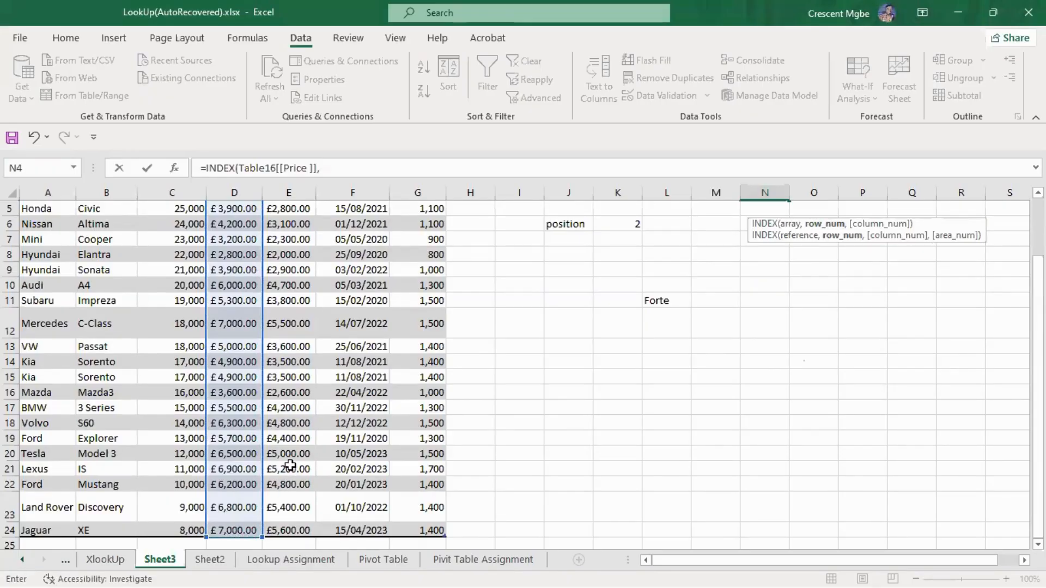
{"action": "scroll", "coordinate": [282, 434], "scroll_direction": "up", "scroll_amount": 2}
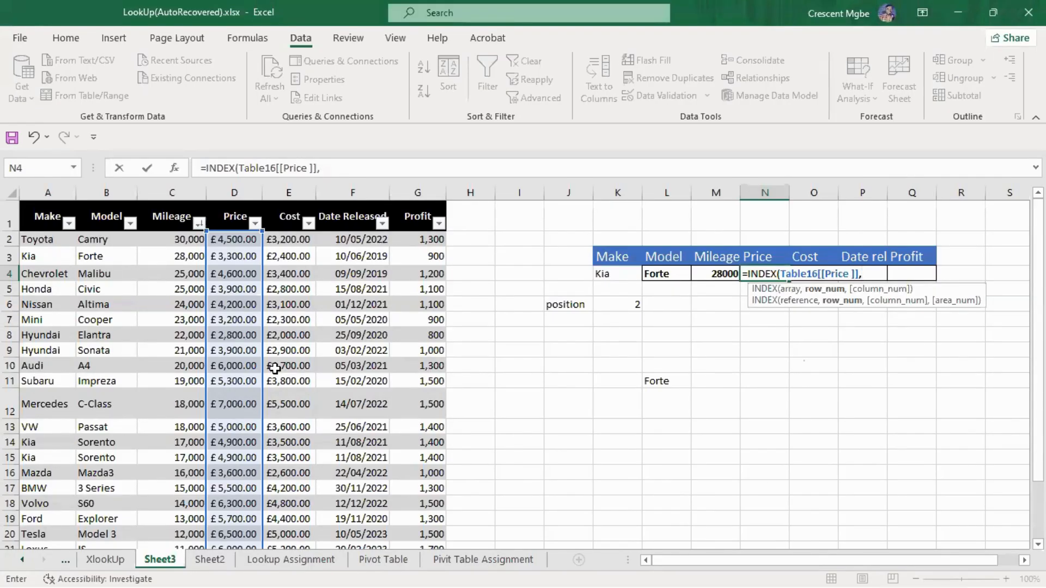
{"action": "left_click", "coordinate": [629, 304]}
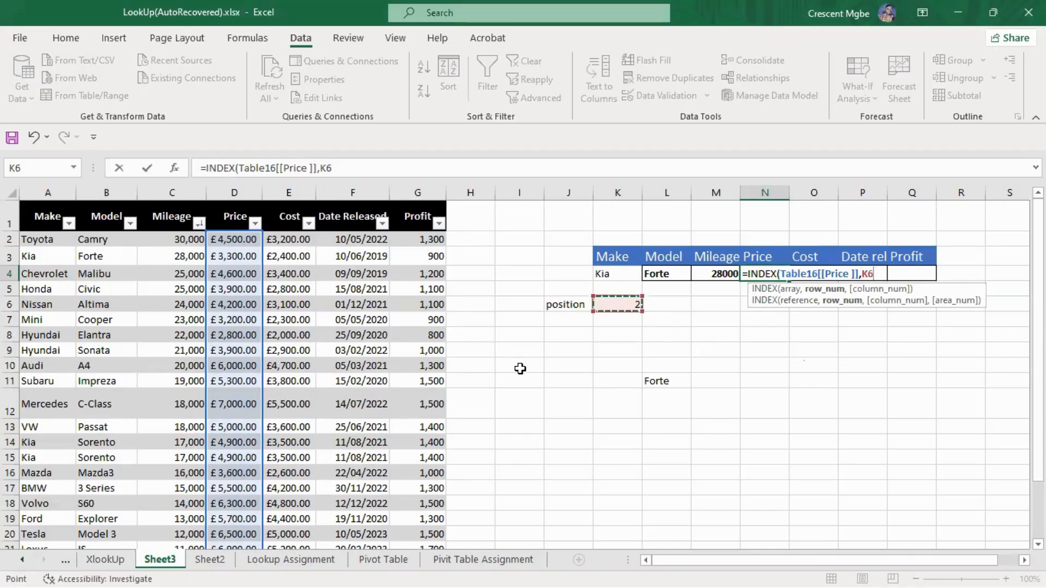
{"action": "key", "text": "Return"}
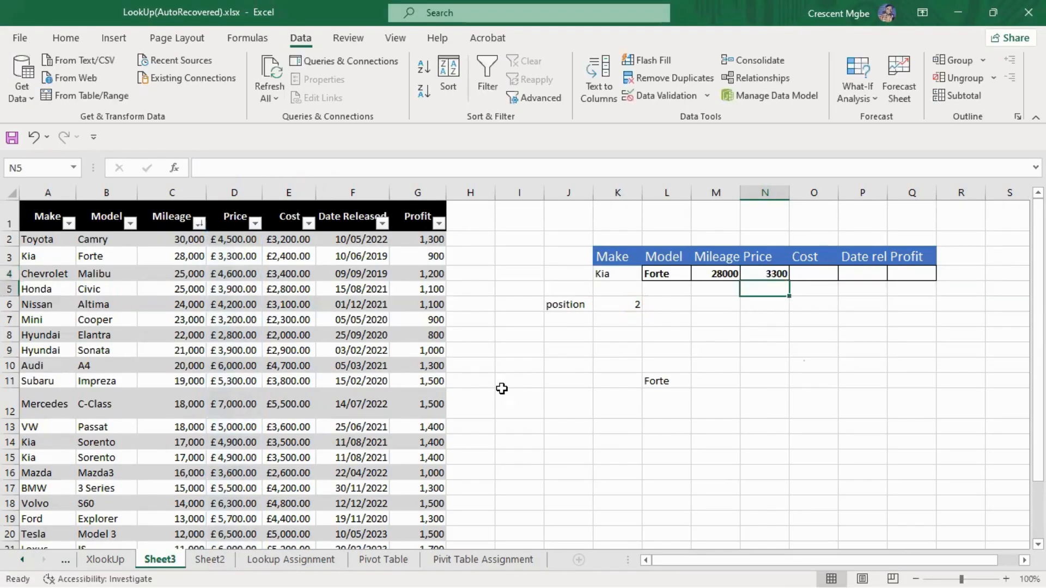
Enter =INDEX(Table16[Cost],K6) in the result row's Cost cell O4 to return the cost at the matched position.
{"action": "left_click", "coordinate": [680, 386]}
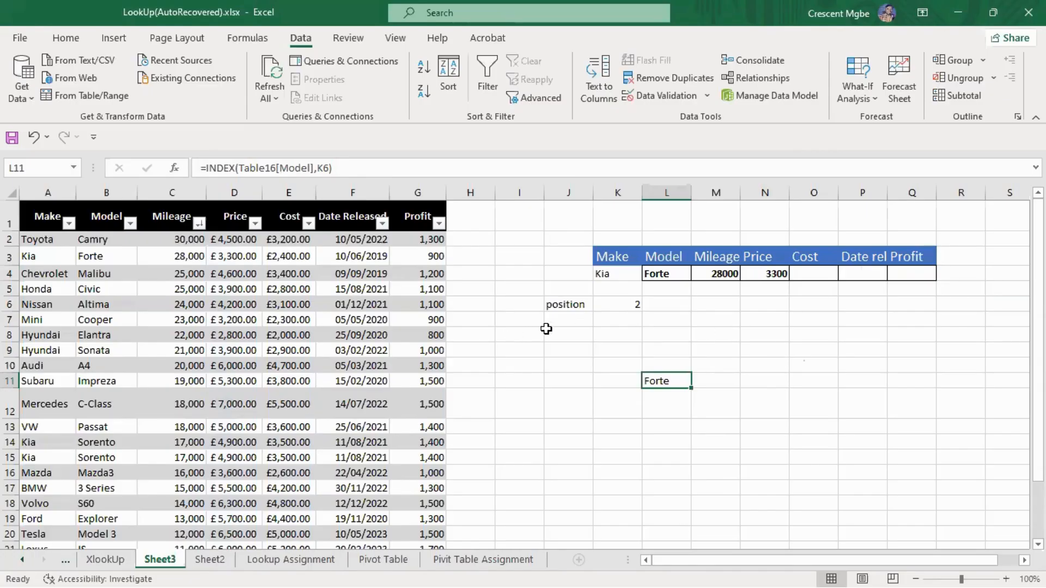
{"action": "left_click", "coordinate": [822, 273]}
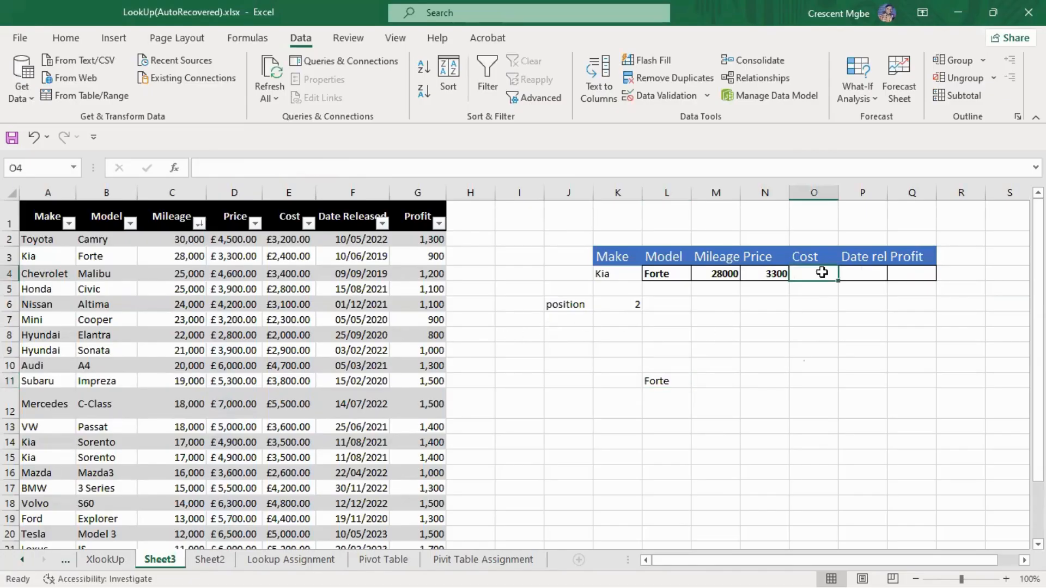
{"action": "type", "text": "=in"}
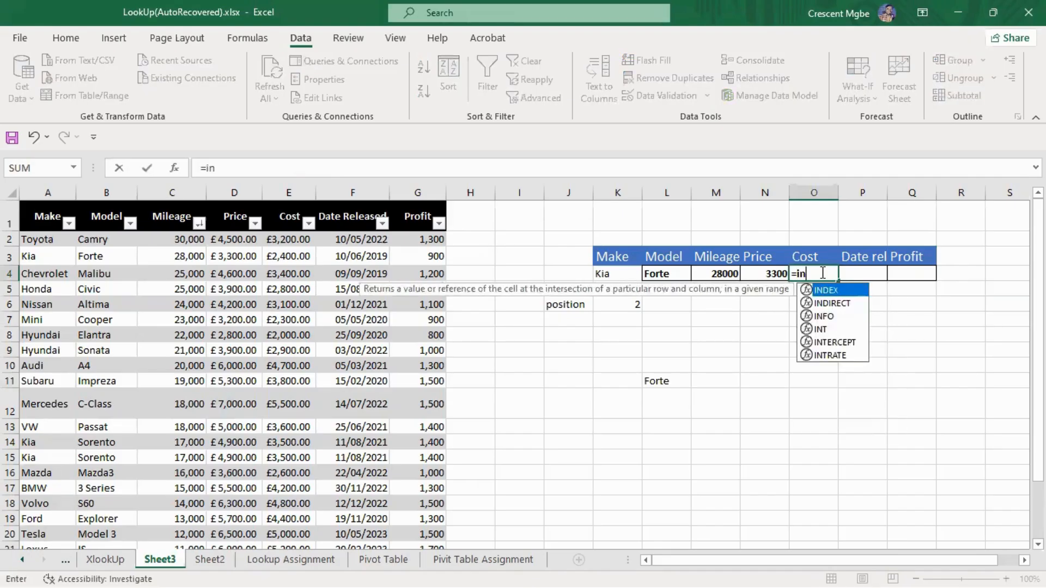
{"action": "type", "text": "dex"}
{"action": "key", "text": "Tab"}
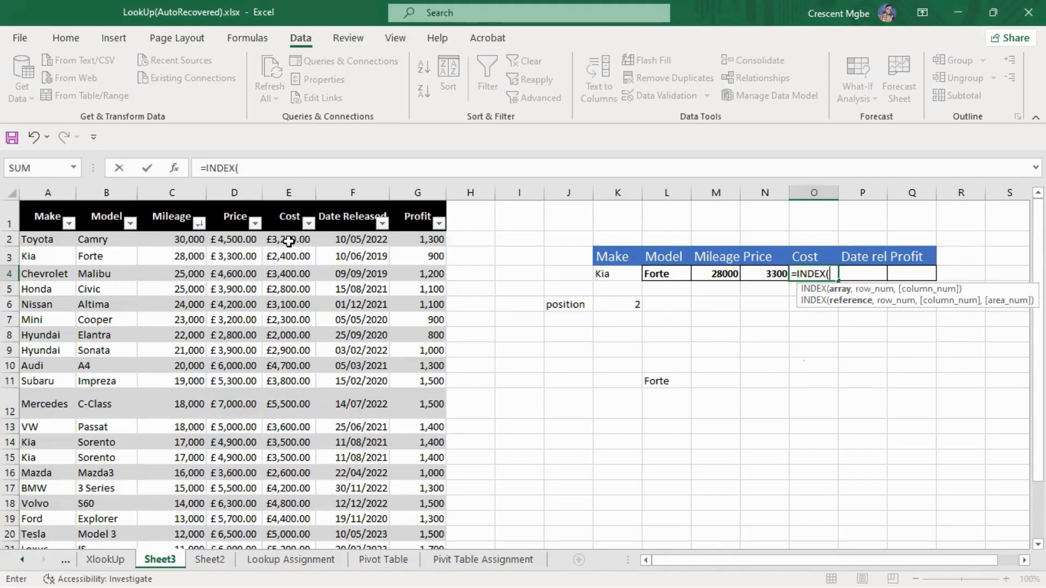
{"action": "left_click_drag", "start_coordinate": [288, 240], "coordinate": [288, 515]}
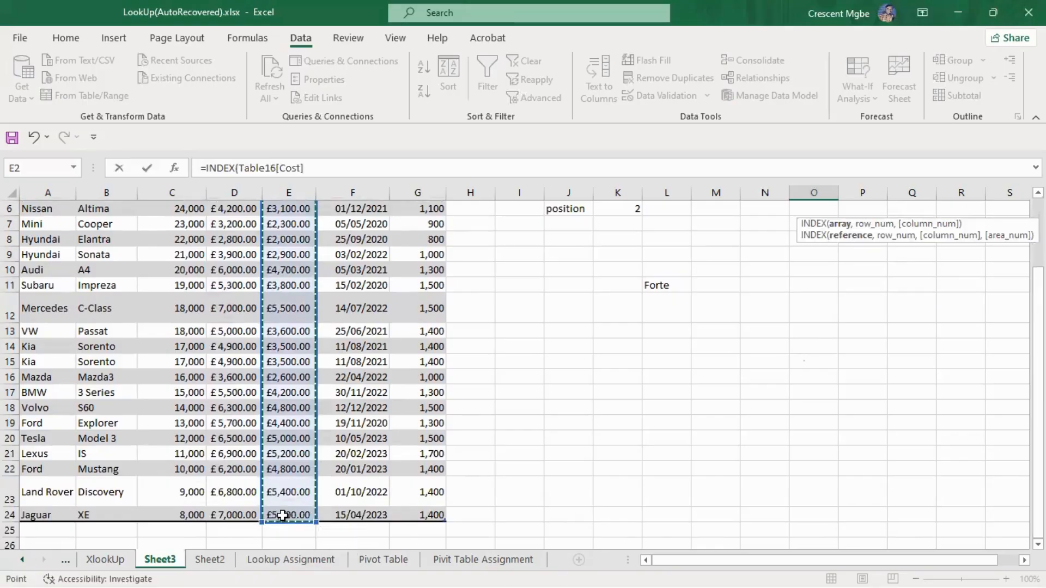
{"action": "scroll", "coordinate": [289, 376], "scroll_direction": "up", "scroll_amount": 1}
{"action": "scroll", "coordinate": [289, 376], "scroll_direction": "up", "scroll_amount": 2}
{"action": "type", "text": ","}
{"action": "left_click", "coordinate": [632, 304]}
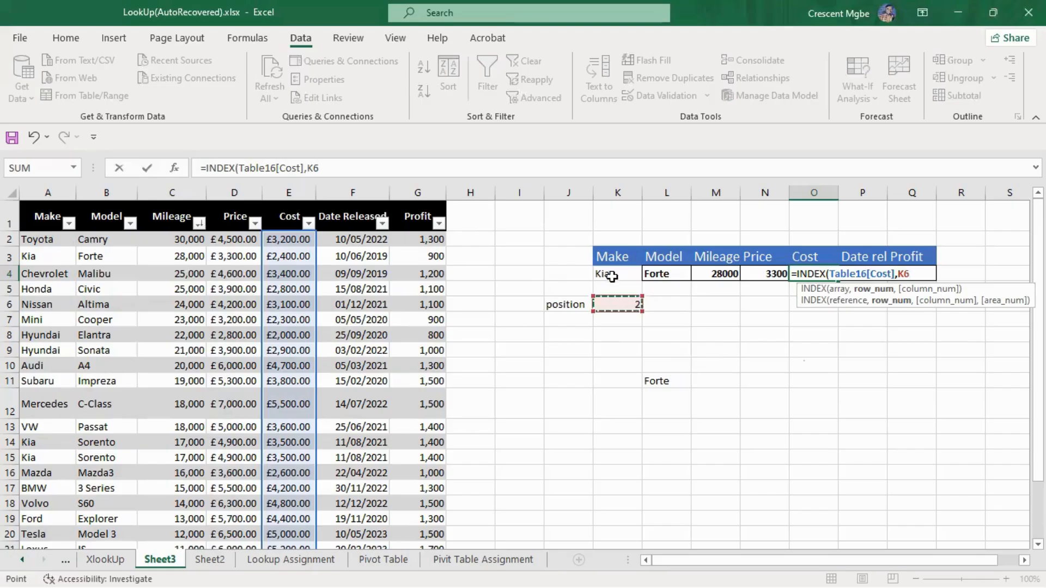
{"action": "key", "text": "Return"}
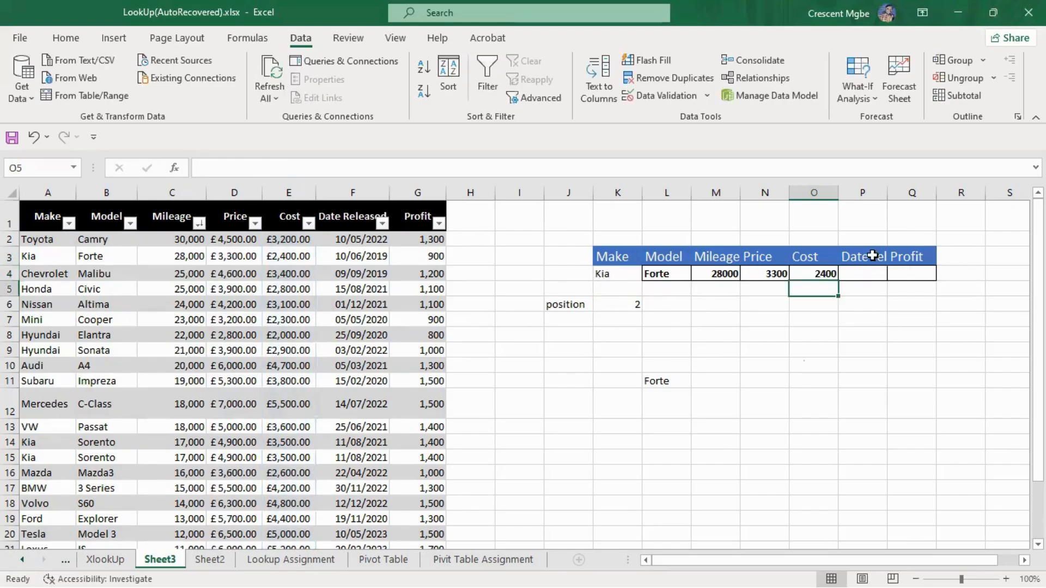
Begin an INDEX formula in the result row's release date cell P4.
{"action": "left_click", "coordinate": [867, 272]}
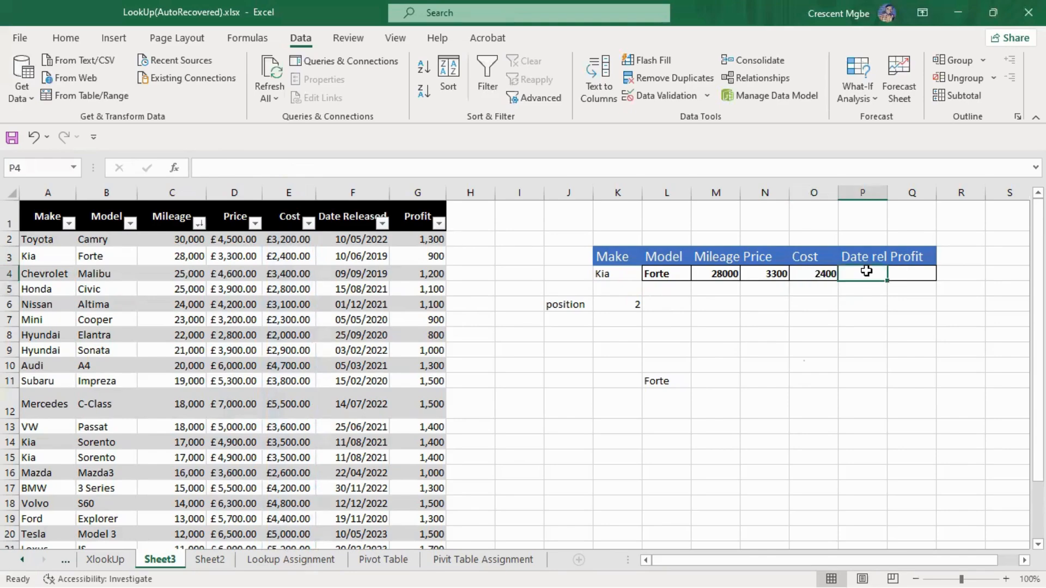
{"action": "type", "text": "=index"}
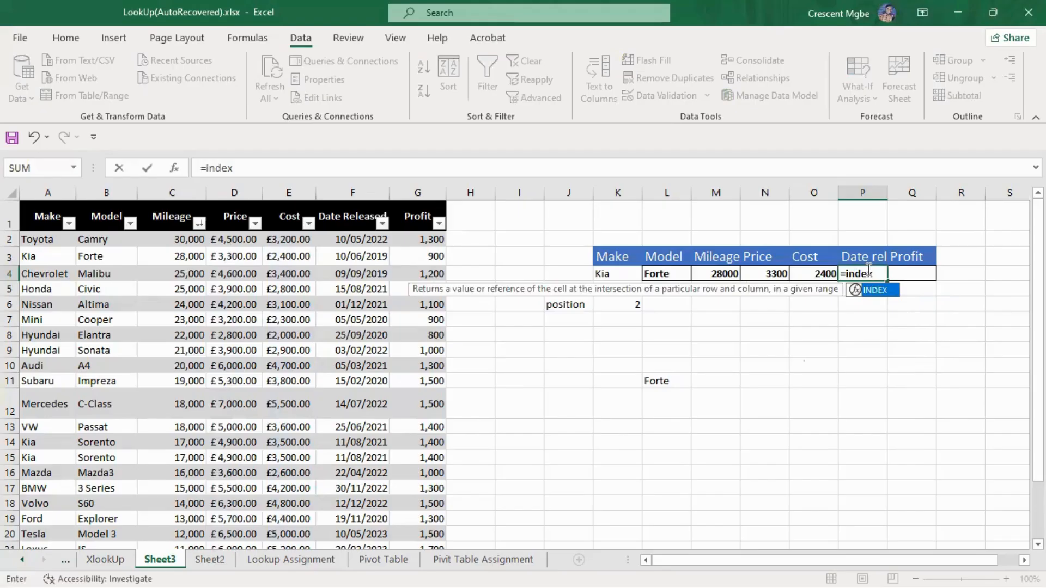
{"action": "key", "text": "Tab"}
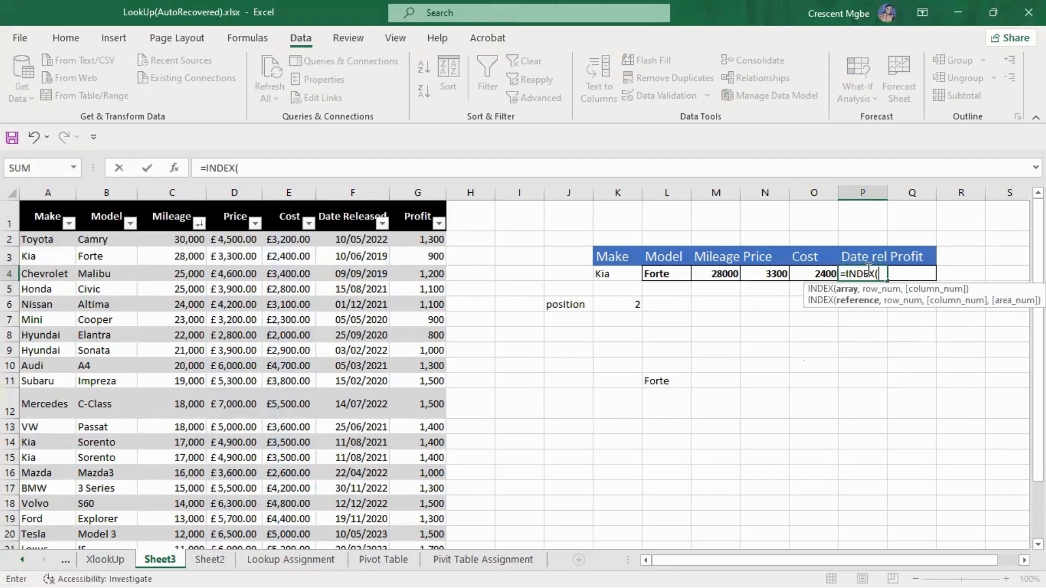
{"action": "left_click_drag", "start_coordinate": [349, 239], "coordinate": [371, 520]}
{"action": "scroll", "coordinate": [354, 400], "scroll_direction": "up", "scroll_amount": 2}
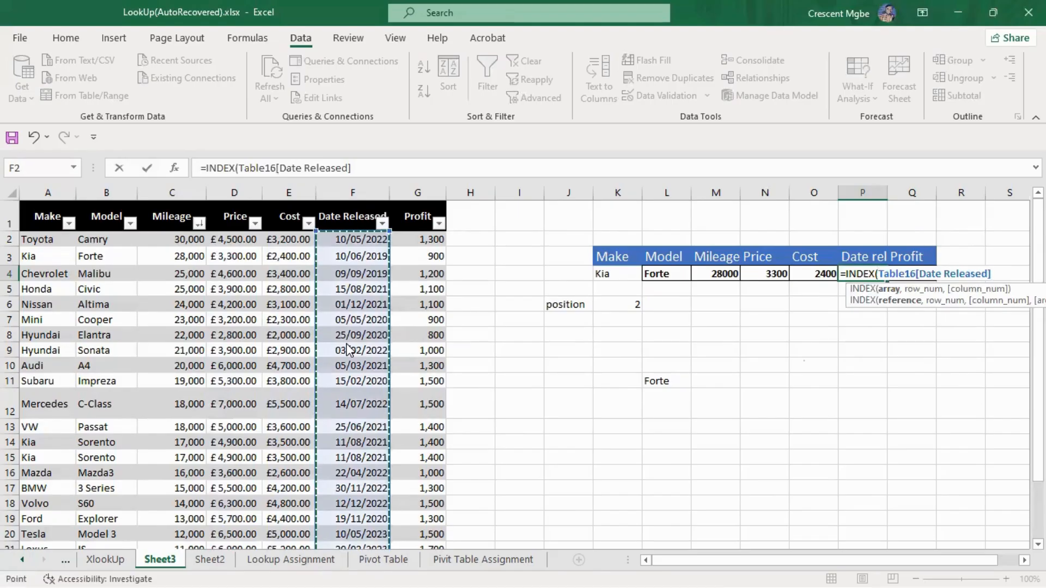
{"action": "key", "text": "BackSpace"}
{"action": "key", "text": "BackSpace"}
{"action": "key", "text": "BackSpace"}
{"action": "key", "text": "BackSpace"}
{"action": "key", "text": "BackSpace"}
{"action": "key", "text": "BackSpace"}
{"action": "key", "text": "BackSpace"}
{"action": "key", "text": "BackSpace"}
{"action": "key", "text": "BackSpace"}
{"action": "key", "text": "BackSpace"}
{"action": "key", "text": "BackSpace"}
{"action": "key", "text": "BackSpace"}
{"action": "key", "text": "BackSpace"}
{"action": "key", "text": "BackSpace"}
{"action": "key", "text": "BackSpace"}
{"action": "key", "text": "BackSpace"}
{"action": "key", "text": "BackSpace"}
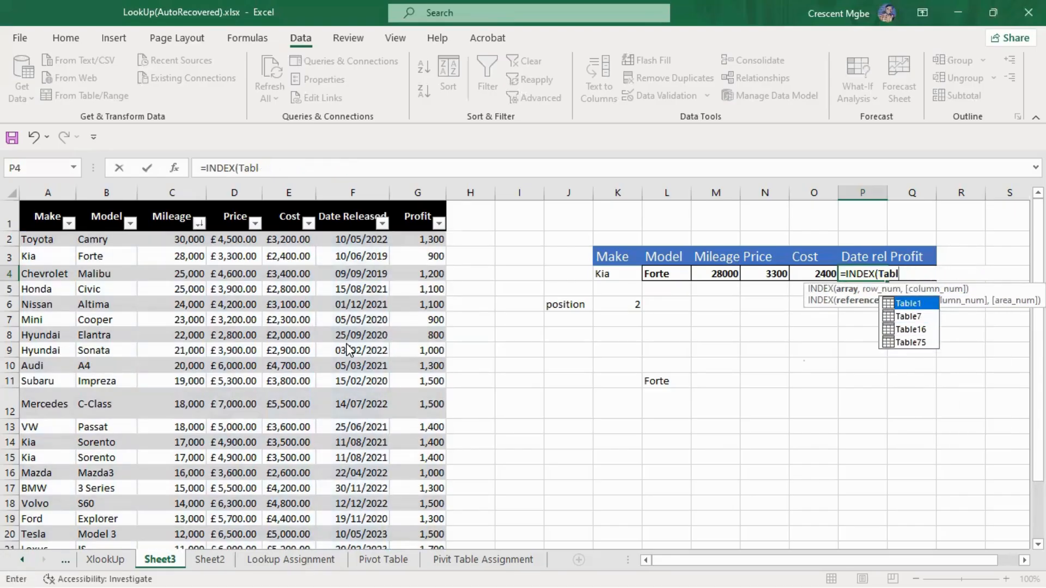
{"action": "key", "text": "BackSpace"}
{"action": "key", "text": "BackSpace"}
{"action": "key", "text": "BackSpace"}
{"action": "key", "text": "BackSpace"}
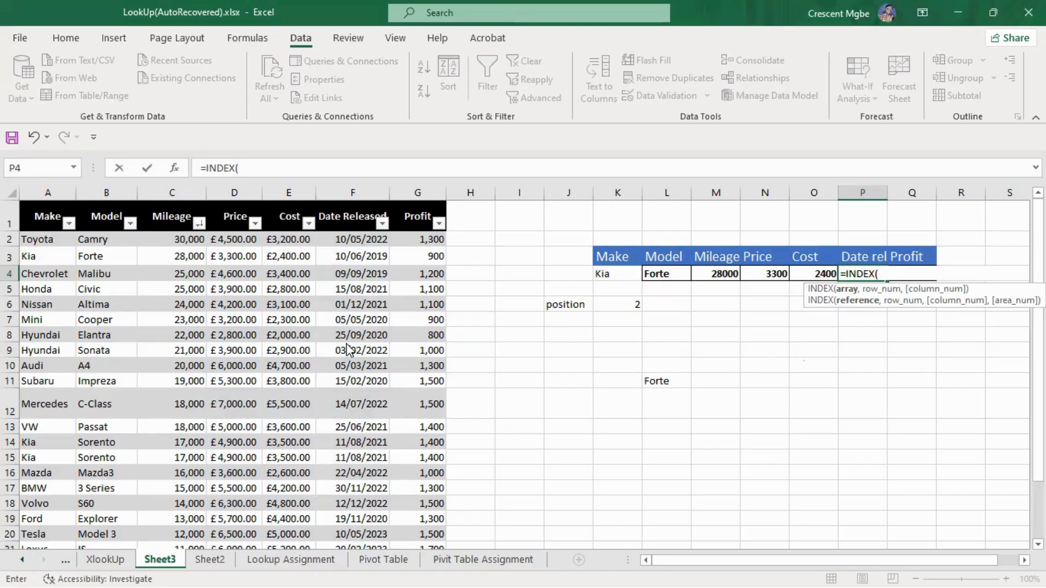
Specify the INDEX array in P4 as a plain cell range in the Date Released column, starting with F2:.
{"action": "type", "text": "F2:"}
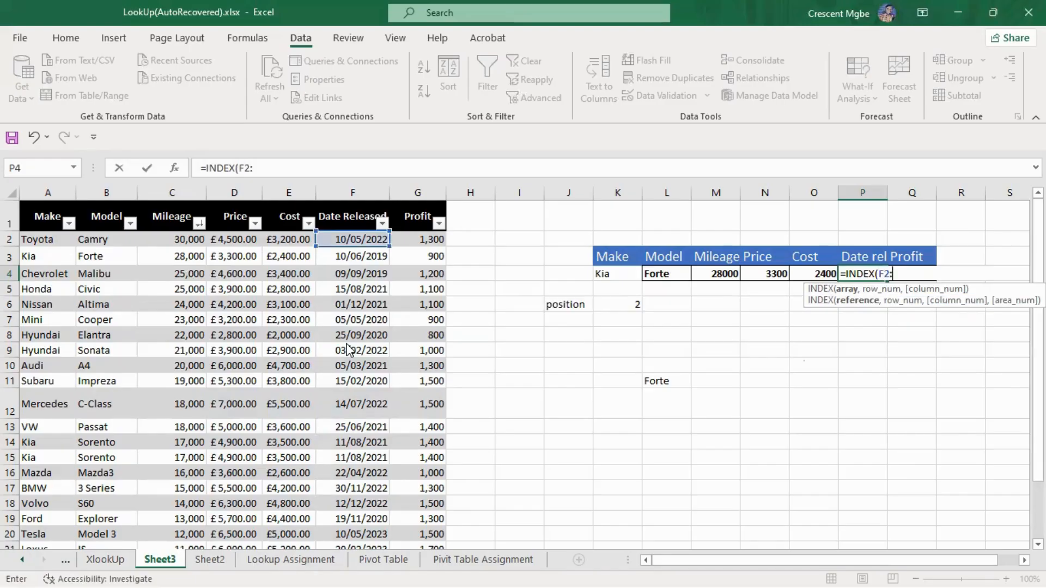
{"action": "scroll", "coordinate": [368, 326], "scroll_direction": "down", "scroll_amount": 2}
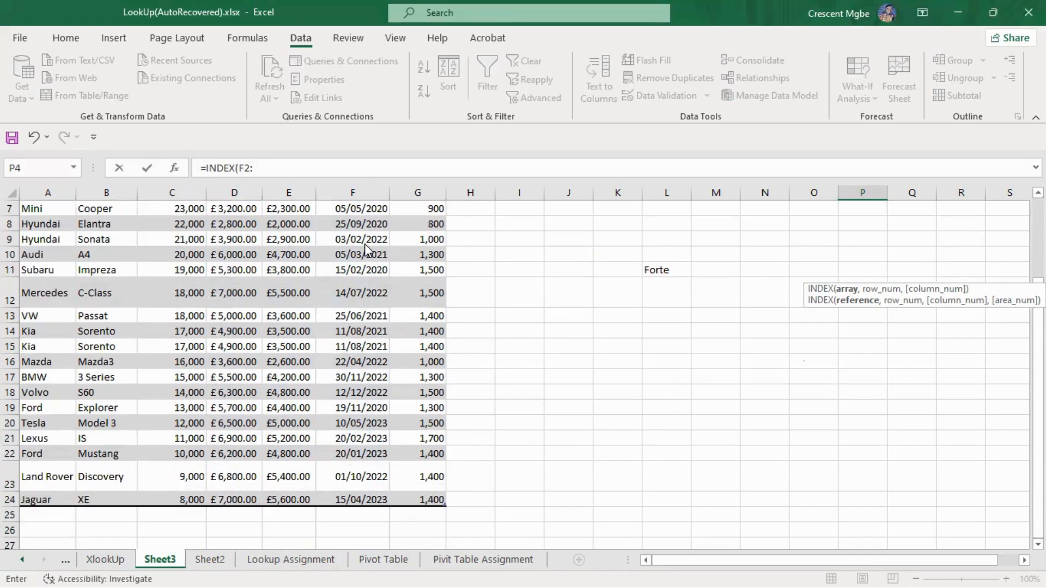
{"action": "scroll", "coordinate": [372, 504], "scroll_direction": "up", "scroll_amount": 2}
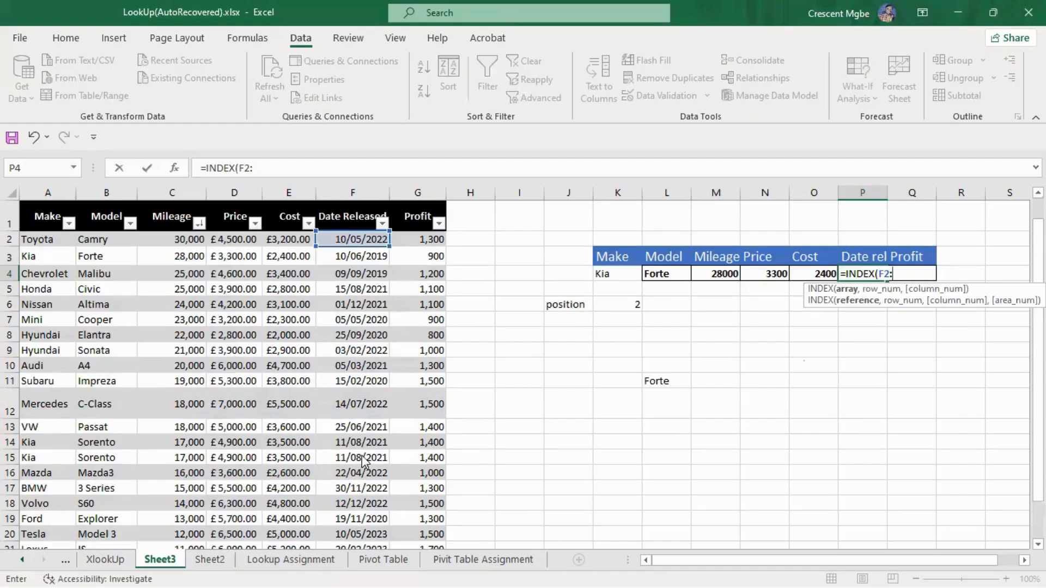
{"action": "type", "text": "F4,"}
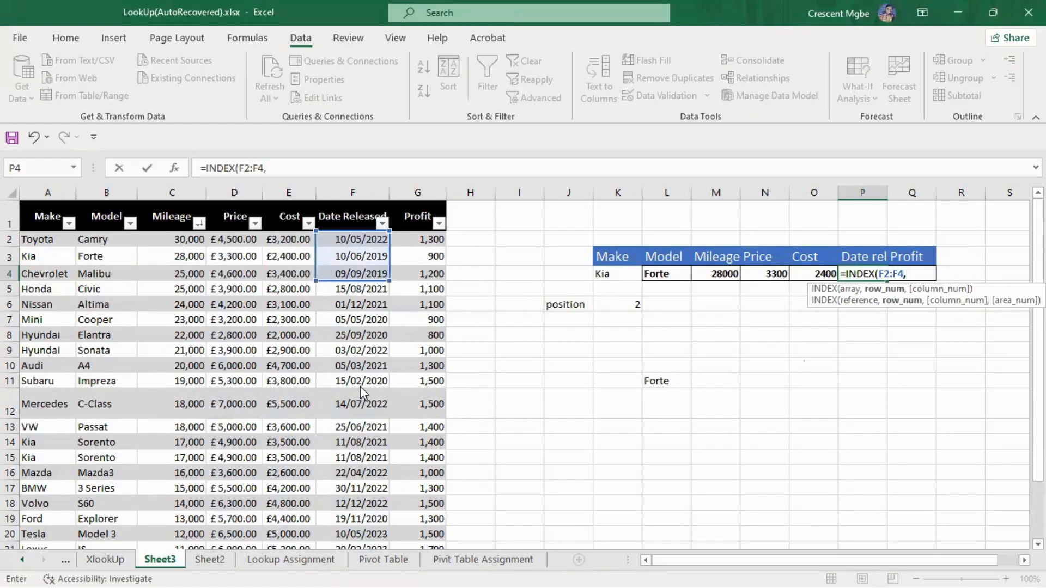
{"action": "left_click", "coordinate": [615, 308]}
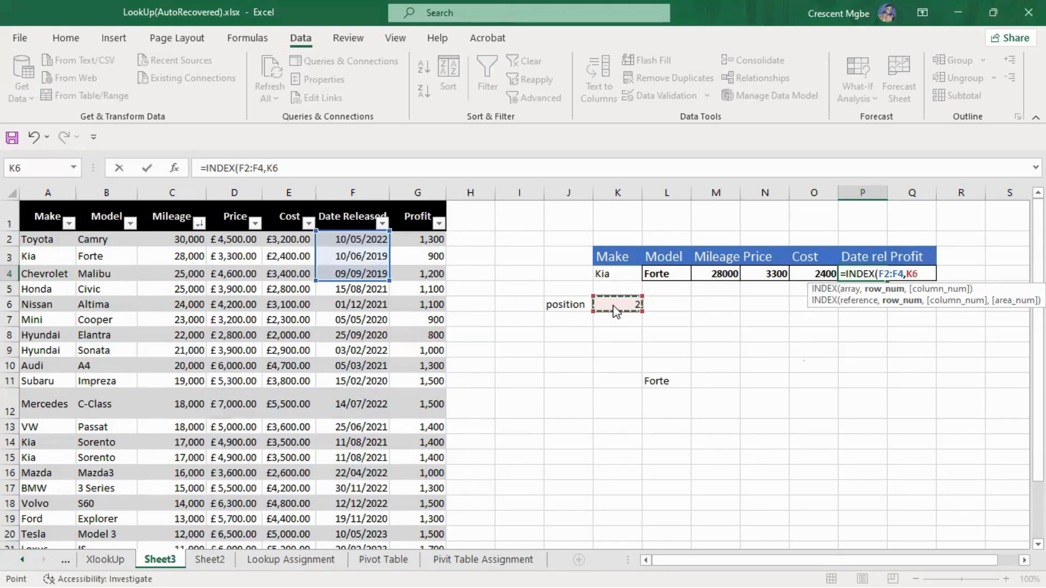
{"action": "type", "text": ","}
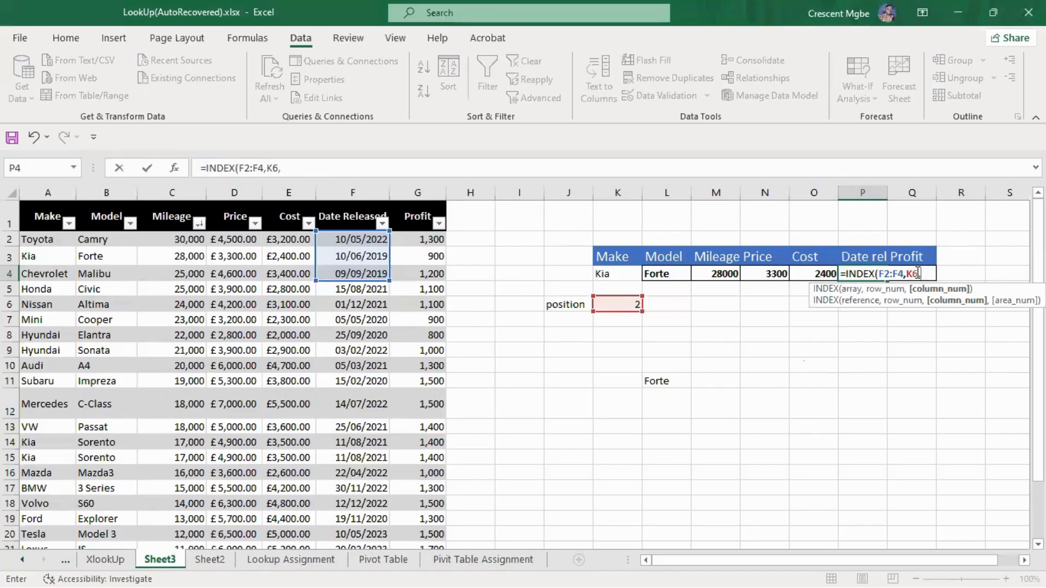
{"action": "key", "text": "Left"}
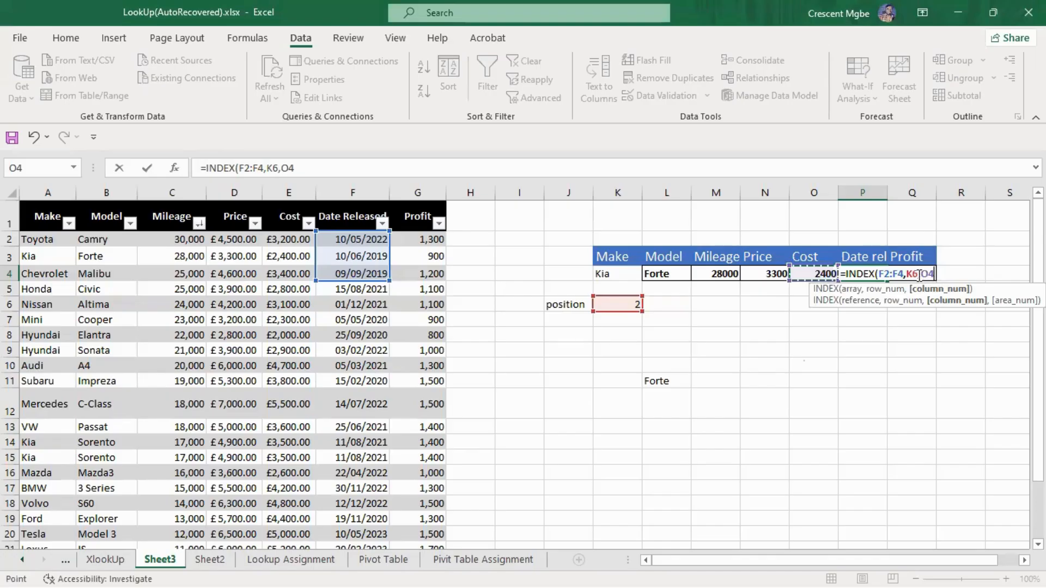
{"action": "left_click", "coordinate": [888, 270]}
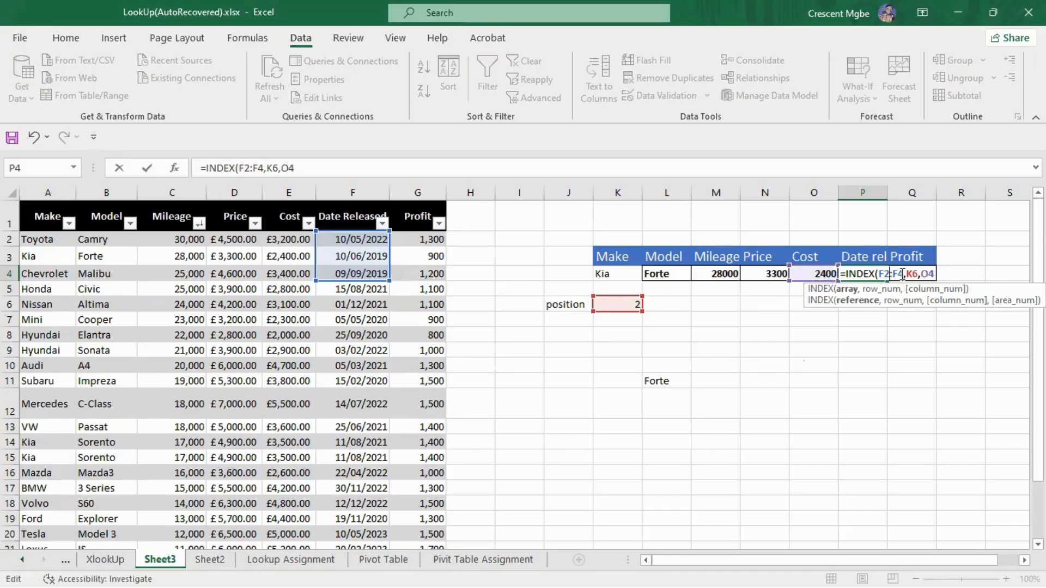
{"action": "key", "text": "BackSpace"}
{"action": "key", "text": "BackSpace"}
{"action": "key", "text": "BackSpace"}
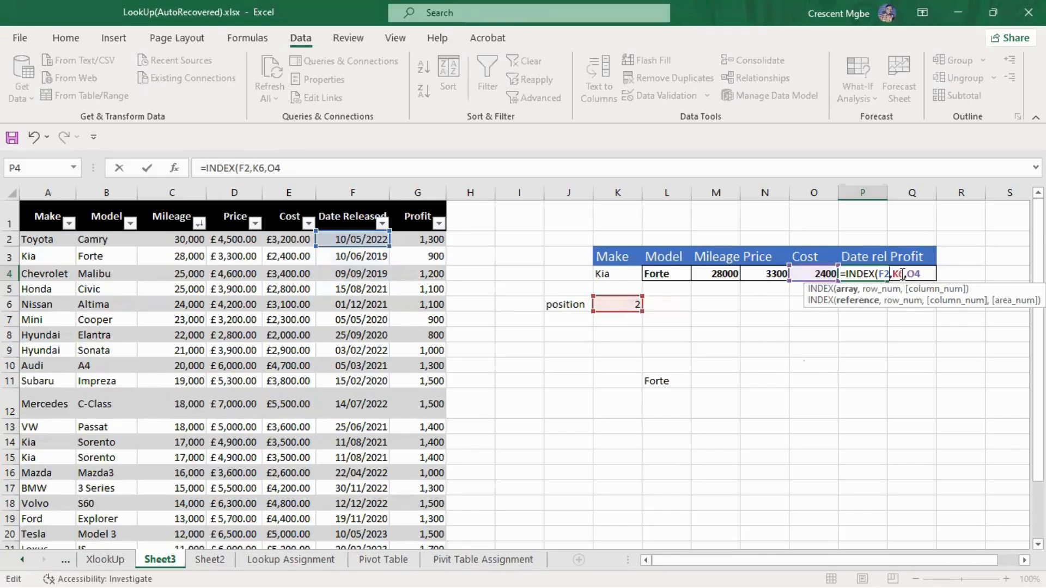
{"action": "key", "text": "Delete"}
{"action": "key", "text": "Delete"}
{"action": "key", "text": "Delete"}
{"action": "key", "text": "Delete"}
{"action": "key", "text": "Delete"}
{"action": "key", "text": "Delete"}
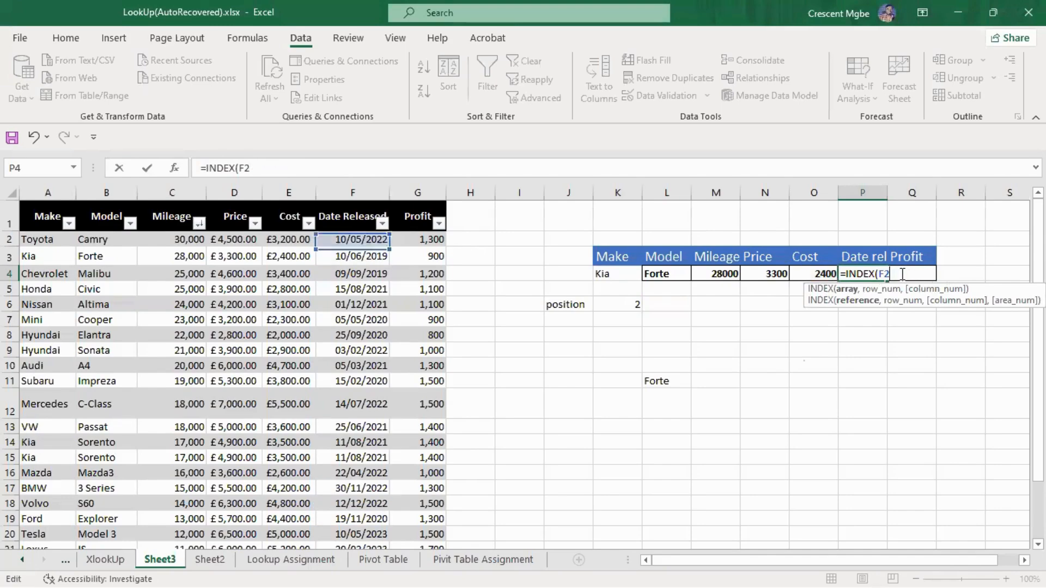
Complete the date-released lookup in P4 as =INDEX(F2:F24,K6,6).
{"action": "type", "text": ":F24"}
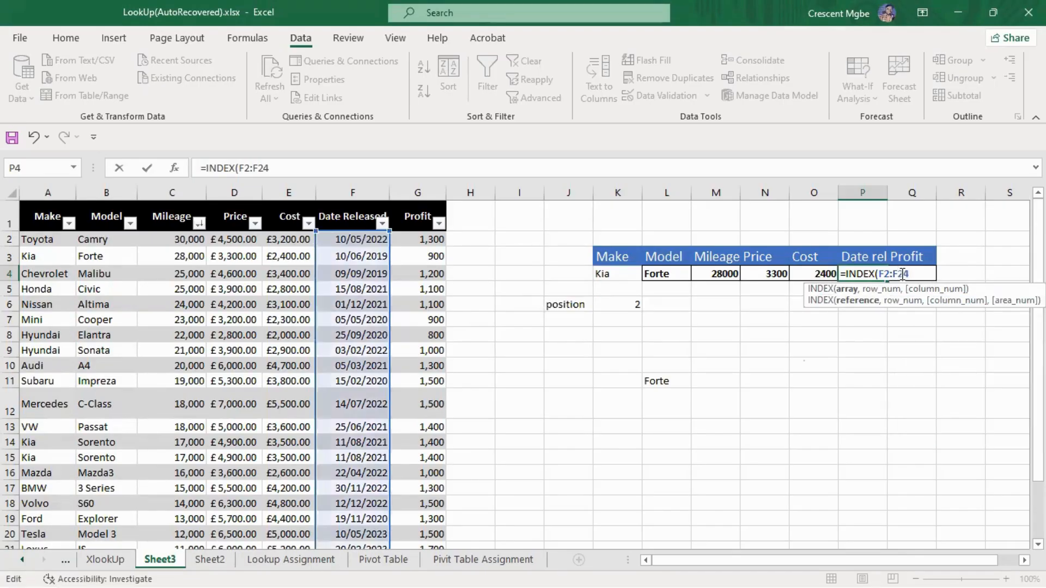
{"action": "type", "text": ","}
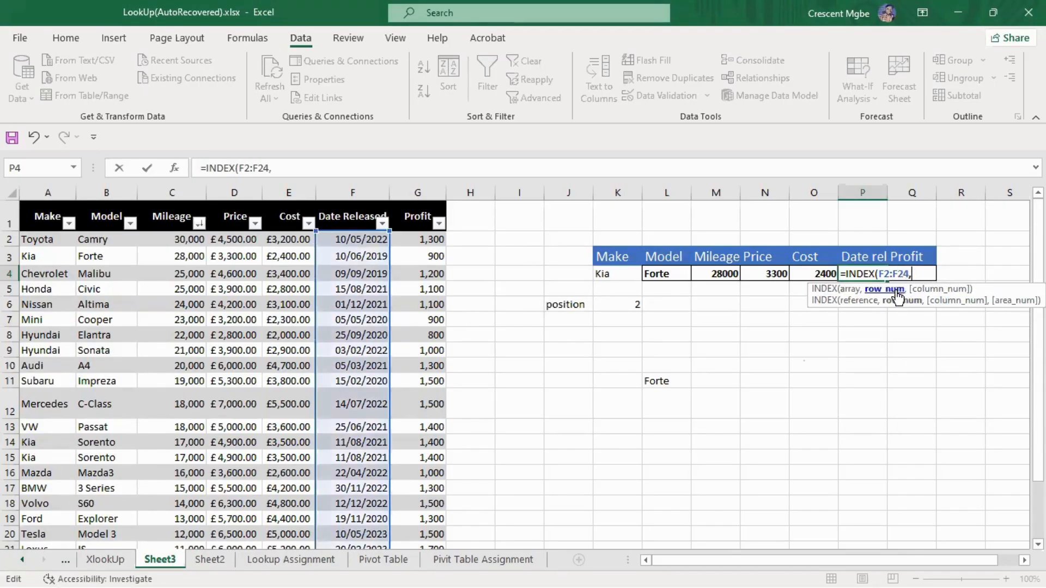
{"action": "left_click", "coordinate": [629, 305]}
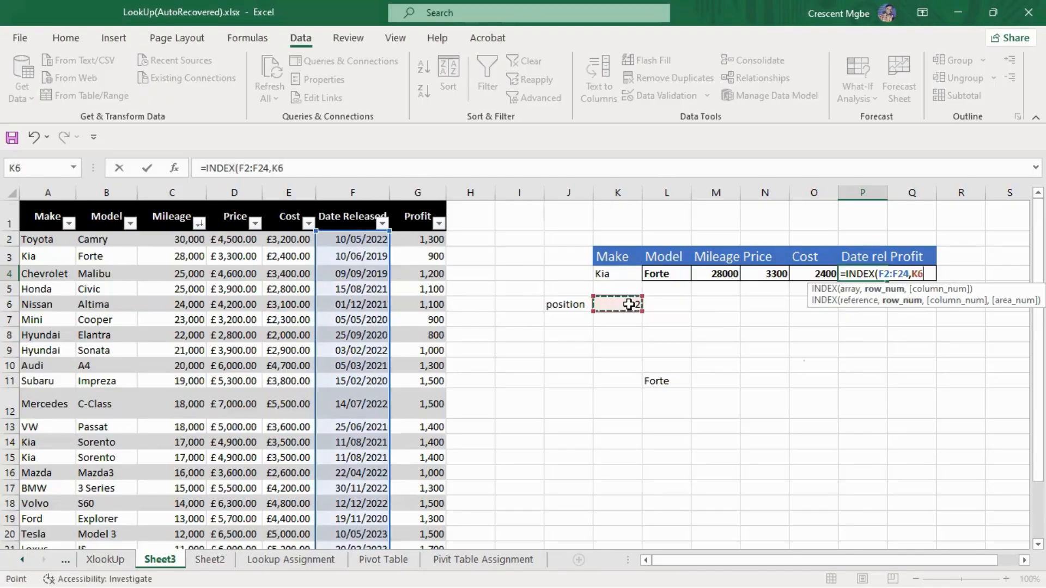
{"action": "type", "text": ","}
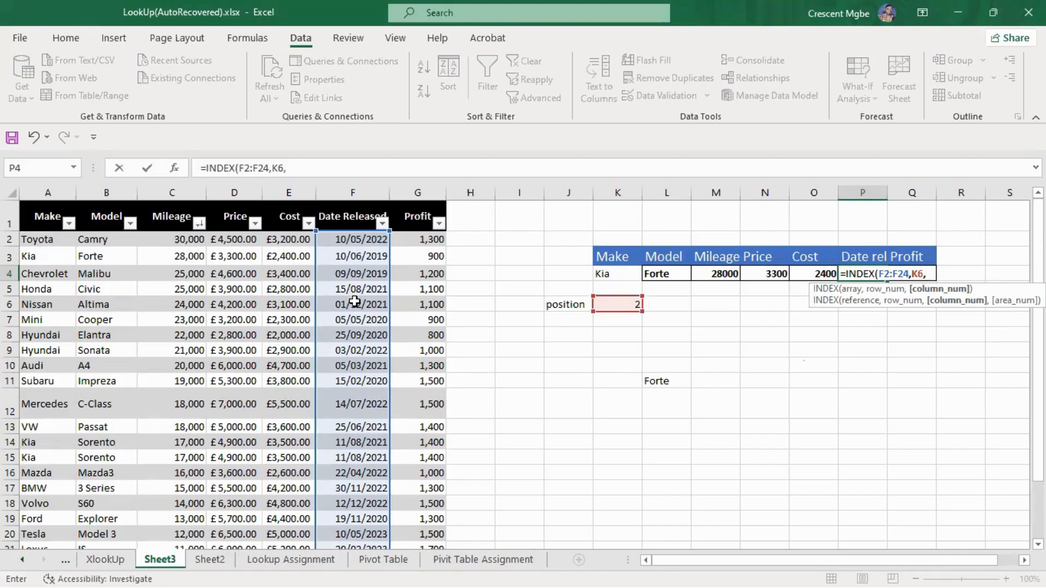
{"action": "key", "text": "Return"}
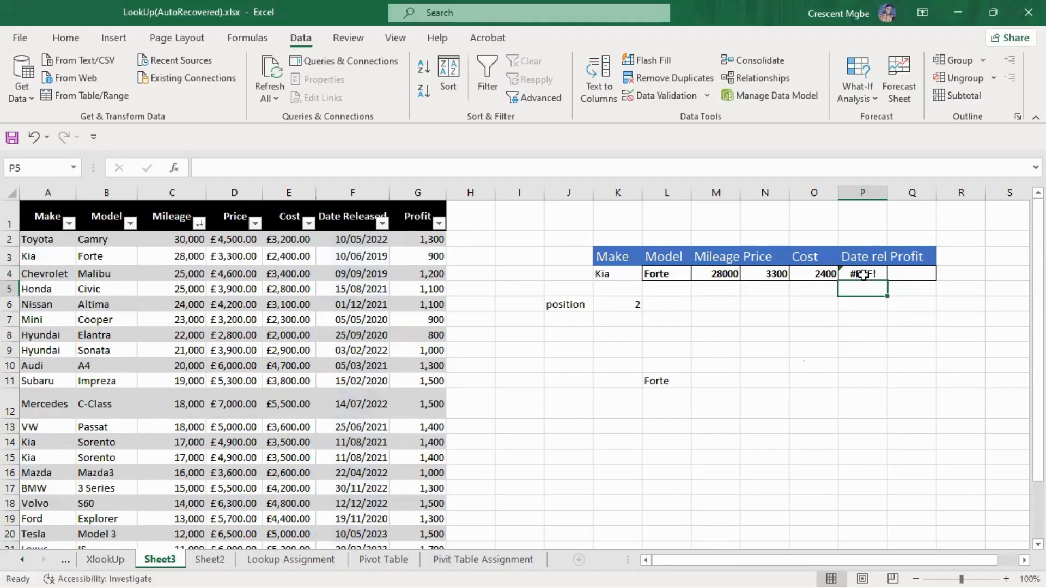
Remove the column-number argument from the INDEX formula in P4, leaving the array F2:F24 and the row K6.
{"action": "left_click", "coordinate": [863, 274]}
{"action": "left_click", "coordinate": [294, 170]}
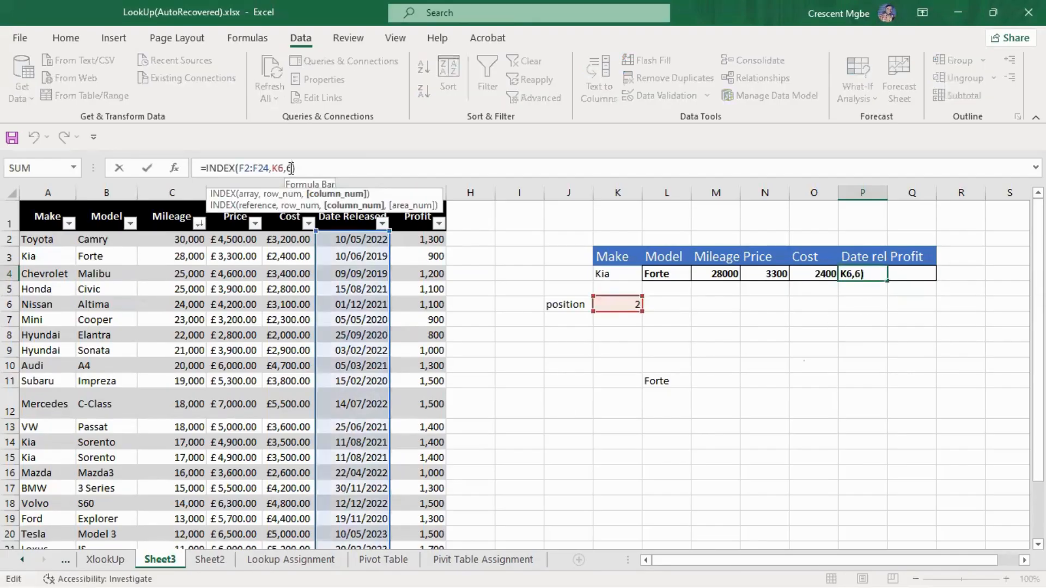
{"action": "key", "text": "BackSpace"}
{"action": "key", "text": "BackSpace"}
{"action": "key", "text": "Return"}
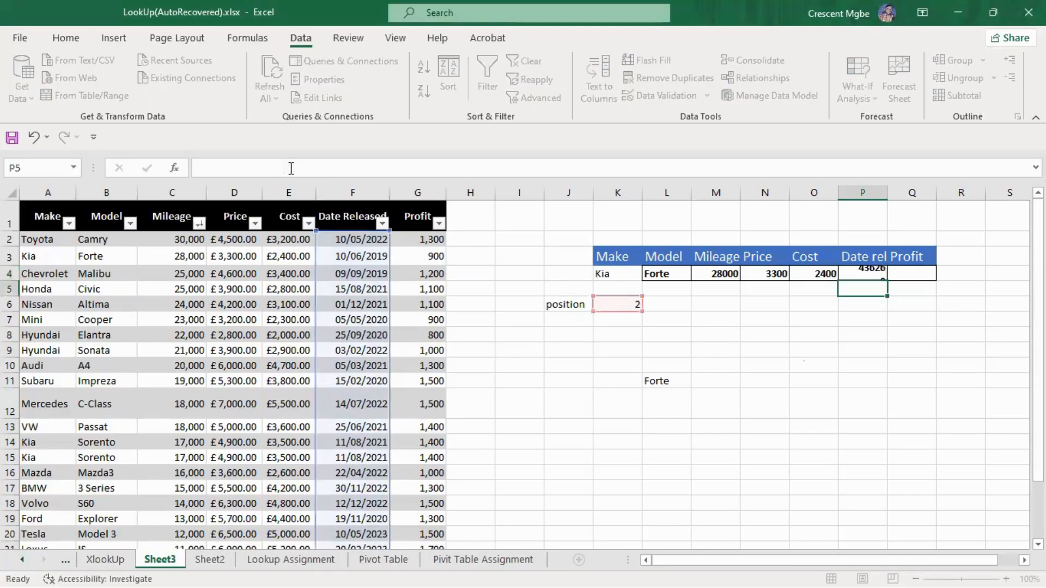
Enter =INDEX(G2:G24,K6) in Q4 to look up the profit.
{"action": "left_click", "coordinate": [906, 274]}
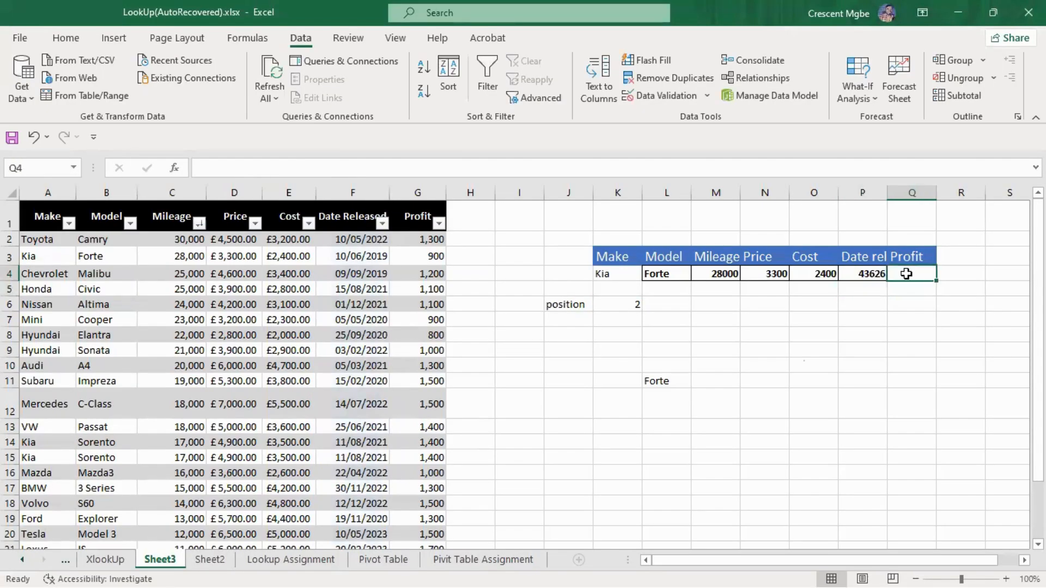
{"action": "type", "text": "=INDE"}
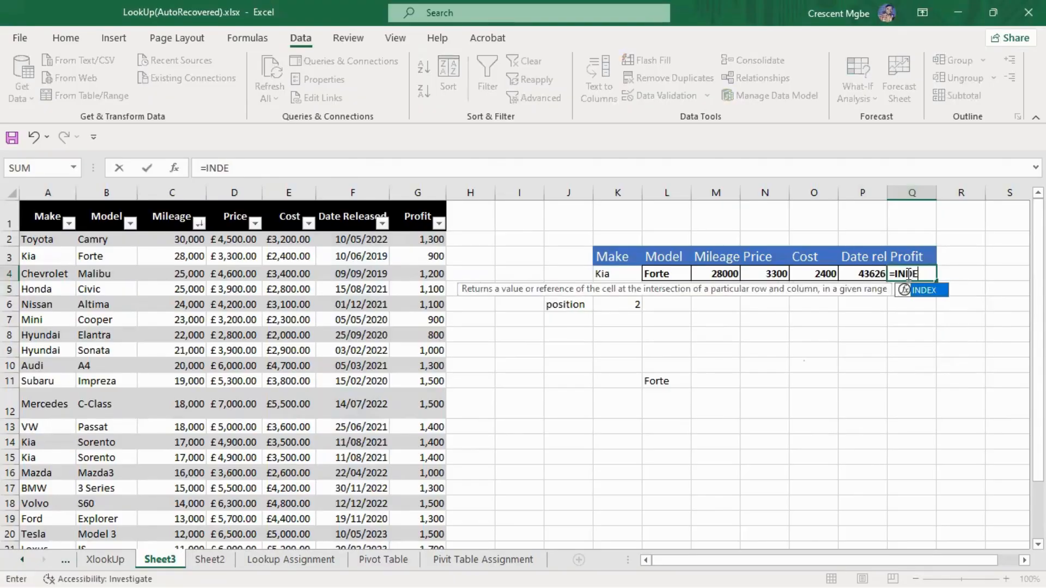
{"action": "type", "text": "X("}
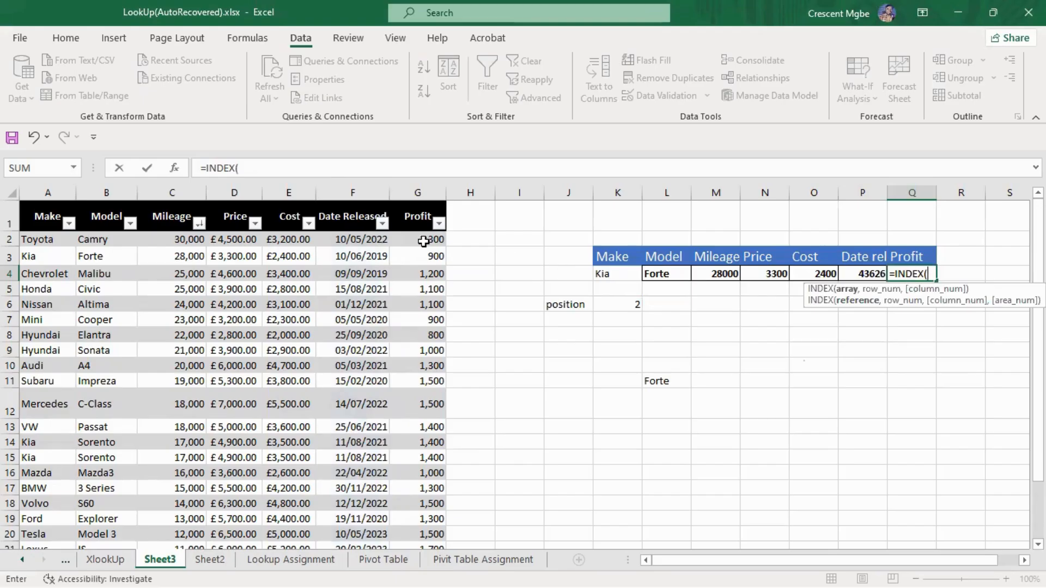
{"action": "type", "text": "G"}
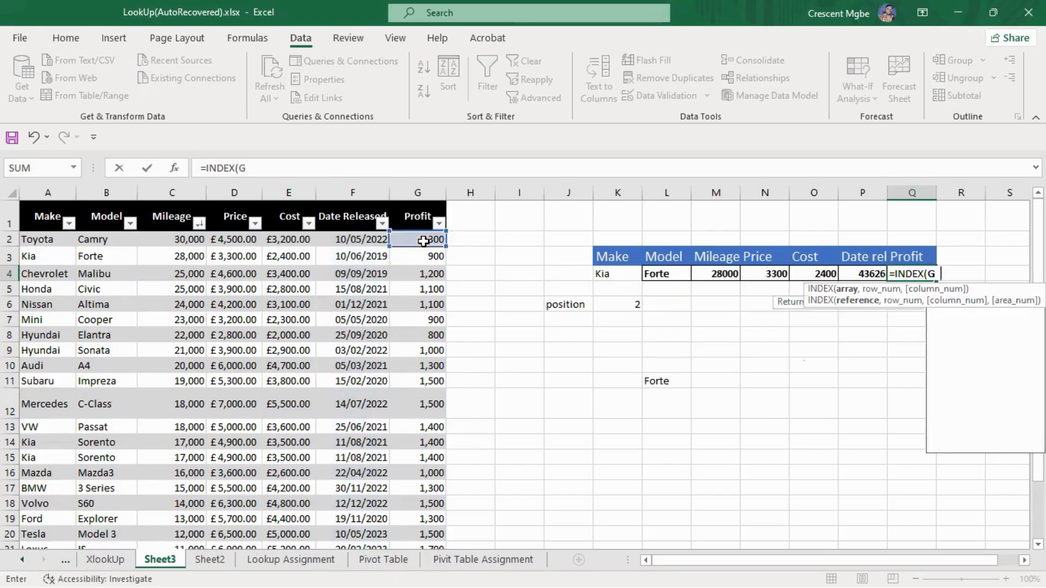
{"action": "type", "text": "2:G2"}
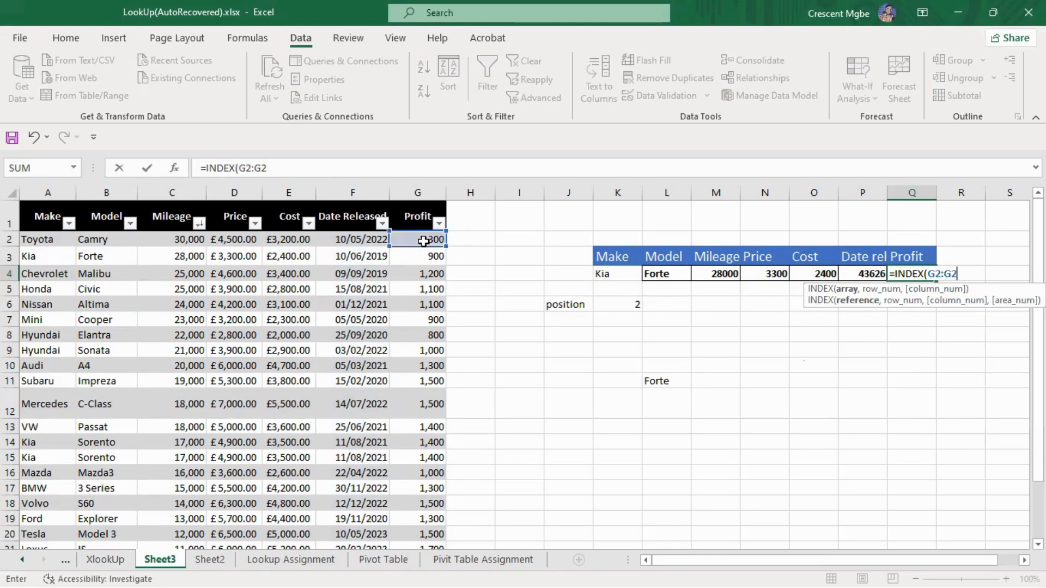
{"action": "type", "text": "4,"}
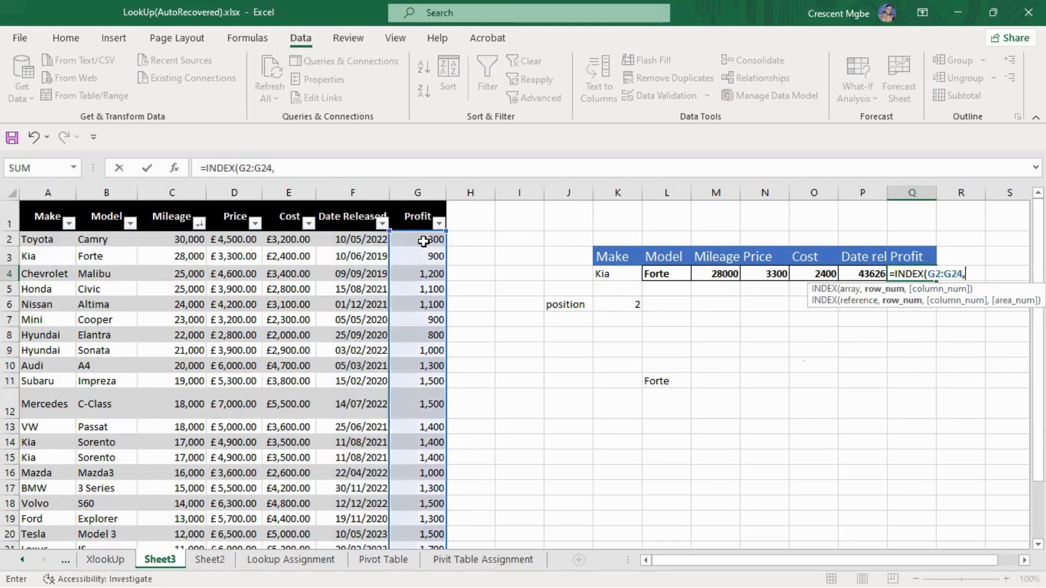
{"action": "left_click", "coordinate": [628, 306]}
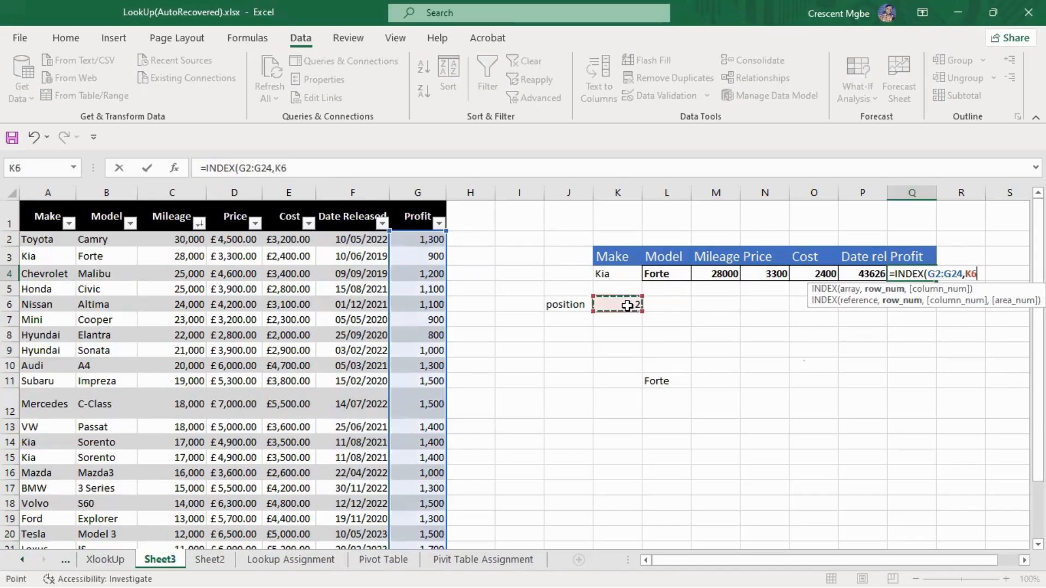
{"action": "key", "text": "Return"}
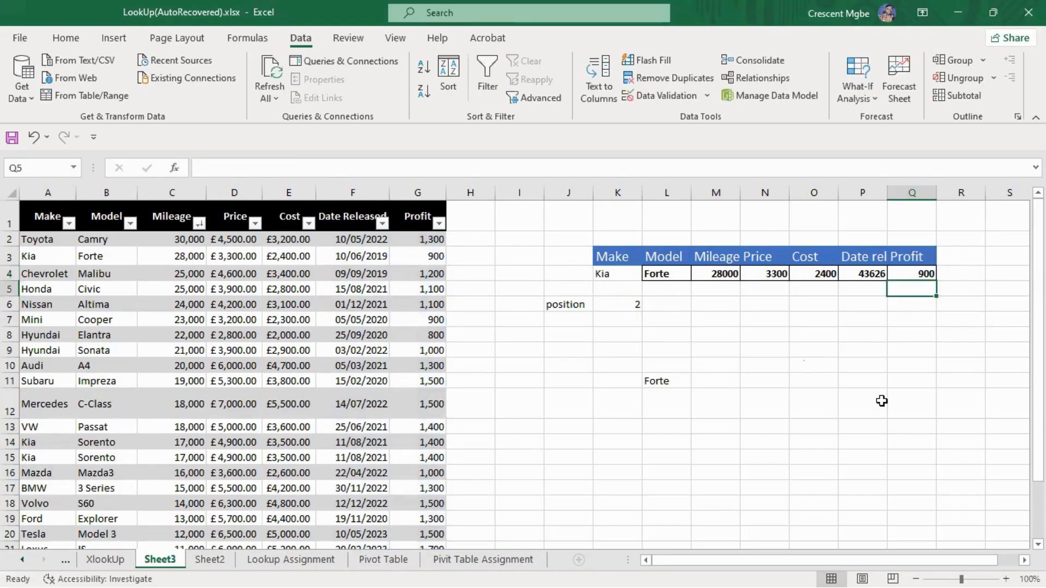
{"action": "left_click", "coordinate": [882, 402]}
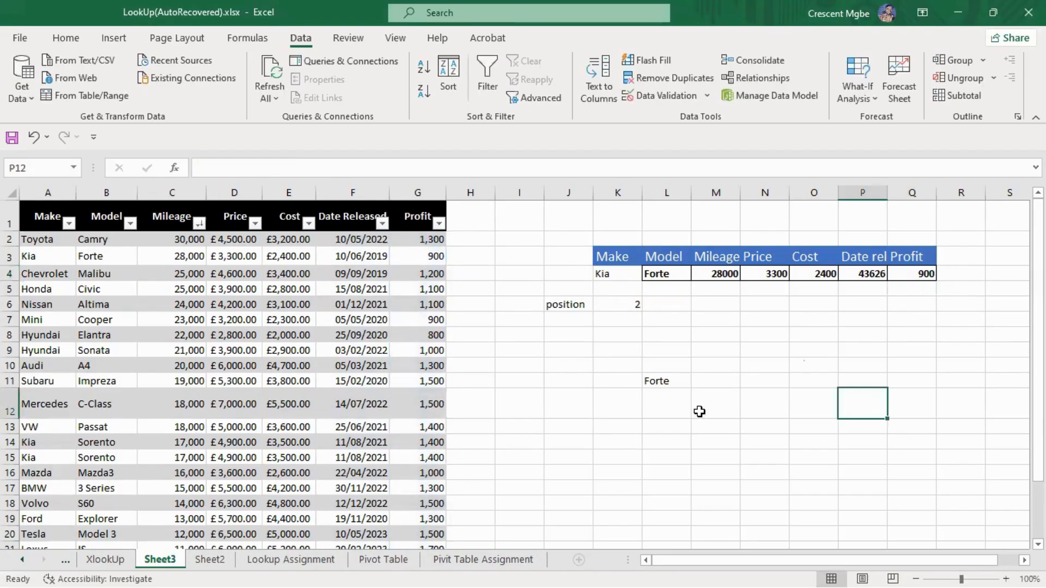
Choose Toyota as the make in K4 to test the lookup row.
{"action": "left_click", "coordinate": [610, 274]}
{"action": "left_click", "coordinate": [649, 274]}
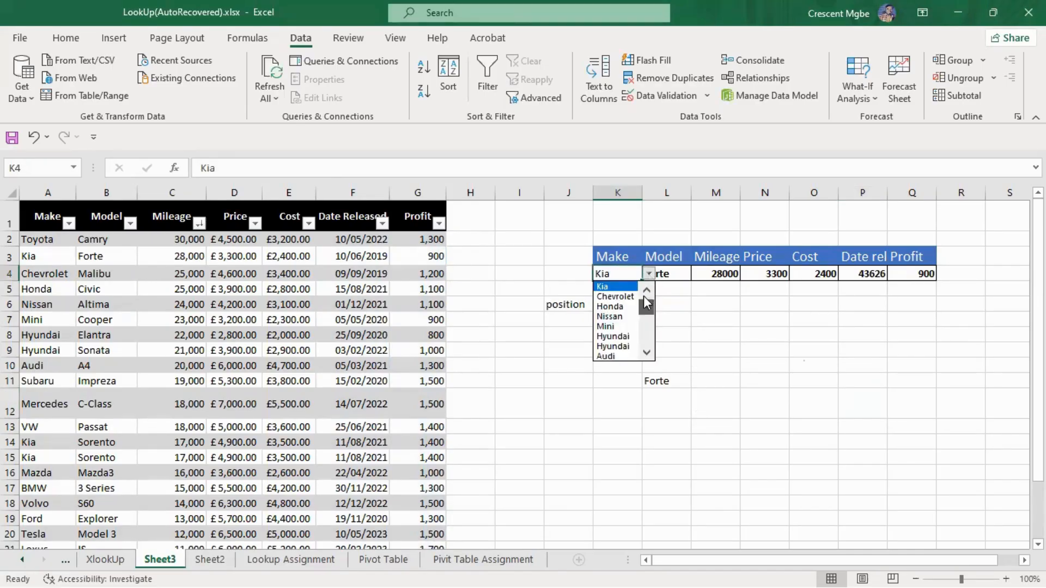
{"action": "left_click", "coordinate": [615, 289]}
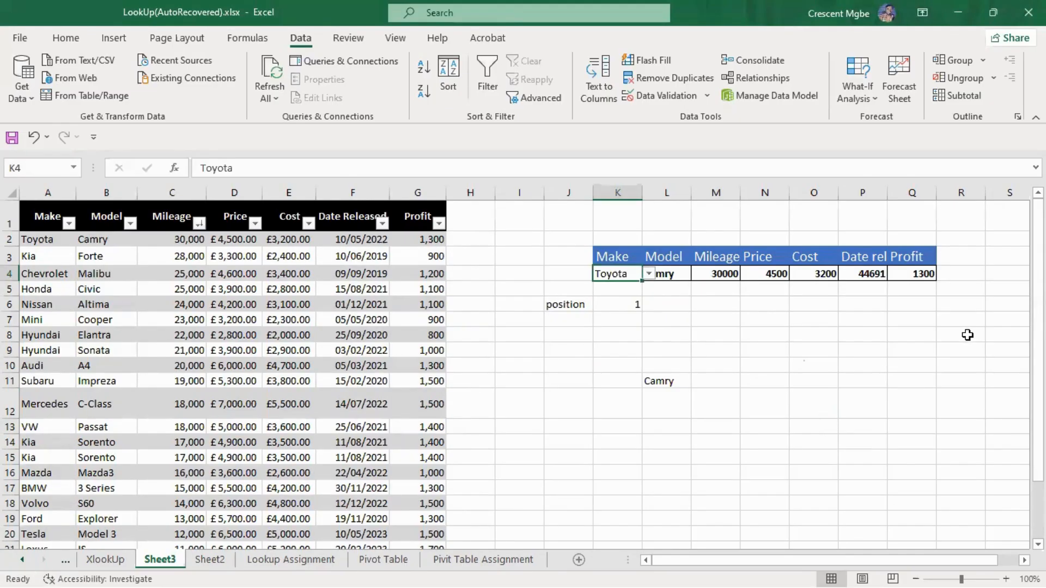
{"action": "left_click_drag", "start_coordinate": [577, 235], "coordinate": [931, 283]}
{"action": "left_click", "coordinate": [913, 361]}
Choose Jaguar as the make in K4 and check the lookup row against the source table.
{"action": "left_click", "coordinate": [631, 274]}
{"action": "left_click", "coordinate": [649, 274]}
{"action": "left_click_drag", "start_coordinate": [649, 308], "coordinate": [650, 357]}
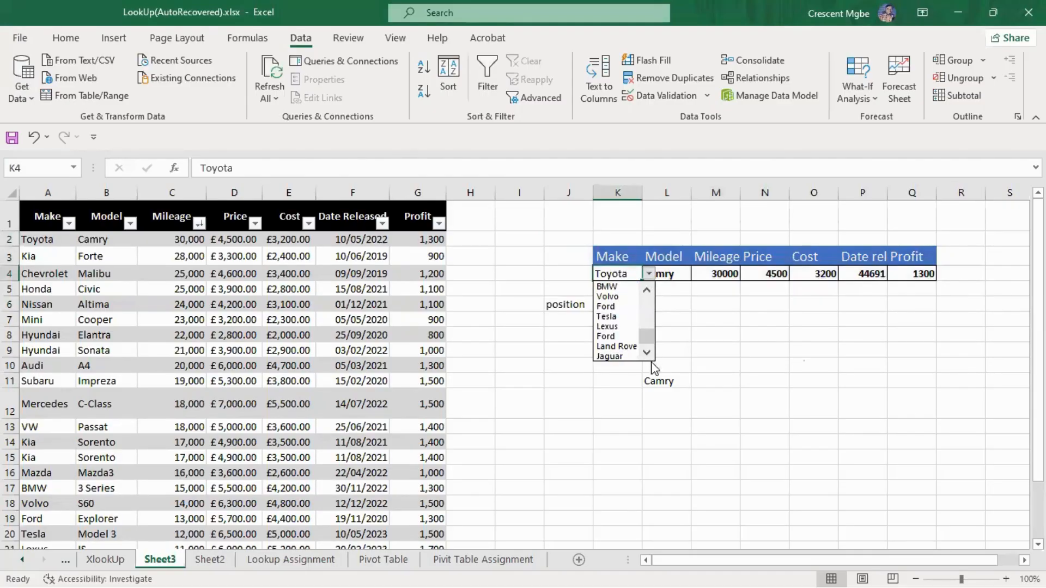
{"action": "left_click", "coordinate": [610, 357]}
{"action": "scroll", "coordinate": [330, 447], "scroll_direction": "down", "scroll_amount": 3}
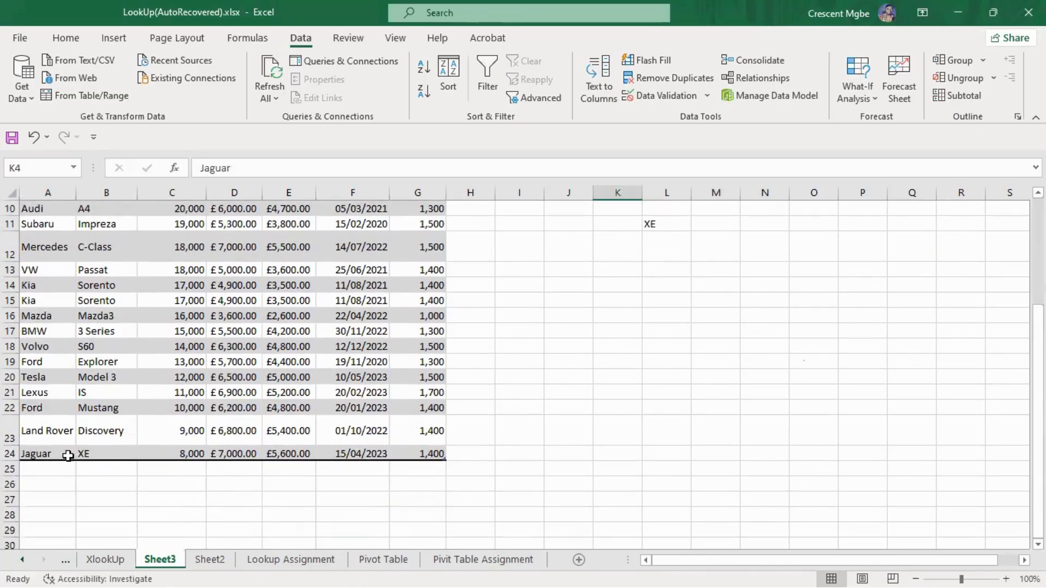
{"action": "scroll", "coordinate": [71, 456], "scroll_direction": "up", "scroll_amount": 3}
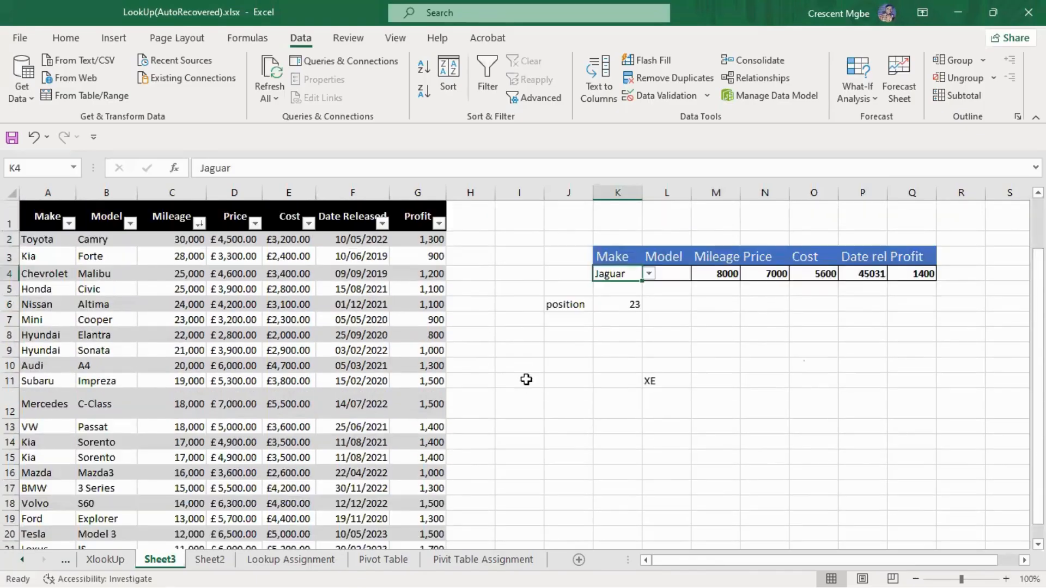
Replace the make in K4 with Tesla.
{"action": "double_click", "coordinate": [628, 275]}
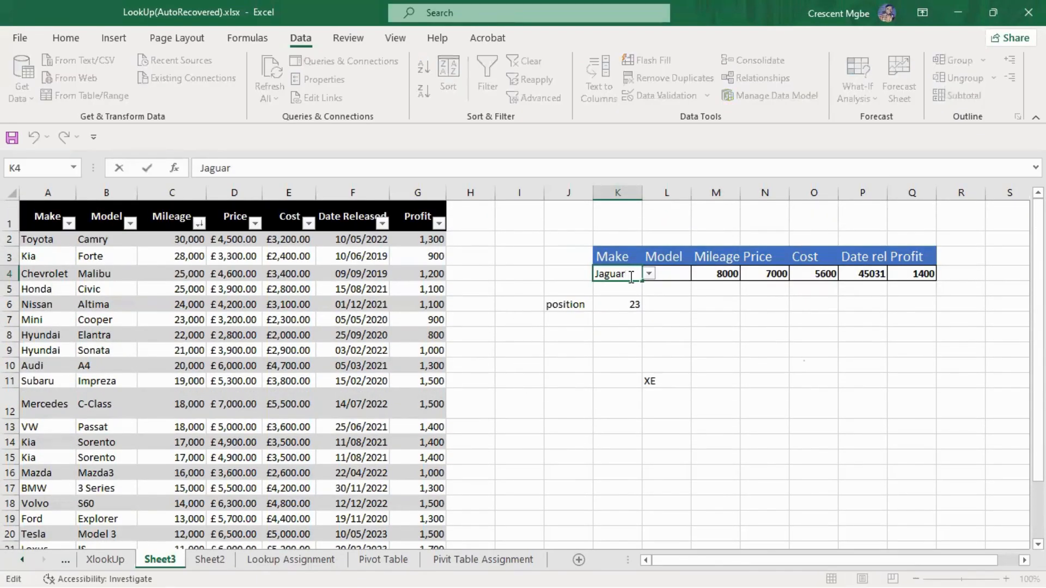
{"action": "key", "text": "BackSpace"}
{"action": "key", "text": "BackSpace"}
{"action": "key", "text": "BackSpace"}
{"action": "key", "text": "BackSpace"}
{"action": "key", "text": "Return"}
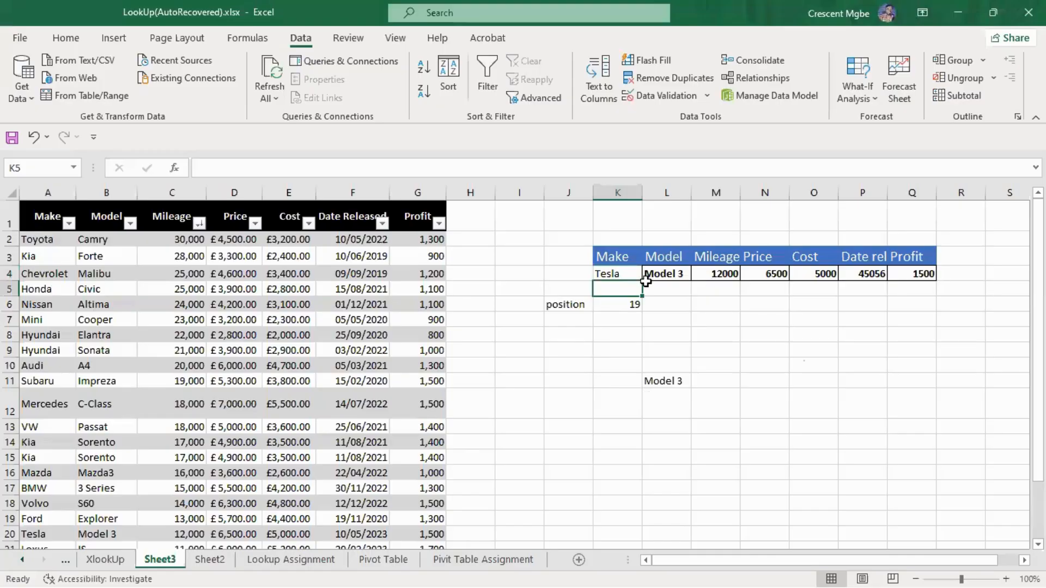
{"action": "left_click", "coordinate": [624, 276]}
{"action": "double_click", "coordinate": [625, 276]}
{"action": "key", "text": "BackSpace"}
{"action": "key", "text": "BackSpace"}
{"action": "key", "text": "BackSpace"}
{"action": "key", "text": "BackSpace"}
{"action": "key", "text": "Tab"}
{"action": "type", "text": "v"}
{"action": "key", "text": "Tab"}
{"action": "type", "text": "ol"}
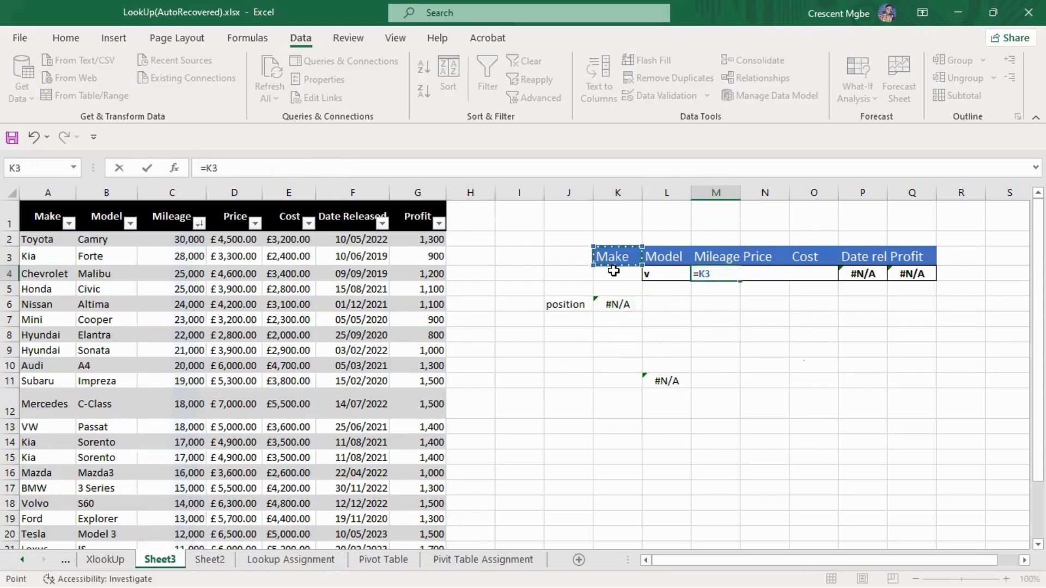
{"action": "left_click", "coordinate": [615, 273]}
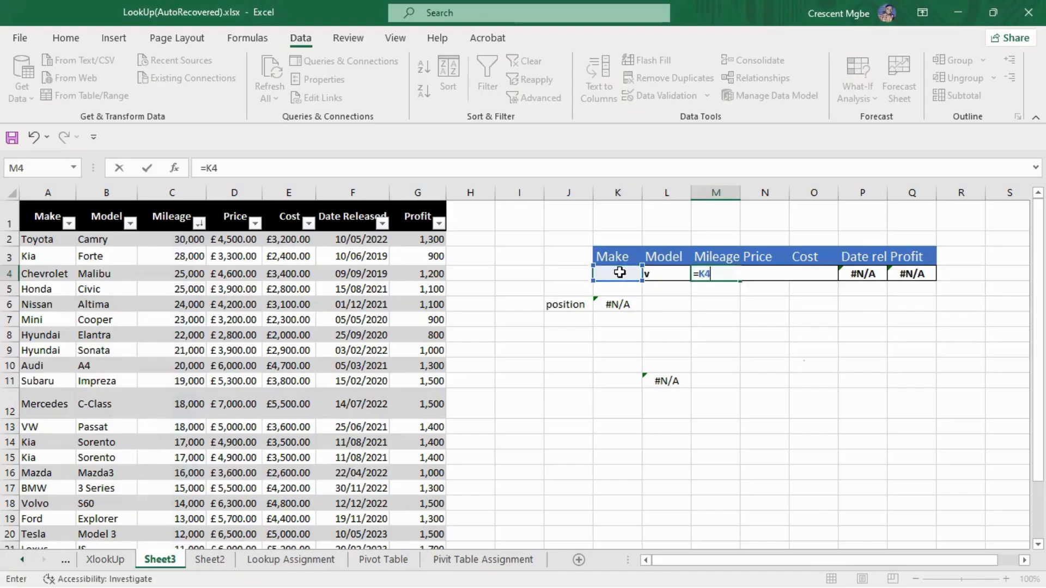
{"action": "left_click", "coordinate": [765, 320]}
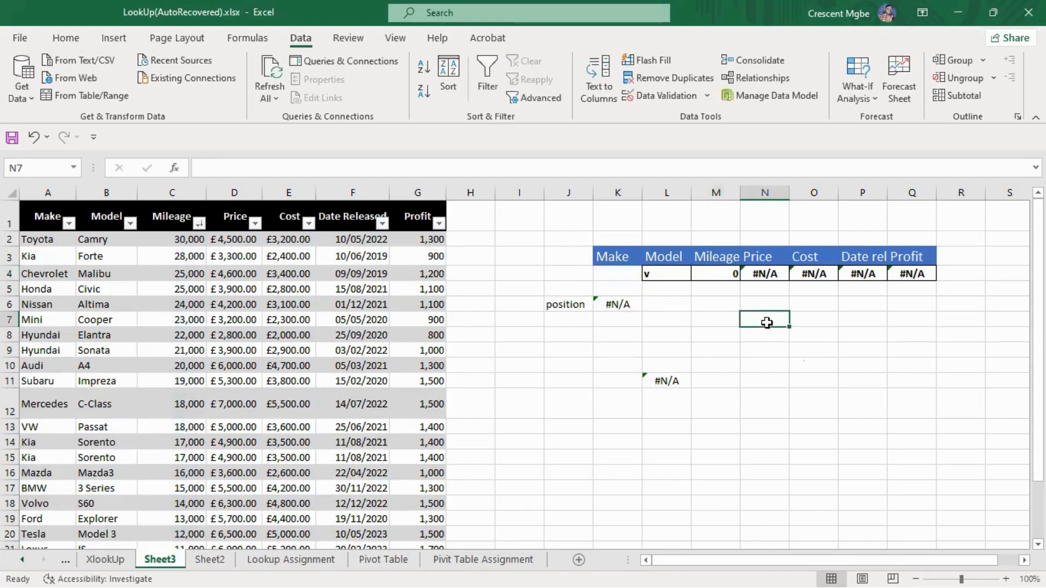
{"action": "key", "text": "ctrl+z"}
{"action": "key", "text": "ctrl+z"}
{"action": "key", "text": "ctrl+z"}
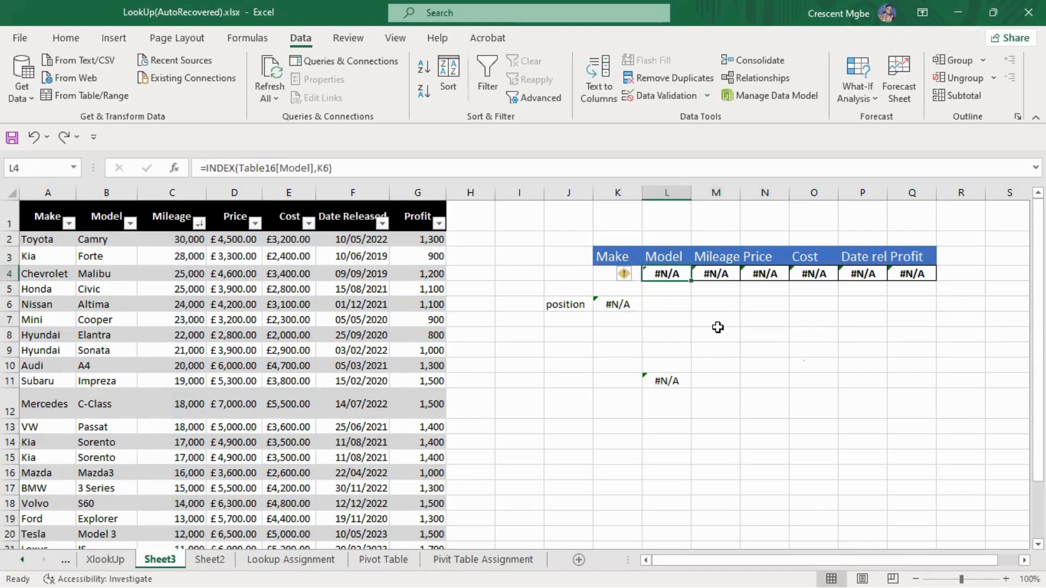
{"action": "left_click", "coordinate": [598, 347]}
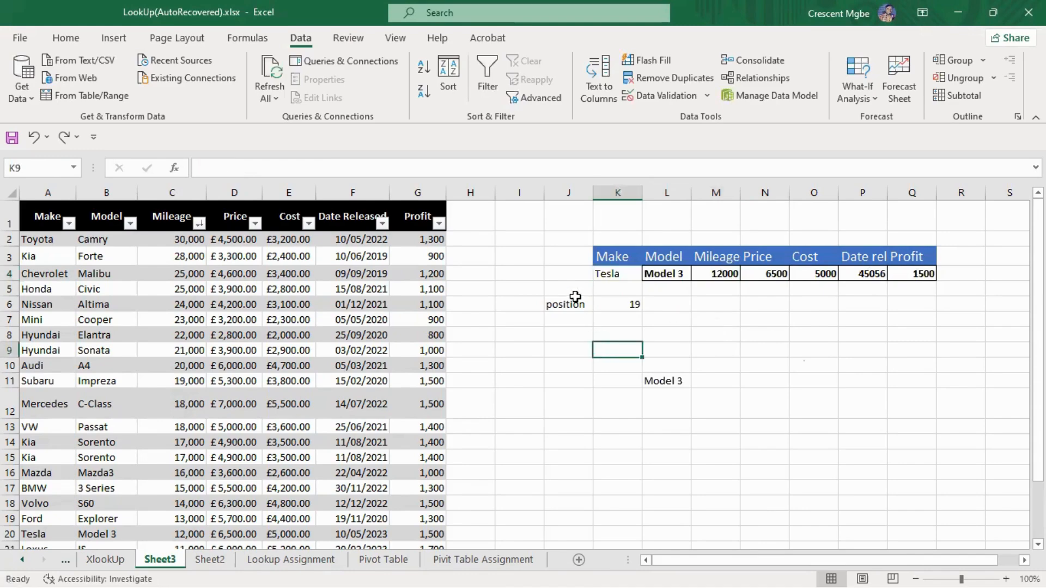
Replace the make in K4 with Volvo to test the lookup row.
{"action": "left_click", "coordinate": [621, 275]}
{"action": "double_click", "coordinate": [628, 273]}
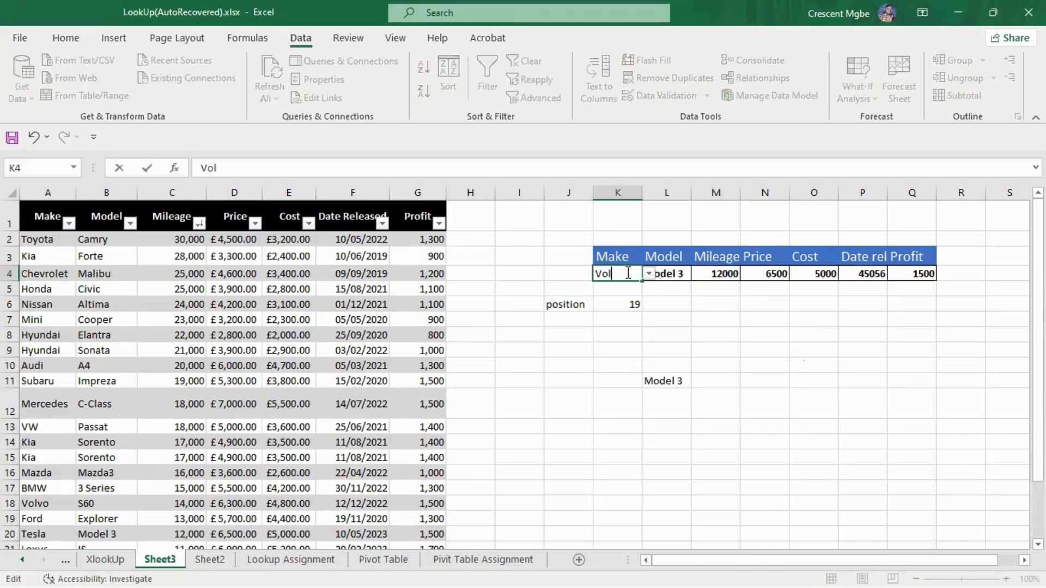
{"action": "type", "text": "Volvo"}
{"action": "key", "text": "Return"}
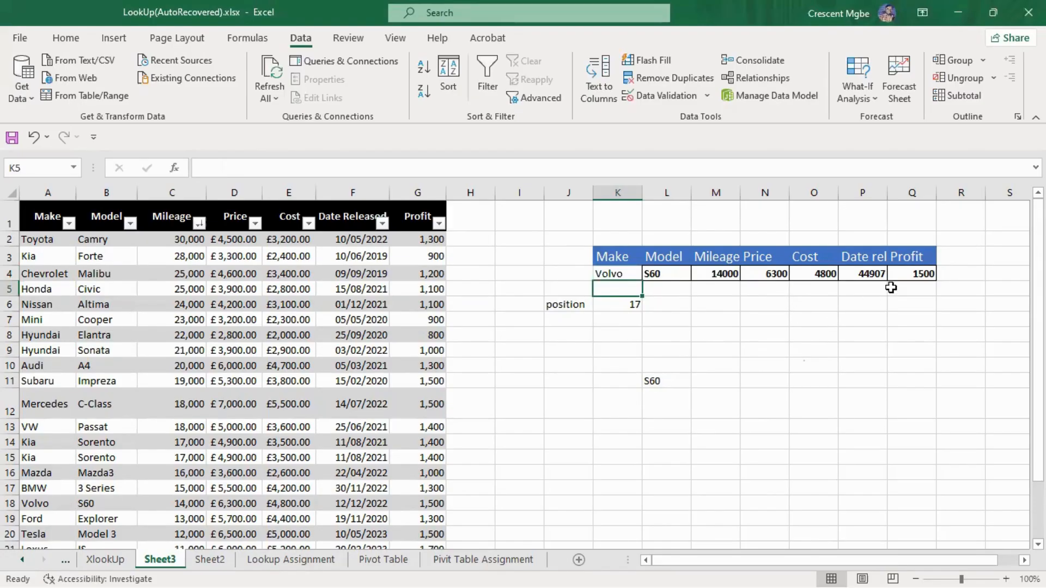
Format the release date in P4 as Short Date and widen column P slightly.
{"action": "left_click", "coordinate": [867, 274]}
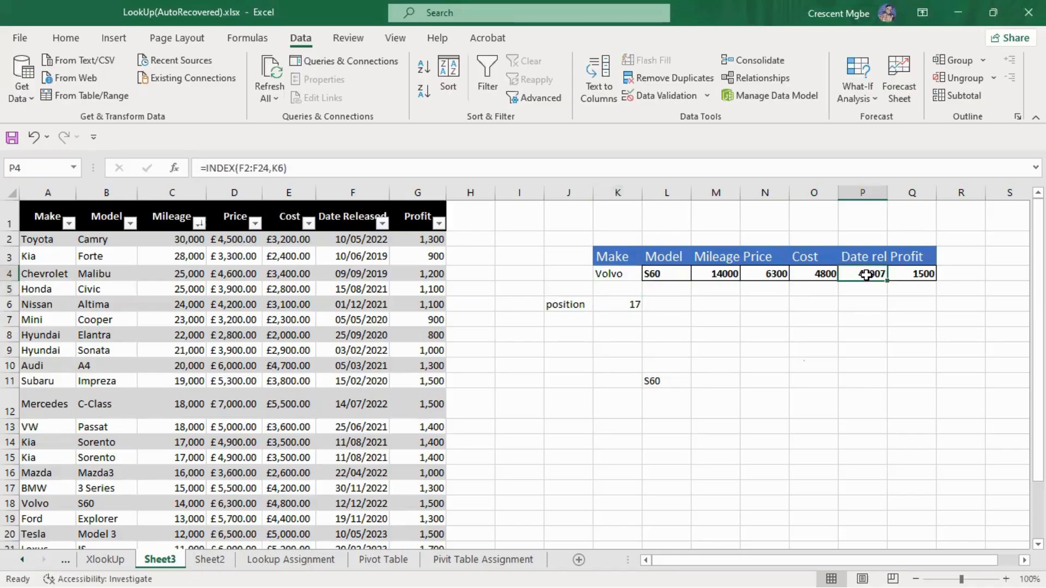
{"action": "left_click", "coordinate": [66, 38]}
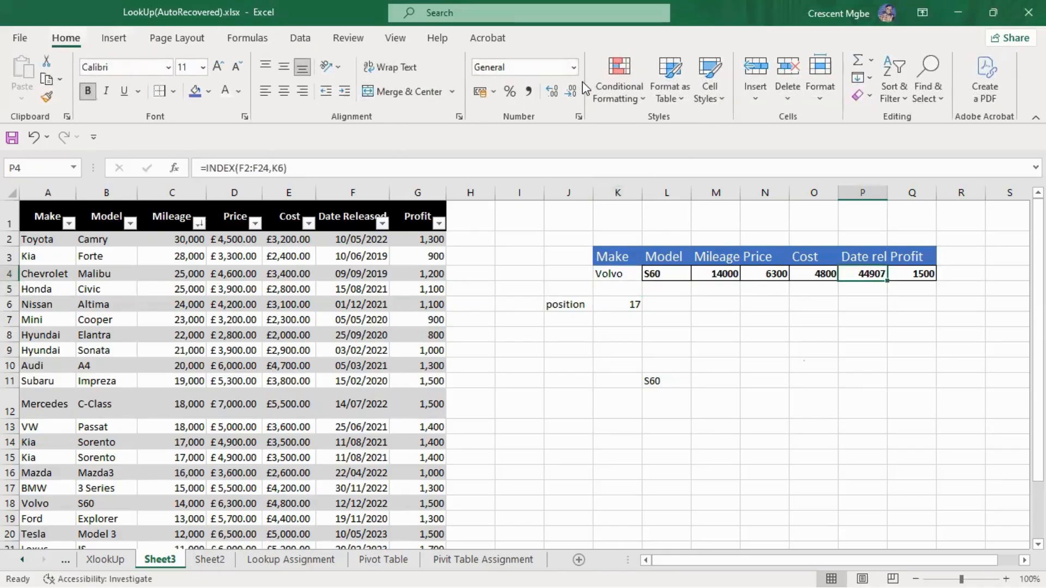
{"action": "left_click", "coordinate": [574, 67]}
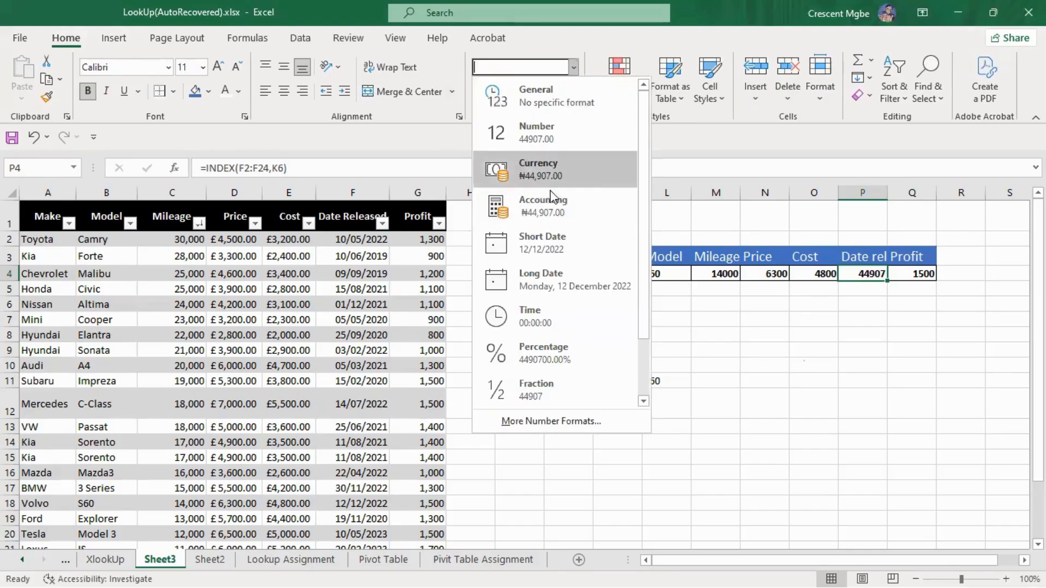
{"action": "left_click", "coordinate": [558, 235]}
{"action": "left_click", "coordinate": [887, 427]}
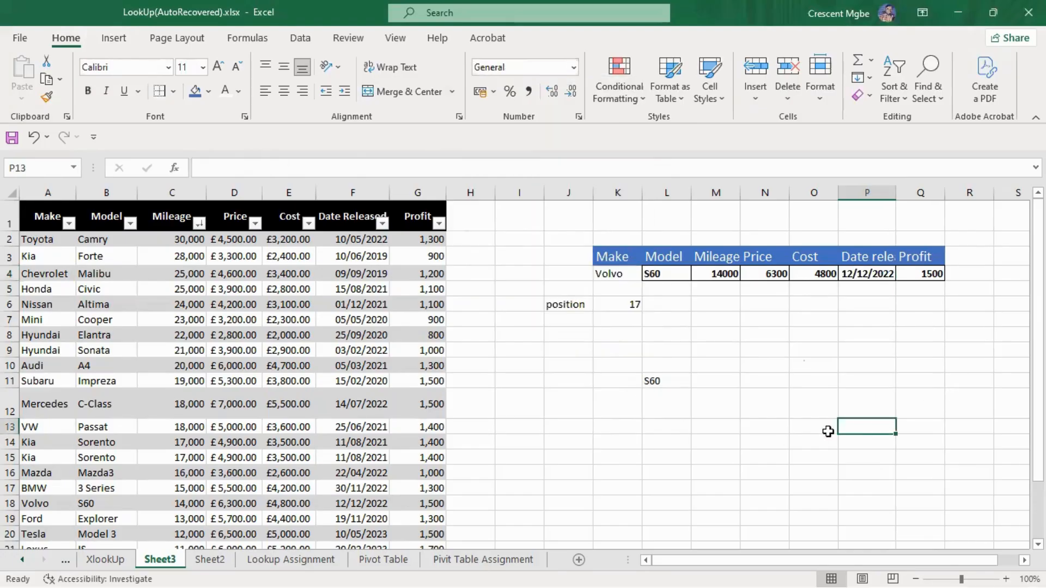
{"action": "left_click_drag", "start_coordinate": [896, 193], "coordinate": [900, 193]}
{"action": "left_click", "coordinate": [807, 456]}
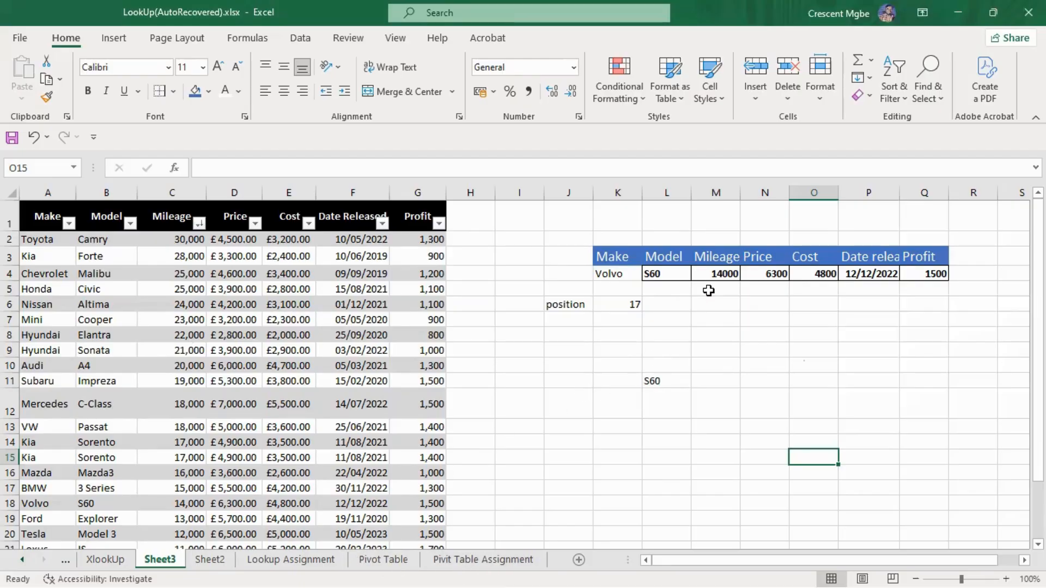
Clear the spare model lookup in L11 and the position label in J6.
{"action": "left_click_drag", "start_coordinate": [801, 561], "coordinate": [822, 565]}
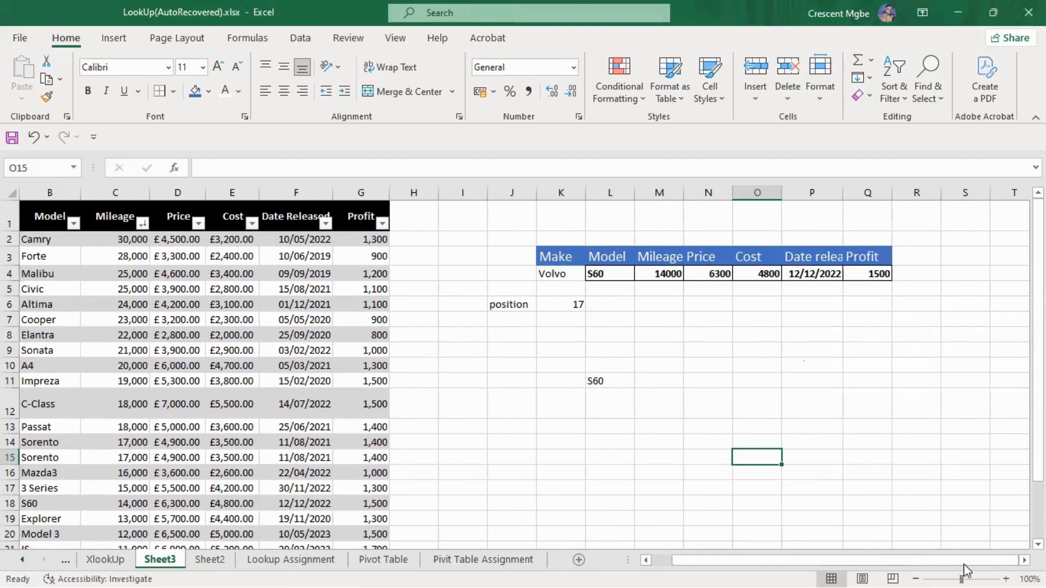
{"action": "left_click_drag", "start_coordinate": [962, 572], "coordinate": [970, 572]}
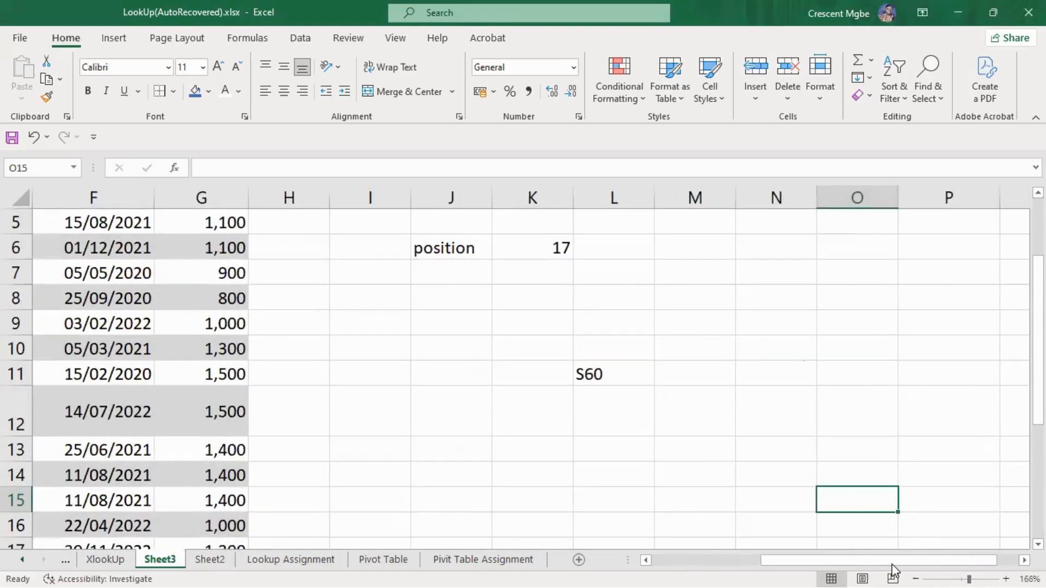
{"action": "left_click_drag", "start_coordinate": [894, 567], "coordinate": [998, 560]}
{"action": "scroll", "coordinate": [798, 410], "scroll_direction": "up", "scroll_amount": 2}
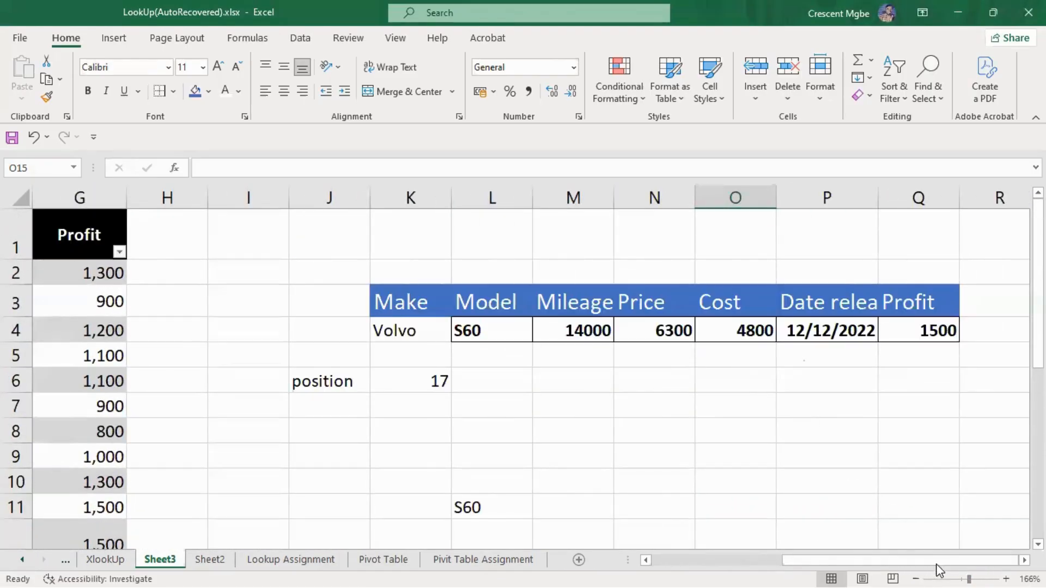
{"action": "left_click_drag", "start_coordinate": [969, 579], "coordinate": [972, 578]}
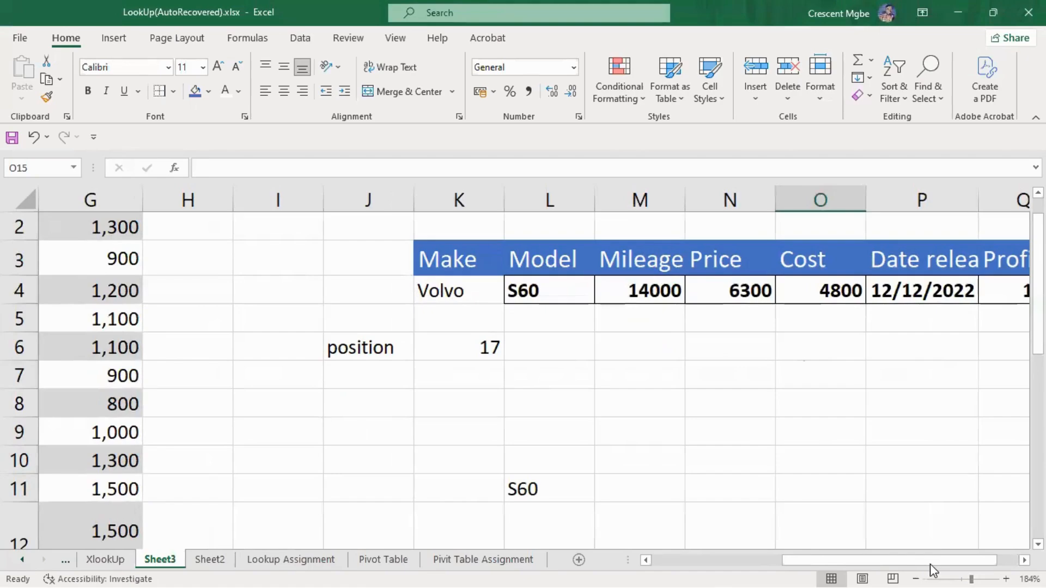
{"action": "left_click_drag", "start_coordinate": [859, 561], "coordinate": [899, 558]}
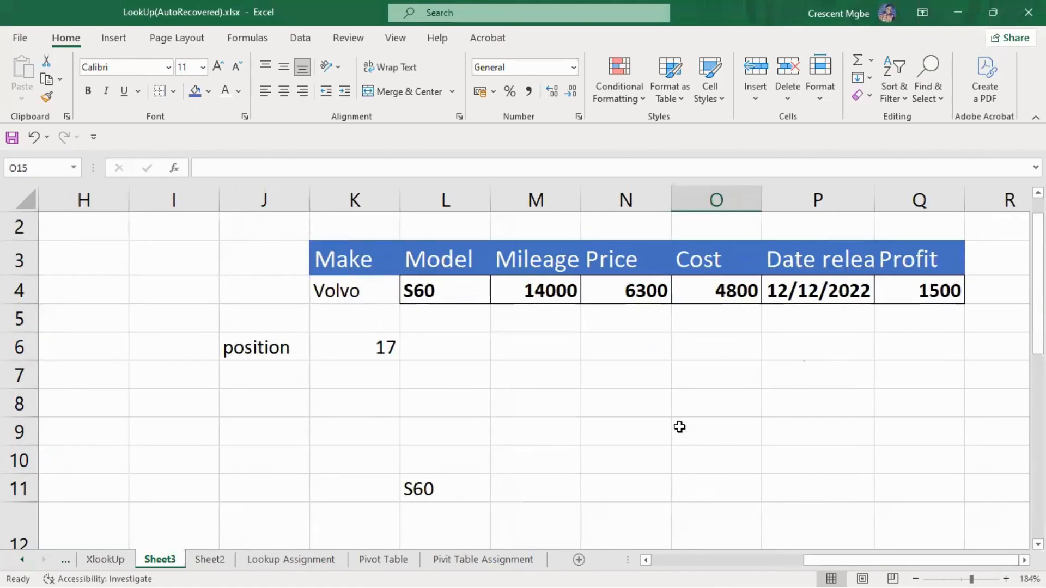
{"action": "scroll", "coordinate": [599, 381], "scroll_direction": "up", "scroll_amount": 1}
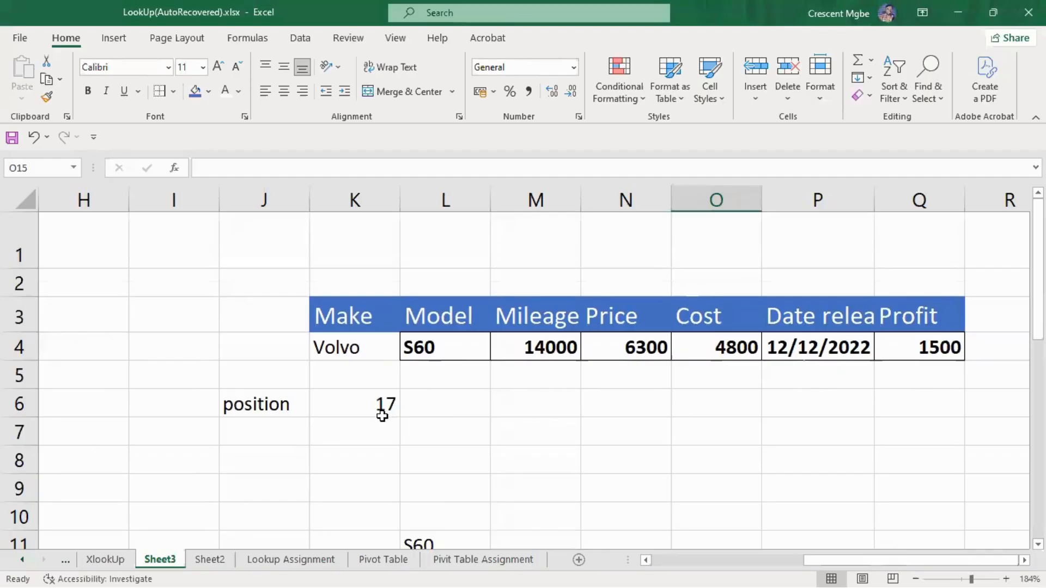
{"action": "scroll", "coordinate": [463, 501], "scroll_direction": "down", "scroll_amount": 3}
{"action": "left_click", "coordinate": [427, 426]}
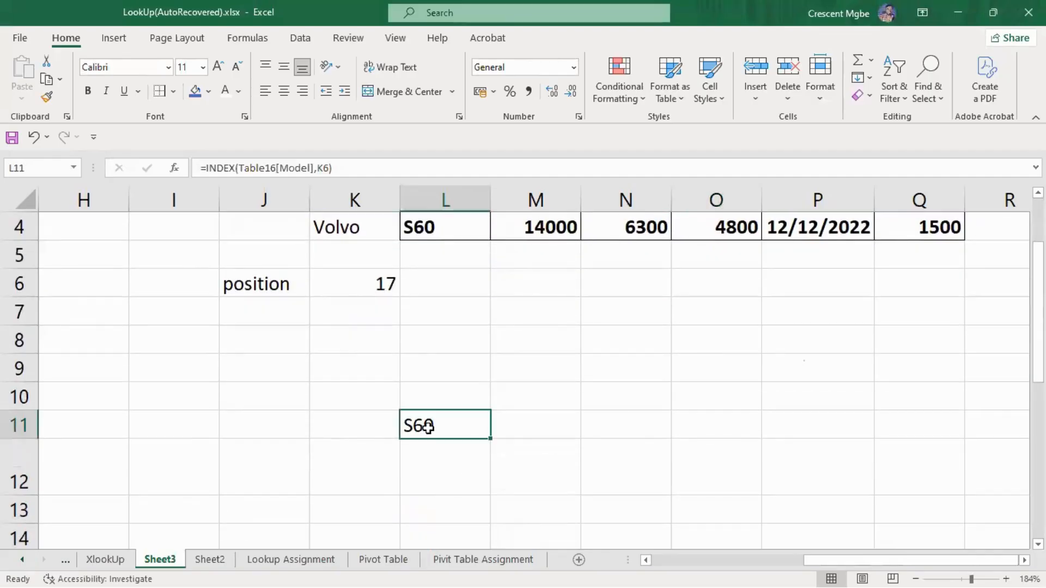
{"action": "key", "text": "Delete"}
{"action": "scroll", "coordinate": [523, 430], "scroll_direction": "up", "scroll_amount": 1}
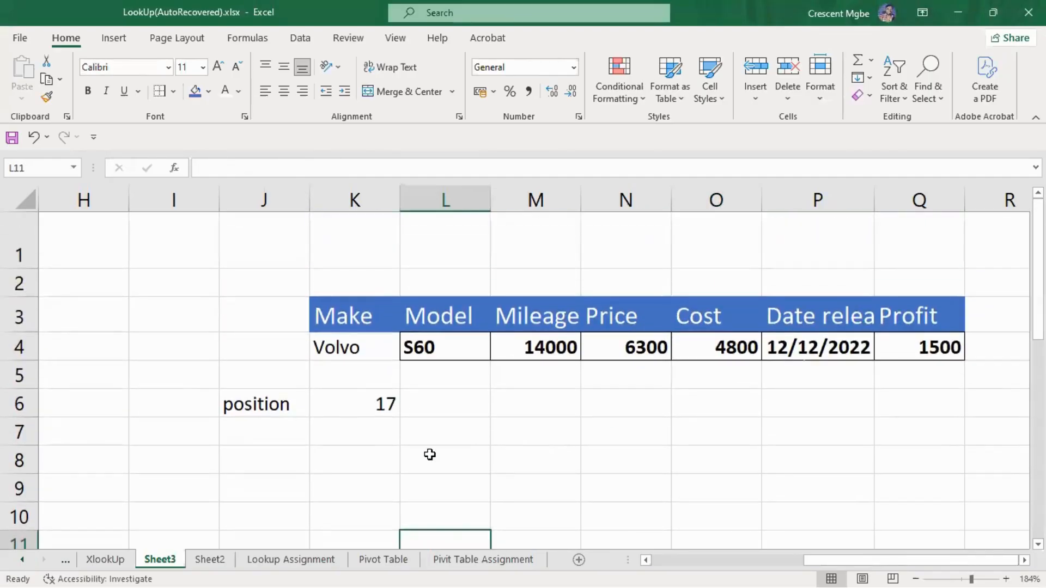
{"action": "left_click", "coordinate": [255, 404]}
{"action": "key", "text": "Delete"}
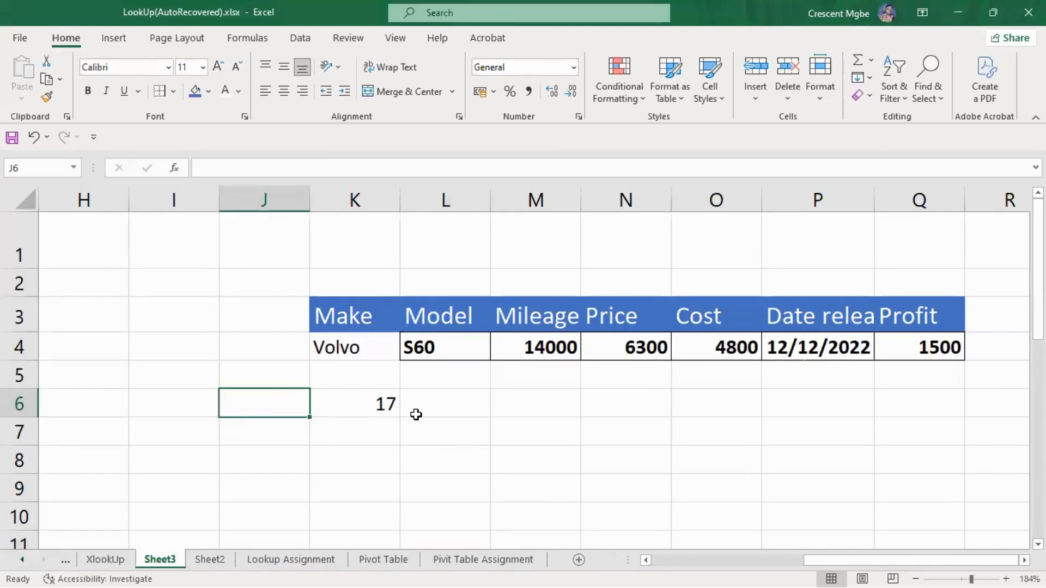
Try clearing the MATCH formula in K6, examine the effect on the lookup row, and undo the deletion.
{"action": "left_click", "coordinate": [376, 405]}
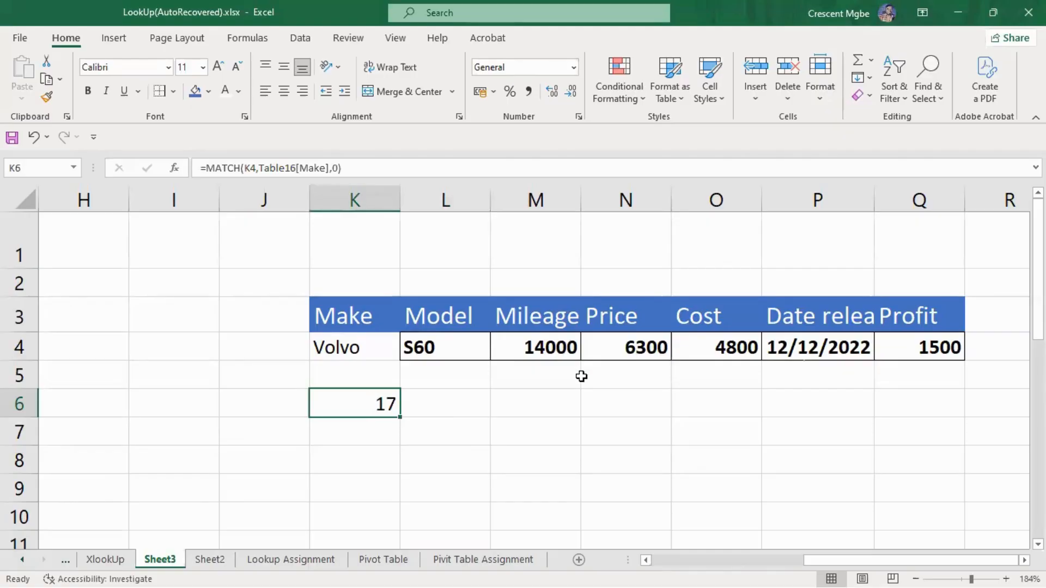
{"action": "key", "text": "Delete"}
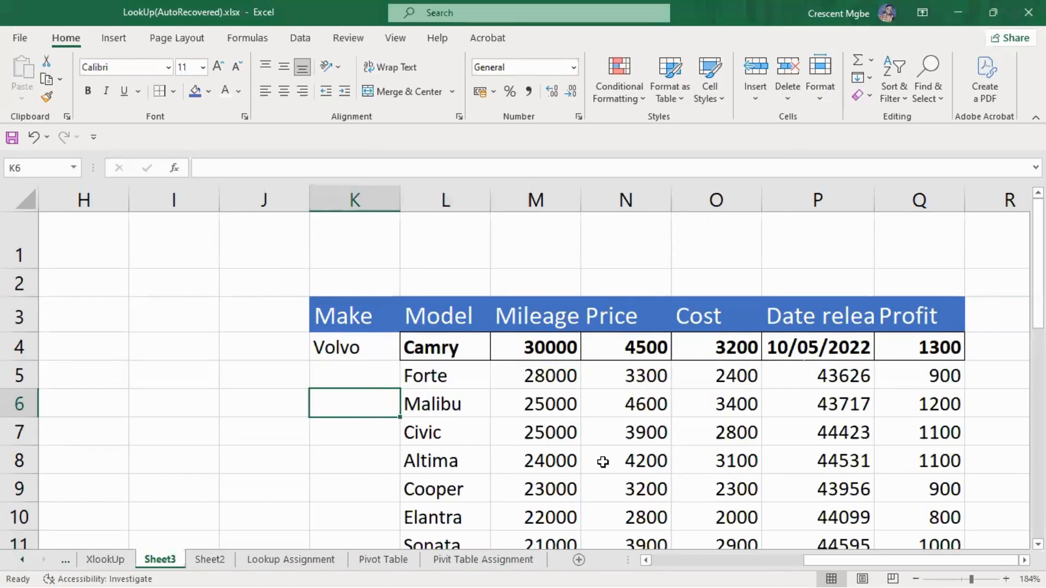
{"action": "scroll", "coordinate": [645, 442], "scroll_direction": "down", "scroll_amount": 3}
{"action": "scroll", "coordinate": [646, 442], "scroll_direction": "down", "scroll_amount": 1}
{"action": "scroll", "coordinate": [647, 442], "scroll_direction": "up", "scroll_amount": 4}
{"action": "key", "text": "ctrl+z"}
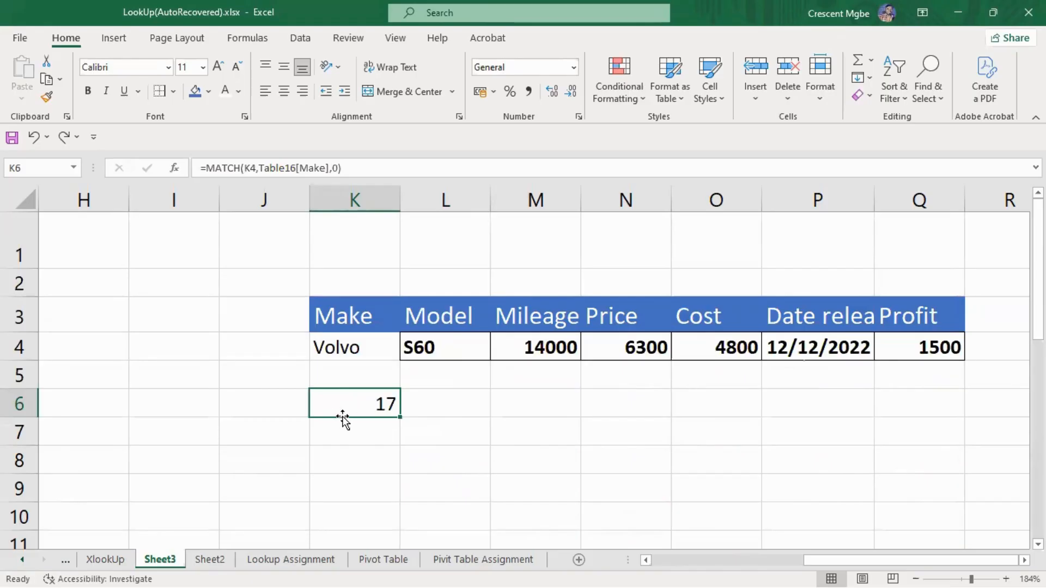
Redo the deletion of K6, look down the lookup columns again, and undo it to restore the MATCH formula.
{"action": "left_click", "coordinate": [446, 451]}
{"action": "left_click", "coordinate": [366, 410]}
{"action": "key", "text": "ctrl+y"}
{"action": "scroll", "coordinate": [440, 425], "scroll_direction": "down", "scroll_amount": 5}
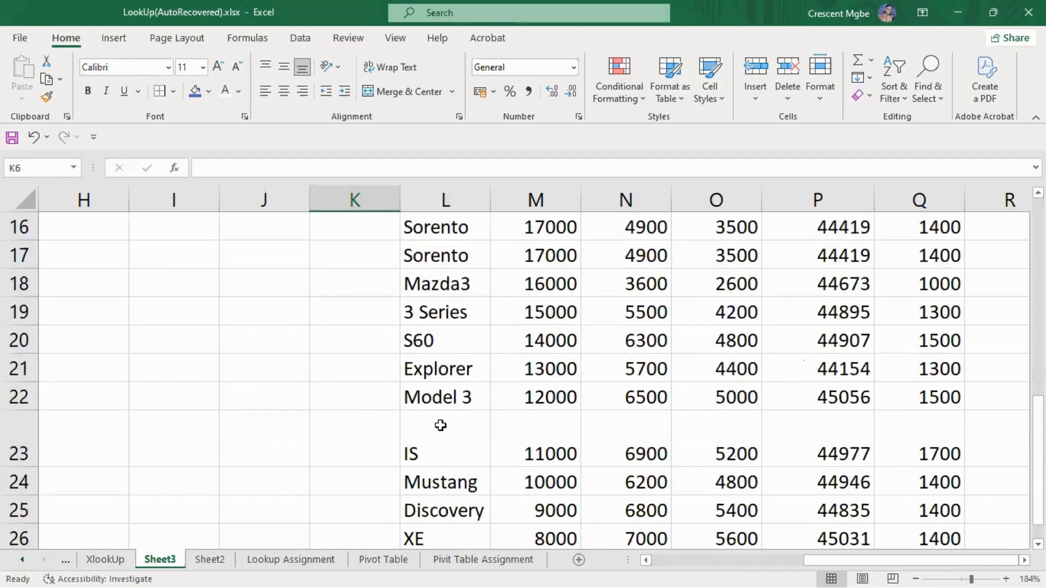
{"action": "scroll", "coordinate": [441, 425], "scroll_direction": "up", "scroll_amount": 5}
{"action": "key", "text": "ctrl+z"}
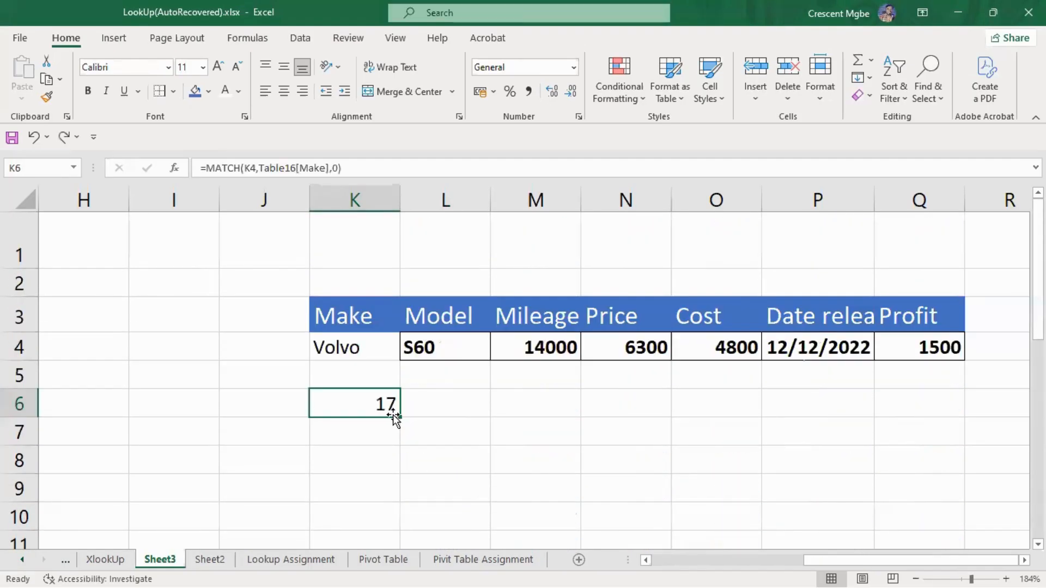
Compare the formulas in L4 and K6, and copy MATCH(K4,Table16[Make],0) from K6 without the equals sign.
{"action": "left_click", "coordinate": [444, 347]}
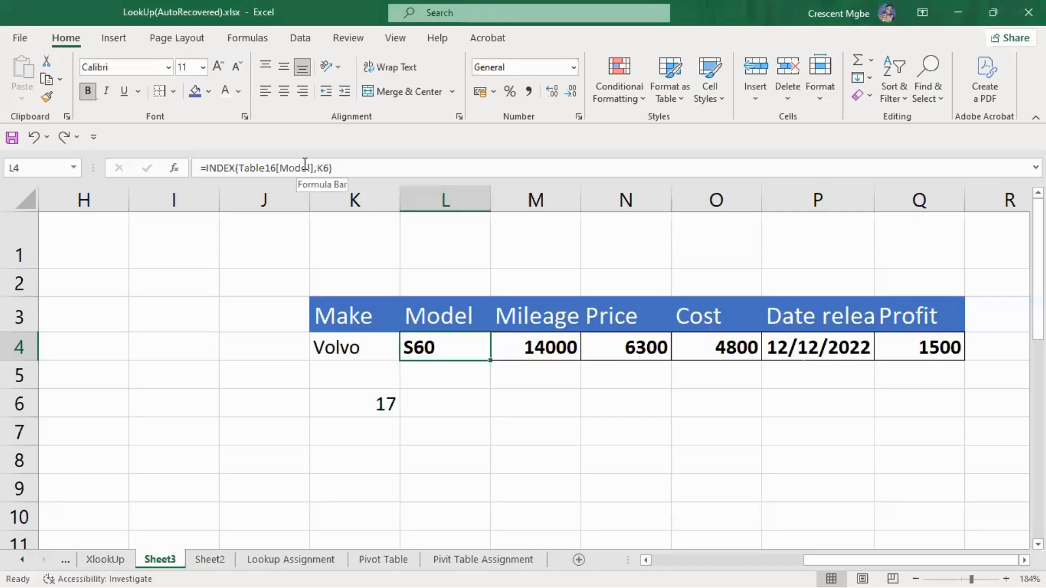
{"action": "left_click", "coordinate": [375, 408]}
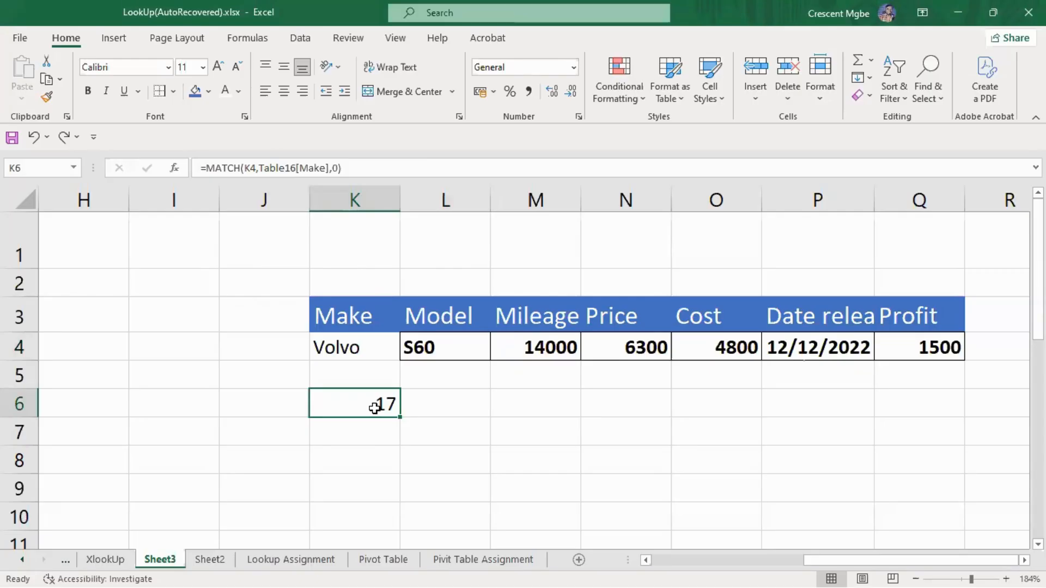
{"action": "left_click", "coordinate": [442, 347]}
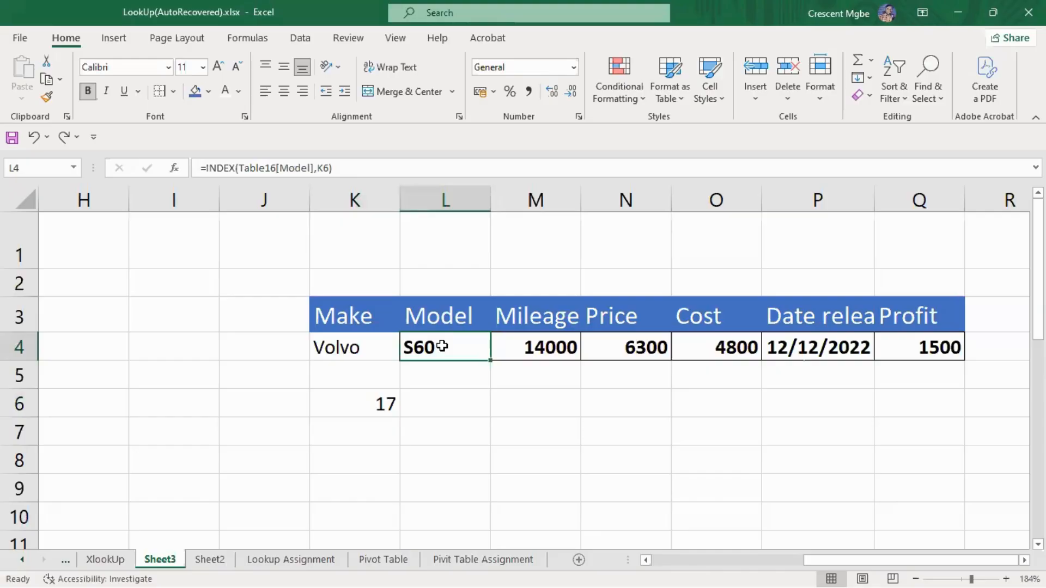
{"action": "left_click", "coordinate": [376, 403]}
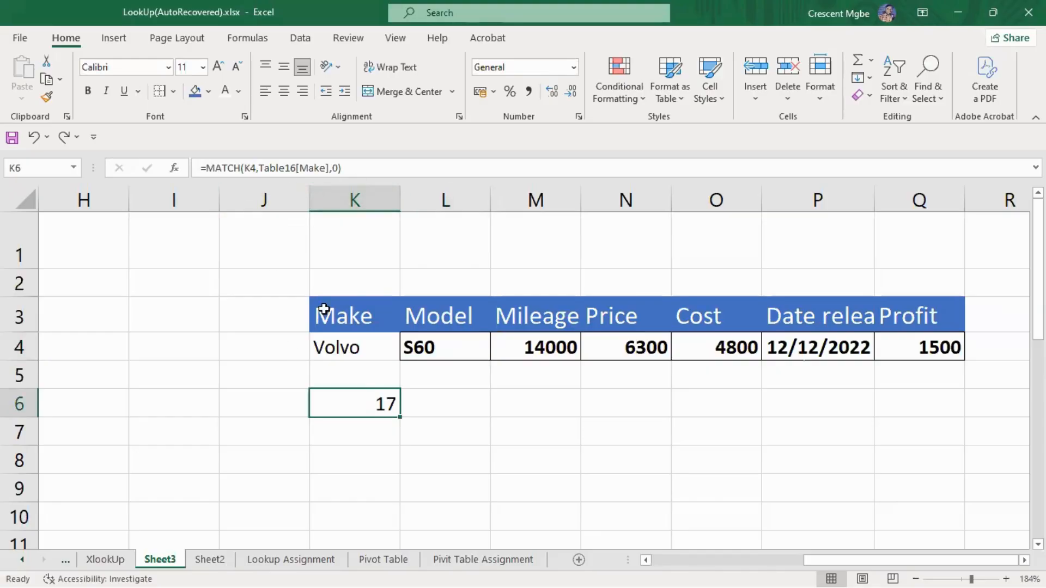
{"action": "left_click_drag", "start_coordinate": [352, 169], "coordinate": [213, 168]}
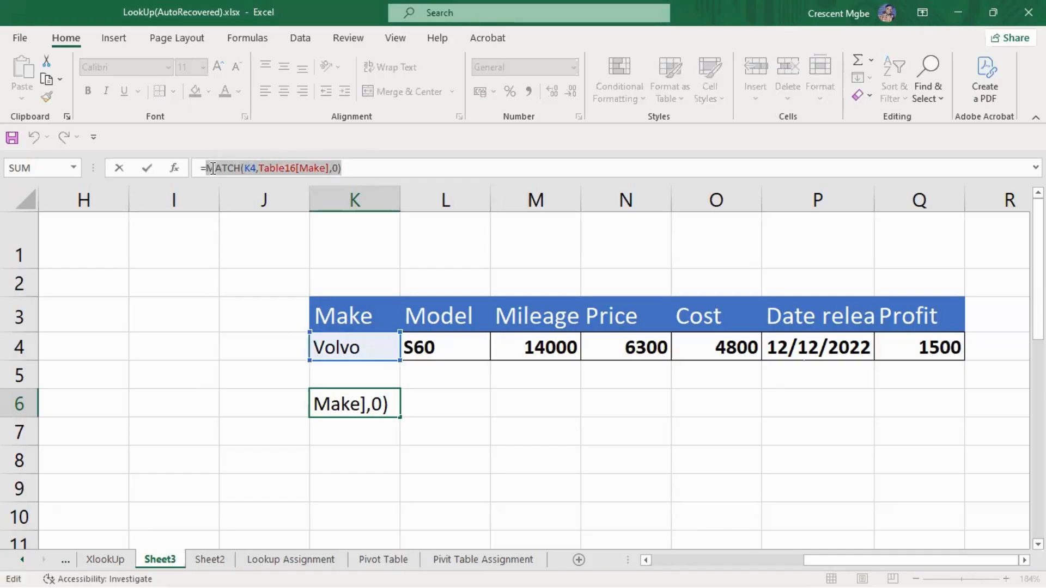
{"action": "key", "text": "ctrl+c"}
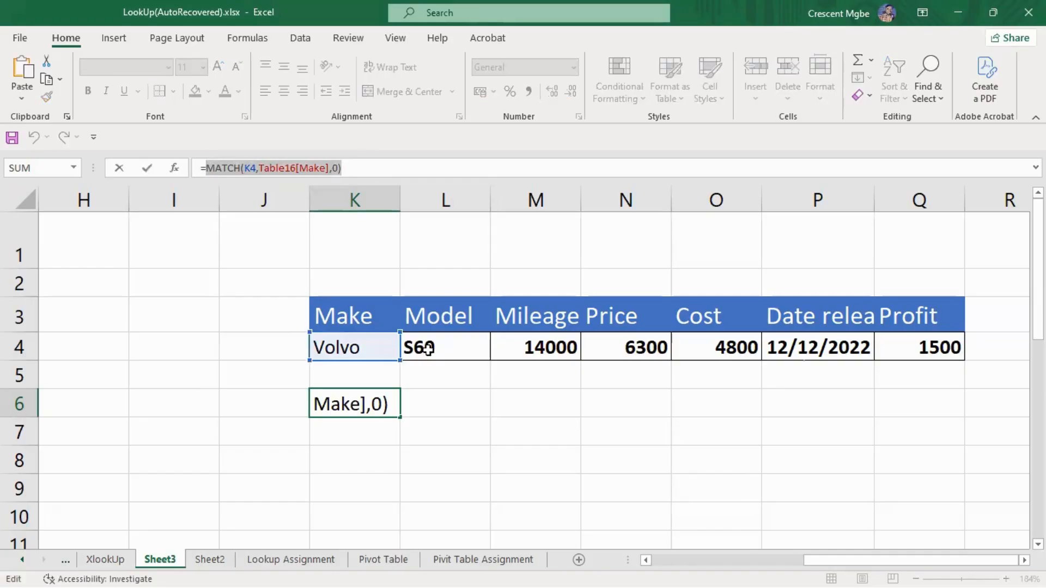
{"action": "left_click", "coordinate": [415, 168]}
{"action": "key", "text": "Return"}
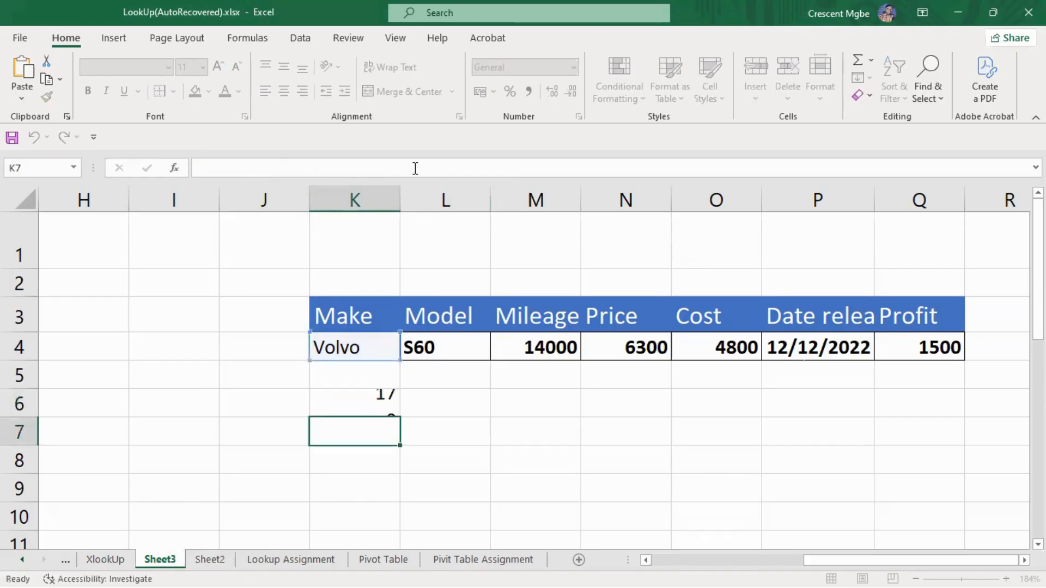
Replace the K6 reference in L4 with the copied MATCH, making the formula =INDEX(Table16[Model],MATCH(K4,Table16[Make],0)).
{"action": "left_click", "coordinate": [442, 350]}
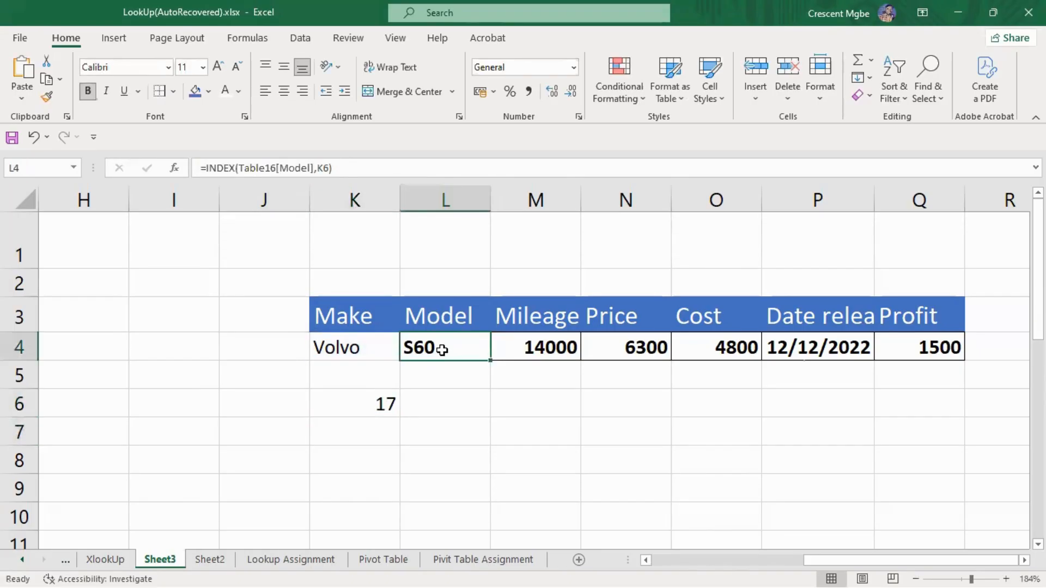
{"action": "left_click", "coordinate": [329, 164]}
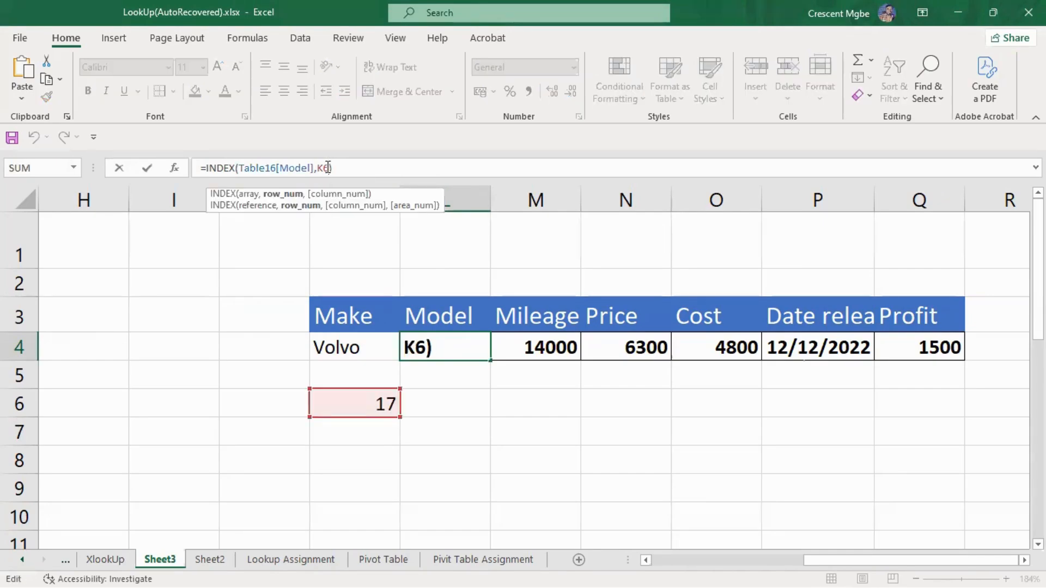
{"action": "key", "text": "BackSpace"}
{"action": "key", "text": "BackSpace"}
{"action": "key", "text": "ctrl+v"}
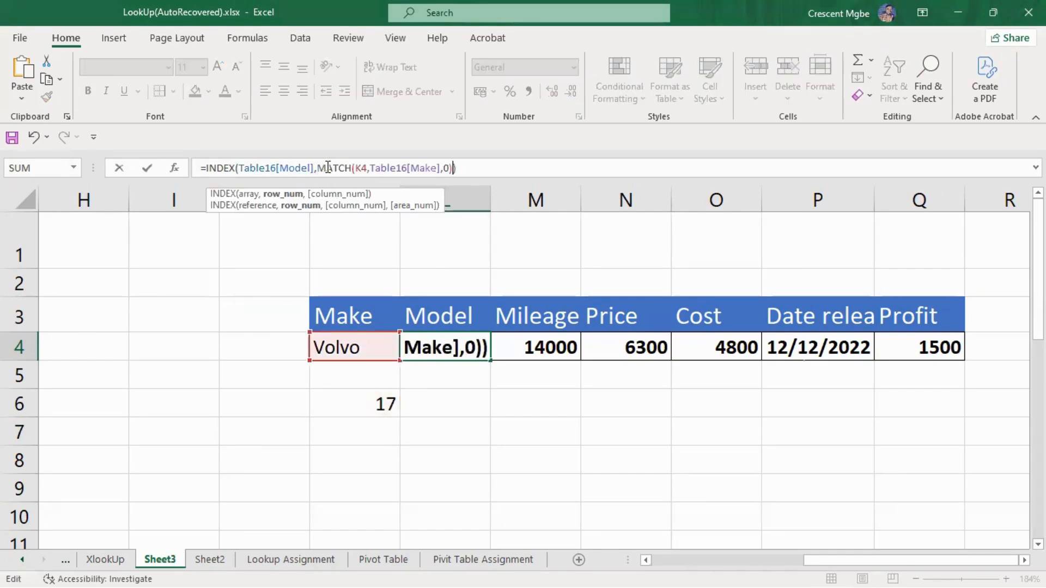
{"action": "left_click", "coordinate": [502, 165]}
{"action": "key", "text": "Return"}
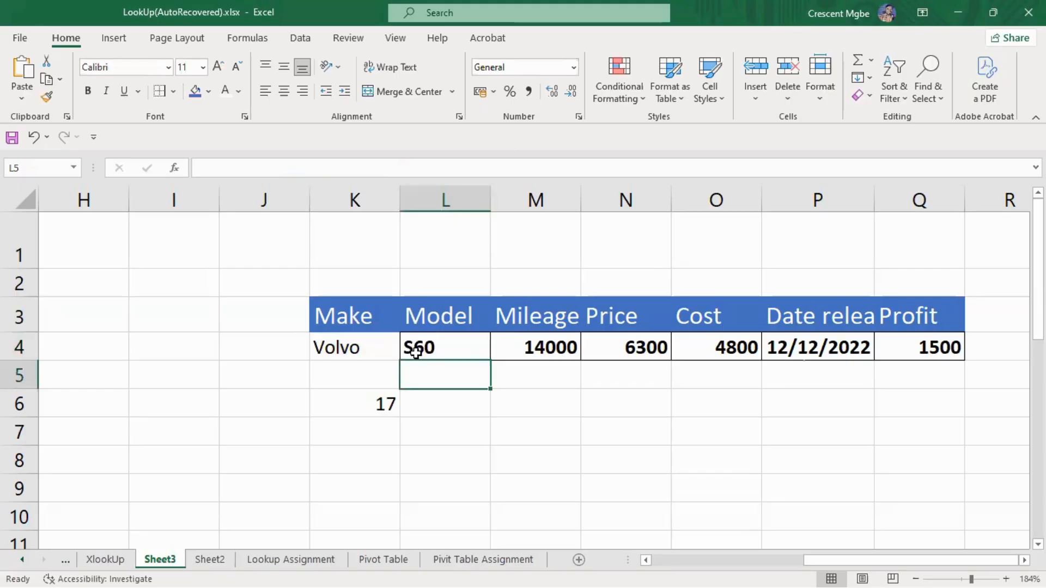
Try clearing K6 to check that the model lookup in L4 no longer depends on it, and undo the deletion.
{"action": "left_click", "coordinate": [383, 409]}
{"action": "key", "text": "Delete"}
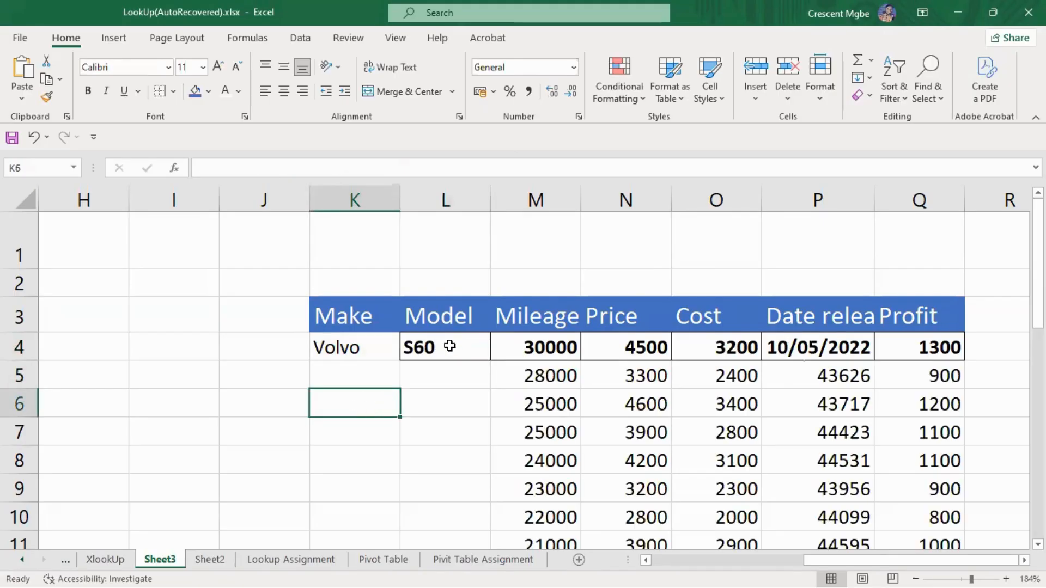
{"action": "key", "text": "ctrl+z"}
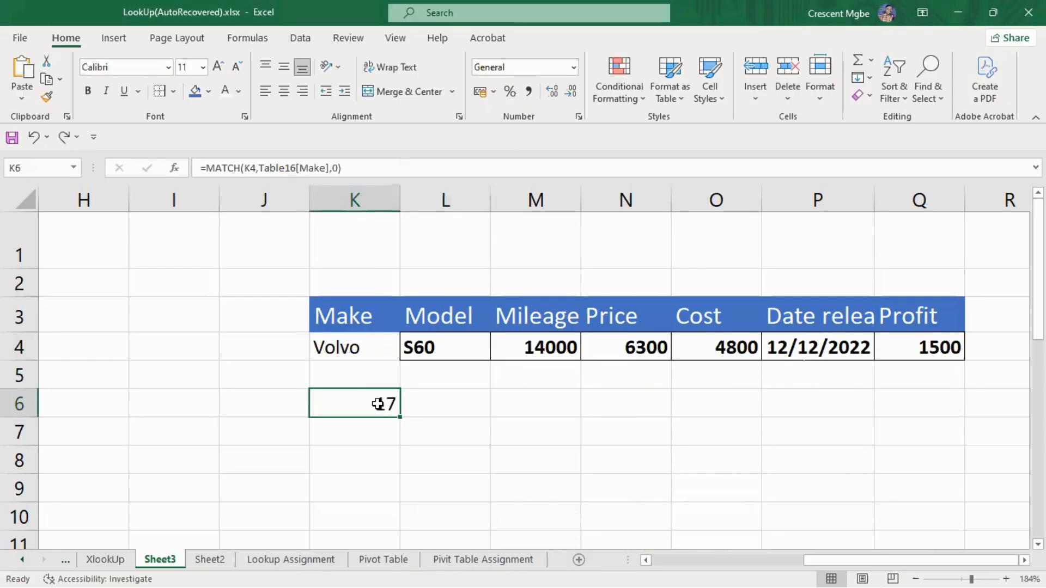
{"action": "left_click", "coordinate": [453, 348]}
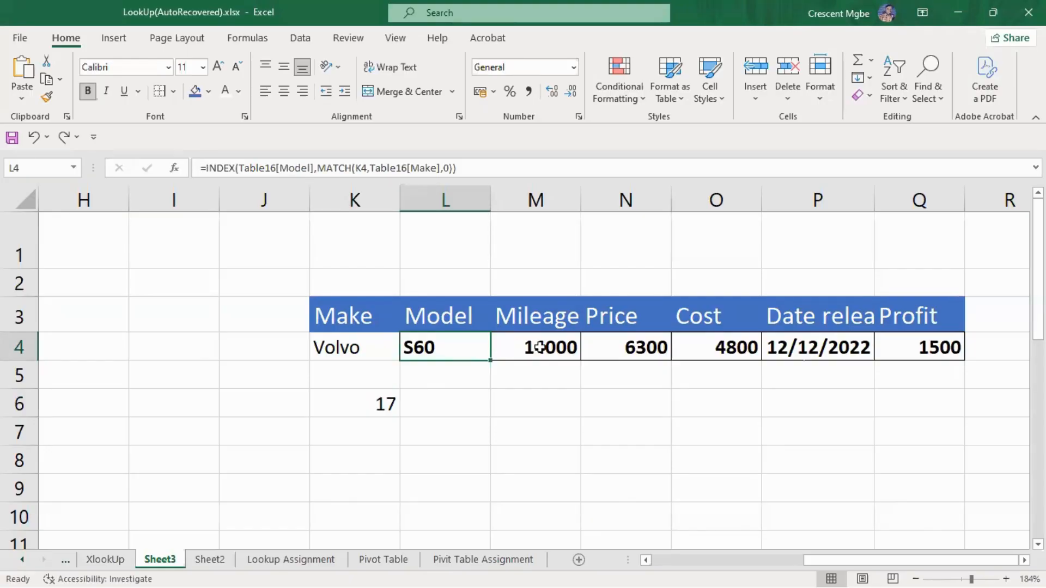
Replace the K6 reference in M4 with the copied MATCH, making the formula =INDEX(Table16[Mileage],MATCH(K4,Table16[Make],0)).
{"action": "left_click", "coordinate": [539, 348]}
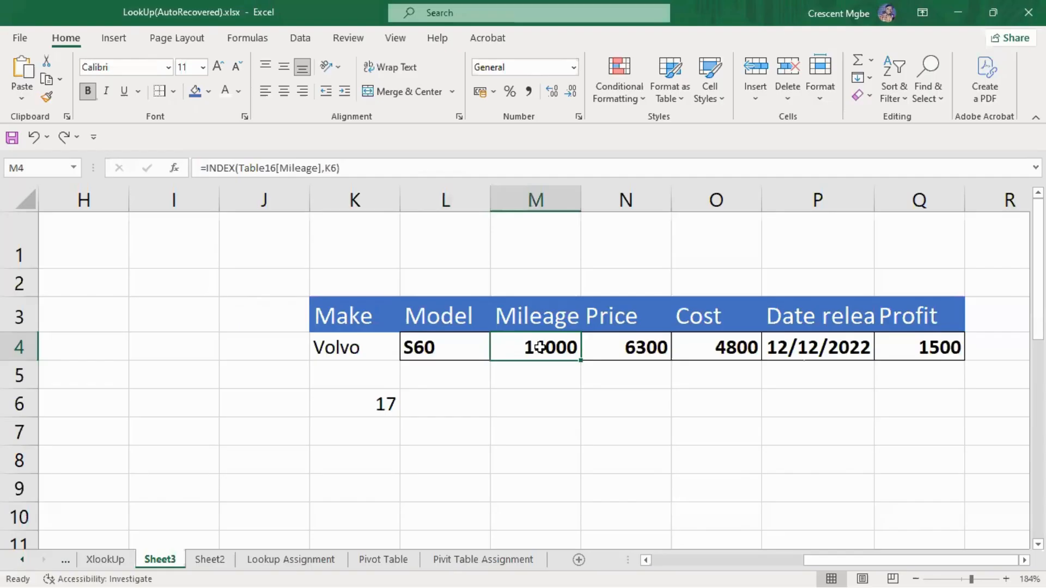
{"action": "left_click", "coordinate": [336, 167]}
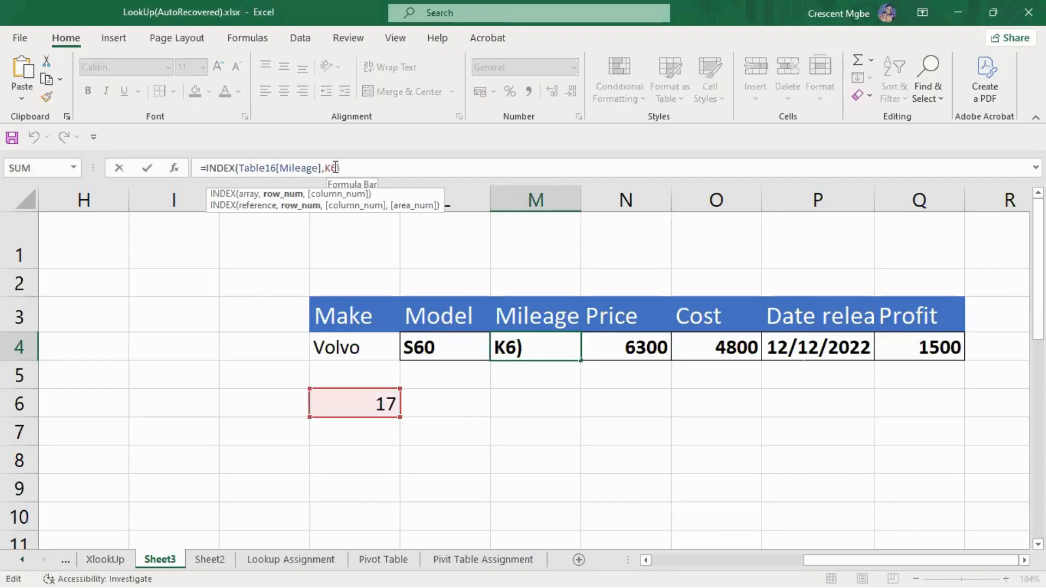
{"action": "key", "text": "BackSpace"}
{"action": "key", "text": "BackSpace"}
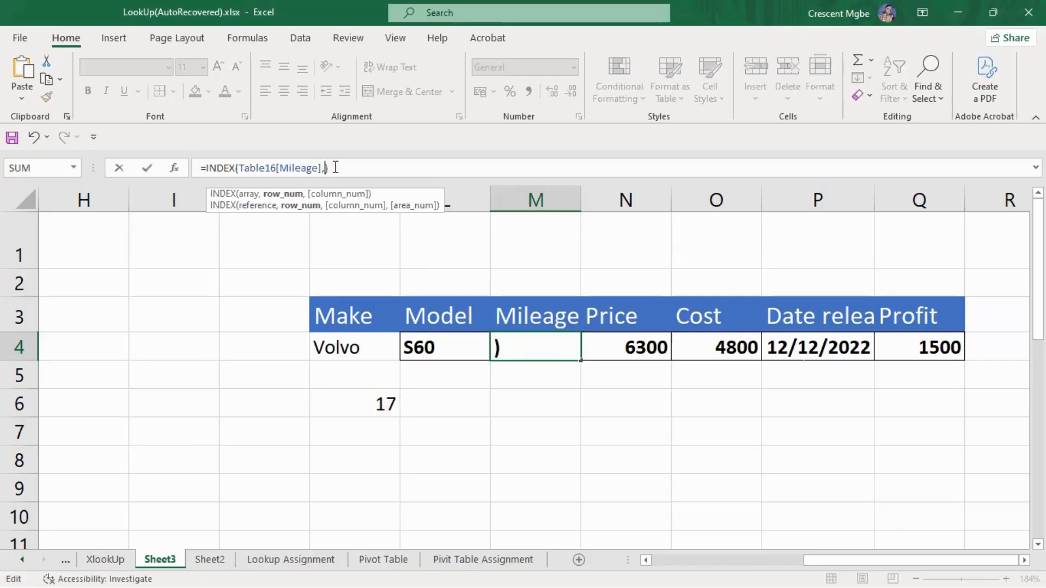
{"action": "key", "text": "ctrl+v"}
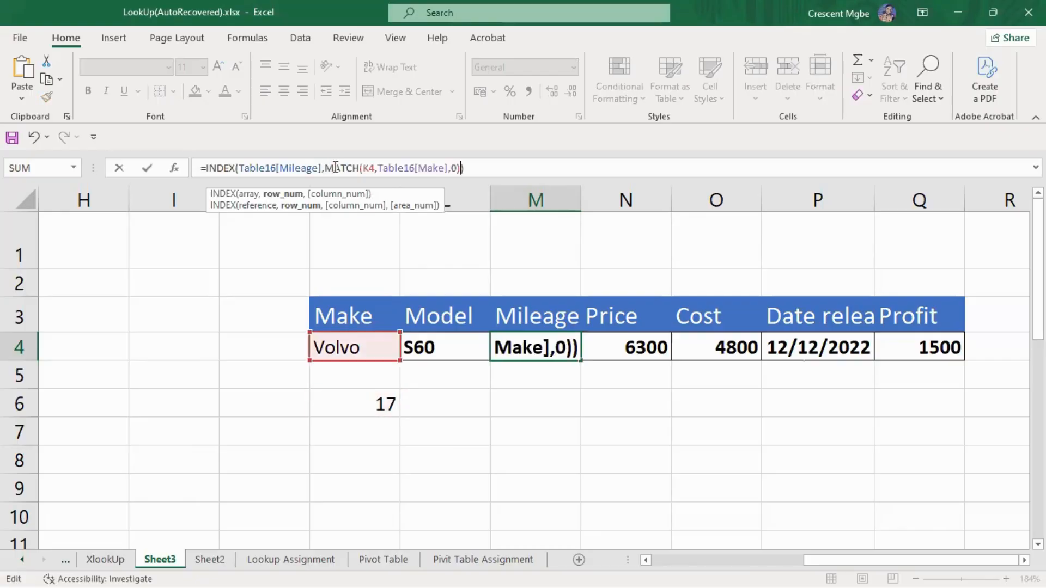
{"action": "key", "text": "Return"}
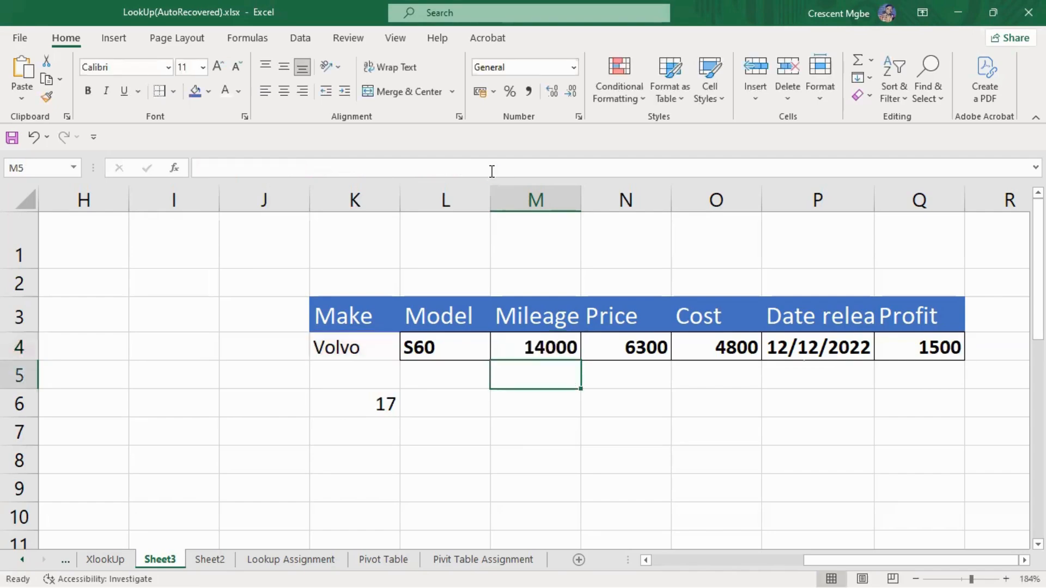
Choose Toyota as the make in K4 and compare the returned details with the Toyota row in the source table.
{"action": "left_click", "coordinate": [440, 347]}
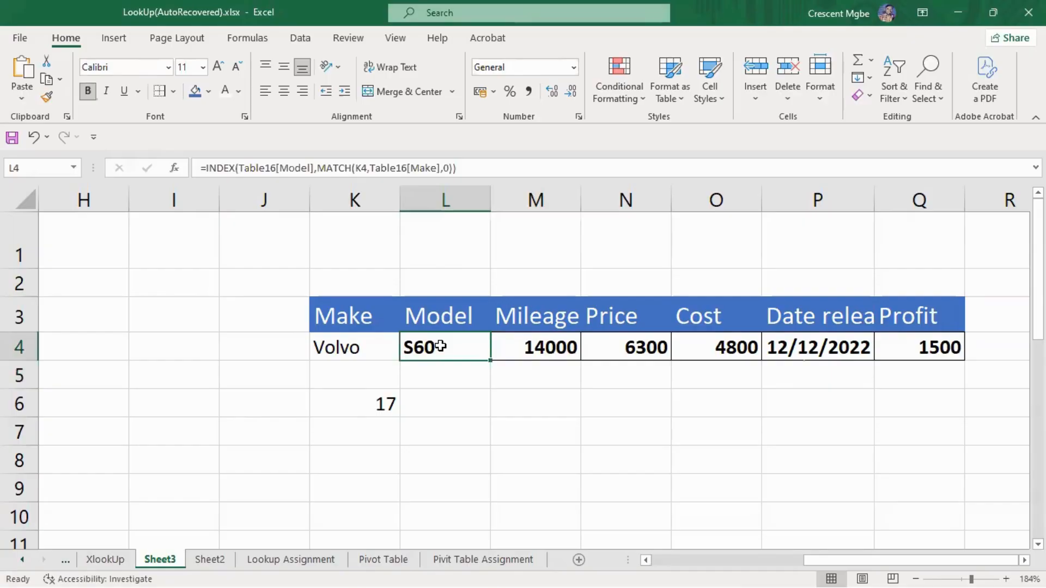
{"action": "left_click", "coordinate": [537, 347]}
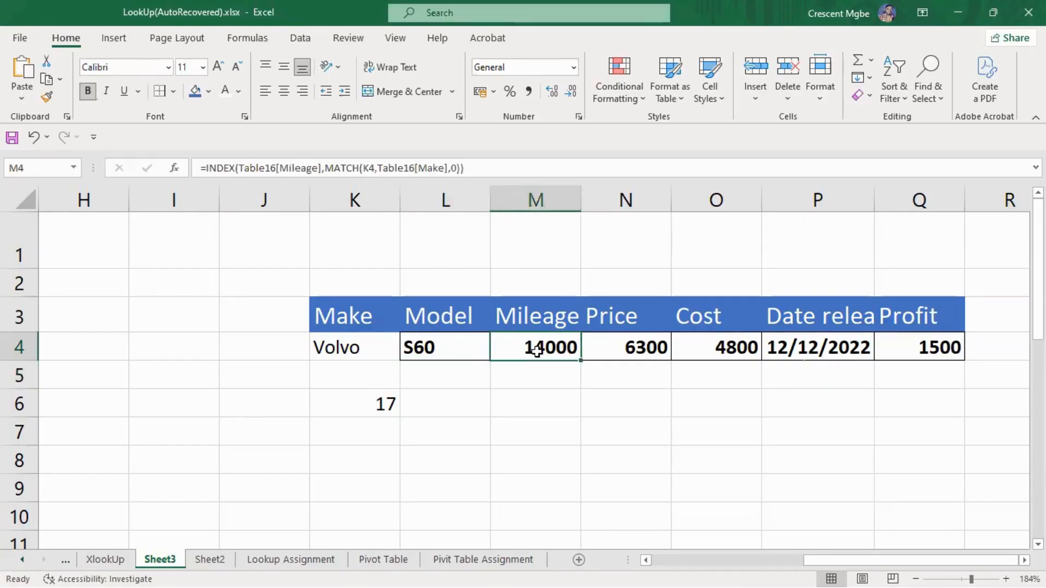
{"action": "left_click", "coordinate": [368, 348]}
{"action": "left_click", "coordinate": [407, 354]}
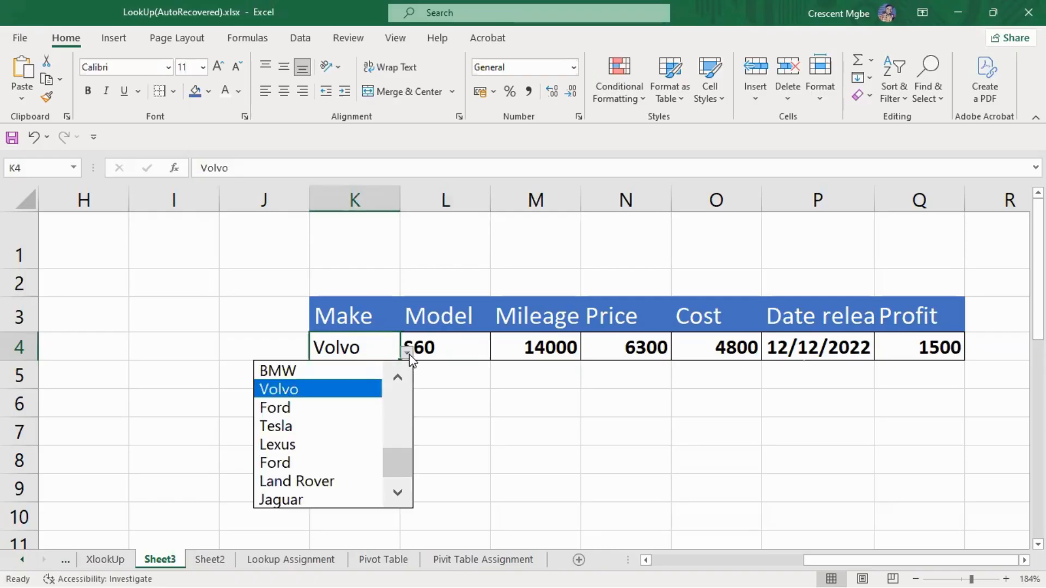
{"action": "left_click_drag", "start_coordinate": [394, 465], "coordinate": [397, 374]}
{"action": "left_click", "coordinate": [326, 371]}
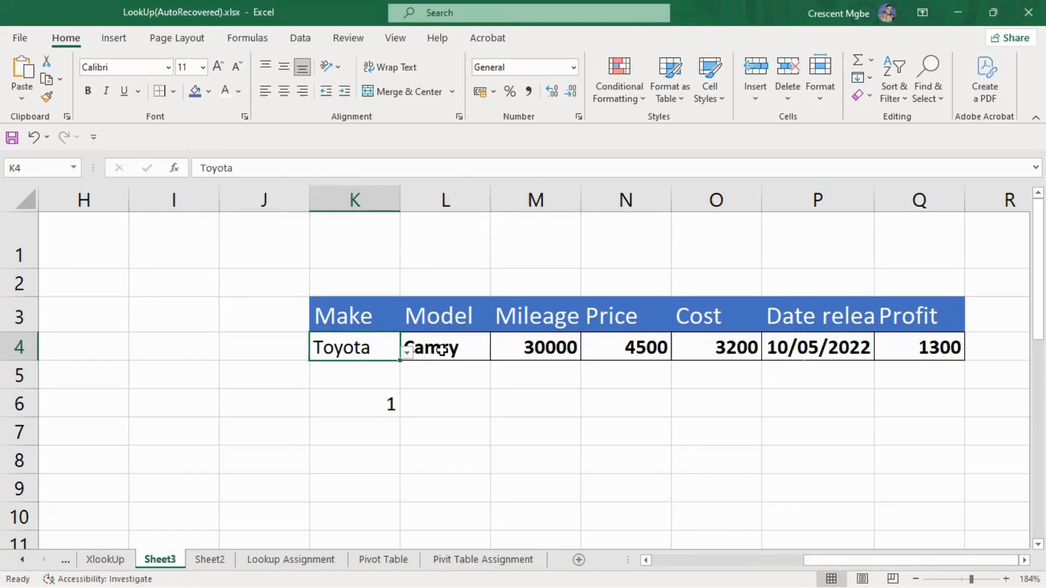
{"action": "left_click_drag", "start_coordinate": [879, 567], "coordinate": [662, 567]}
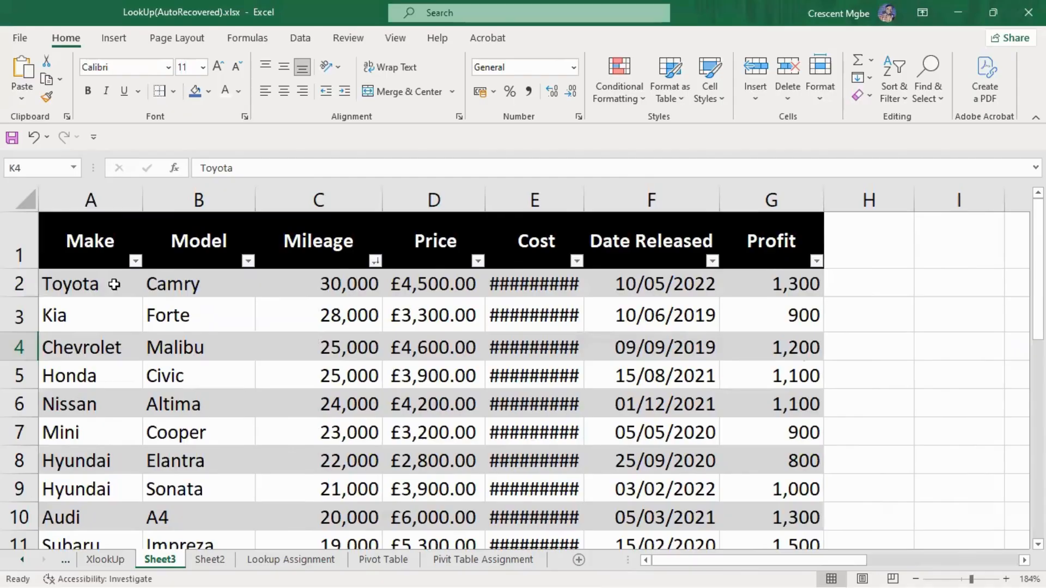
{"action": "left_click_drag", "start_coordinate": [812, 562], "coordinate": [965, 561]}
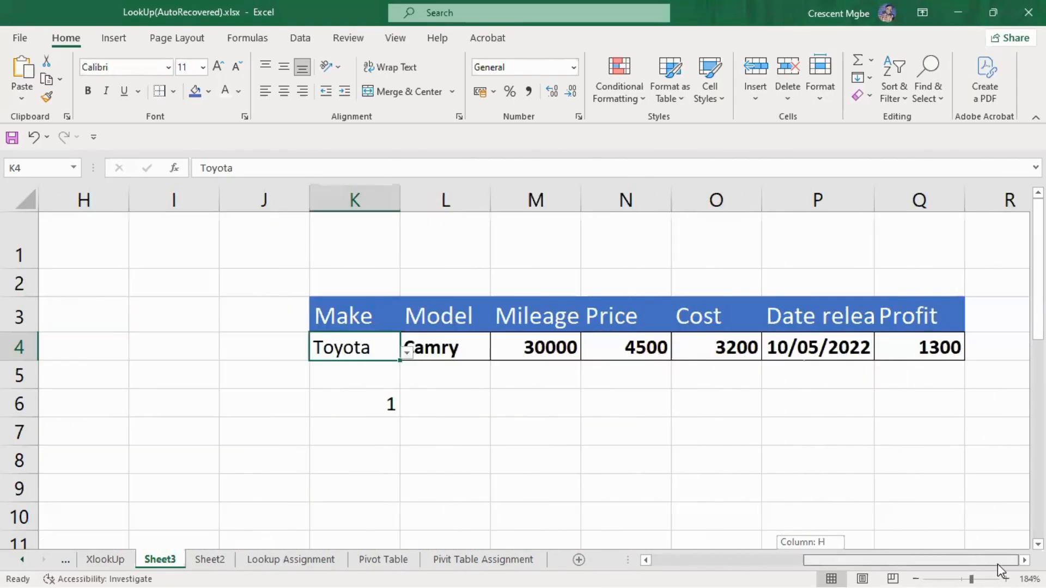
Replace K6 in the price lookup in N4 with the nested MATCH, making it =INDEX(Table16[[Price ]],MATCH(K4,Table16[Make],0)).
{"action": "left_click", "coordinate": [631, 347]}
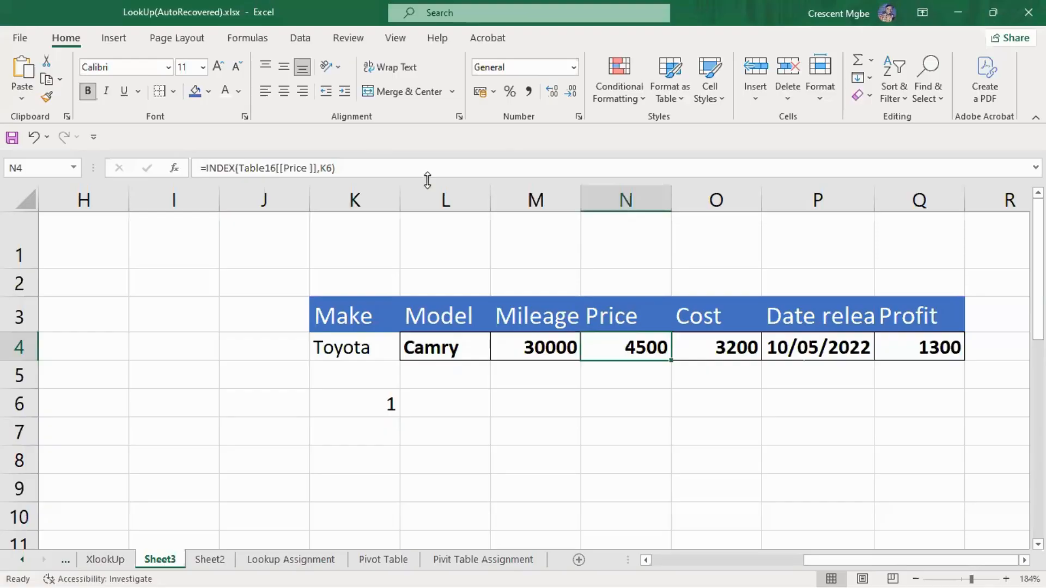
{"action": "left_click", "coordinate": [330, 168]}
{"action": "key", "text": "BackSpace"}
{"action": "key", "text": "BackSpace"}
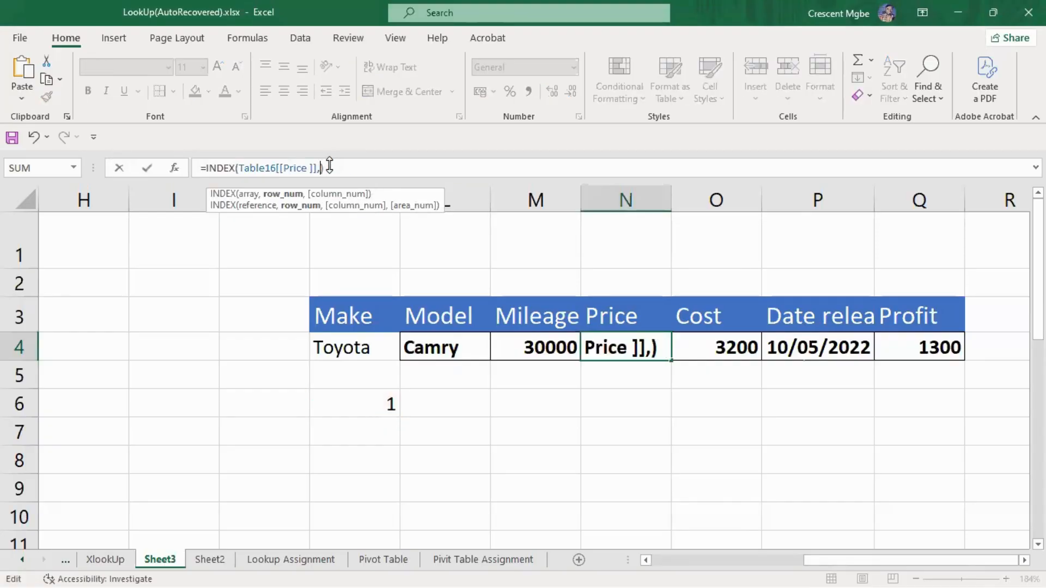
{"action": "type", "text": "MATCH(K4,Table16[Make],0)"}
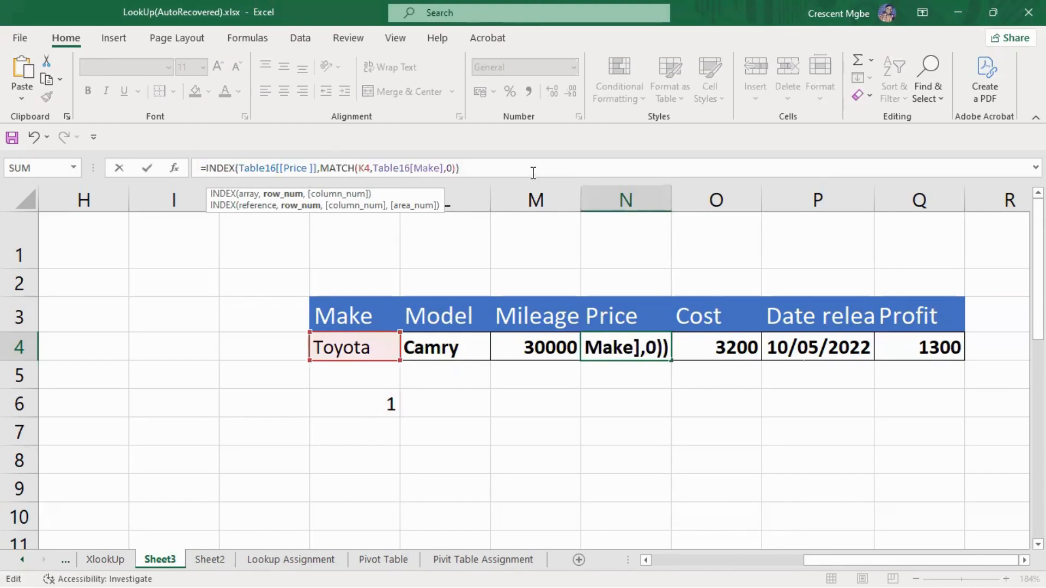
{"action": "key", "text": "Return"}
Change the cost lookup in O4 to =INDEX(Table16[Cost],MATCH(K4,Table16[Make],0)) so it no longer refers to K6.
{"action": "left_click", "coordinate": [730, 342]}
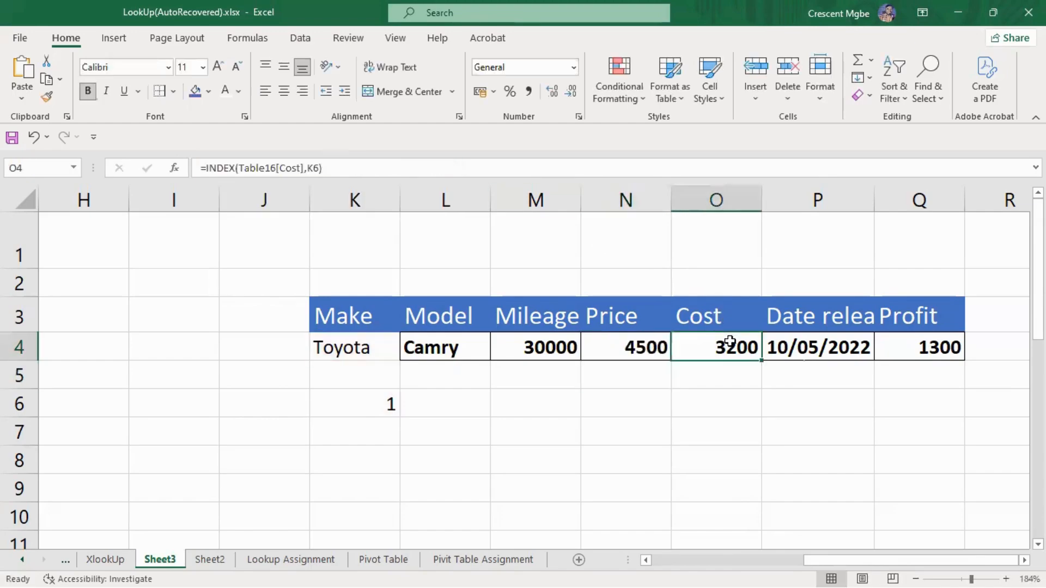
{"action": "left_click", "coordinate": [318, 166]}
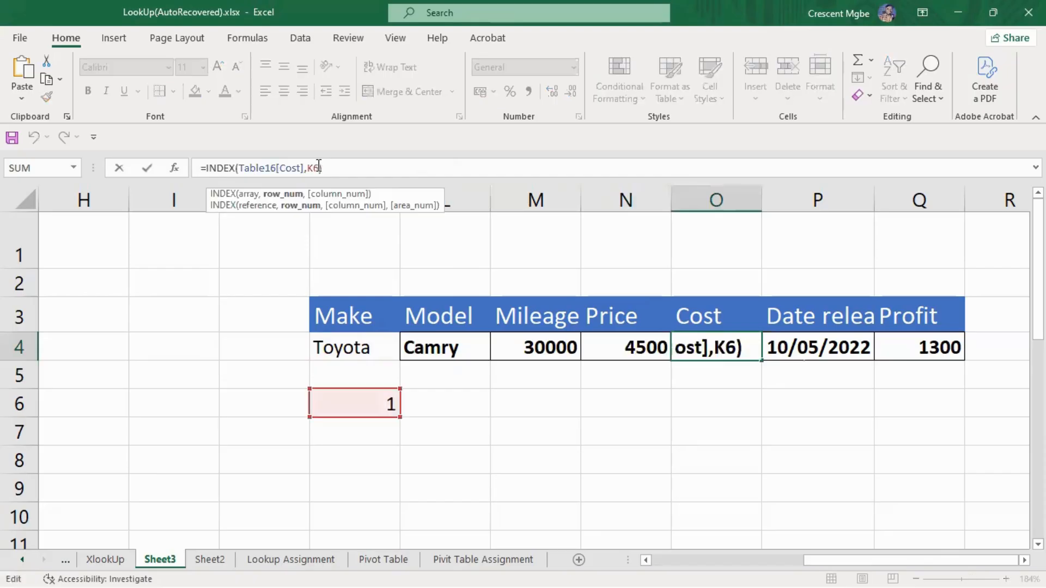
{"action": "key", "text": "BackSpace"}
{"action": "key", "text": "BackSpace"}
{"action": "type", "text": "MATCH(K4,Table16[Make],0)"}
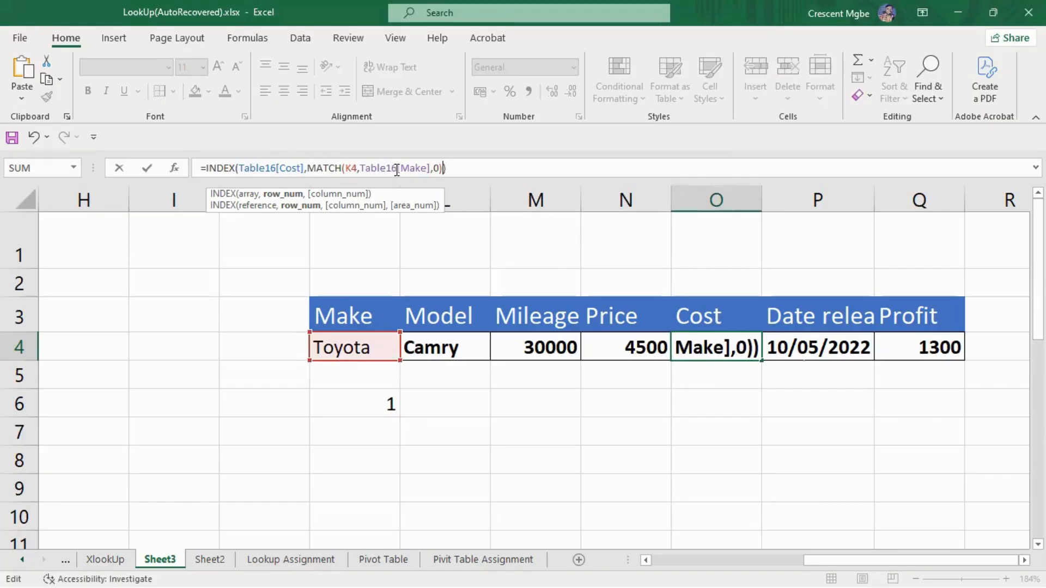
{"action": "left_click", "coordinate": [458, 170]}
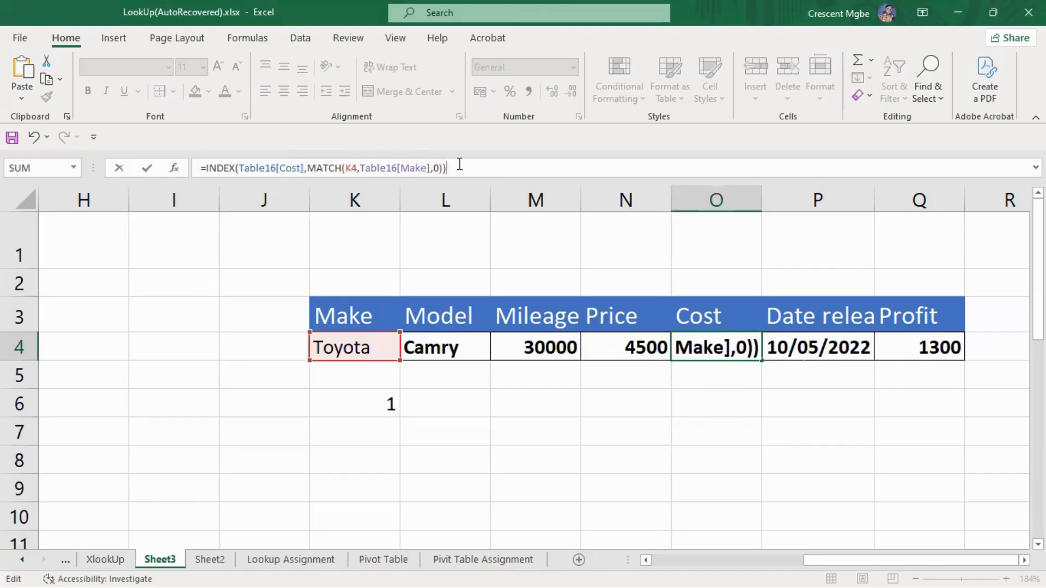
{"action": "key", "text": "Return"}
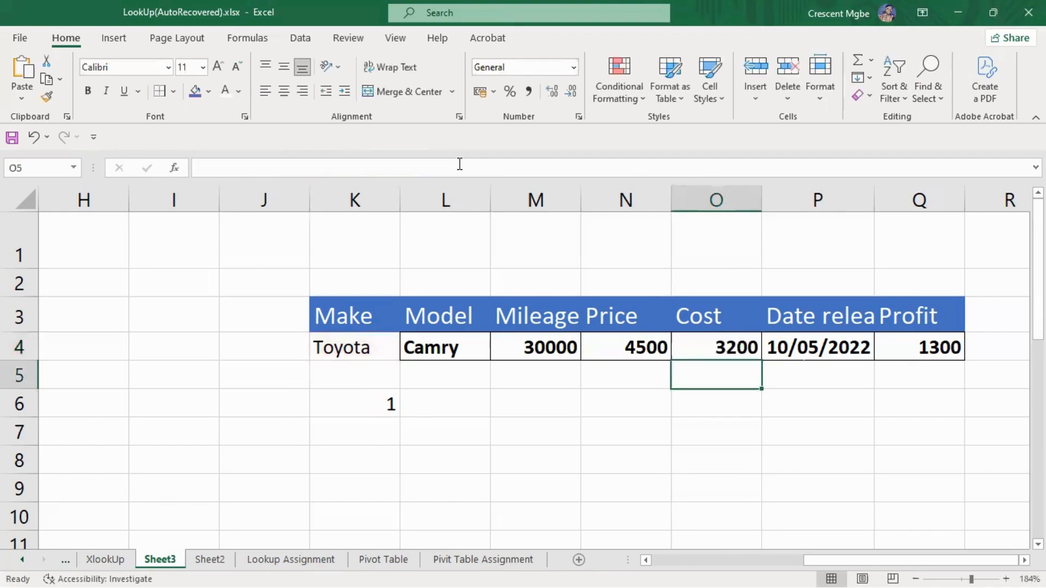
Replace K6 in the date released lookup in P4, making the formula =INDEX(F2:F24,MATCH(K4,Table16[Make],0)).
{"action": "left_click", "coordinate": [821, 344]}
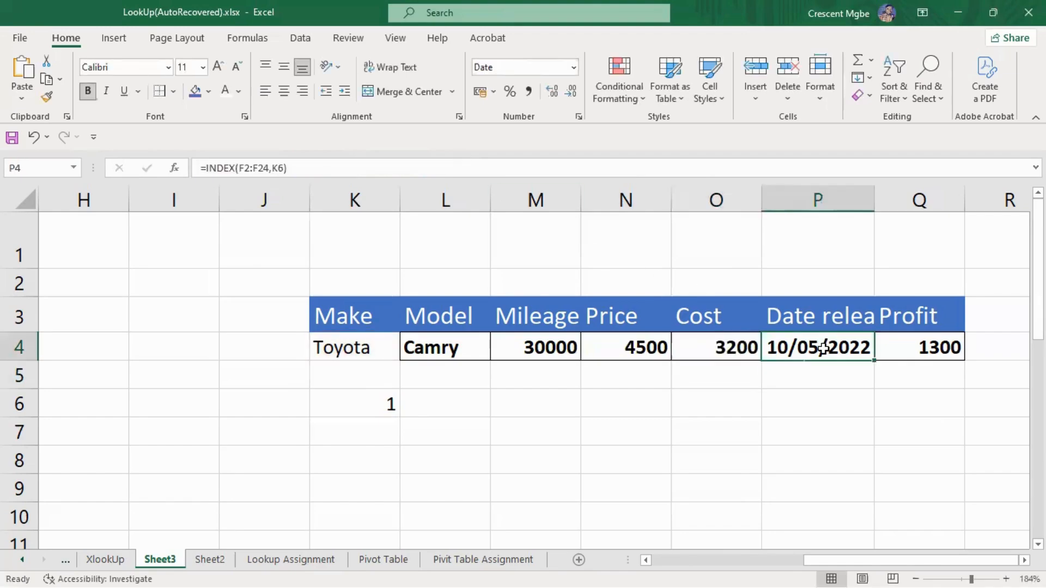
{"action": "left_click", "coordinate": [282, 170]}
{"action": "key", "text": "BackSpace"}
{"action": "key", "text": "BackSpace"}
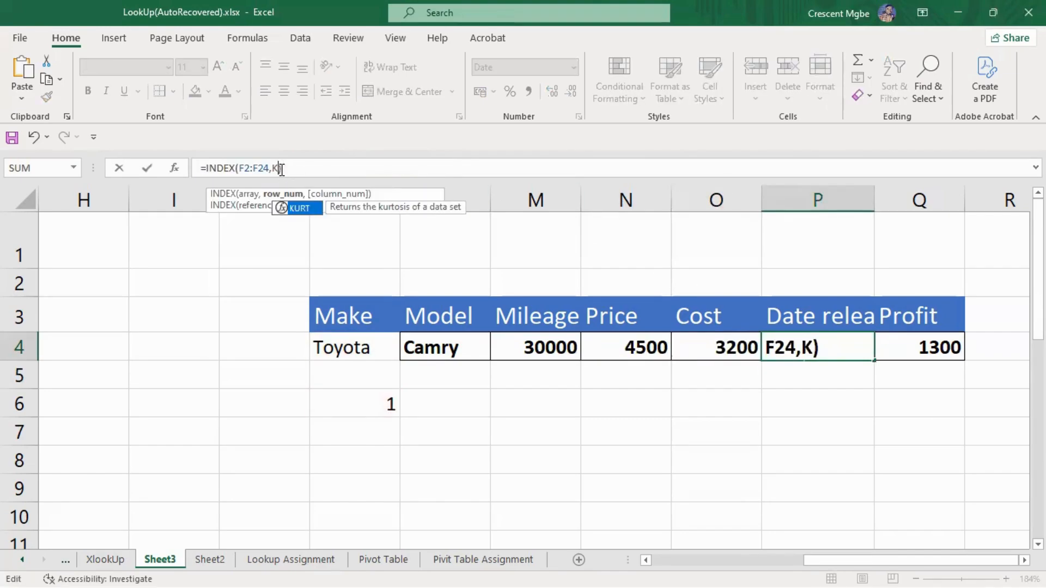
{"action": "type", "text": "MATCH(K4,Table16[Make],0)"}
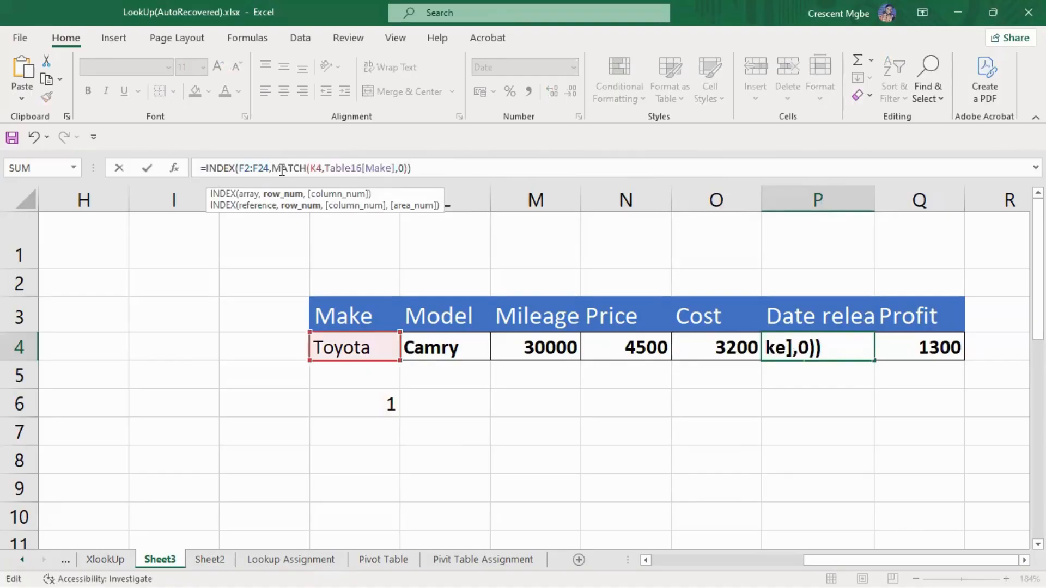
{"action": "left_click", "coordinate": [468, 173]}
{"action": "key", "text": "Return"}
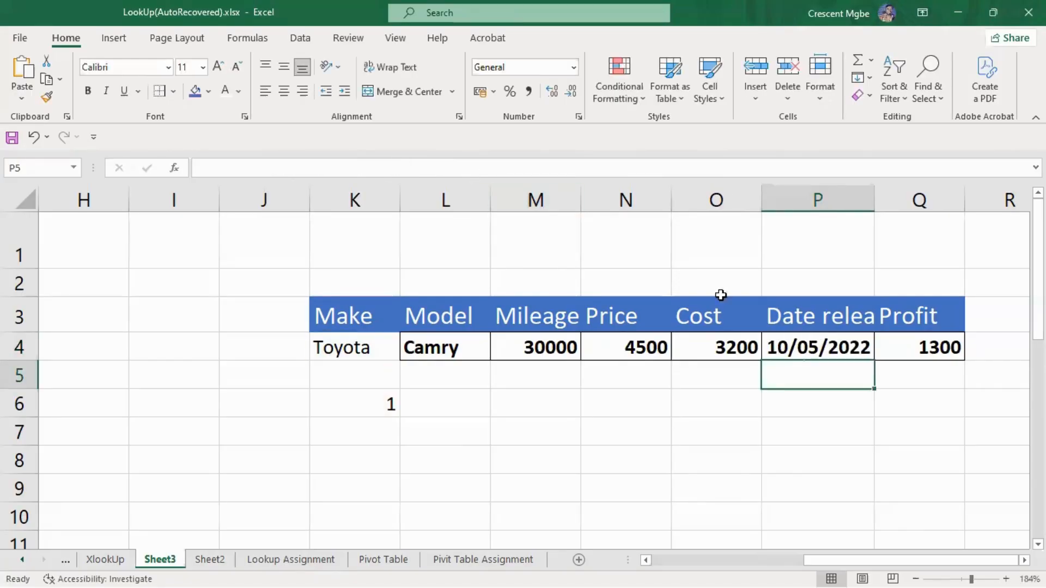
Replace K6 in the profit lookup in Q4, making the formula =INDEX(G2:G24,MATCH(K4,Table16[Make],0)).
{"action": "left_click", "coordinate": [907, 354]}
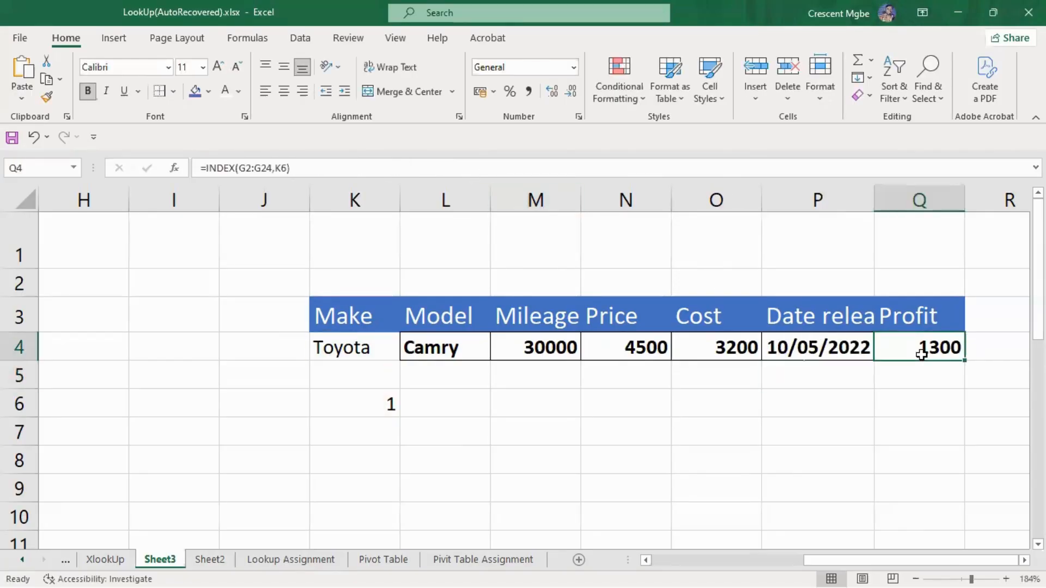
{"action": "left_click", "coordinate": [287, 173]}
{"action": "key", "text": "BackSpace"}
{"action": "key", "text": "BackSpace"}
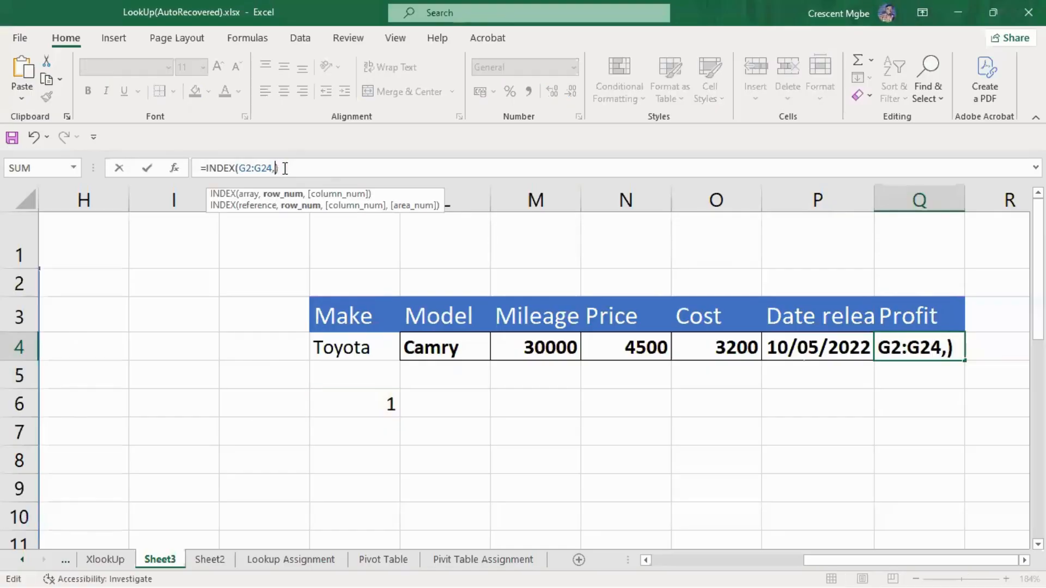
{"action": "type", "text": "MATCH(K4,Table16[Make],0)"}
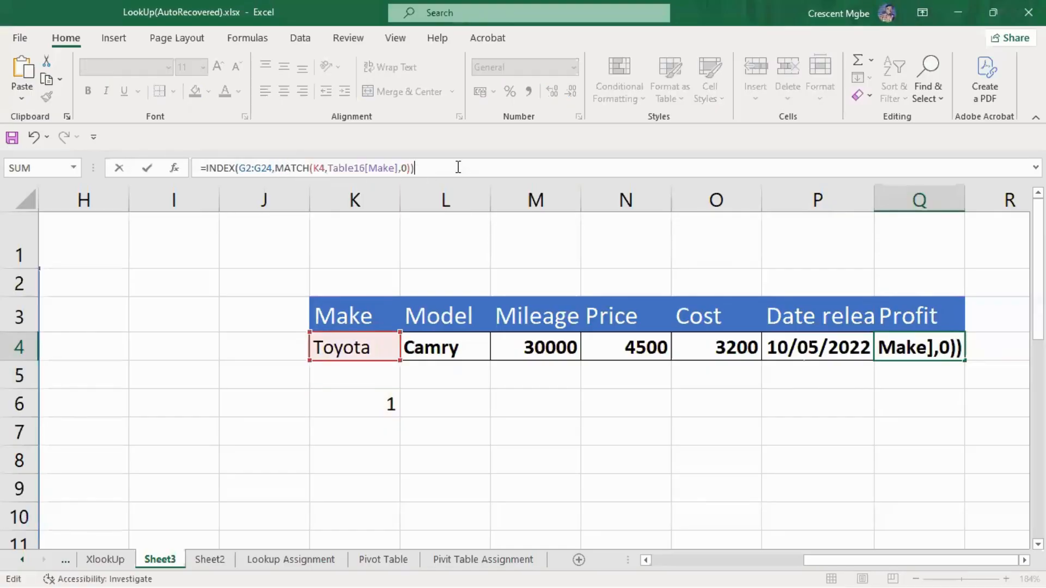
{"action": "key", "text": "Return"}
Test the lookups by choosing Chevrolet and Hyundai in turn as the make in K4.
{"action": "left_click", "coordinate": [387, 406]}
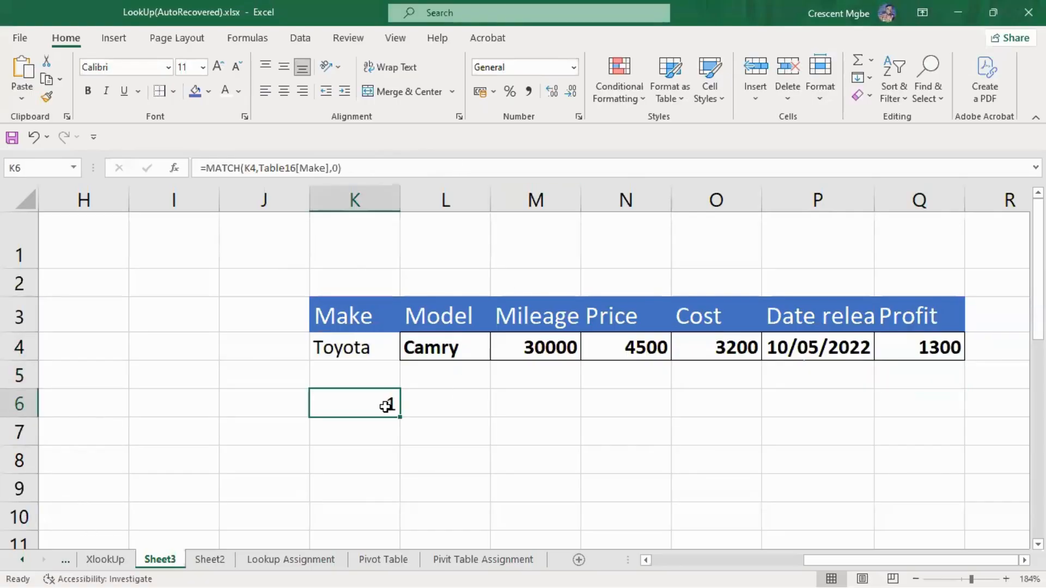
{"action": "left_click", "coordinate": [384, 348]}
{"action": "left_click", "coordinate": [407, 352]}
{"action": "key", "text": "Escape"}
{"action": "left_click", "coordinate": [407, 352]}
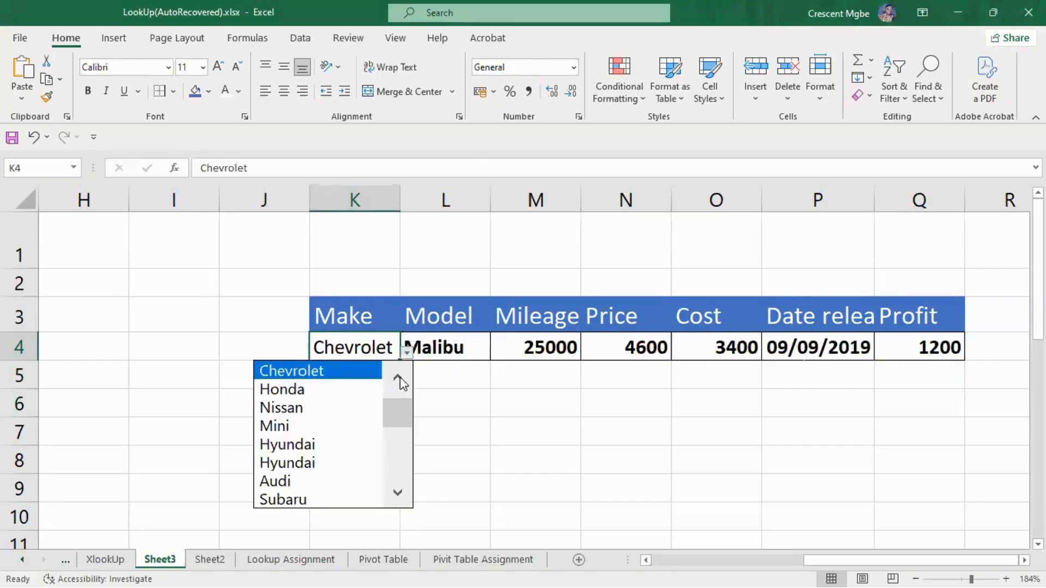
{"action": "left_click", "coordinate": [327, 446]}
Delete the helper MATCH formula from K6 and check the lookup row without it.
{"action": "left_click", "coordinate": [369, 409]}
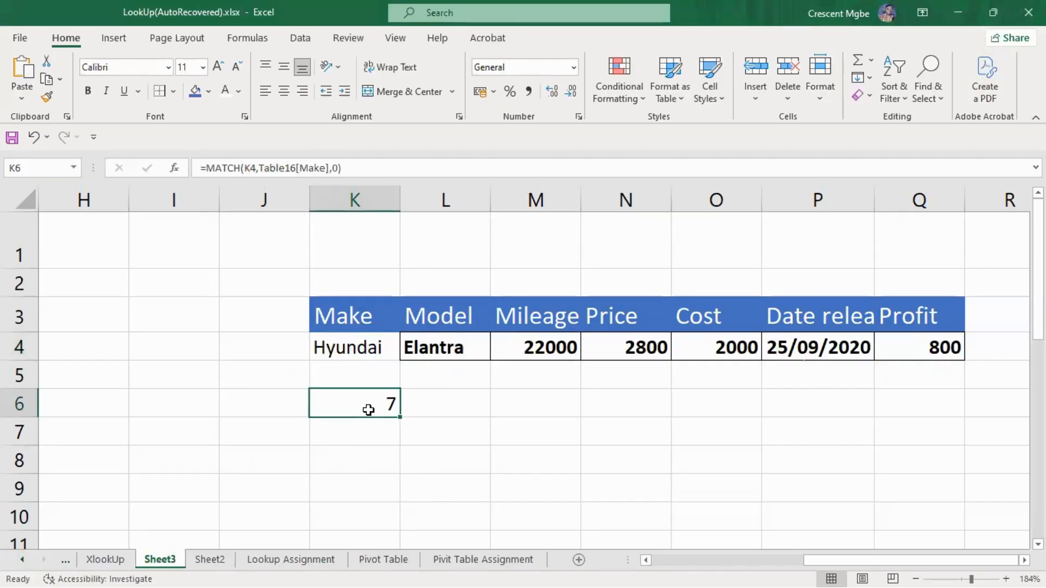
{"action": "key", "text": "Delete"}
{"action": "left_click", "coordinate": [440, 467]}
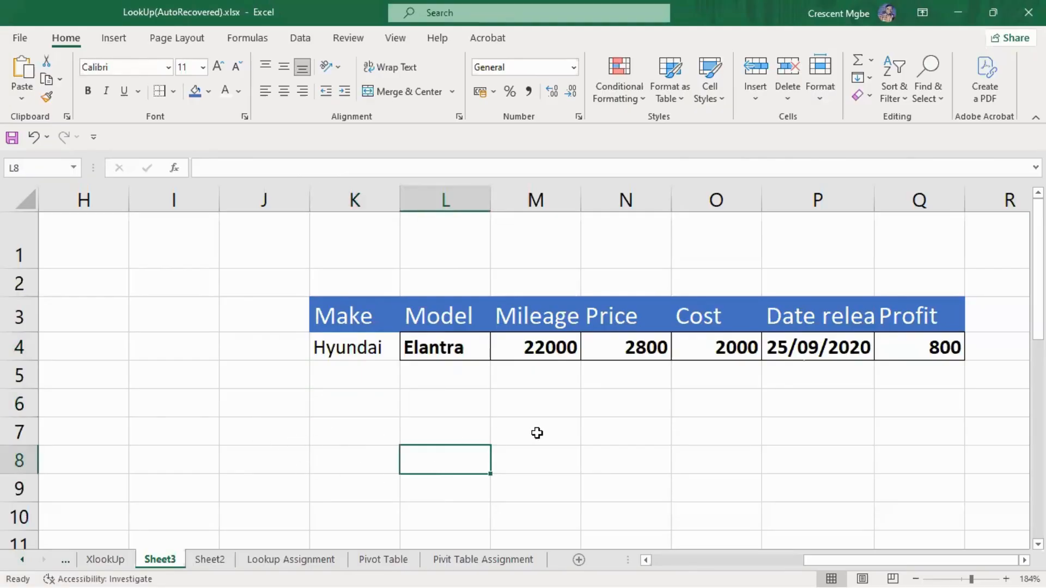
{"action": "left_click", "coordinate": [713, 461]}
{"action": "left_click", "coordinate": [330, 275]}
Choose Toyota from the list of makes in K4 to test the lookups without the helper cell.
{"action": "left_click", "coordinate": [339, 347]}
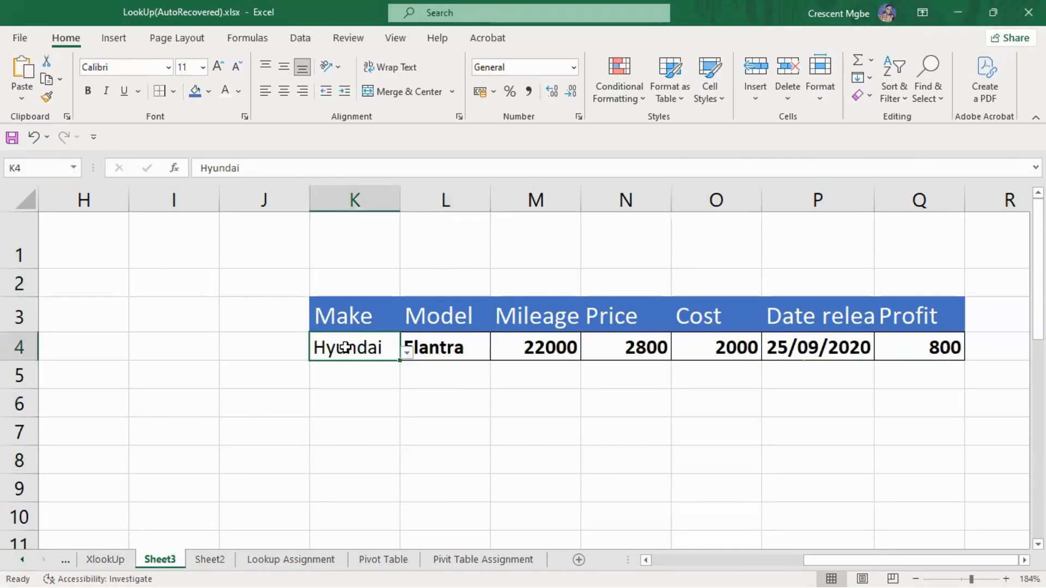
{"action": "left_click", "coordinate": [407, 353]}
{"action": "scroll", "coordinate": [387, 419], "scroll_direction": "up", "scroll_amount": 2}
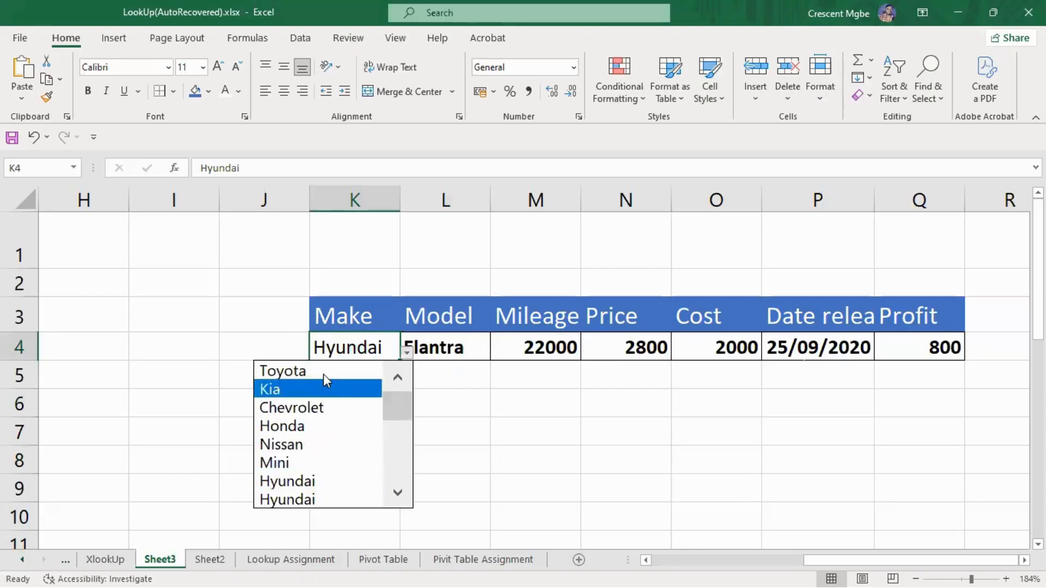
{"action": "left_click", "coordinate": [333, 371]}
{"action": "left_click", "coordinate": [911, 472]}
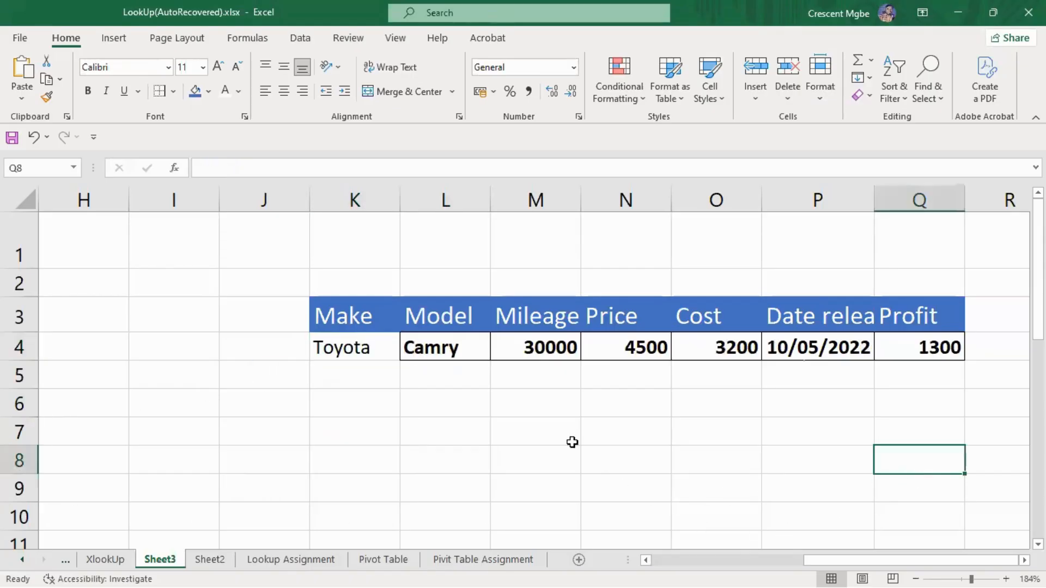
Test the lookups by replacing the make in K4 with Tesla.
{"action": "left_click", "coordinate": [379, 348]}
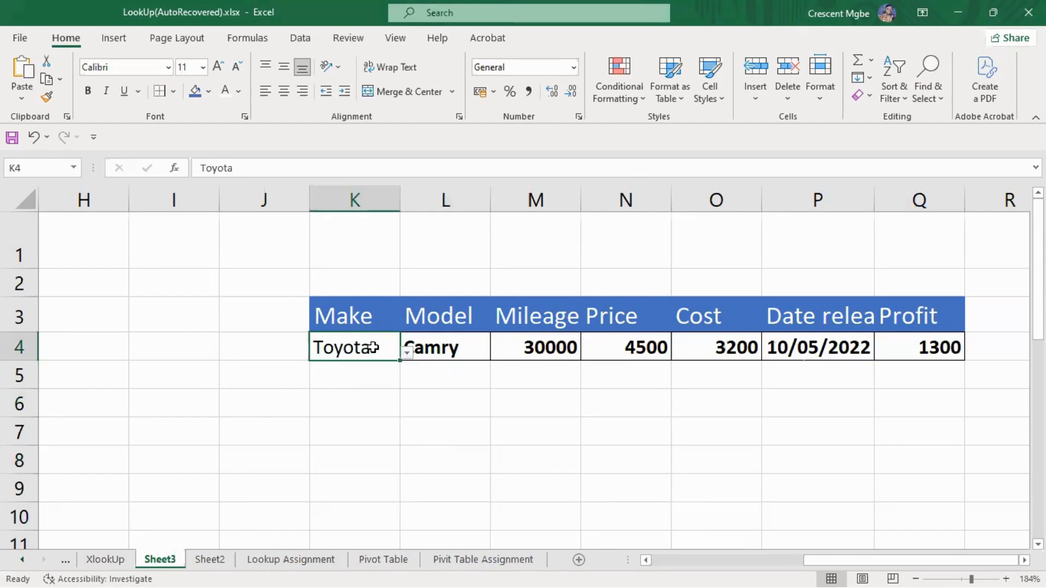
{"action": "double_click", "coordinate": [372, 347]}
{"action": "key", "text": "BackSpace"}
{"action": "key", "text": "BackSpace"}
{"action": "key", "text": "BackSpace"}
{"action": "key", "text": "BackSpace"}
{"action": "key", "text": "BackSpace"}
{"action": "key", "text": "BackSpace"}
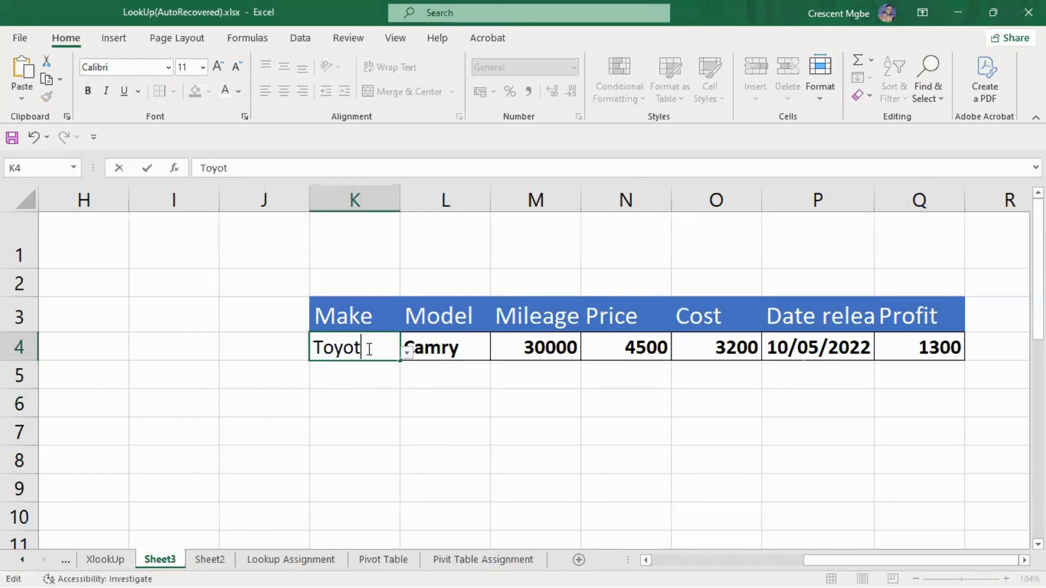
{"action": "type", "text": "Tesla"}
{"action": "key", "text": "Return"}
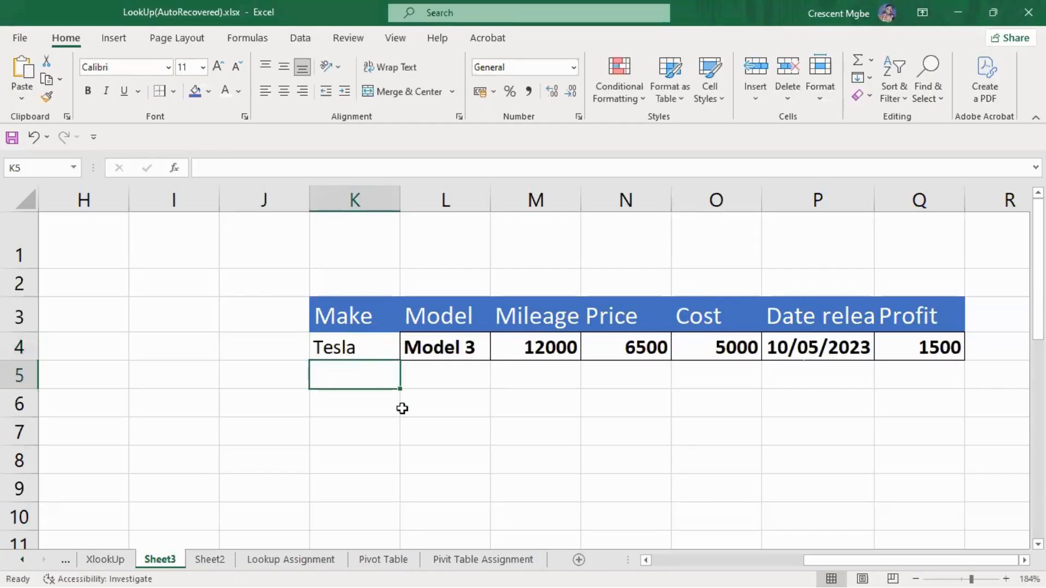
Replace the make in K4 with lowercase kia to test the lookup row.
{"action": "double_click", "coordinate": [376, 347]}
{"action": "key", "text": "BackSpace"}
{"action": "key", "text": "BackSpace"}
{"action": "key", "text": "BackSpace"}
{"action": "key", "text": "BackSpace"}
{"action": "key", "text": "BackSpace"}
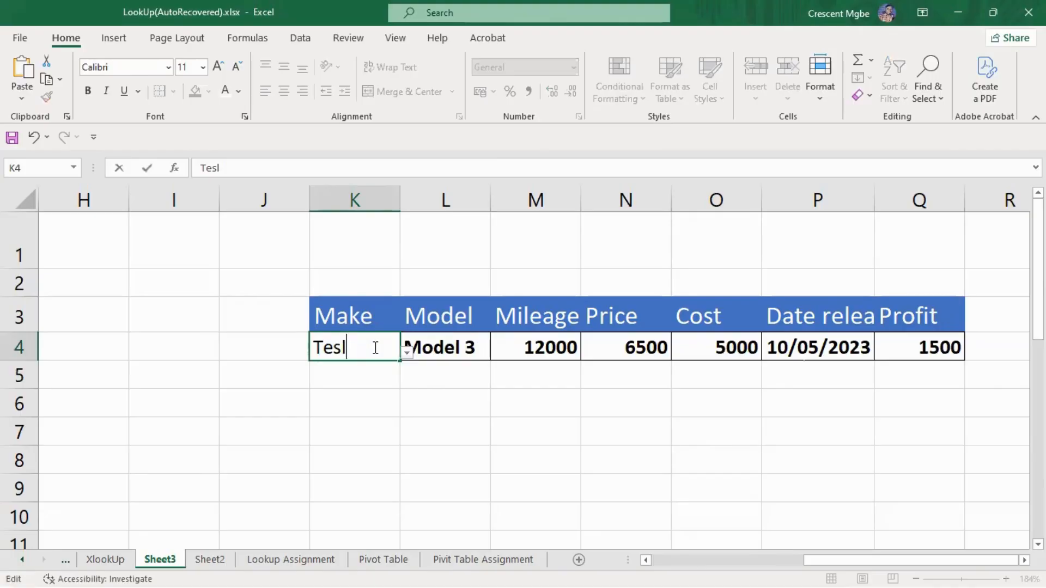
{"action": "type", "text": "kia"}
{"action": "key", "text": "Return"}
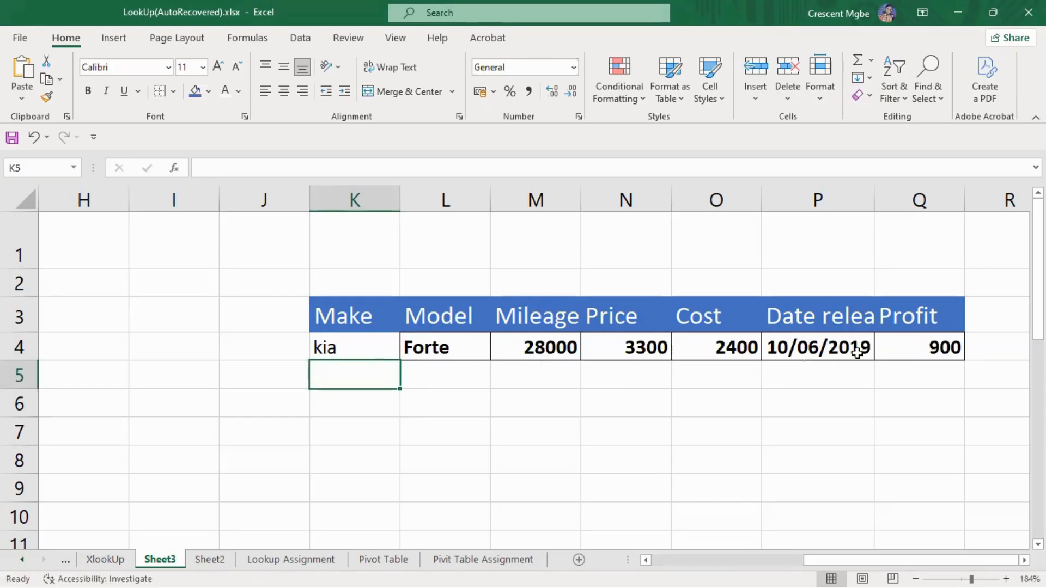
Enter Volvo as the make in K4 to test the lookups again.
{"action": "left_click", "coordinate": [368, 345]}
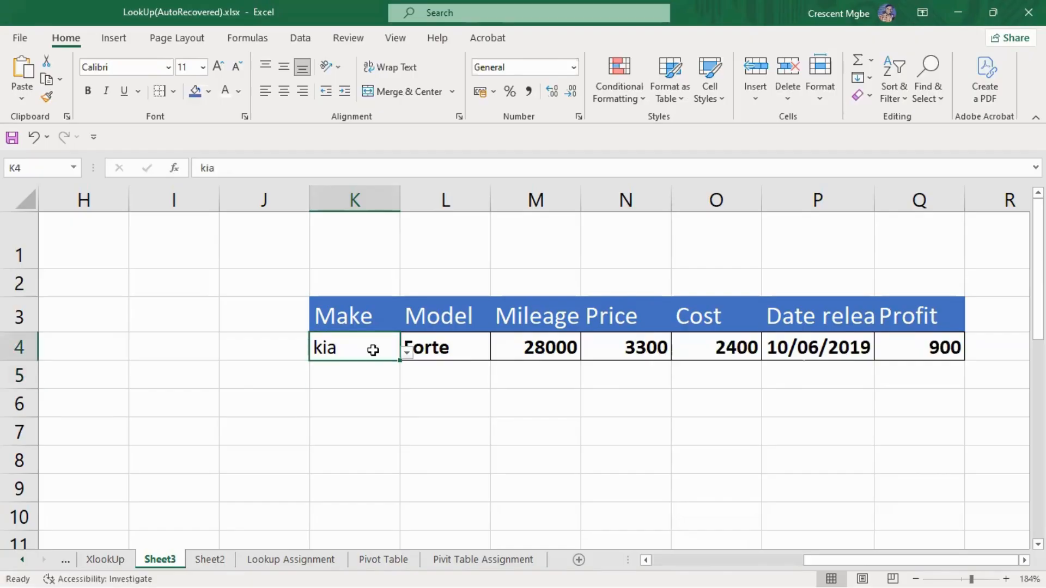
{"action": "double_click", "coordinate": [373, 351]}
{"action": "key", "text": "BackSpace"}
{"action": "key", "text": "BackSpace"}
{"action": "key", "text": "BackSpace"}
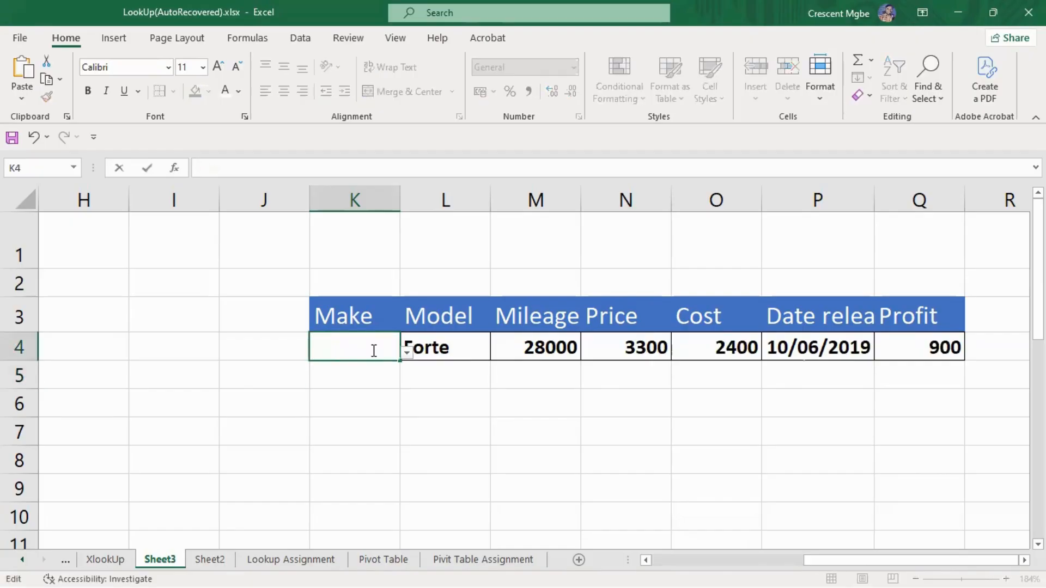
{"action": "type", "text": "Volvo"}
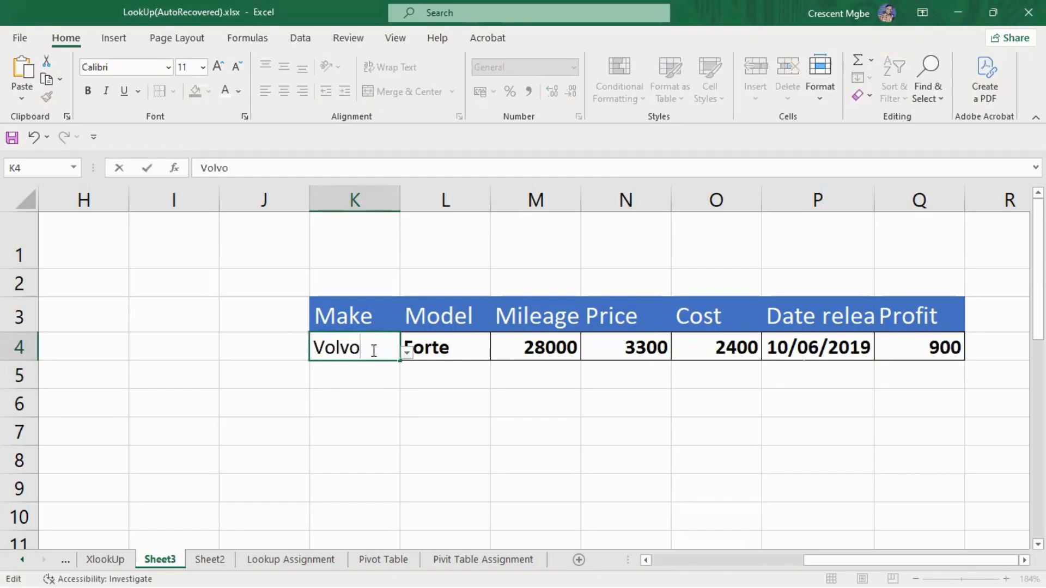
{"action": "key", "text": "Return"}
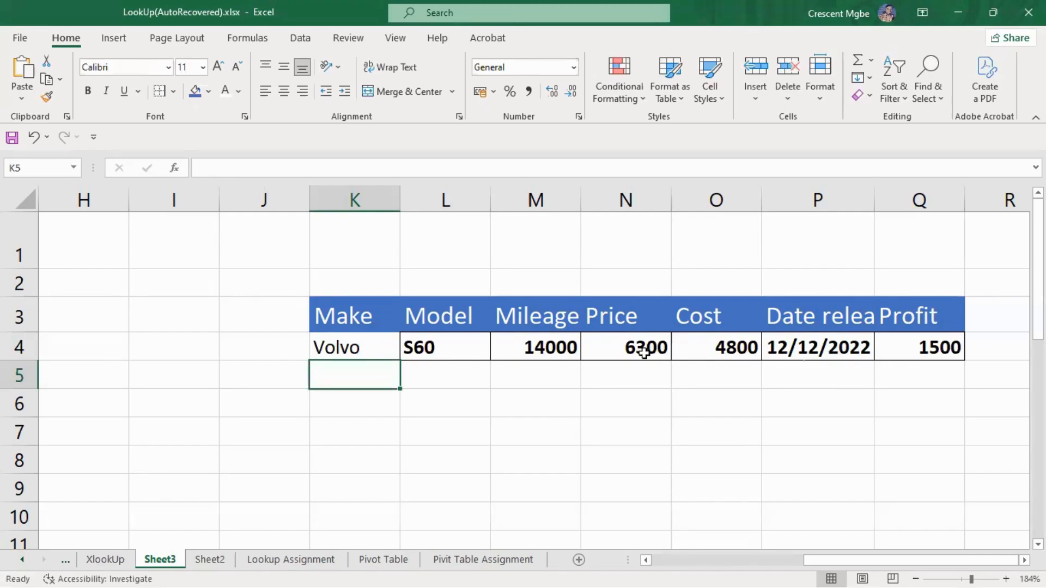
Change the make in K4 to Nissan and check the details returned in the lookup row.
{"action": "left_click", "coordinate": [354, 347]}
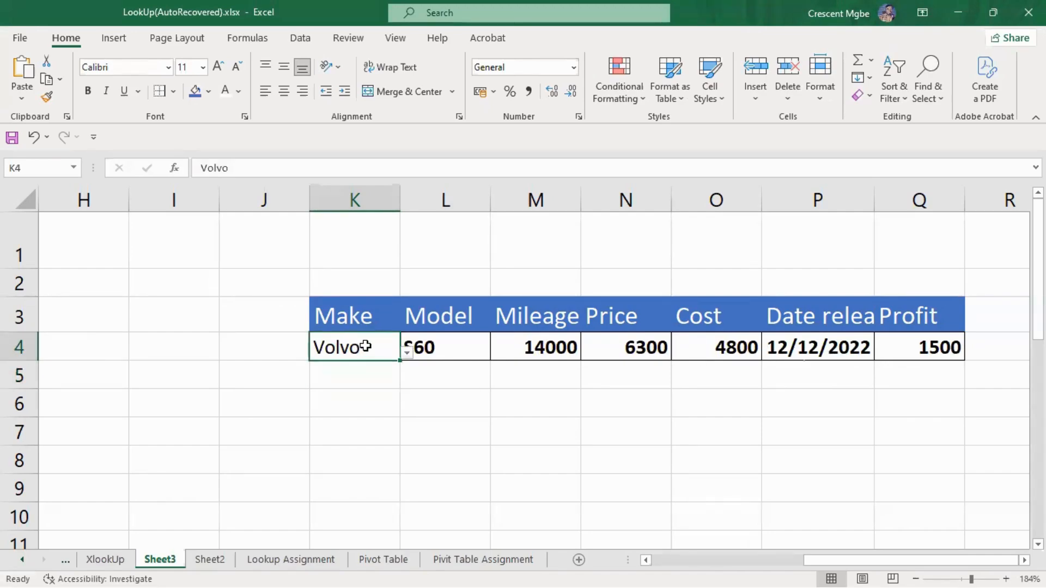
{"action": "double_click", "coordinate": [365, 347]}
{"action": "key", "text": "BackSpace"}
{"action": "key", "text": "BackSpace"}
{"action": "key", "text": "BackSpace"}
{"action": "key", "text": "BackSpace"}
{"action": "key", "text": "BackSpace"}
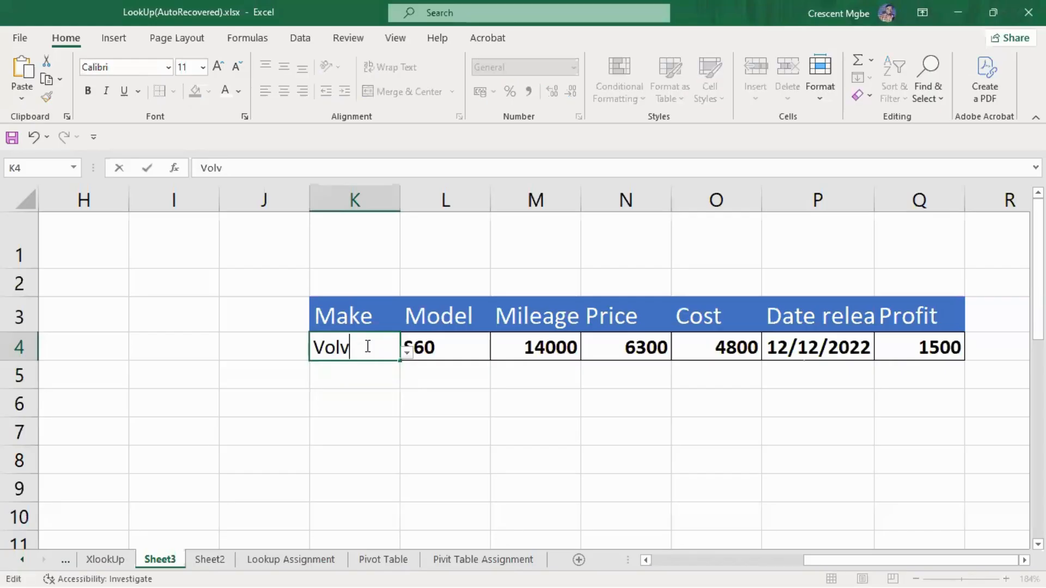
{"action": "type", "text": "Nissan"}
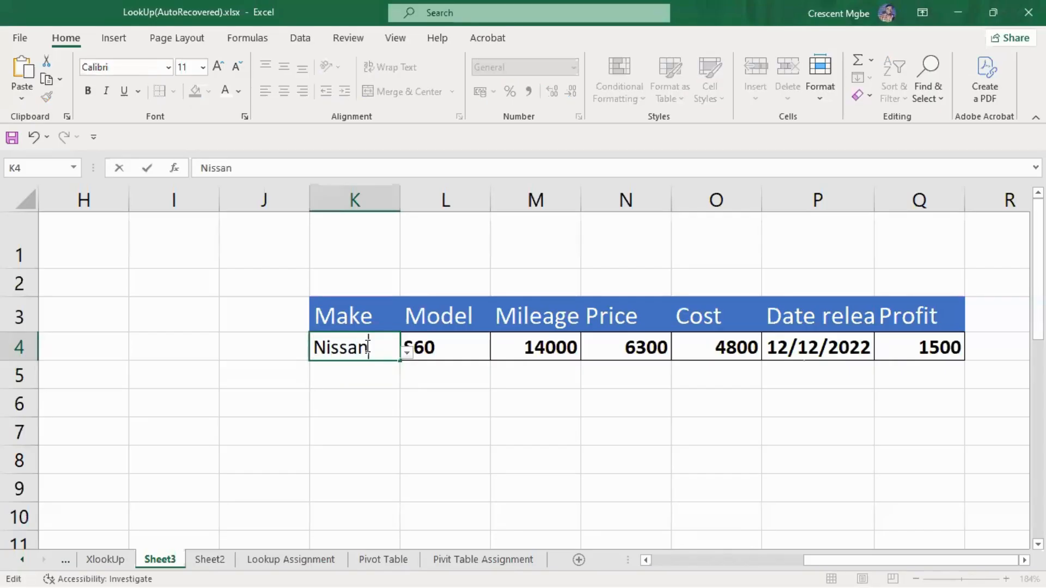
{"action": "key", "text": "Return"}
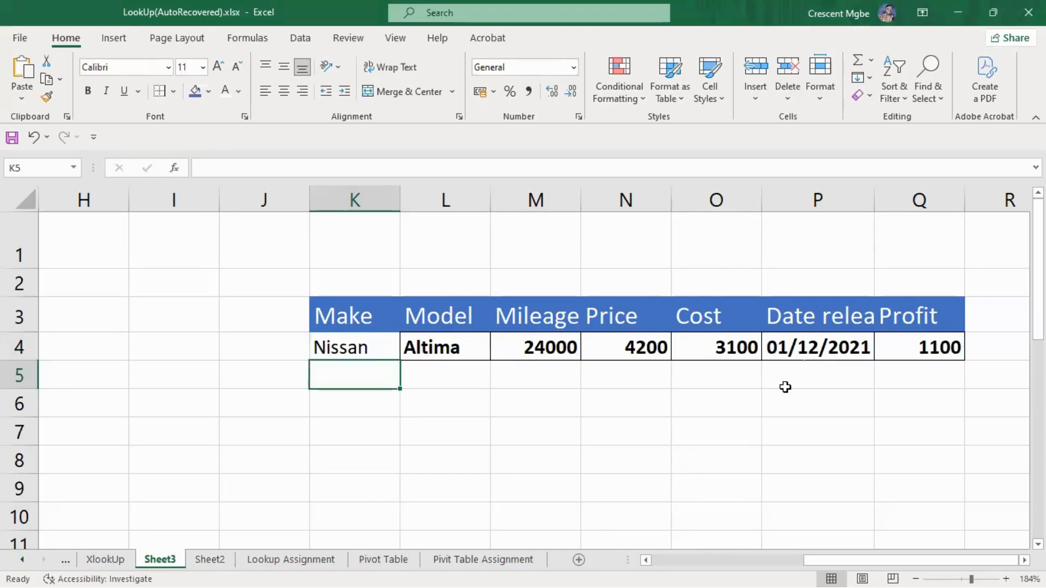
{"action": "left_click", "coordinate": [648, 460]}
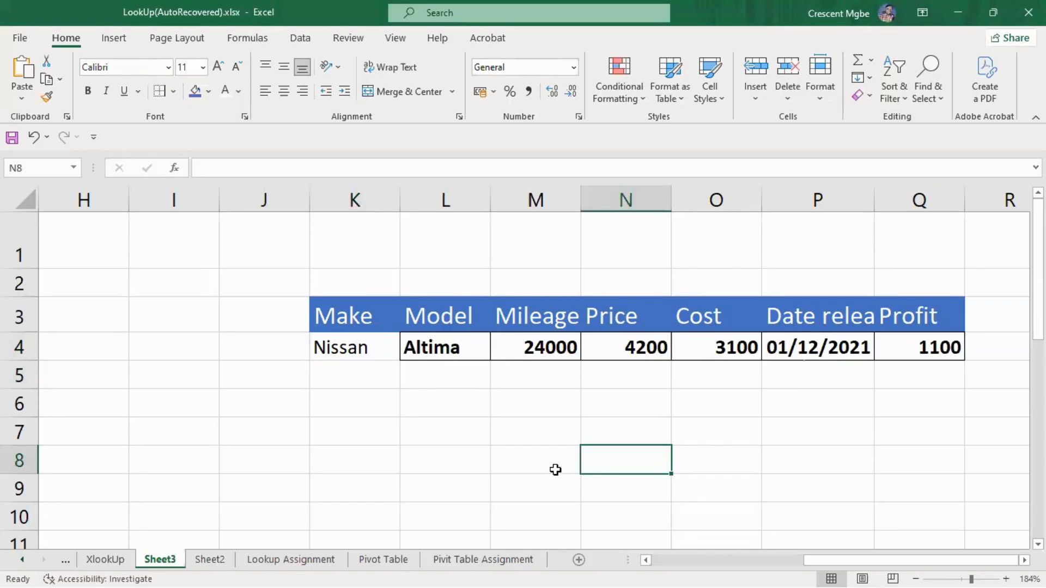
{"action": "left_click_drag", "start_coordinate": [835, 564], "coordinate": [604, 564]}
{"action": "left_click_drag", "start_coordinate": [584, 201], "coordinate": [594, 201]}
{"action": "left_click_drag", "start_coordinate": [685, 560], "coordinate": [896, 560]}
{"action": "left_click", "coordinate": [391, 450]}
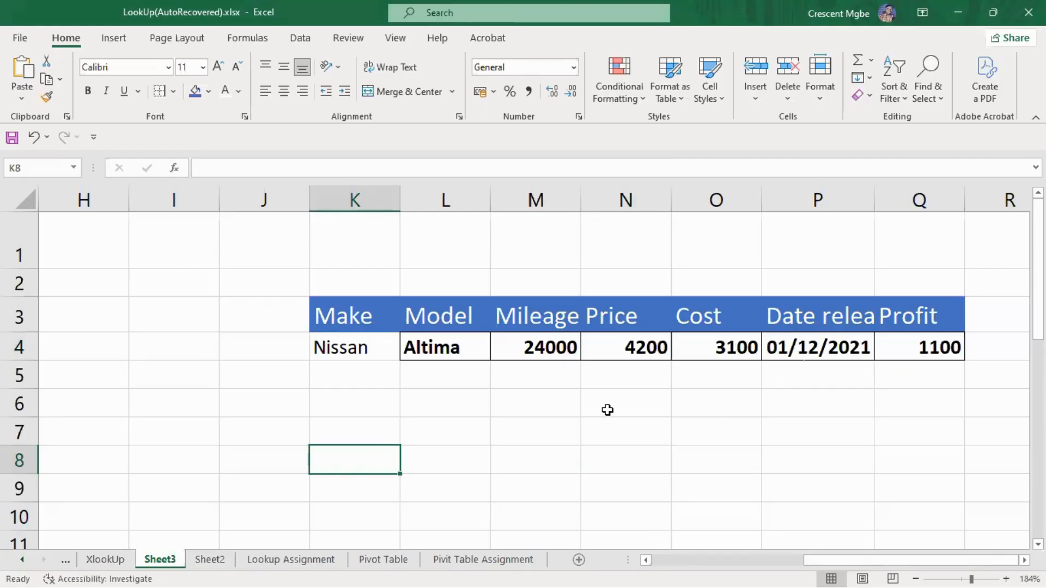
{"action": "left_click", "coordinate": [524, 247]}
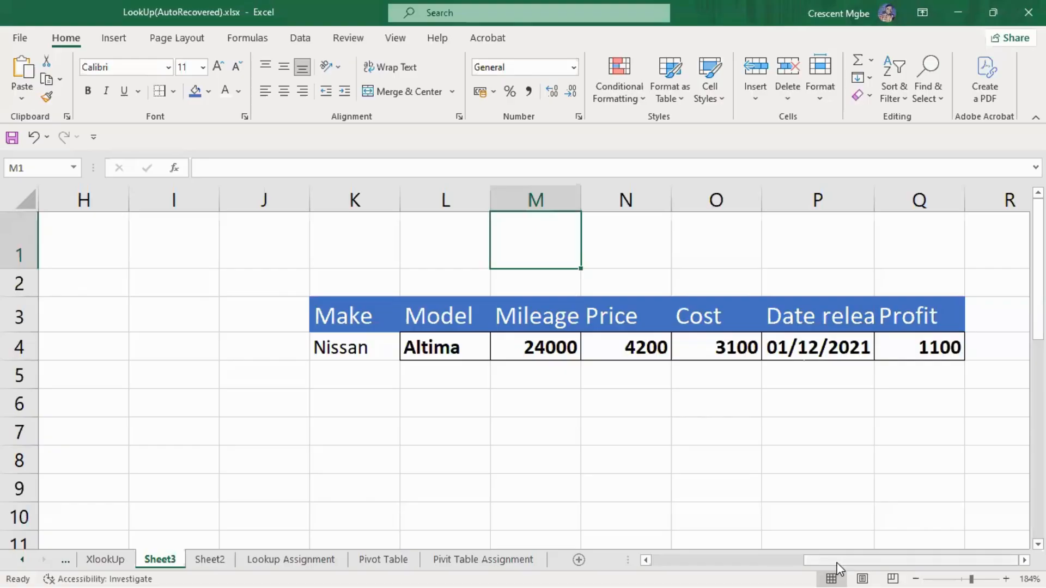
{"action": "left_click_drag", "start_coordinate": [823, 558], "coordinate": [869, 550]}
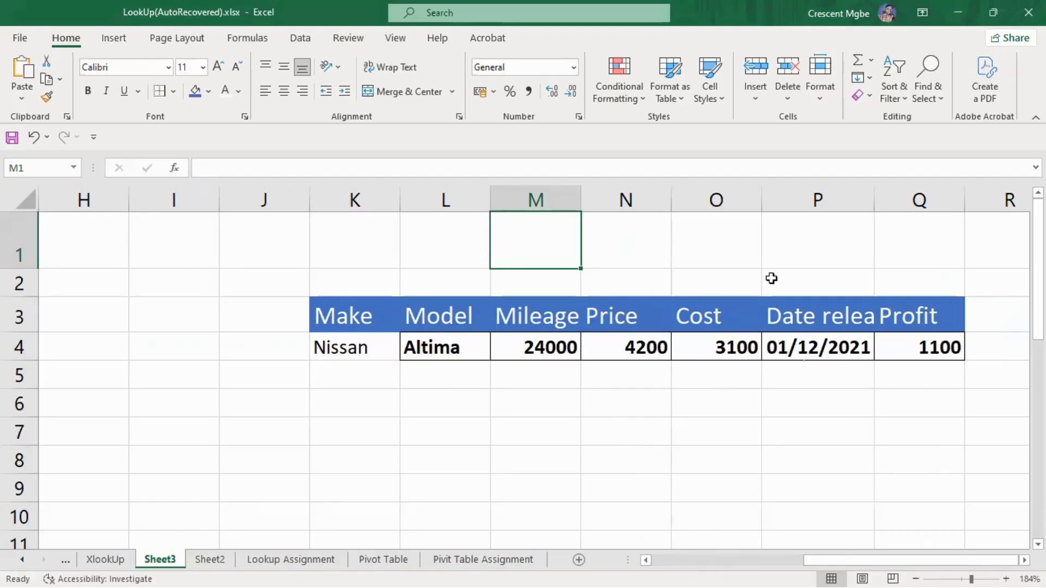
{"action": "left_click", "coordinate": [542, 458]}
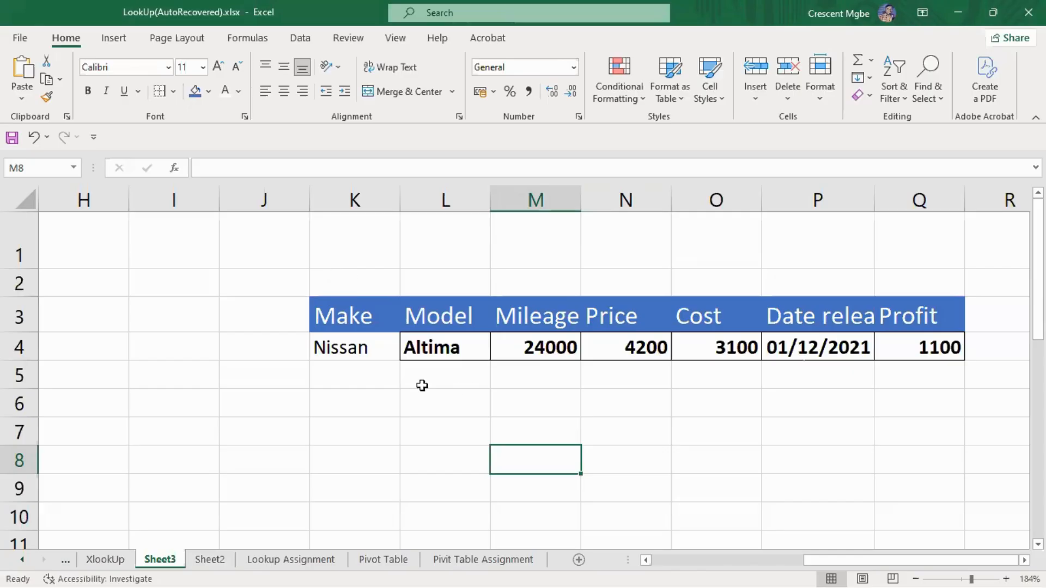
Inspect the model lookup formula in L4 and look through the makes and models in the source table.
{"action": "left_click", "coordinate": [363, 348]}
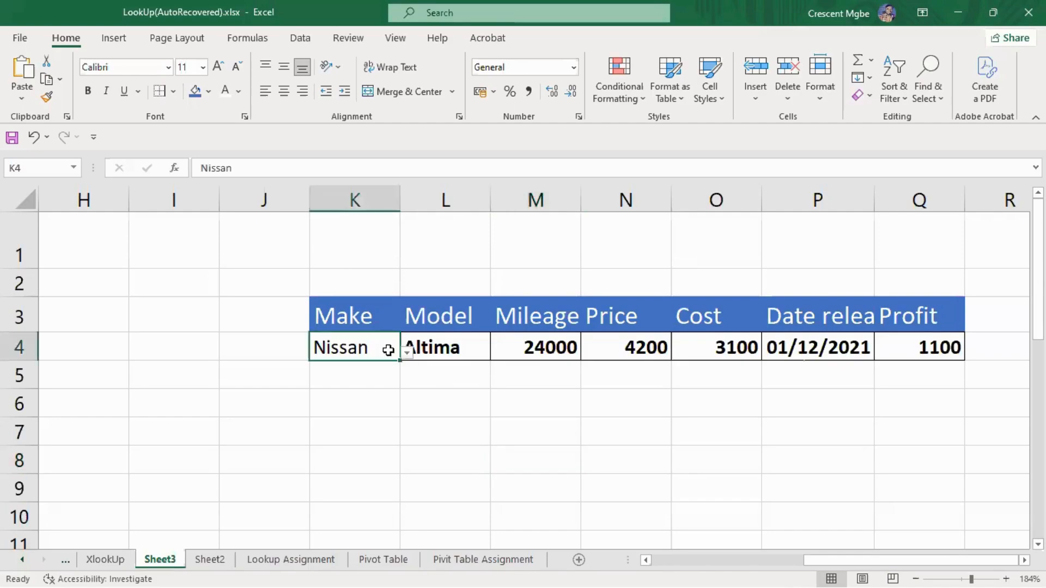
{"action": "left_click", "coordinate": [420, 346]}
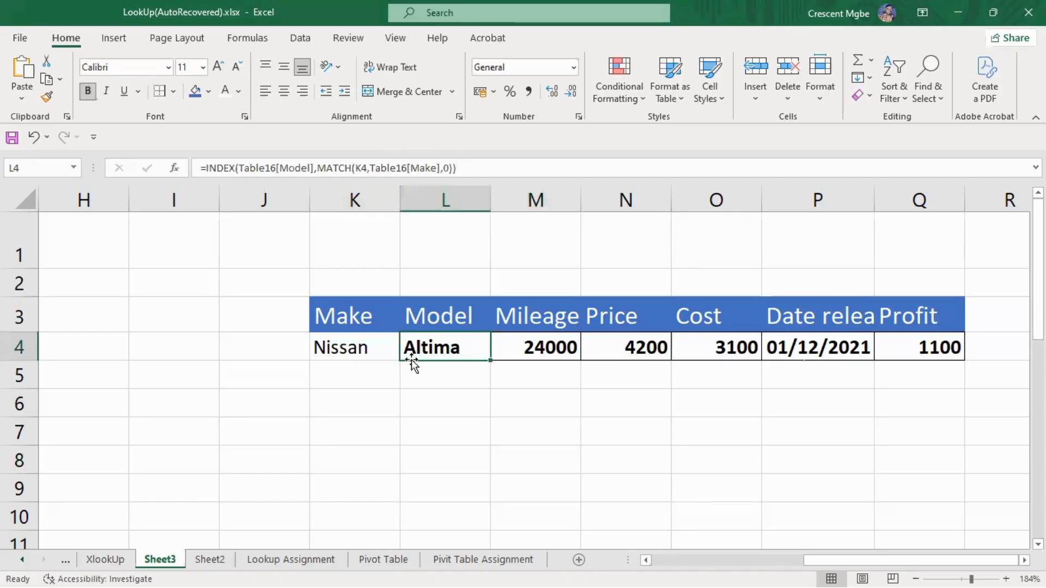
{"action": "left_click_drag", "start_coordinate": [823, 558], "coordinate": [662, 558]}
{"action": "scroll", "coordinate": [175, 374], "scroll_direction": "down", "scroll_amount": 6}
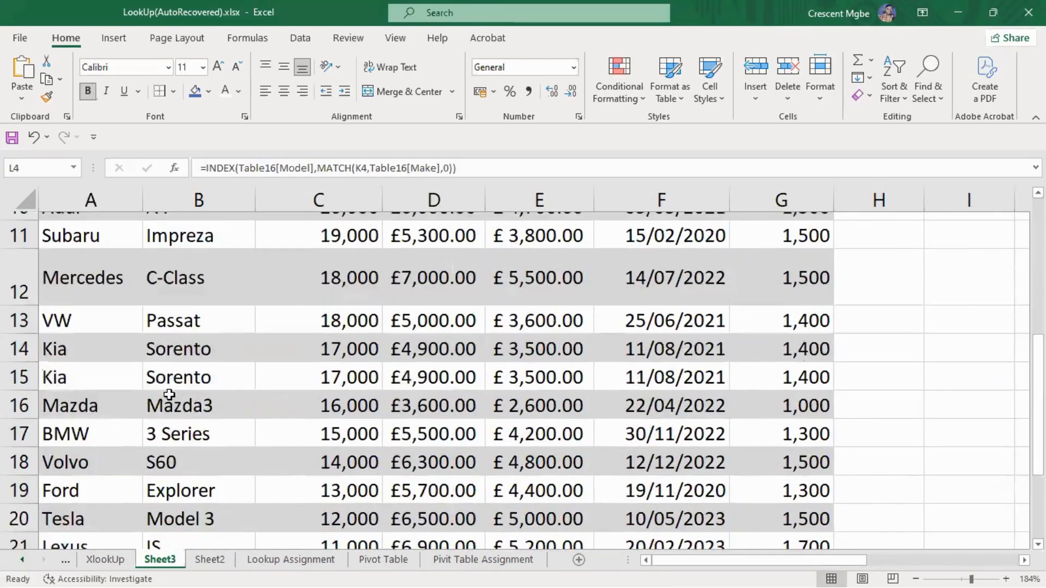
{"action": "scroll", "coordinate": [72, 245], "scroll_direction": "up", "scroll_amount": 3}
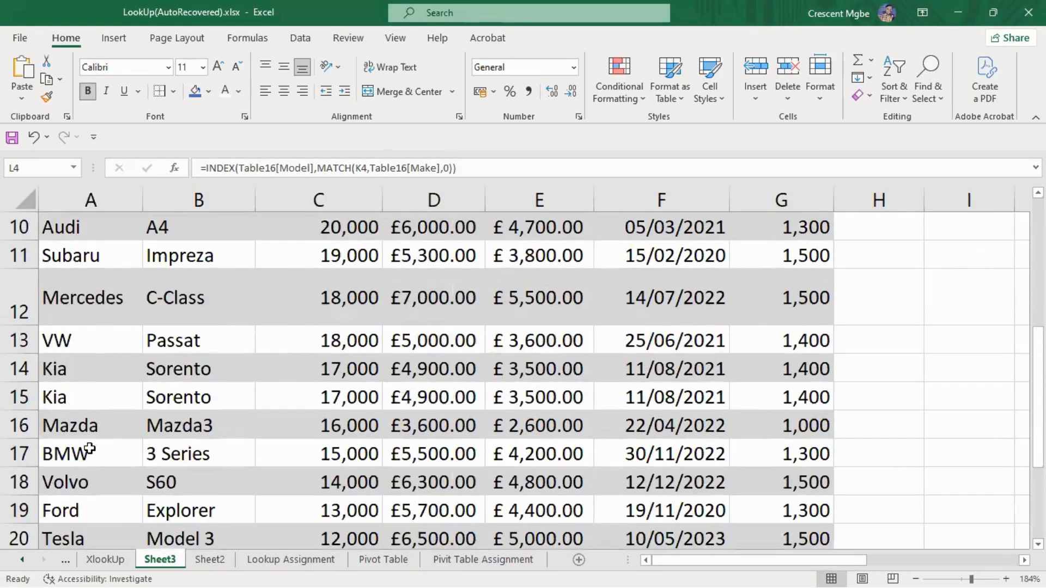
{"action": "scroll", "coordinate": [82, 408], "scroll_direction": "down", "scroll_amount": 3}
Add a second Tesla record in row 25, directly below the Jaguar row, with Model1 as its model.
{"action": "left_click", "coordinate": [72, 257]}
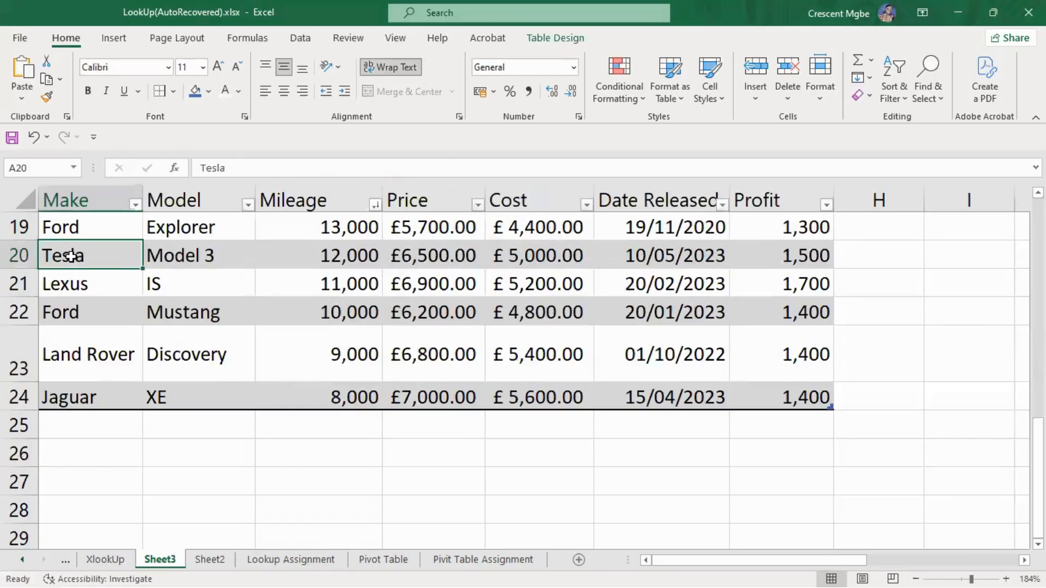
{"action": "left_click", "coordinate": [74, 423]}
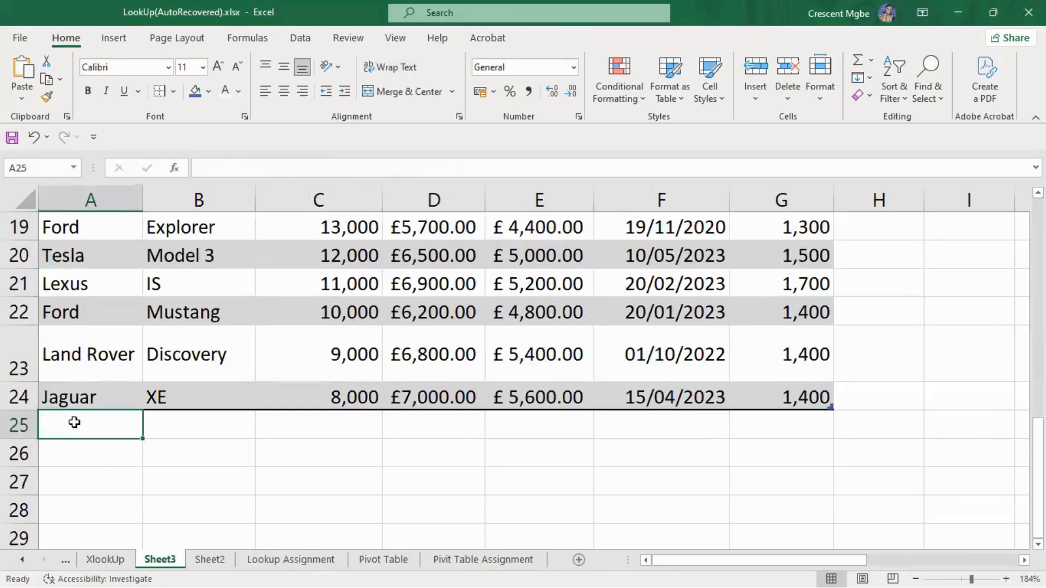
{"action": "type", "text": "Tesla"}
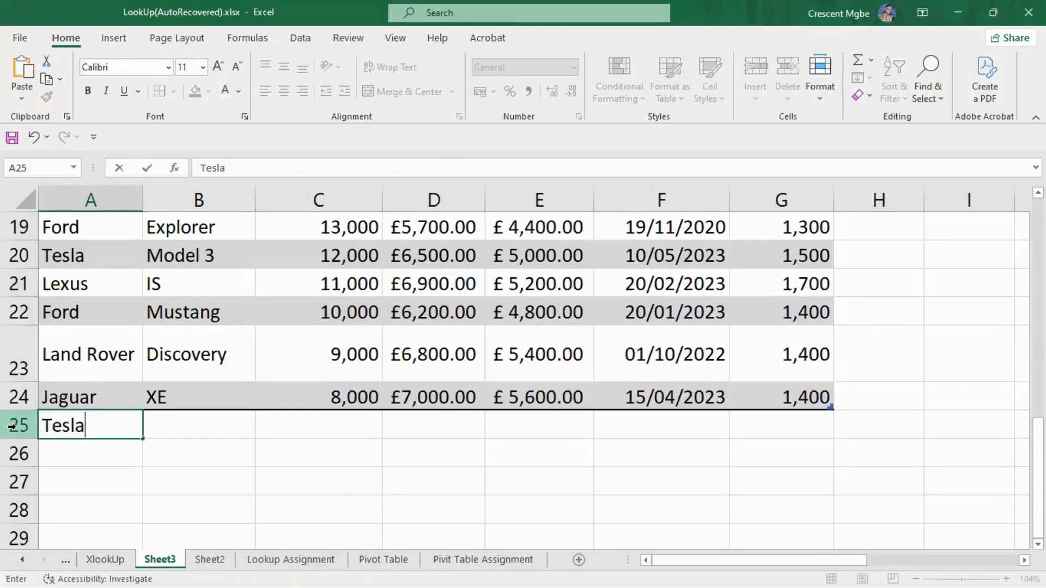
{"action": "left_click", "coordinate": [188, 432]}
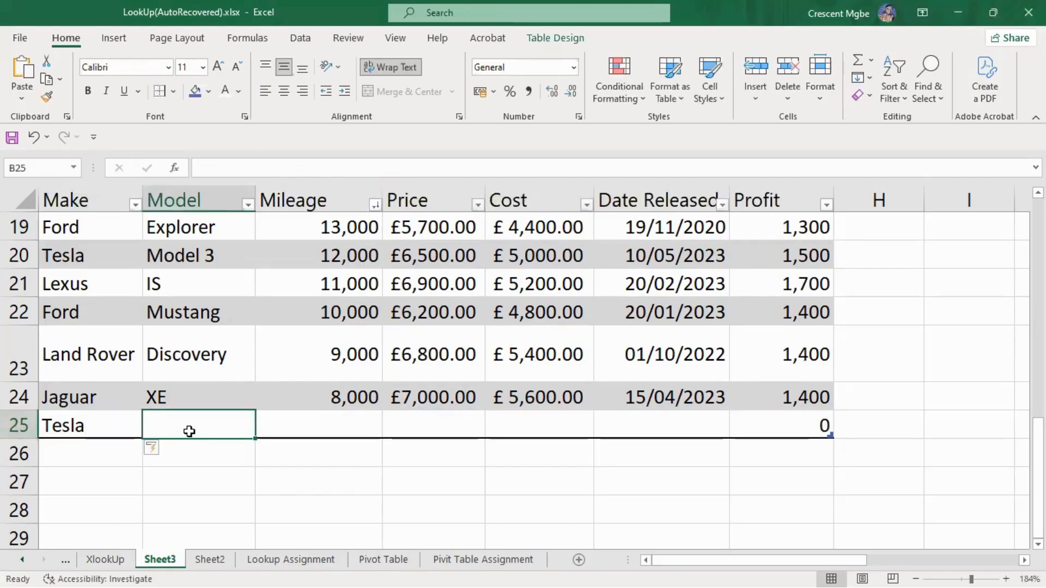
{"action": "type", "text": "Model"}
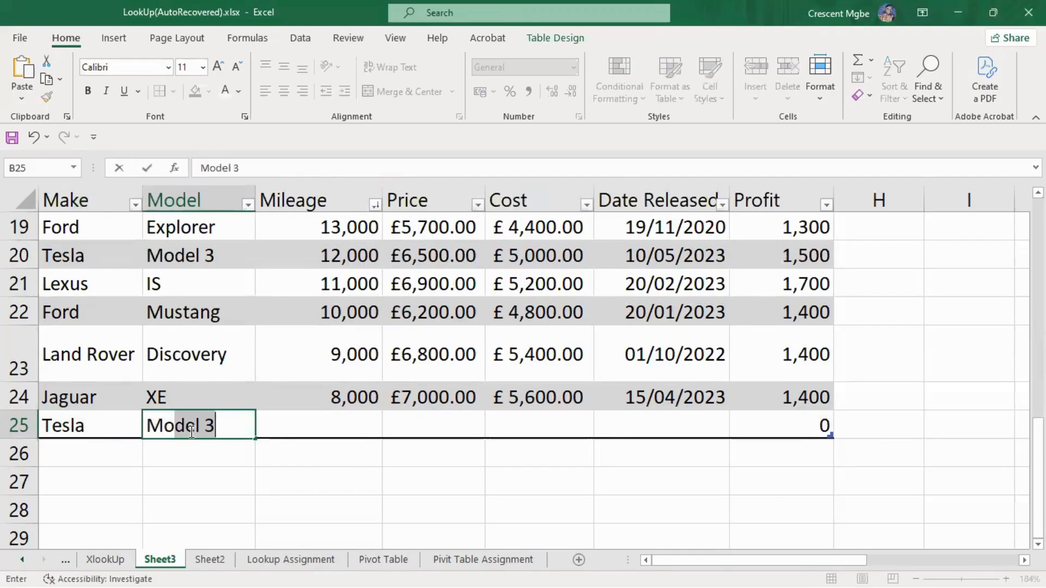
{"action": "type", "text": "1"}
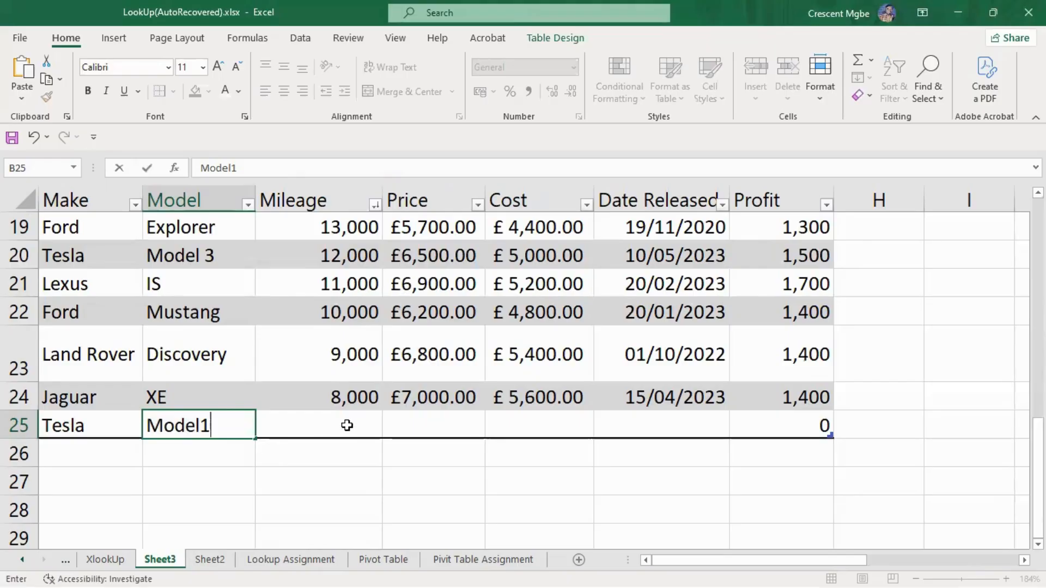
{"action": "left_click", "coordinate": [347, 425]}
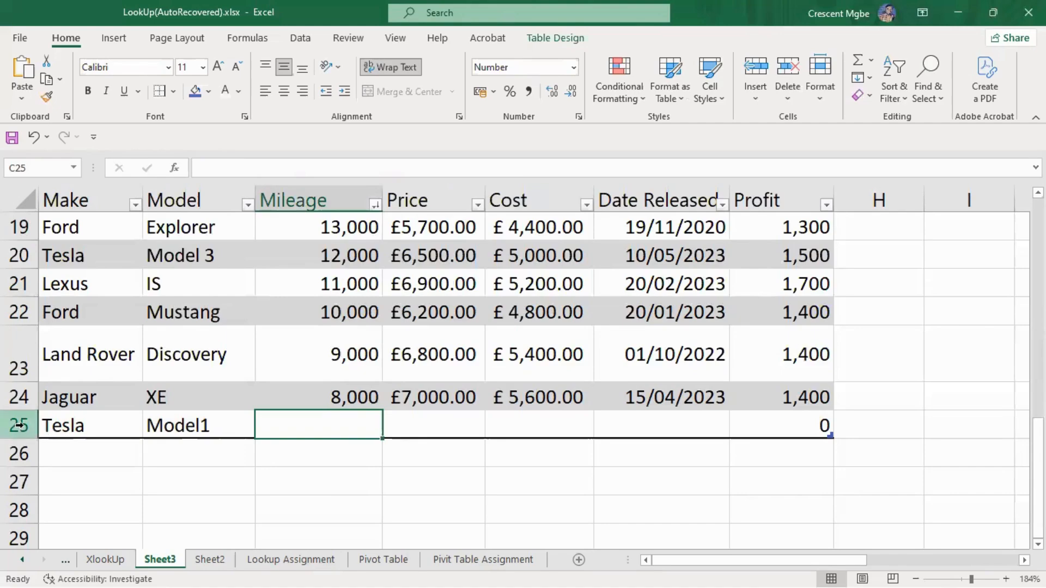
Compare the lookup row with the source table, examining the records in rows 2 to 5 one at a time.
{"action": "scroll", "coordinate": [474, 297], "scroll_direction": "up", "scroll_amount": 6}
{"action": "left_click_drag", "start_coordinate": [823, 561], "coordinate": [972, 545]}
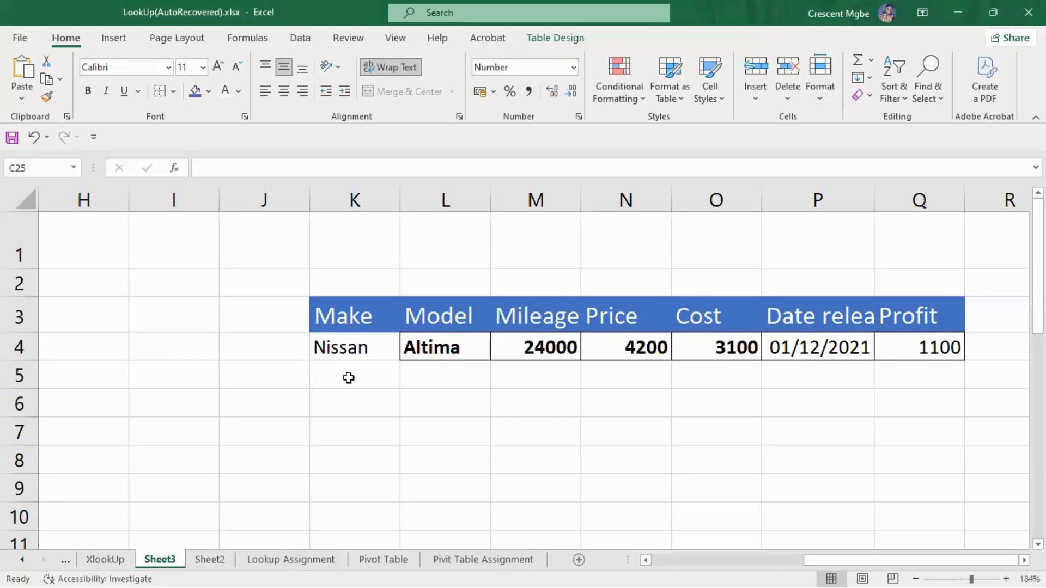
{"action": "left_click_drag", "start_coordinate": [857, 567], "coordinate": [700, 567]}
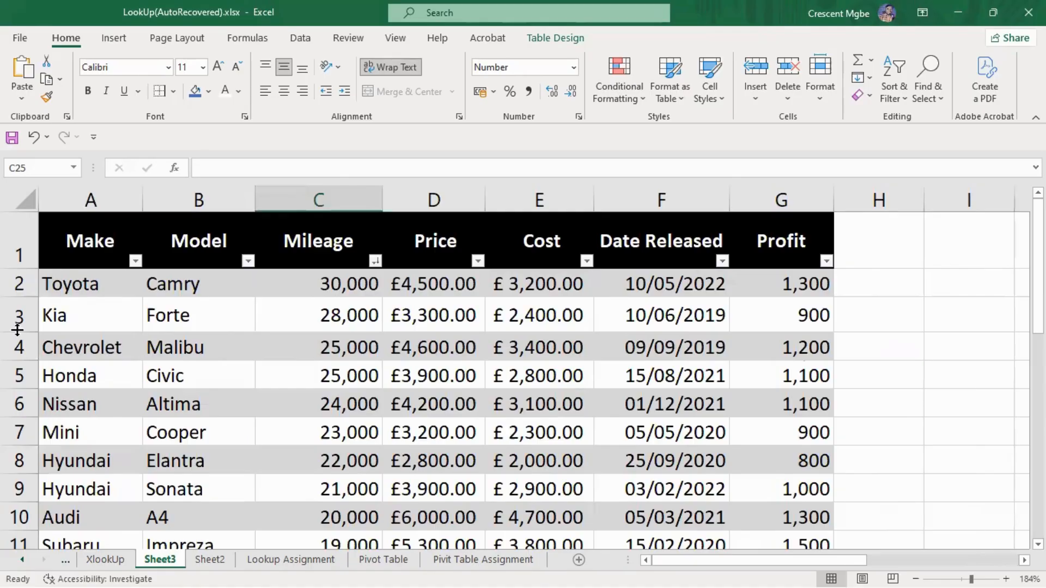
{"action": "left_click", "coordinate": [16, 284]}
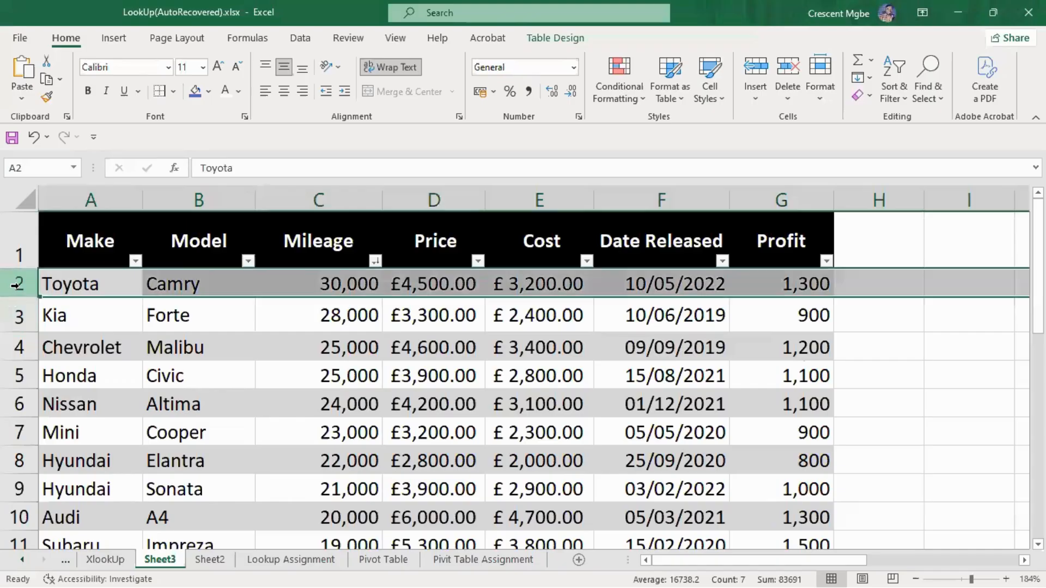
{"action": "left_click", "coordinate": [14, 316]}
{"action": "left_click", "coordinate": [12, 348]}
{"action": "left_click", "coordinate": [15, 376]}
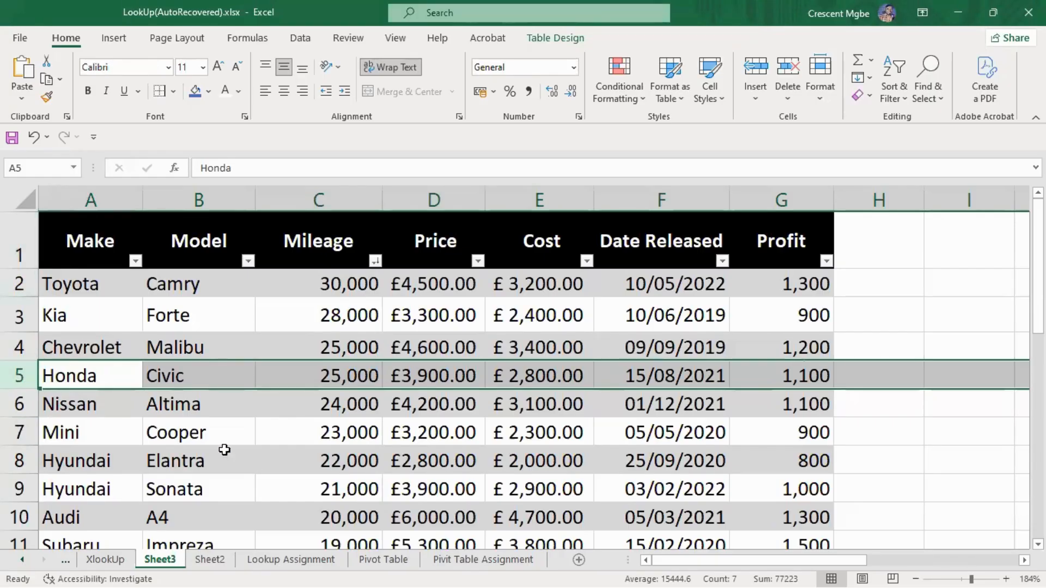
{"action": "left_click_drag", "start_coordinate": [726, 561], "coordinate": [871, 564]}
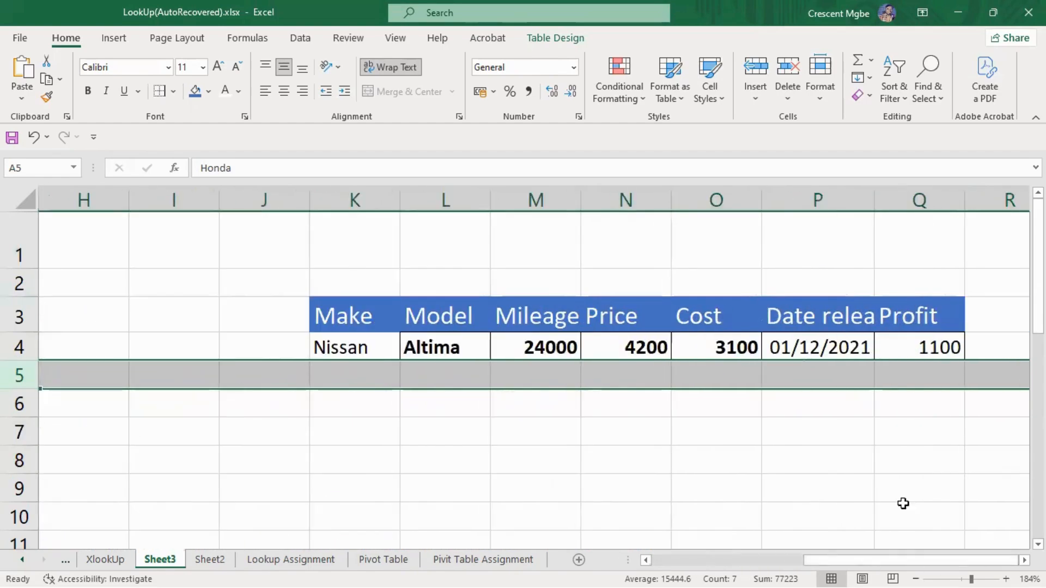
{"action": "left_click", "coordinate": [555, 458]}
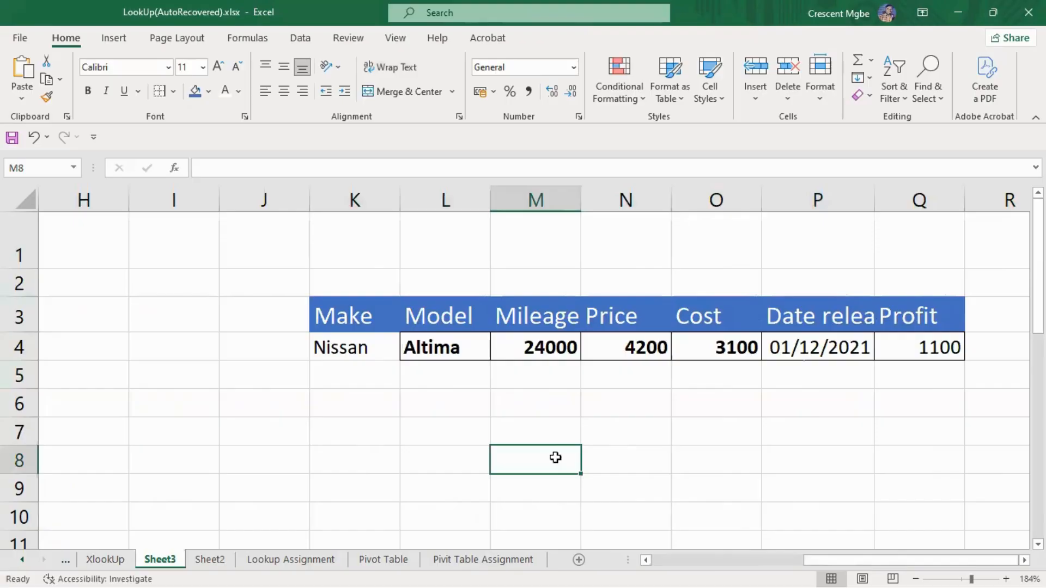
Compare the second Tesla record in row 25 of the source table with the lookup row.
{"action": "left_click_drag", "start_coordinate": [811, 564], "coordinate": [563, 562]}
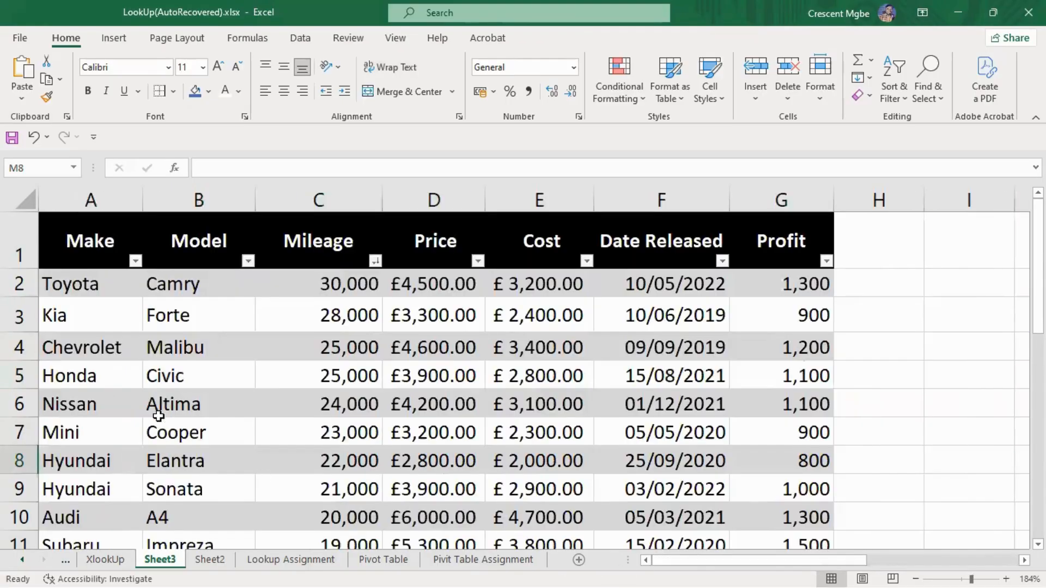
{"action": "scroll", "coordinate": [136, 446], "scroll_direction": "down", "scroll_amount": 12}
{"action": "scroll", "coordinate": [106, 332], "scroll_direction": "up", "scroll_amount": 7}
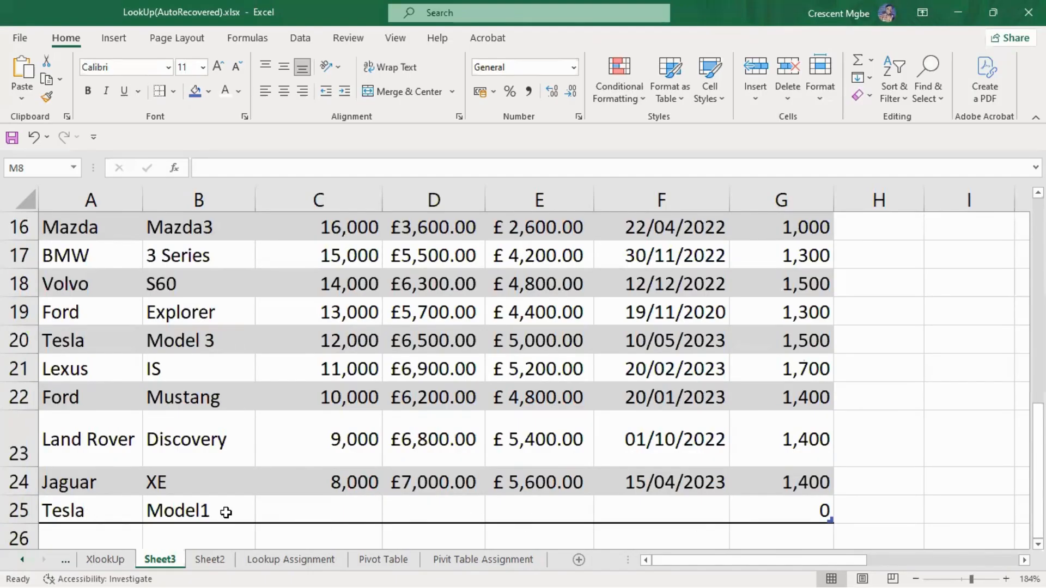
{"action": "left_click", "coordinate": [12, 512]}
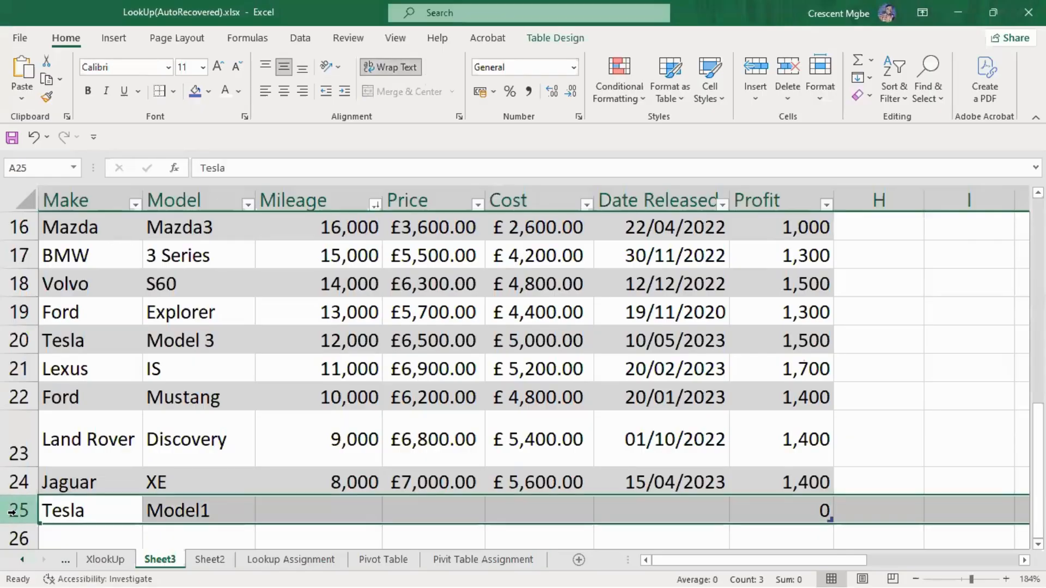
{"action": "left_click_drag", "start_coordinate": [711, 563], "coordinate": [864, 567]}
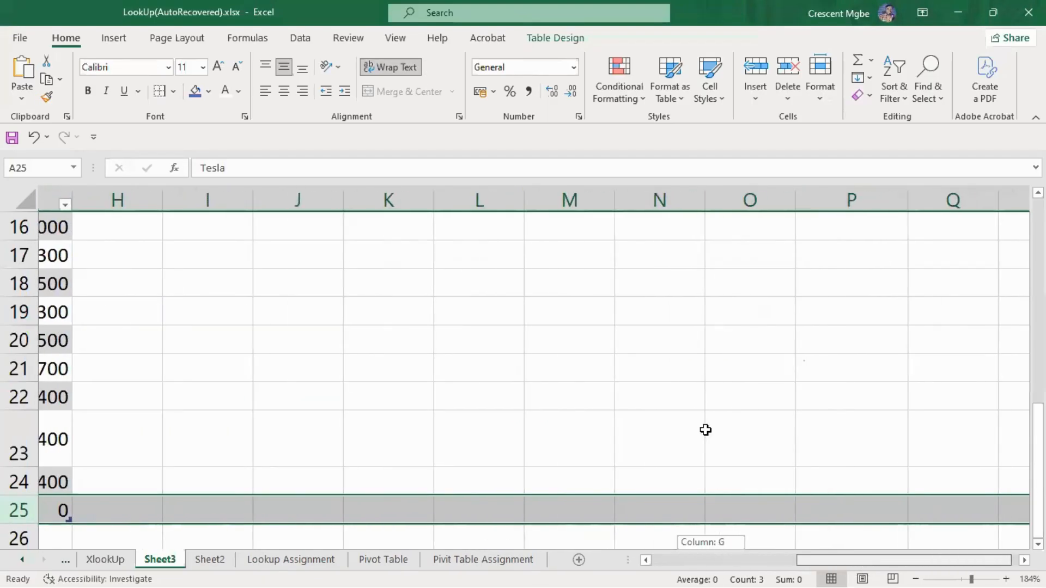
{"action": "scroll", "coordinate": [610, 375], "scroll_direction": "up", "scroll_amount": 5}
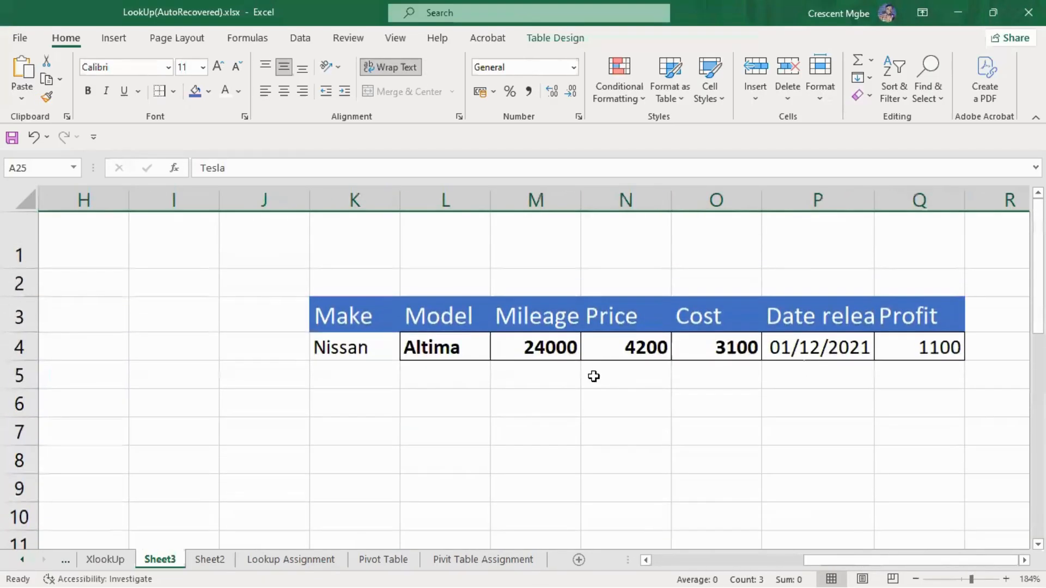
{"action": "left_click", "coordinate": [1001, 248]}
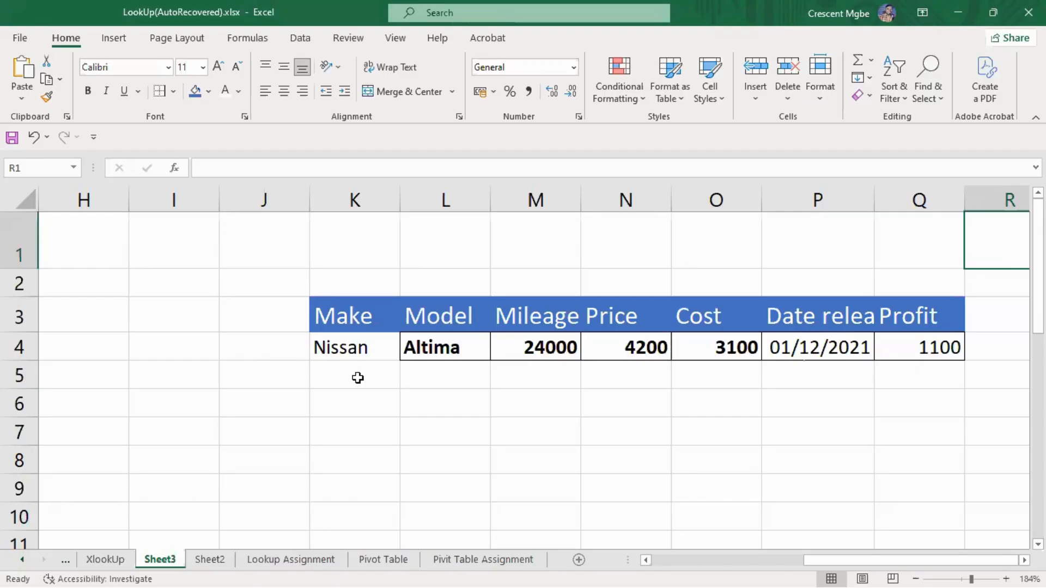
Add a second Nissan record in row 26, directly below the last Tesla row, with GLK as its model.
{"action": "left_click_drag", "start_coordinate": [848, 565], "coordinate": [698, 561]}
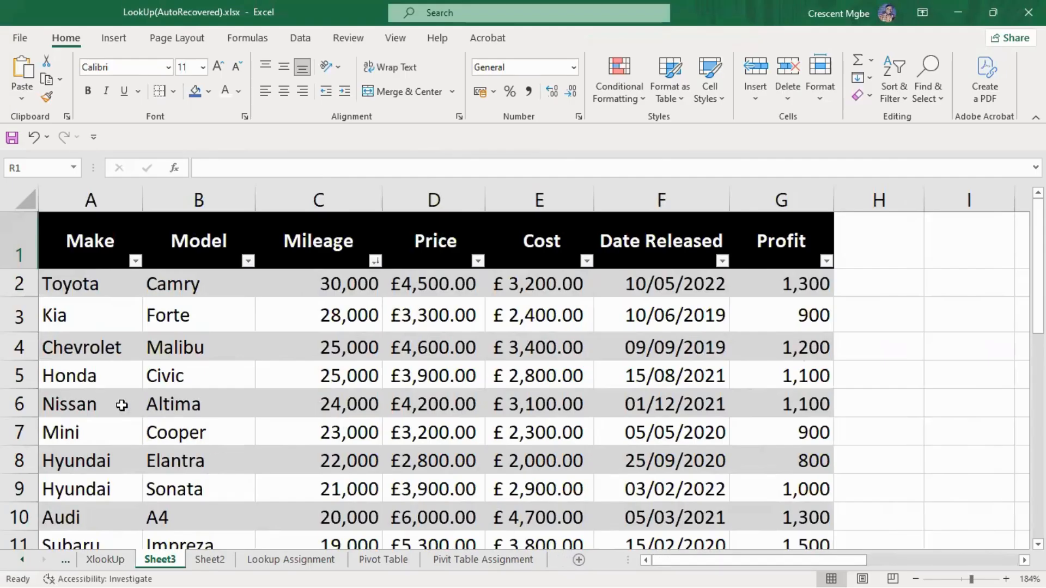
{"action": "scroll", "coordinate": [96, 397], "scroll_direction": "down", "scroll_amount": 4}
{"action": "scroll", "coordinate": [101, 375], "scroll_direction": "up", "scroll_amount": 4}
{"action": "scroll", "coordinate": [745, 371], "scroll_direction": "down", "scroll_amount": 3}
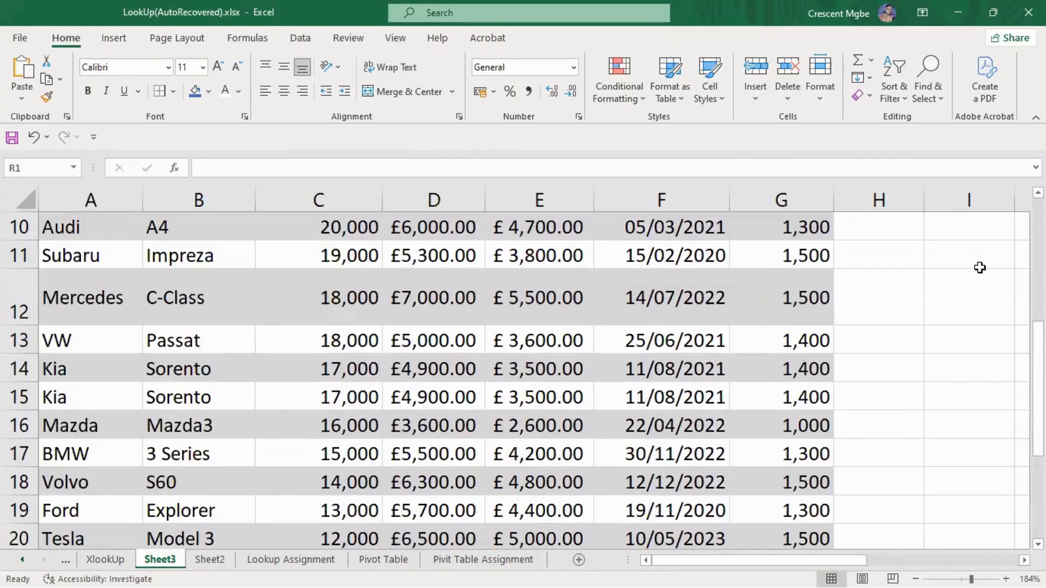
{"action": "scroll", "coordinate": [173, 419], "scroll_direction": "down", "scroll_amount": 3}
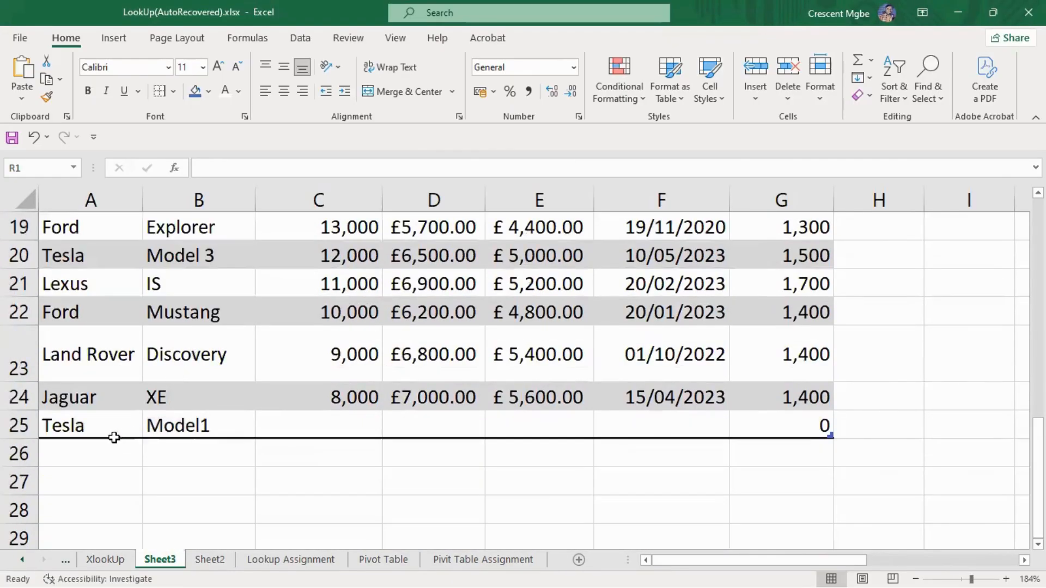
{"action": "left_click", "coordinate": [73, 452]}
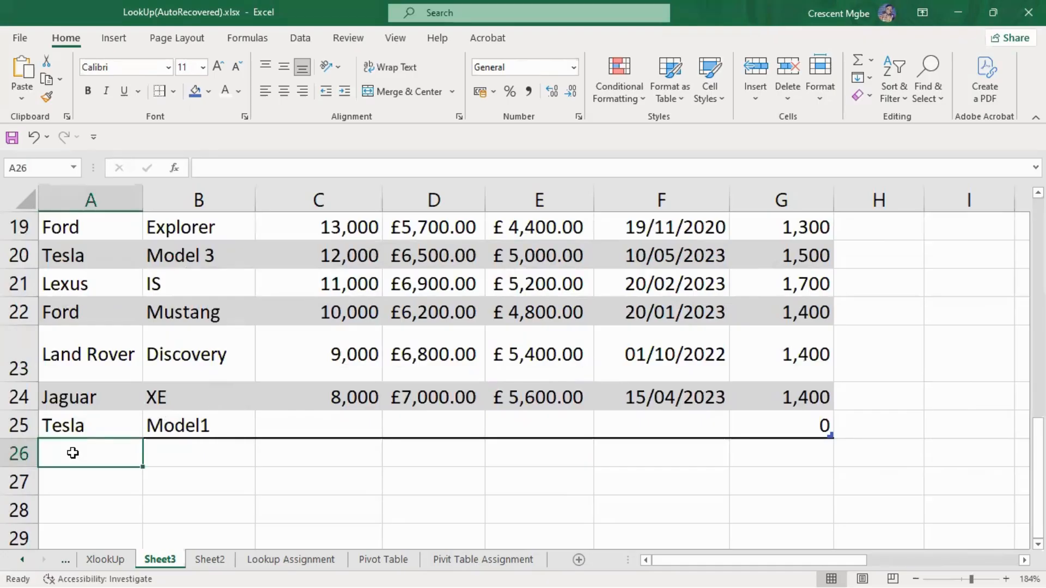
{"action": "type", "text": "Nissan"}
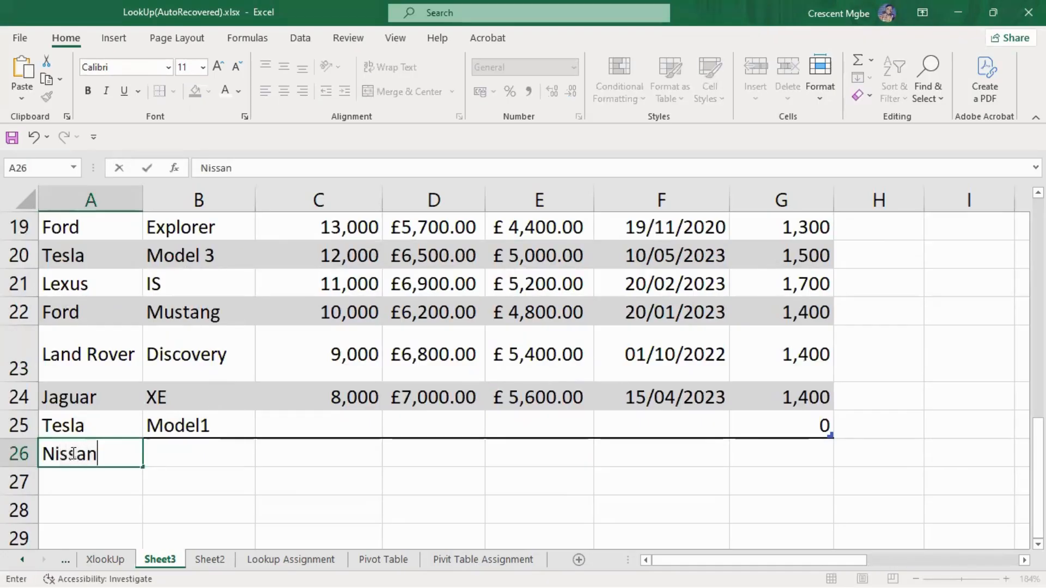
{"action": "left_click", "coordinate": [182, 454]}
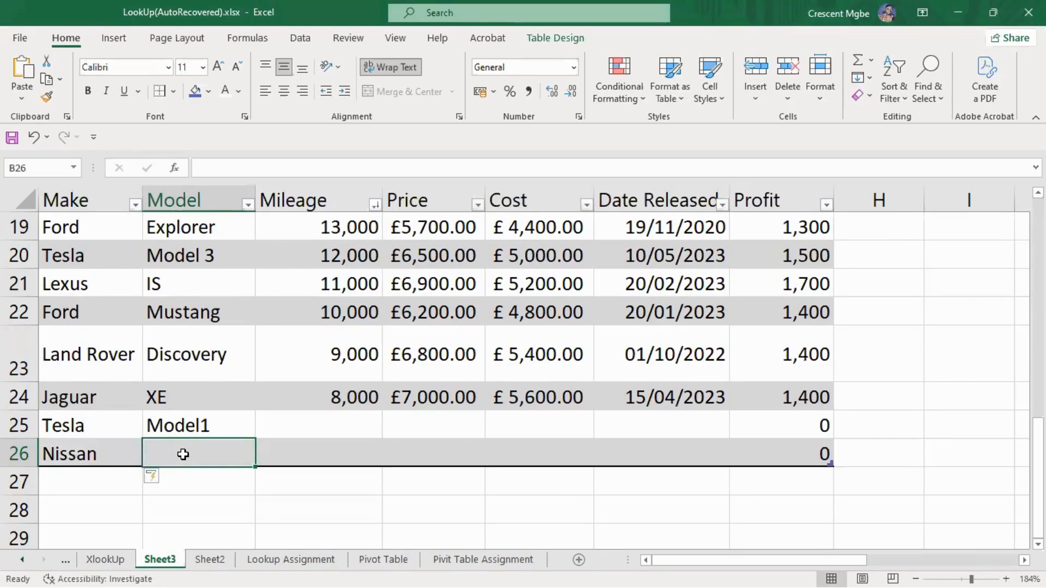
{"action": "type", "text": "Glk"}
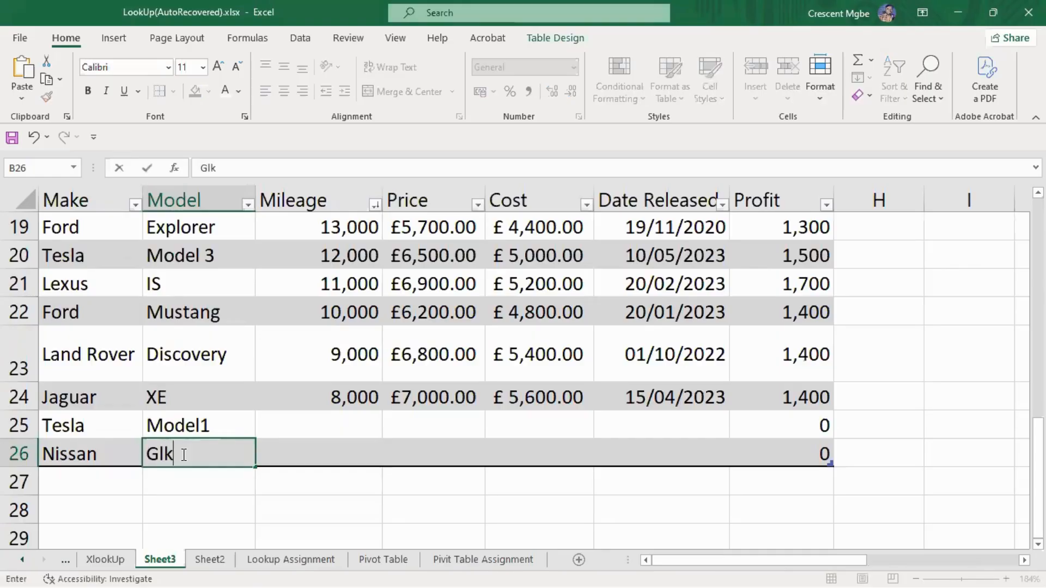
{"action": "key", "text": "BackSpace"}
{"action": "key", "text": "BackSpace"}
{"action": "type", "text": "LK"}
Fill in the Nissan GLK record with a mileage of 40000, a price of 5000 and a cost of 4500.
{"action": "left_click", "coordinate": [338, 451]}
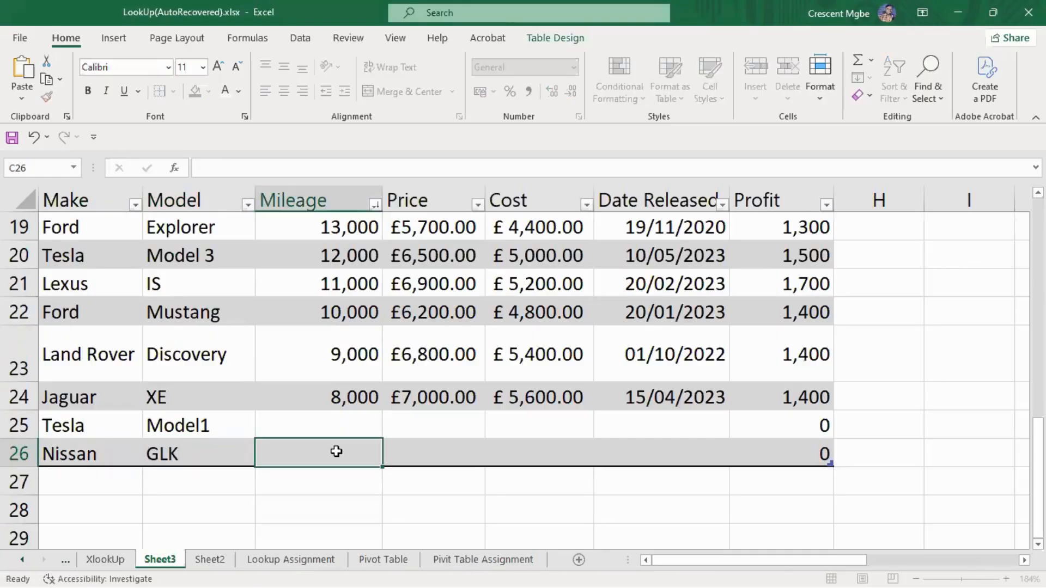
{"action": "type", "text": "40,00"}
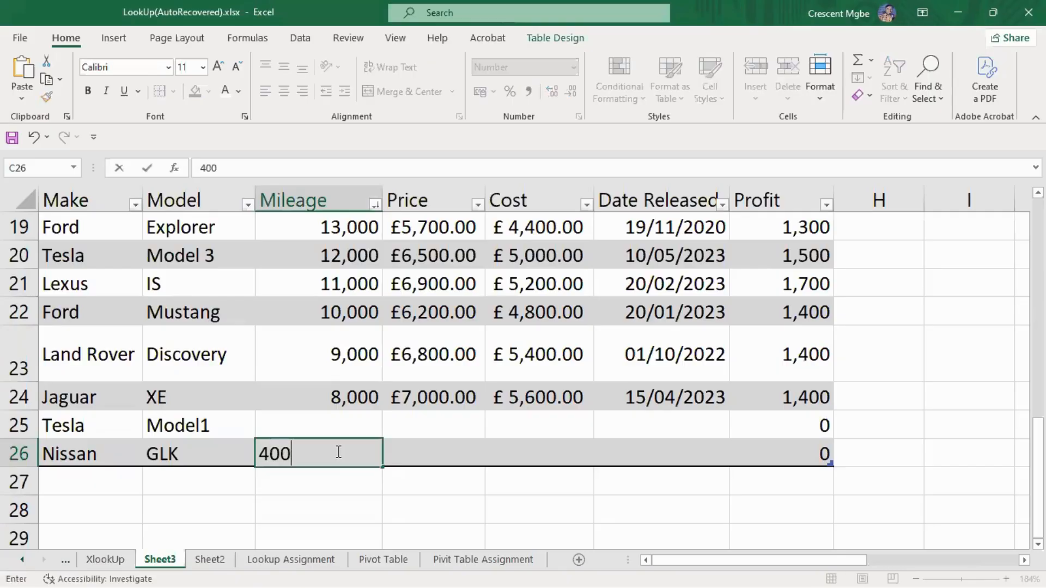
{"action": "type", "text": "00"}
{"action": "left_click", "coordinate": [428, 456]}
{"action": "type", "text": "5000"}
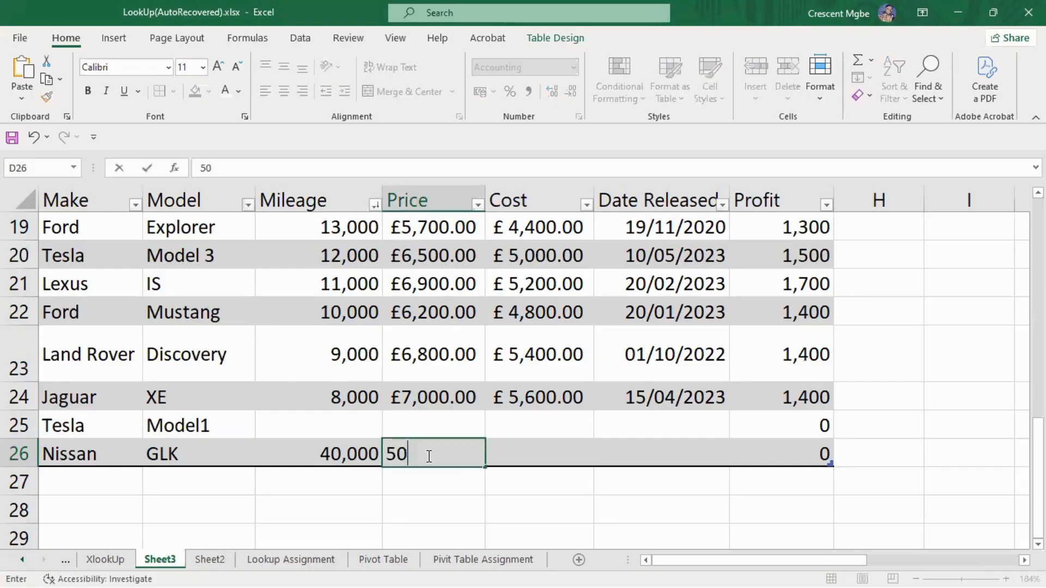
{"action": "left_click", "coordinate": [548, 455]}
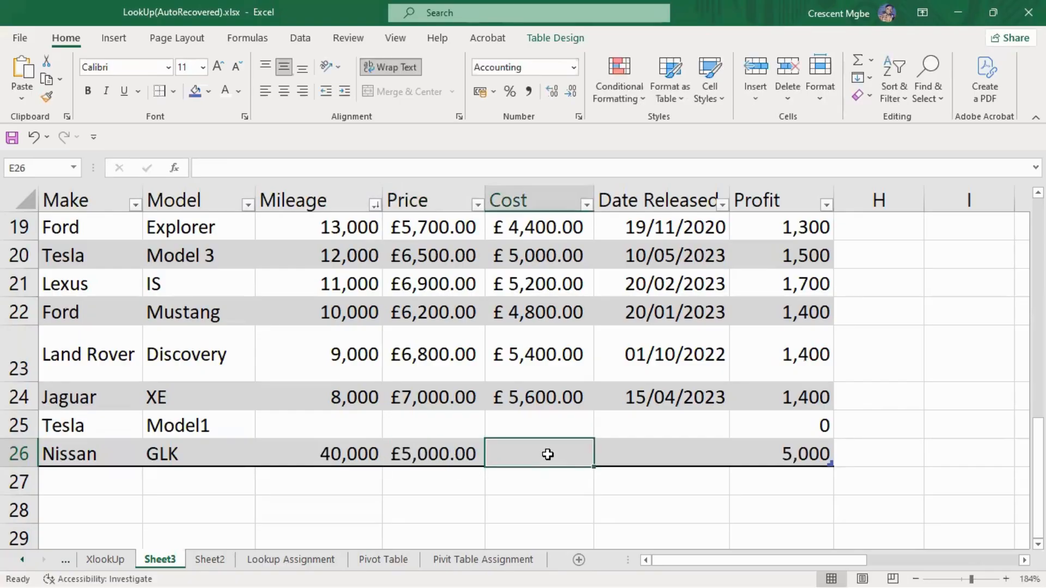
{"action": "type", "text": "4500"}
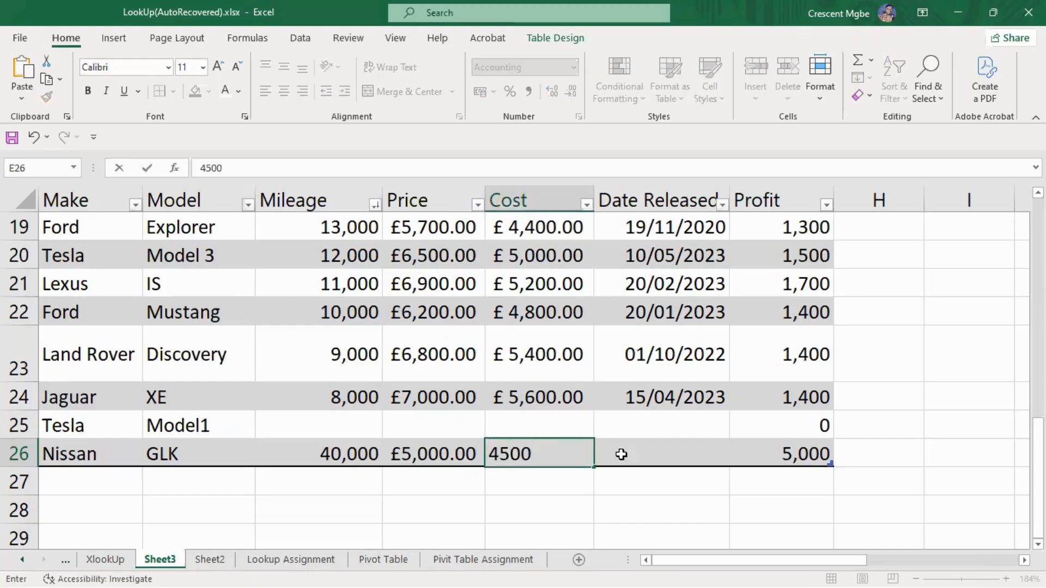
{"action": "left_click", "coordinate": [668, 458]}
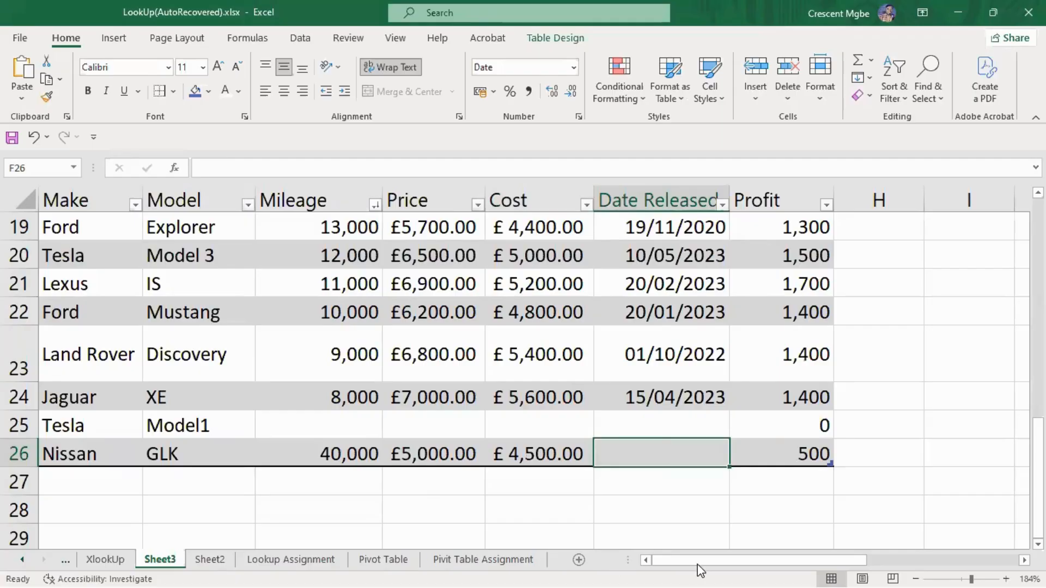
Choose the last Nissan entry from the list of makes in K4.
{"action": "left_click_drag", "start_coordinate": [694, 560], "coordinate": [859, 555]}
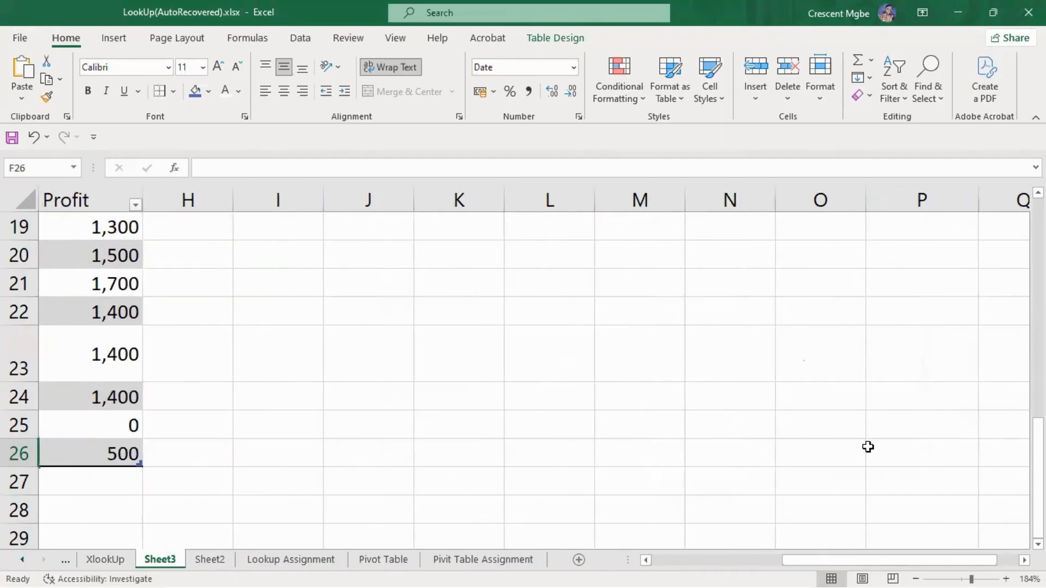
{"action": "scroll", "coordinate": [827, 395], "scroll_direction": "up", "scroll_amount": 6}
{"action": "left_click", "coordinate": [454, 358]}
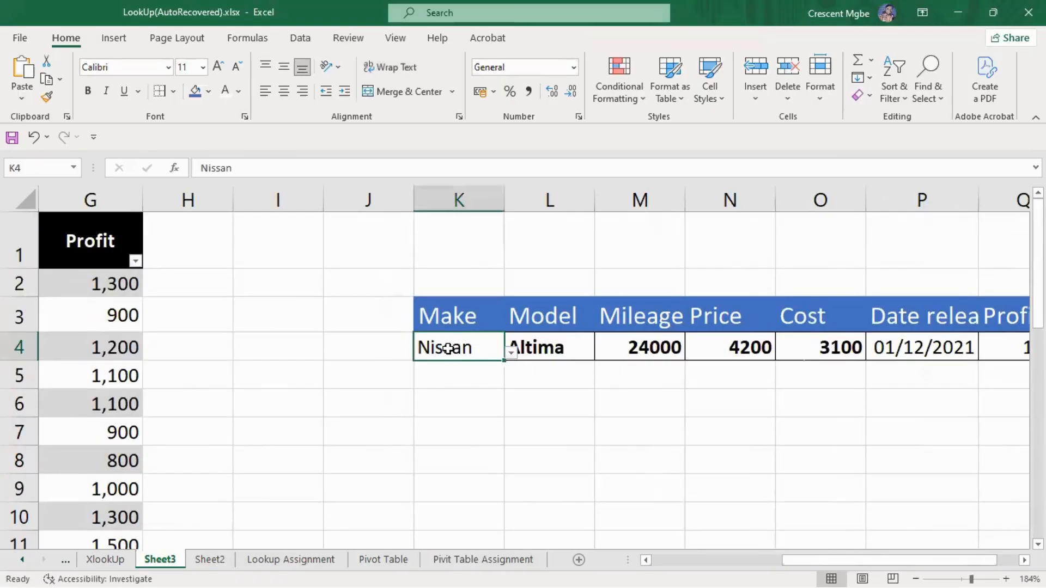
{"action": "left_click", "coordinate": [512, 356]}
{"action": "left_click_drag", "start_coordinate": [510, 419], "coordinate": [504, 491]}
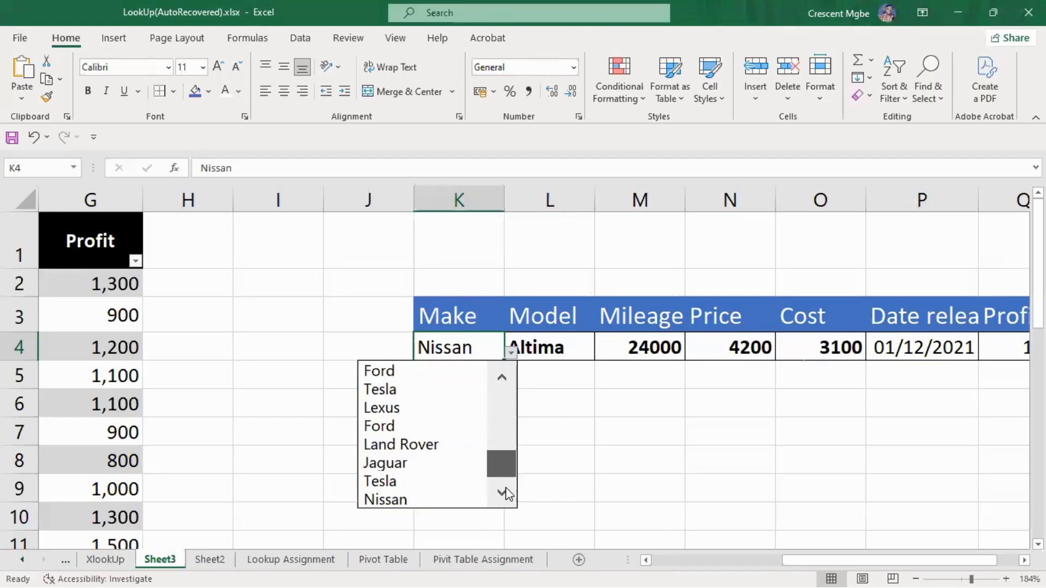
{"action": "left_click", "coordinate": [410, 498]}
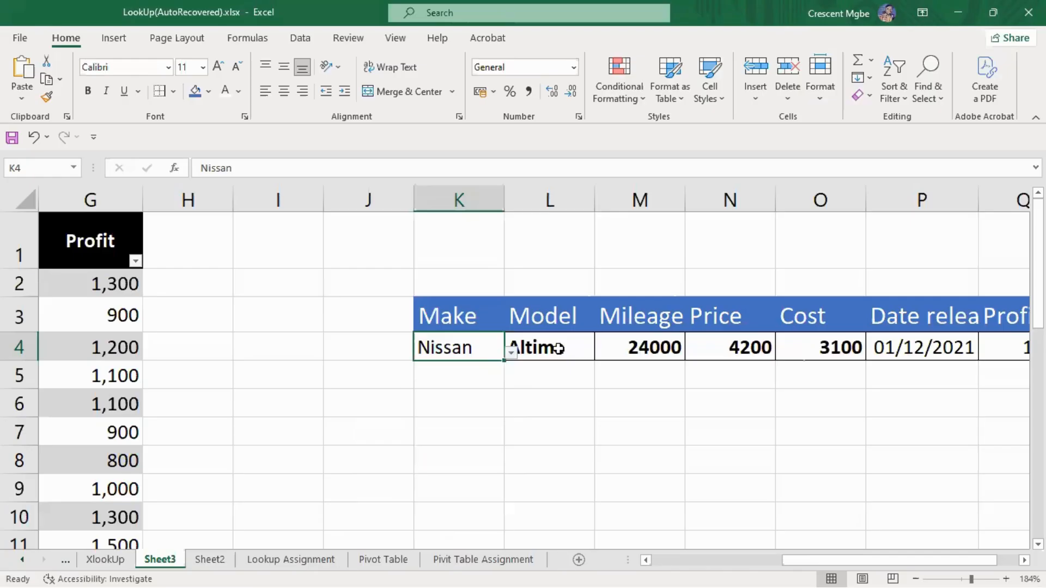
Inspect the model formula in L4 and compare the lookup row with the last records of the source table.
{"action": "left_click_drag", "start_coordinate": [839, 560], "coordinate": [816, 559]}
{"action": "left_click", "coordinate": [703, 352]}
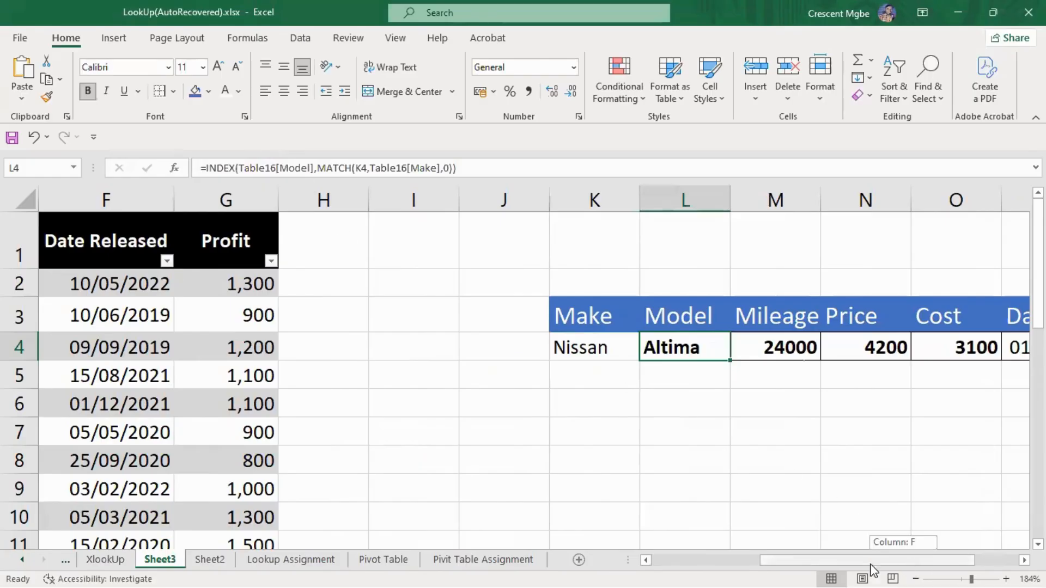
{"action": "left_click_drag", "start_coordinate": [904, 560], "coordinate": [796, 560]}
{"action": "scroll", "coordinate": [234, 435], "scroll_direction": "down", "scroll_amount": 8}
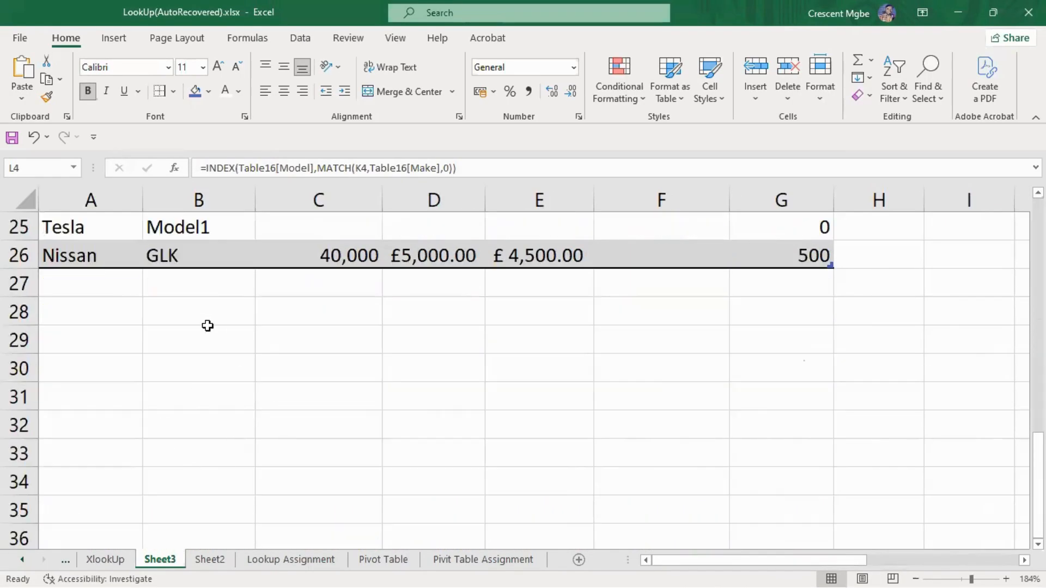
{"action": "scroll", "coordinate": [207, 343], "scroll_direction": "up", "scroll_amount": 3}
{"action": "scroll", "coordinate": [229, 439], "scroll_direction": "down", "scroll_amount": 1}
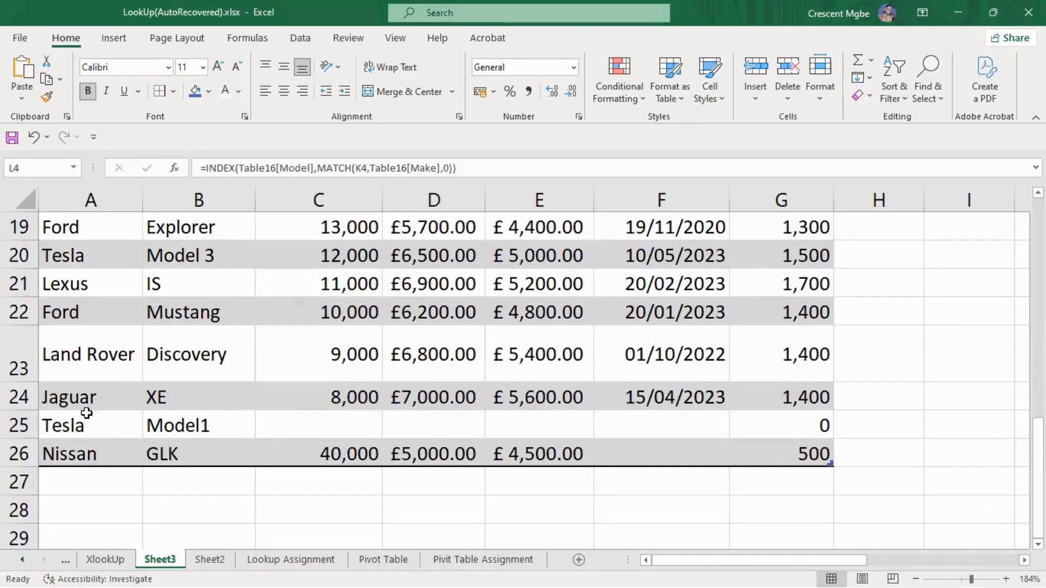
{"action": "left_click", "coordinate": [85, 399]}
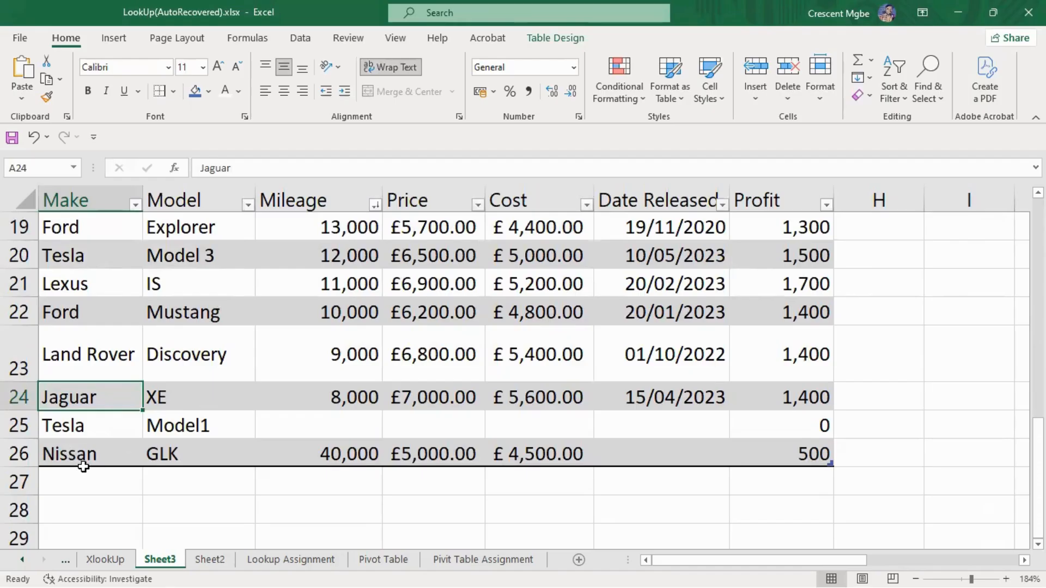
{"action": "left_click_drag", "start_coordinate": [1037, 478], "coordinate": [1037, 258]}
{"action": "left_click_drag", "start_coordinate": [841, 561], "coordinate": [993, 560]}
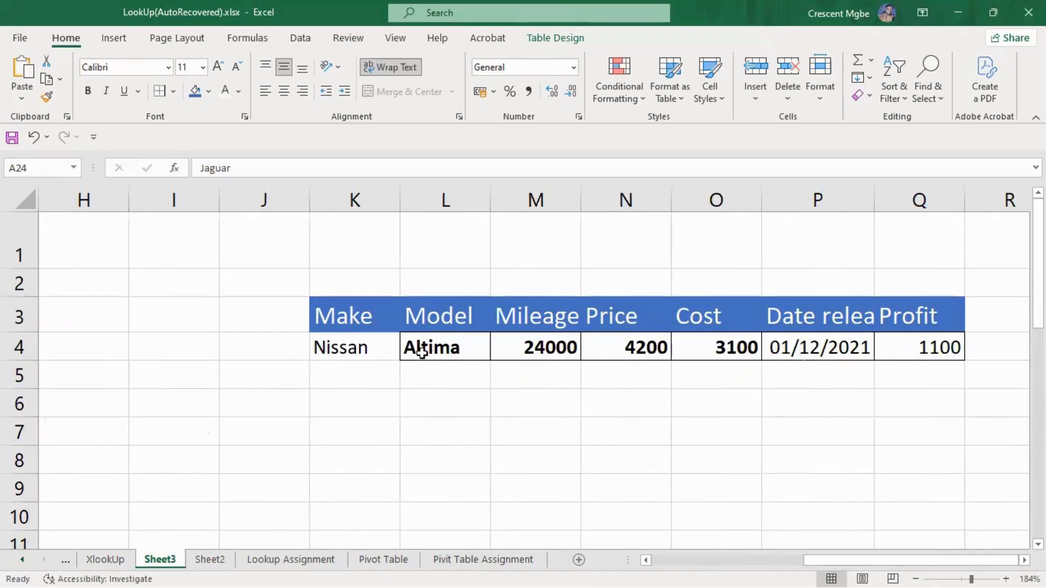
Review the INDEX and MATCH formula in L4 and look through K4's list for repeated makes.
{"action": "left_click", "coordinate": [439, 349]}
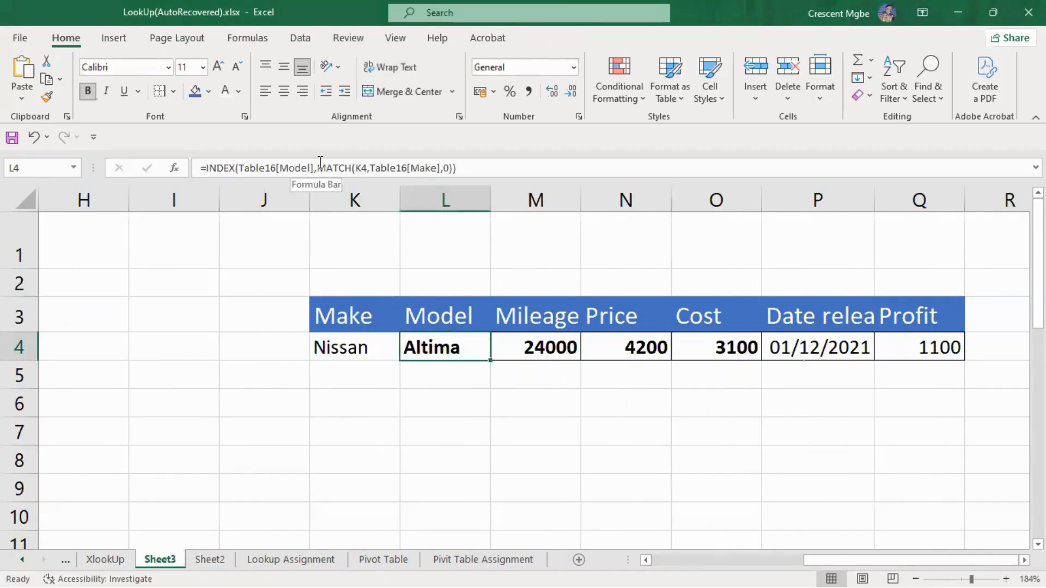
{"action": "left_click", "coordinate": [385, 354]}
{"action": "left_click", "coordinate": [407, 353]}
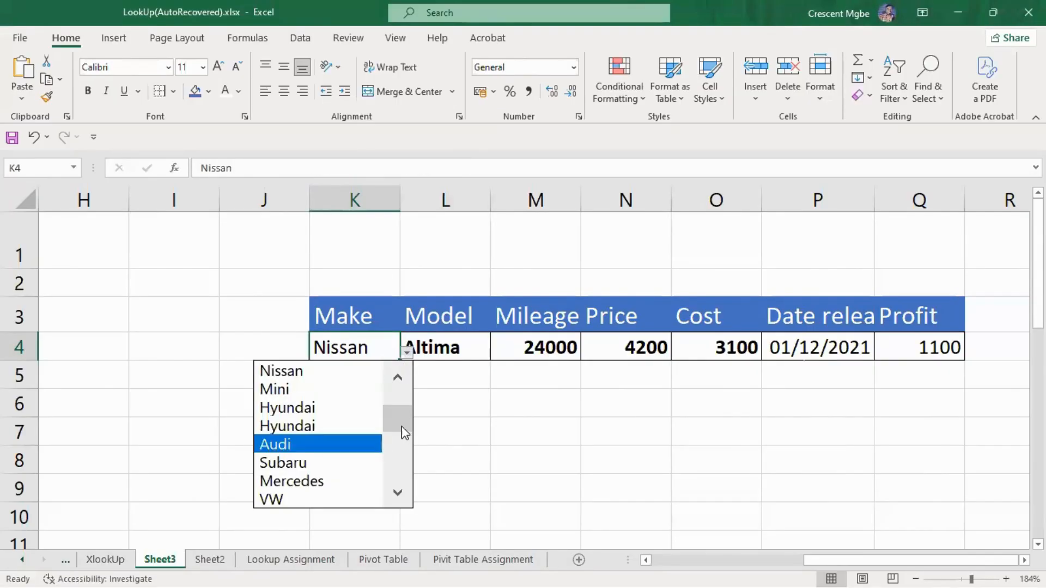
{"action": "scroll", "coordinate": [403, 452], "scroll_direction": "down", "scroll_amount": 2}
{"action": "scroll", "coordinate": [406, 460], "scroll_direction": "down", "scroll_amount": 3}
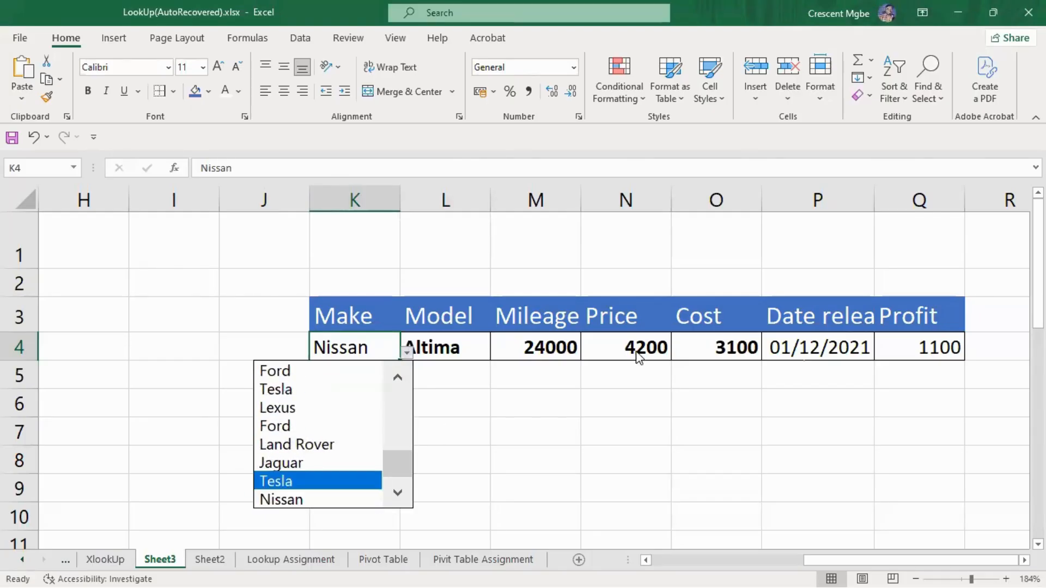
{"action": "left_click", "coordinate": [811, 564]}
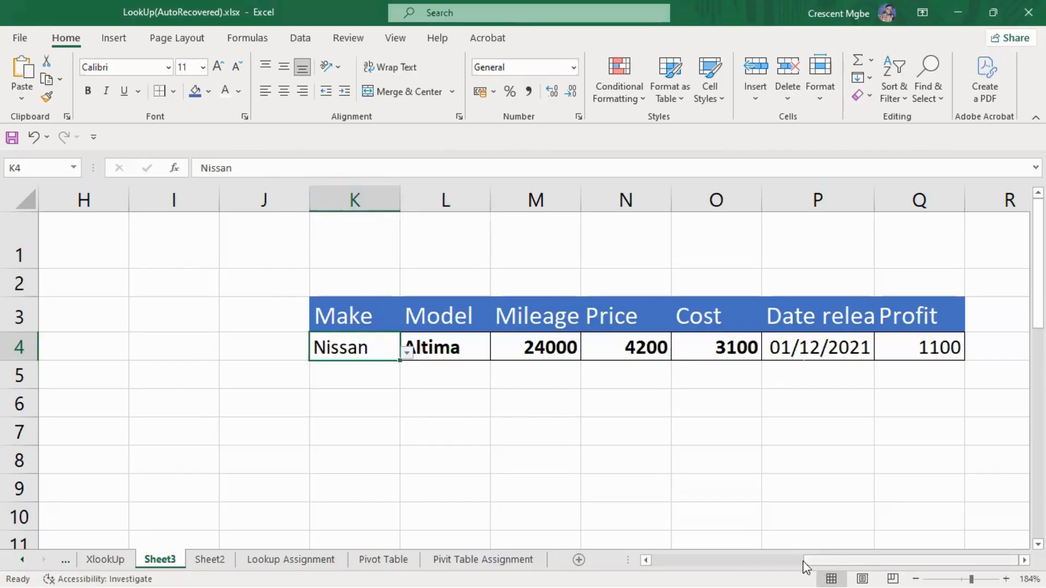
Examine the Nissan GLK record in row 26 and the Lexus record in row 21 of the source table.
{"action": "left_click_drag", "start_coordinate": [822, 563], "coordinate": [653, 564]}
{"action": "scroll", "coordinate": [206, 423], "scroll_direction": "down", "scroll_amount": 8}
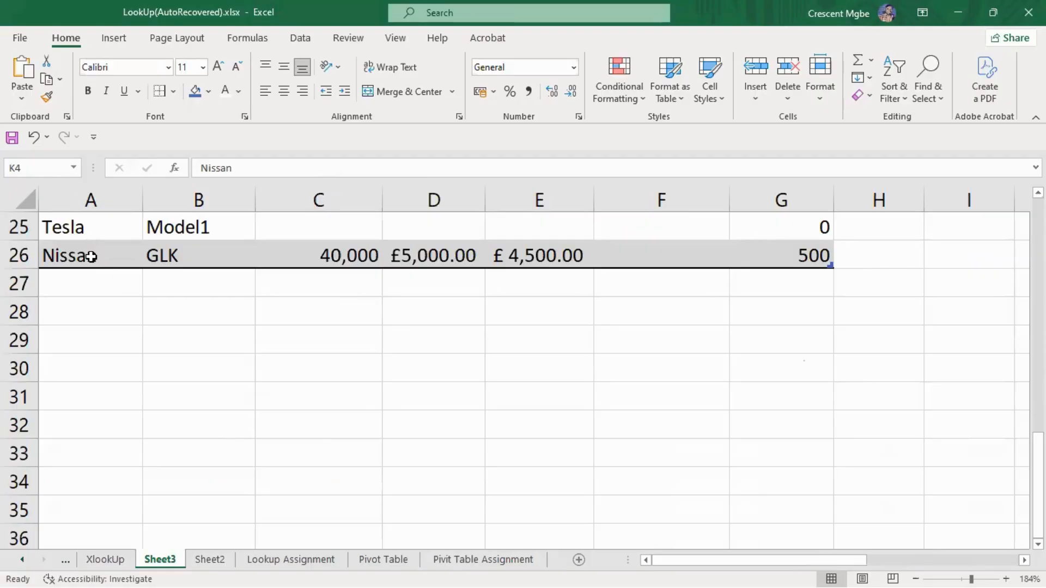
{"action": "left_click", "coordinate": [159, 261]}
{"action": "scroll", "coordinate": [190, 273], "scroll_direction": "up", "scroll_amount": 3}
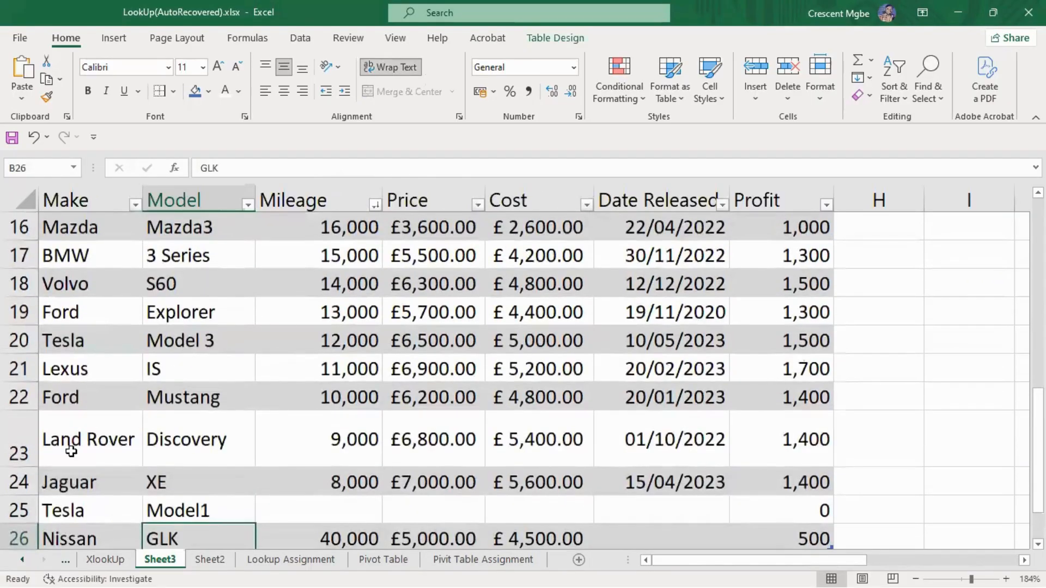
{"action": "scroll", "coordinate": [33, 332], "scroll_direction": "down", "scroll_amount": 1}
{"action": "left_click", "coordinate": [12, 282]}
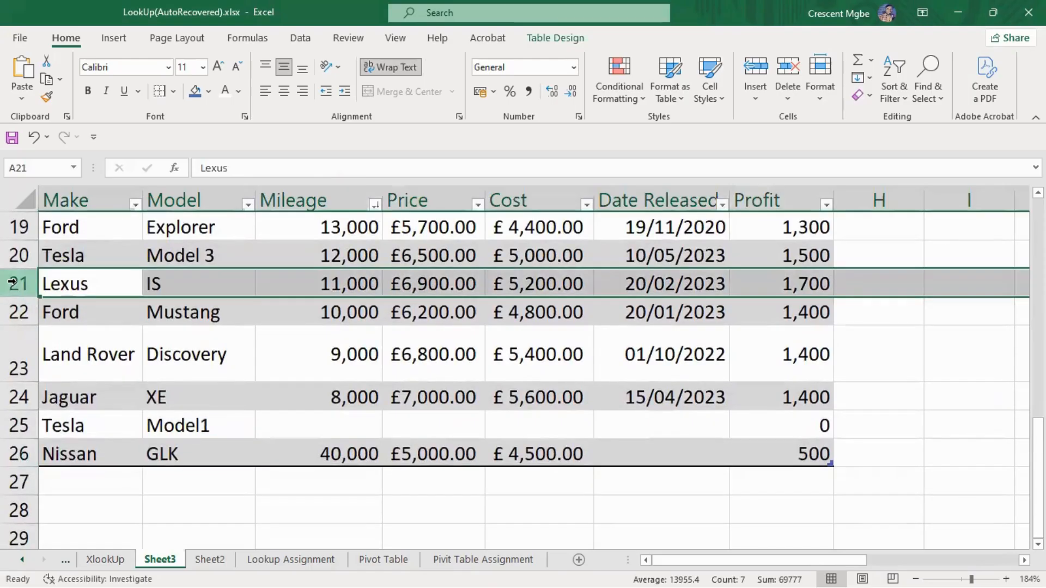
Examine the source table records in rows 22 to 25 and row 5, and compare them with the lookup row.
{"action": "left_click", "coordinate": [12, 312]}
{"action": "left_click", "coordinate": [11, 335]}
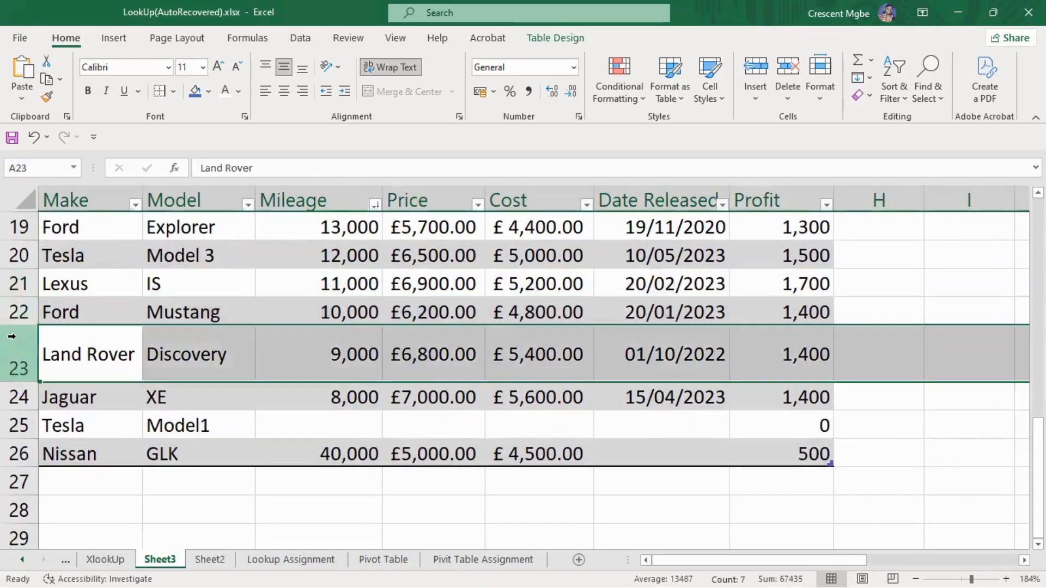
{"action": "left_click", "coordinate": [12, 397]}
{"action": "left_click", "coordinate": [12, 425]}
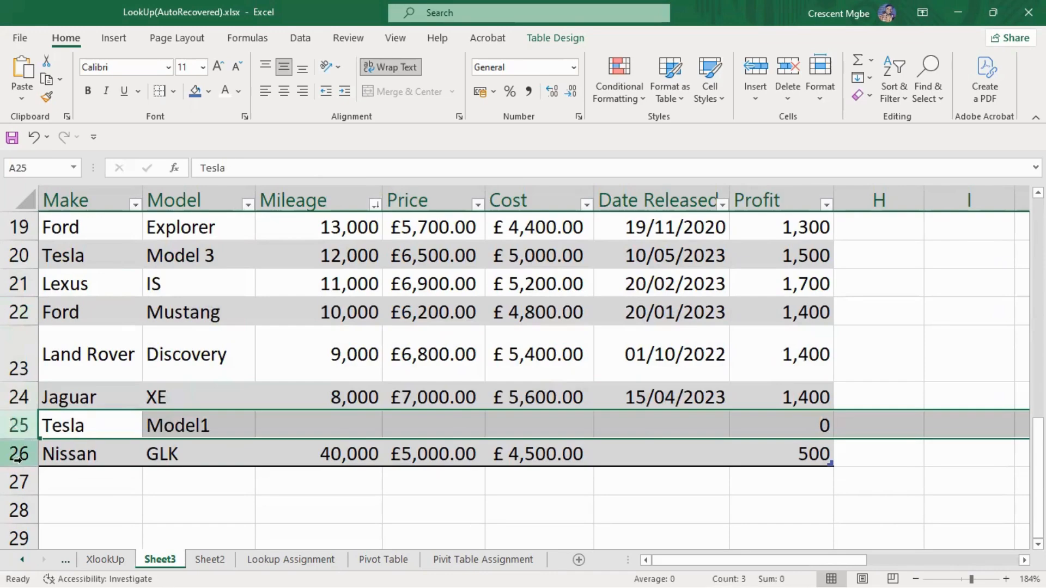
{"action": "scroll", "coordinate": [40, 406], "scroll_direction": "up", "scroll_amount": 5}
{"action": "left_click", "coordinate": [12, 255]}
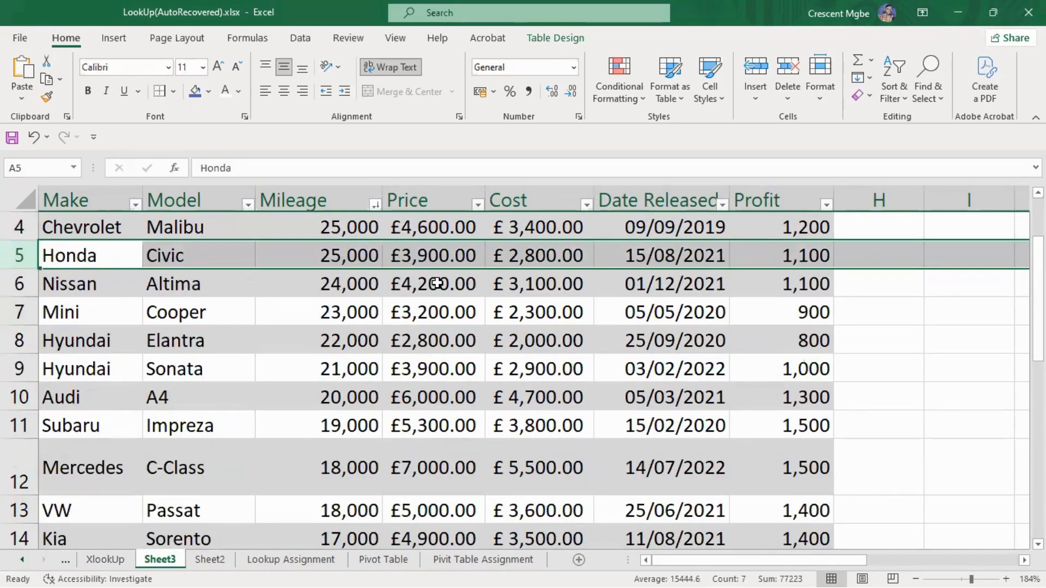
{"action": "left_click_drag", "start_coordinate": [768, 561], "coordinate": [921, 560]}
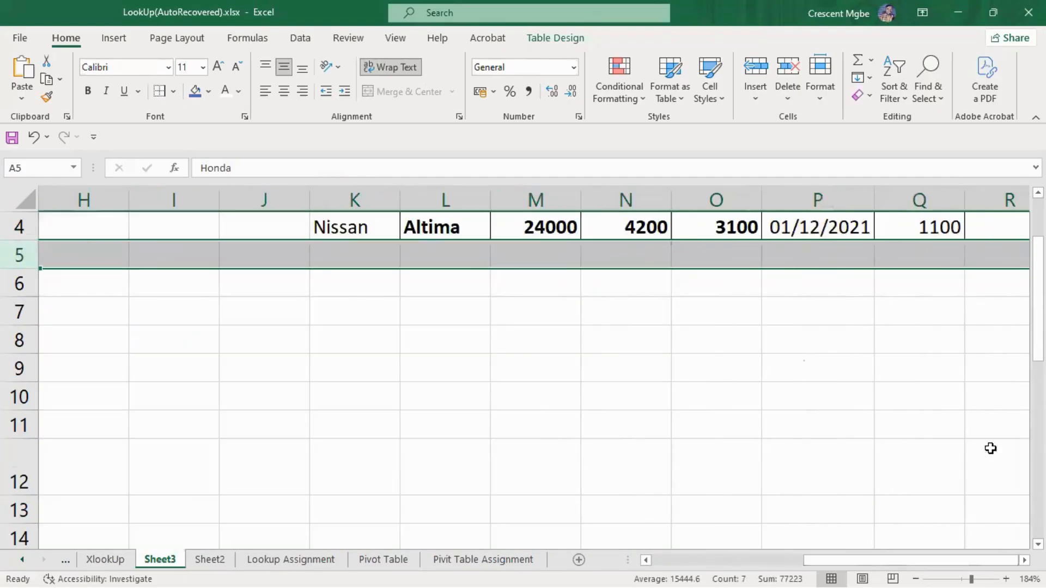
{"action": "scroll", "coordinate": [763, 372], "scroll_direction": "up", "scroll_amount": 2}
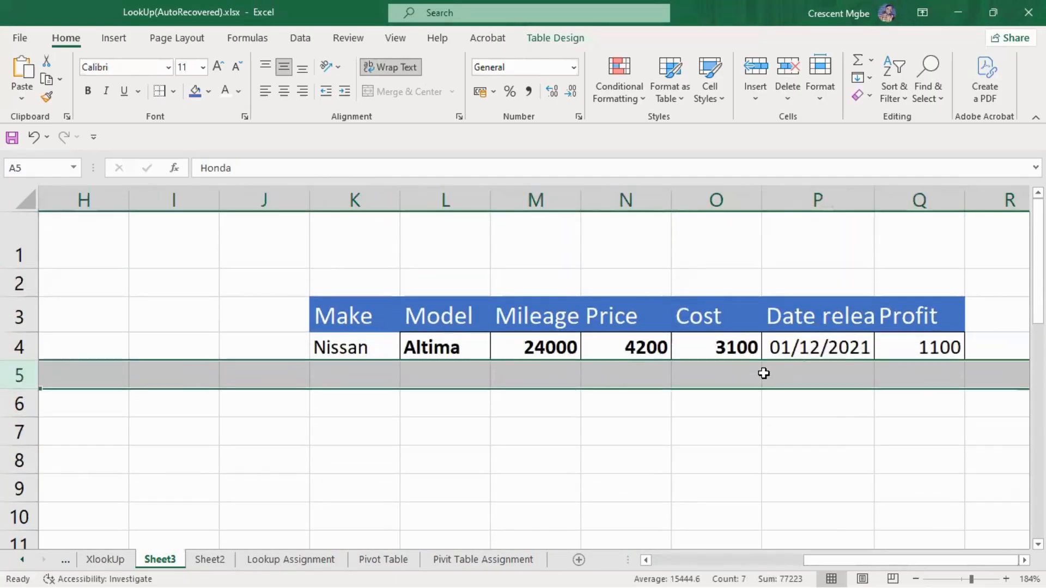
{"action": "left_click", "coordinate": [718, 226]}
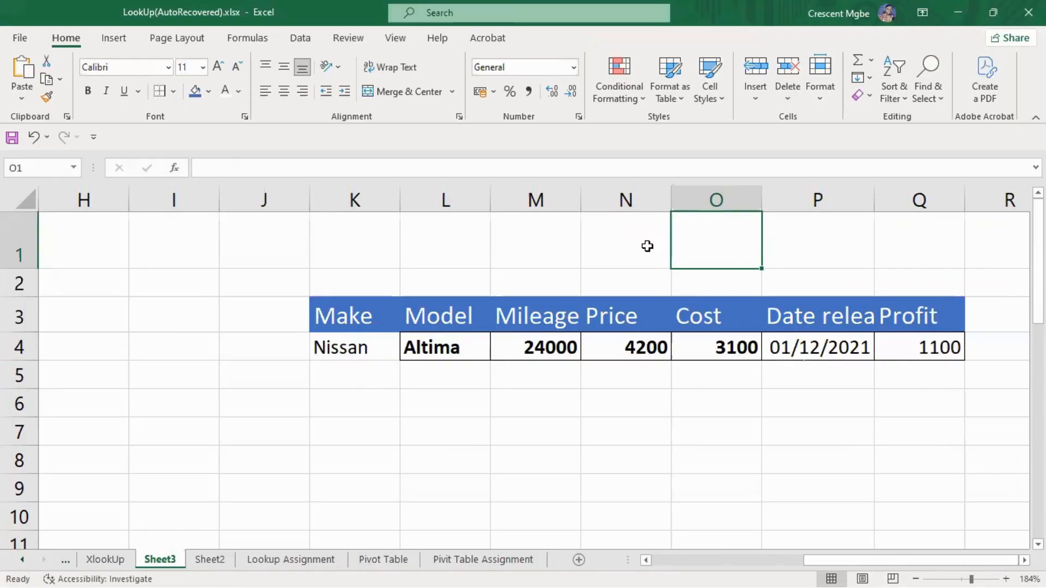
{"action": "left_click", "coordinate": [831, 233]}
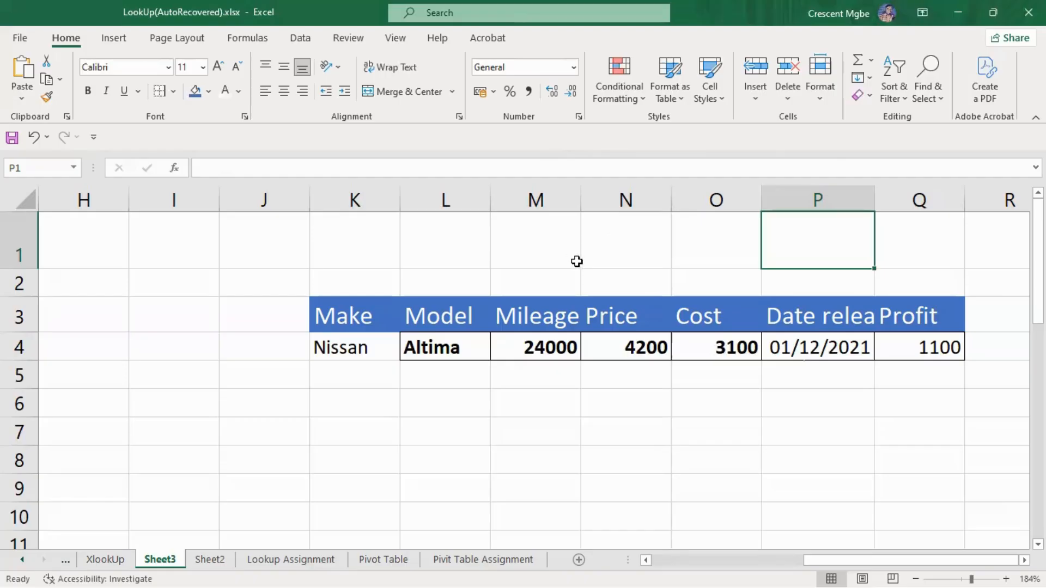
{"action": "left_click_drag", "start_coordinate": [327, 280], "coordinate": [957, 351]}
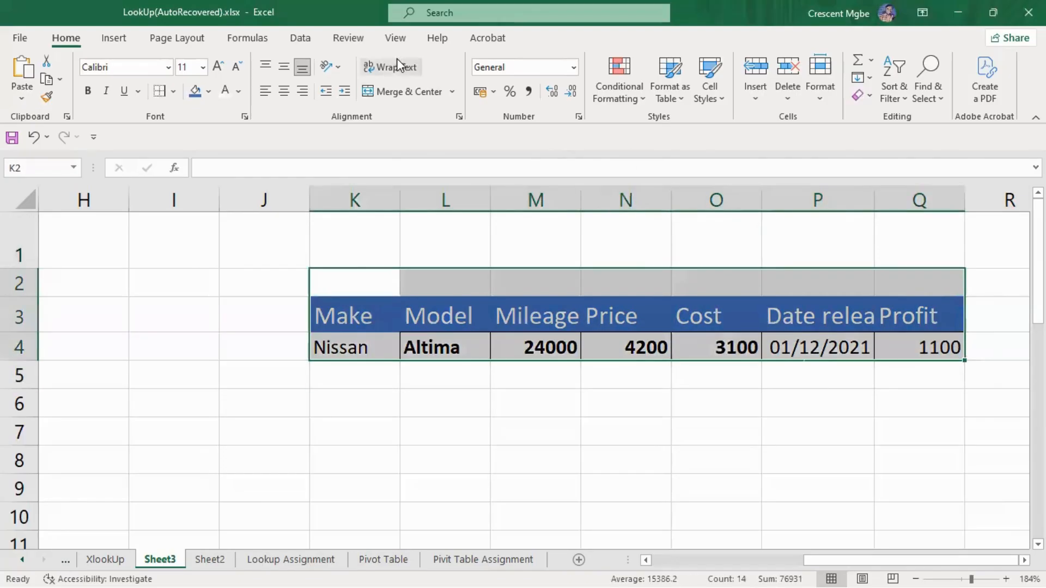
{"action": "left_click", "coordinate": [302, 38]}
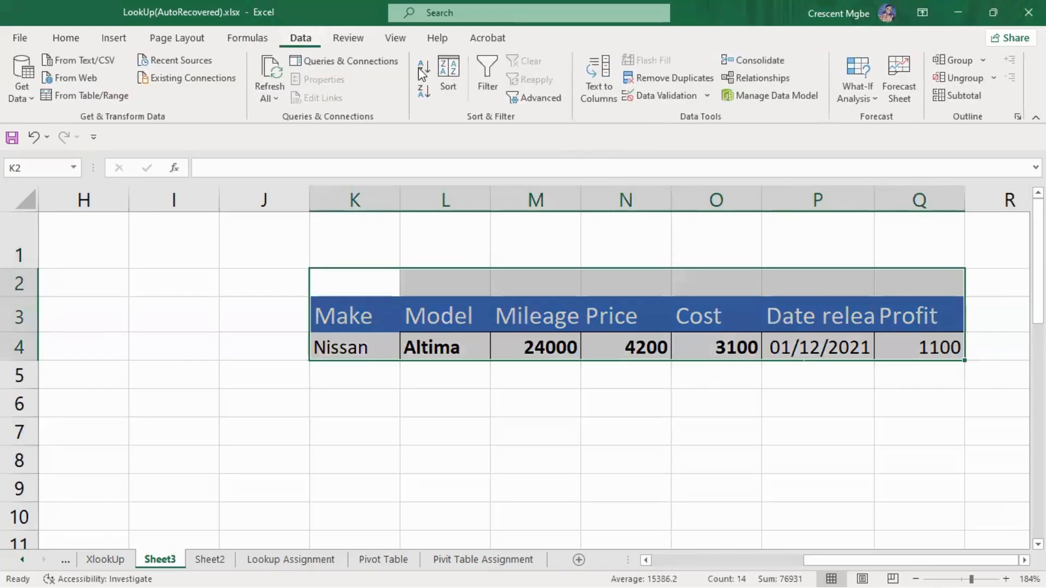
{"action": "left_click", "coordinate": [708, 96]}
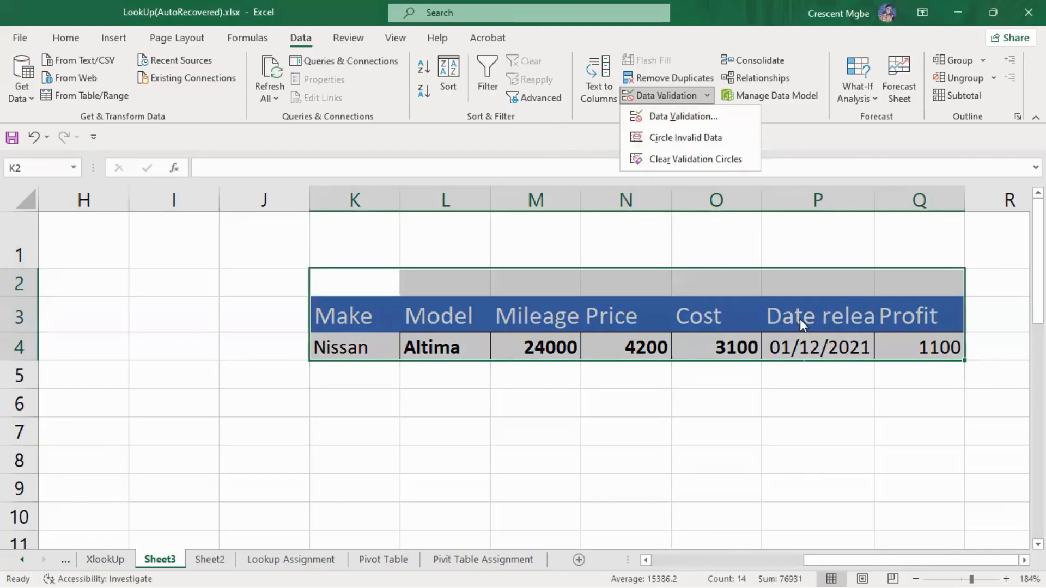
Filter the source table by the Forte value in B3, and undo that filter.
{"action": "left_click_drag", "start_coordinate": [842, 559], "coordinate": [645, 540]}
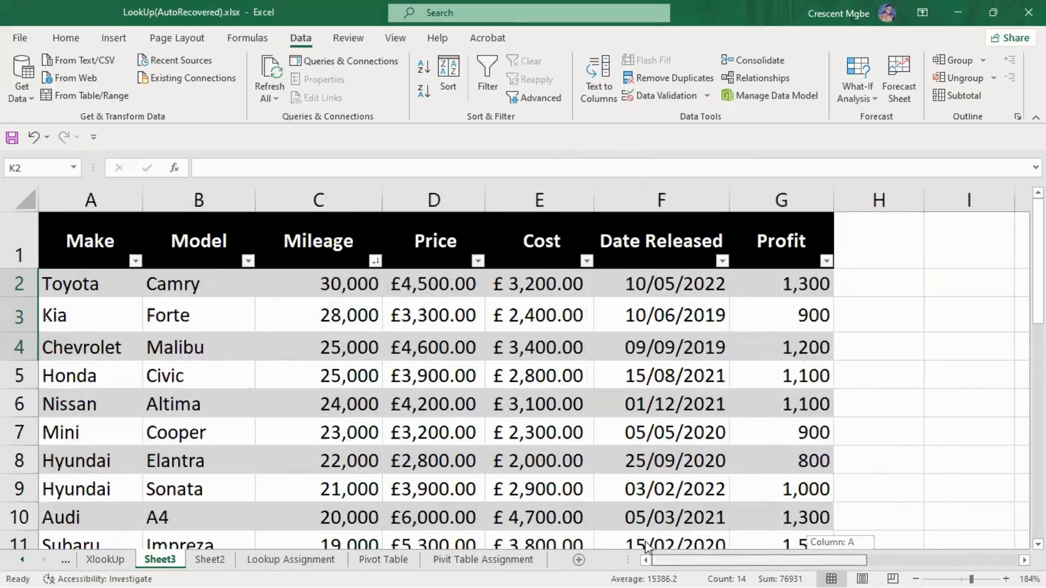
{"action": "left_click", "coordinate": [327, 322]}
{"action": "left_click", "coordinate": [199, 301]}
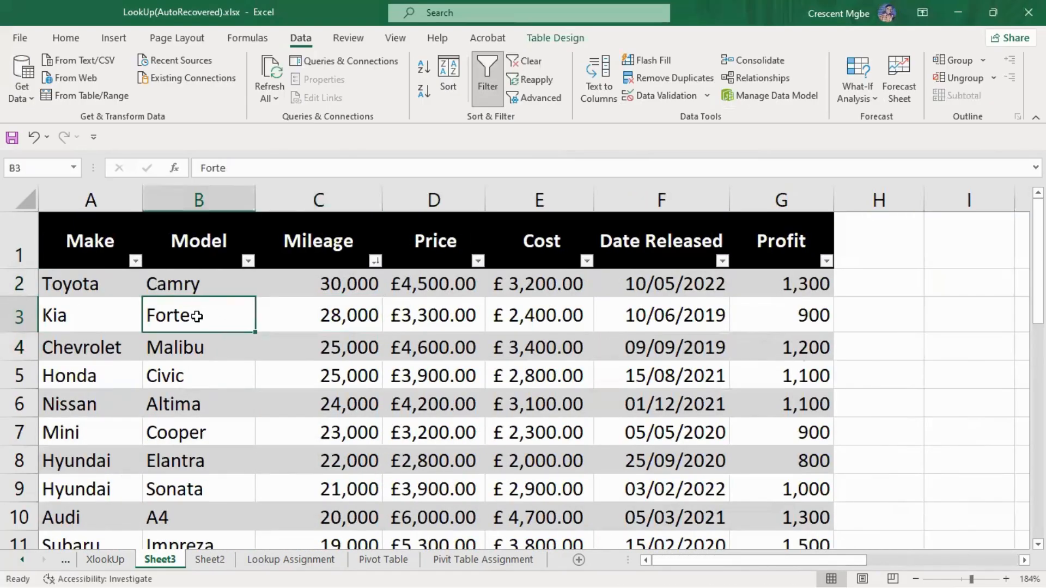
{"action": "right_click", "coordinate": [194, 304]}
{"action": "mouse_move", "coordinate": [327, 451]}
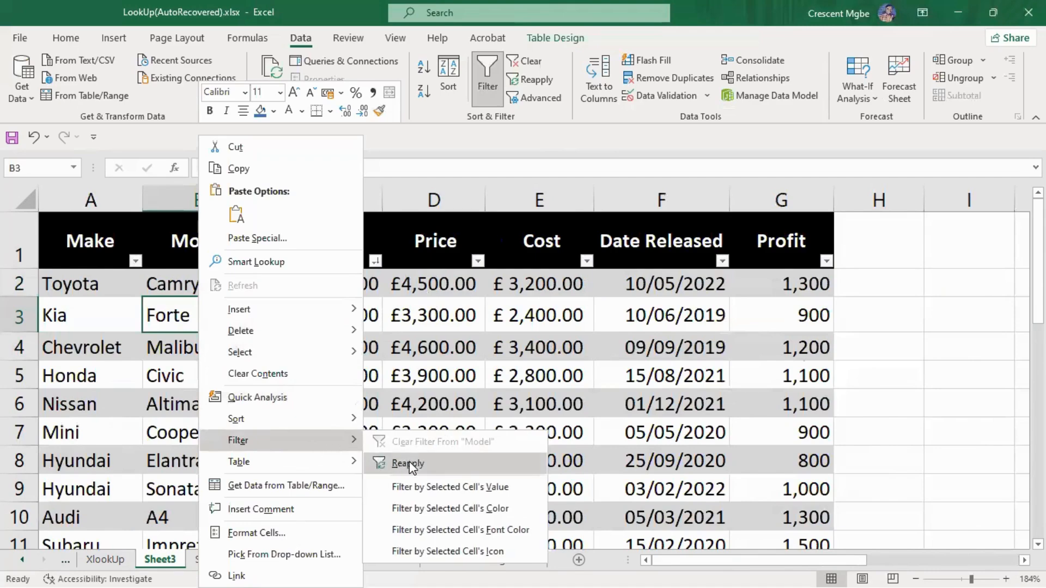
{"action": "left_click", "coordinate": [450, 486]}
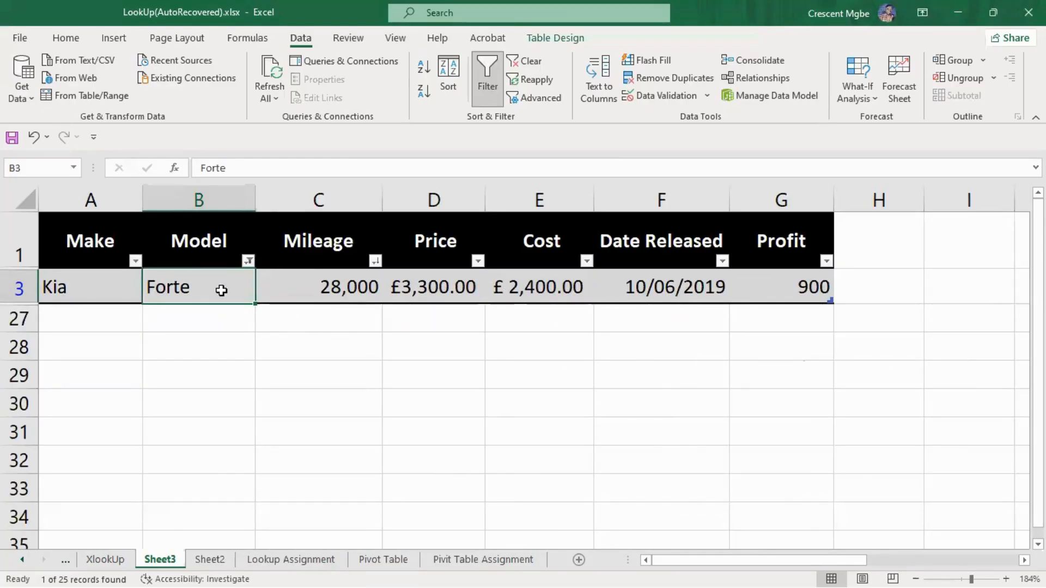
{"action": "key", "text": "ctrl+z"}
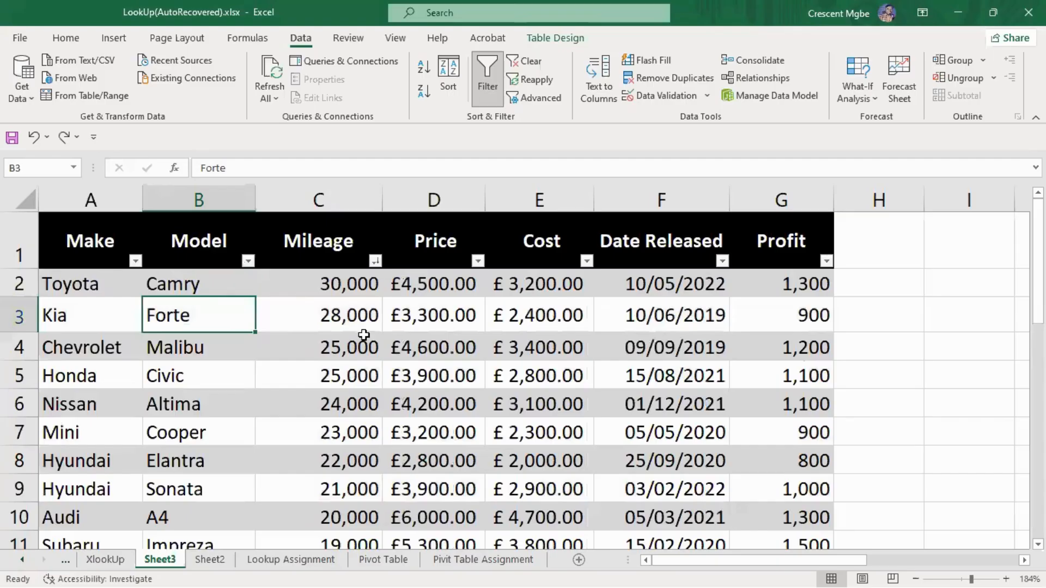
Filter the source table by the Nissan make in A6.
{"action": "scroll", "coordinate": [353, 325], "scroll_direction": "down", "scroll_amount": 1}
{"action": "scroll", "coordinate": [353, 325], "scroll_direction": "down", "scroll_amount": 2}
{"action": "scroll", "coordinate": [295, 300], "scroll_direction": "up", "scroll_amount": 2}
{"action": "scroll", "coordinate": [229, 313], "scroll_direction": "down", "scroll_amount": 4}
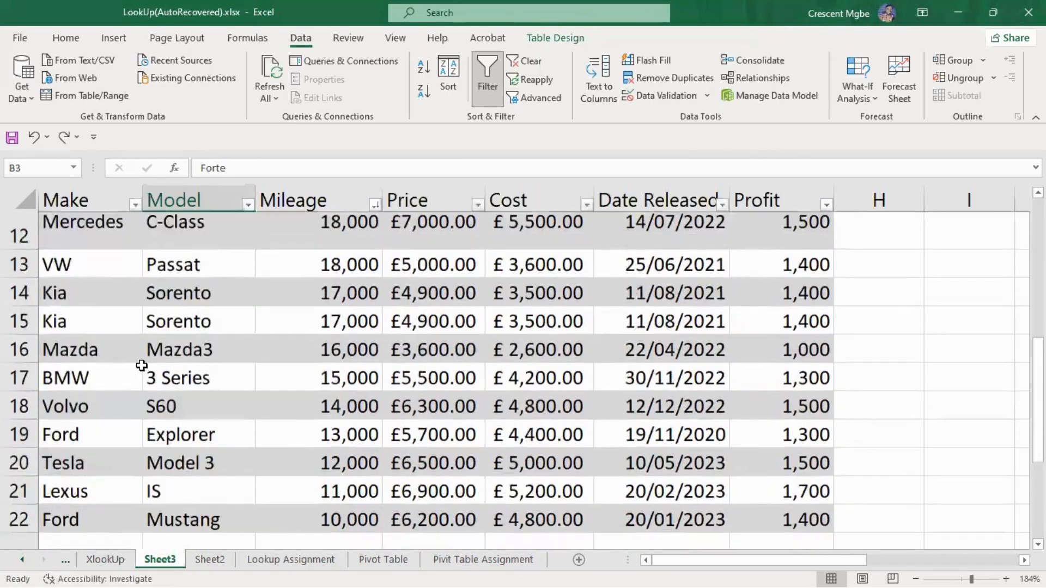
{"action": "scroll", "coordinate": [117, 331], "scroll_direction": "up", "scroll_amount": 4}
{"action": "left_click", "coordinate": [98, 405]}
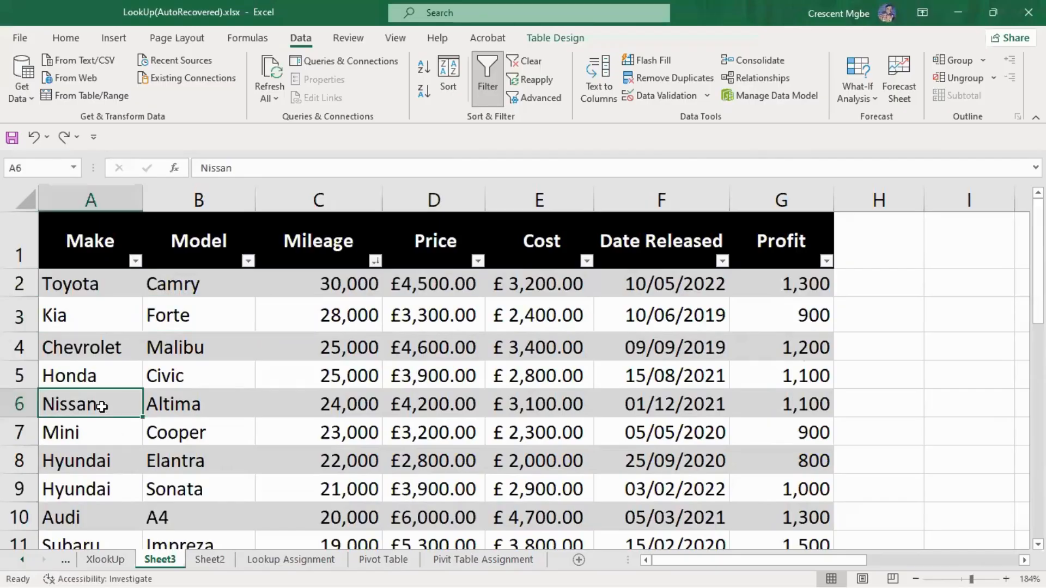
{"action": "right_click", "coordinate": [98, 405]}
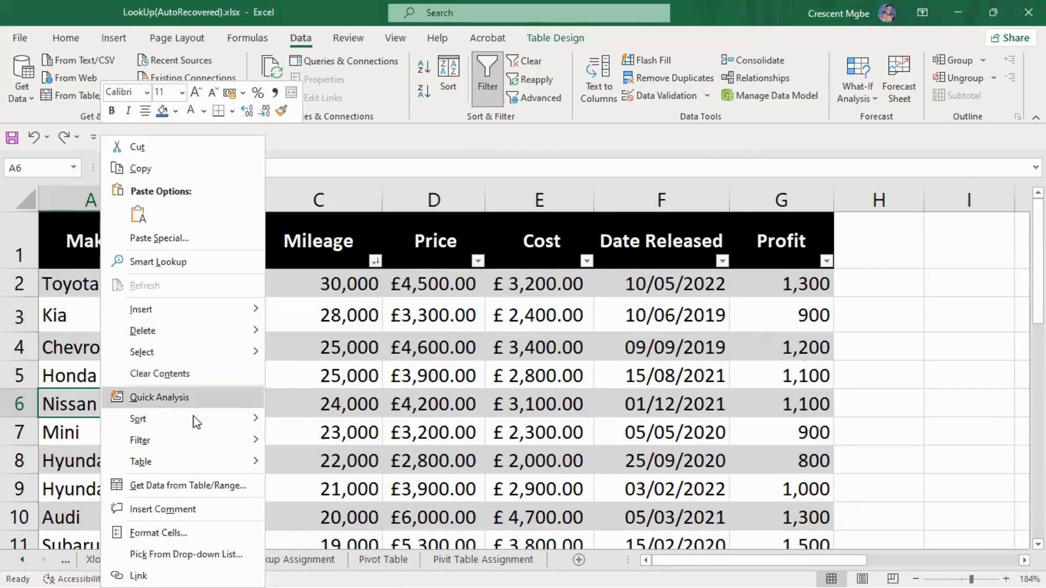
{"action": "mouse_move", "coordinate": [204, 441]}
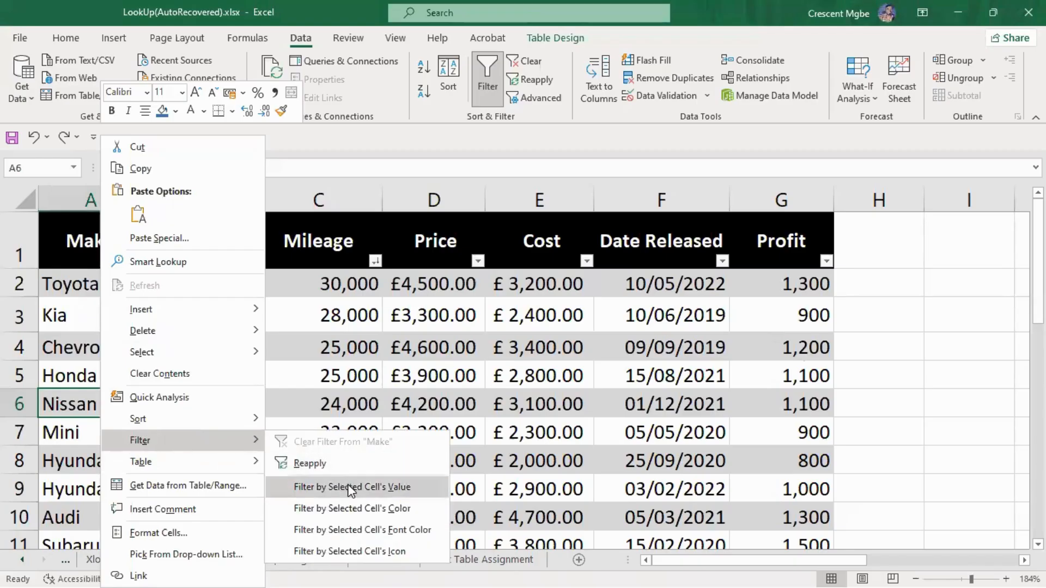
{"action": "left_click", "coordinate": [348, 488]}
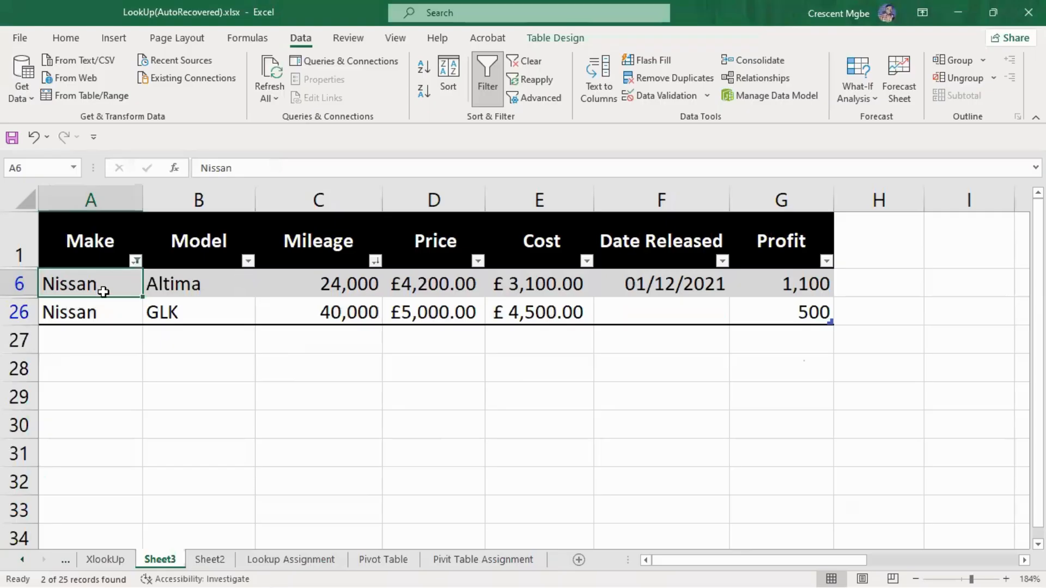
Check the lookup area beside the filtered table, and undo the filter on Make.
{"action": "left_click_drag", "start_coordinate": [692, 568], "coordinate": [843, 568]}
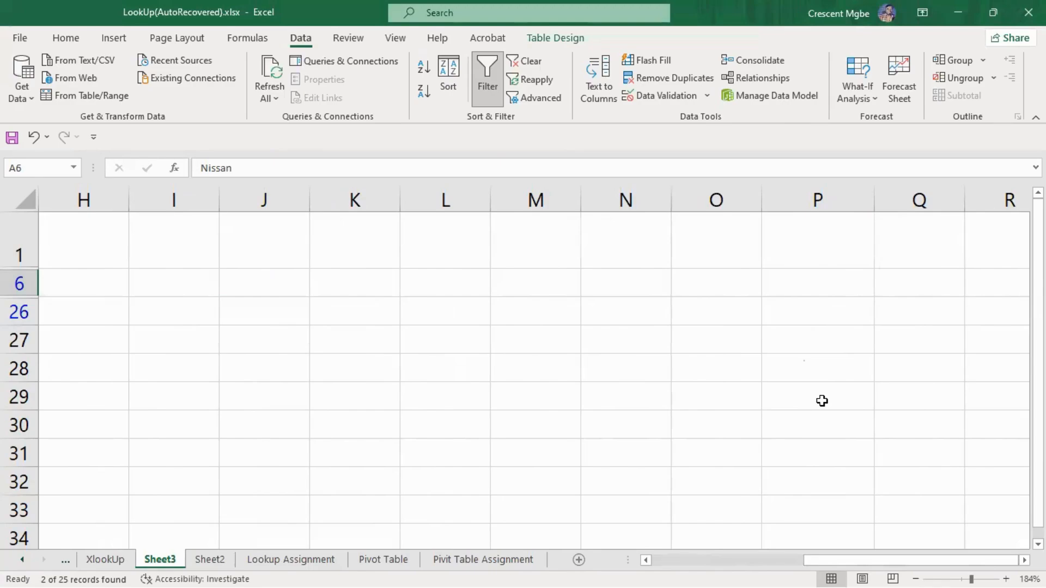
{"action": "left_click_drag", "start_coordinate": [885, 561], "coordinate": [626, 569]}
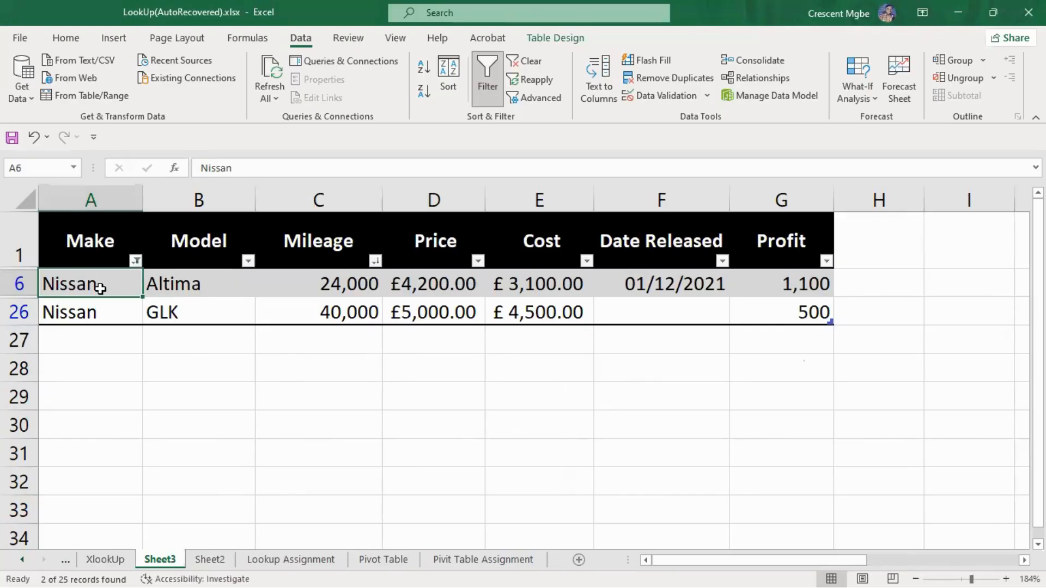
{"action": "key", "text": "ctrl+z"}
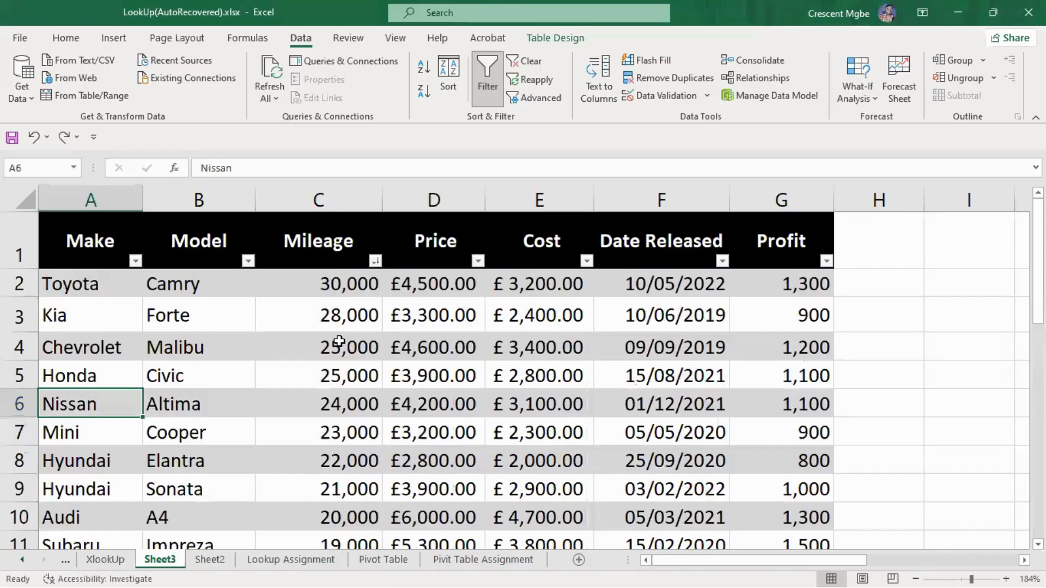
Replace the make in lookup cell K4 with Tesla.
{"action": "left_click_drag", "start_coordinate": [738, 562], "coordinate": [944, 564]}
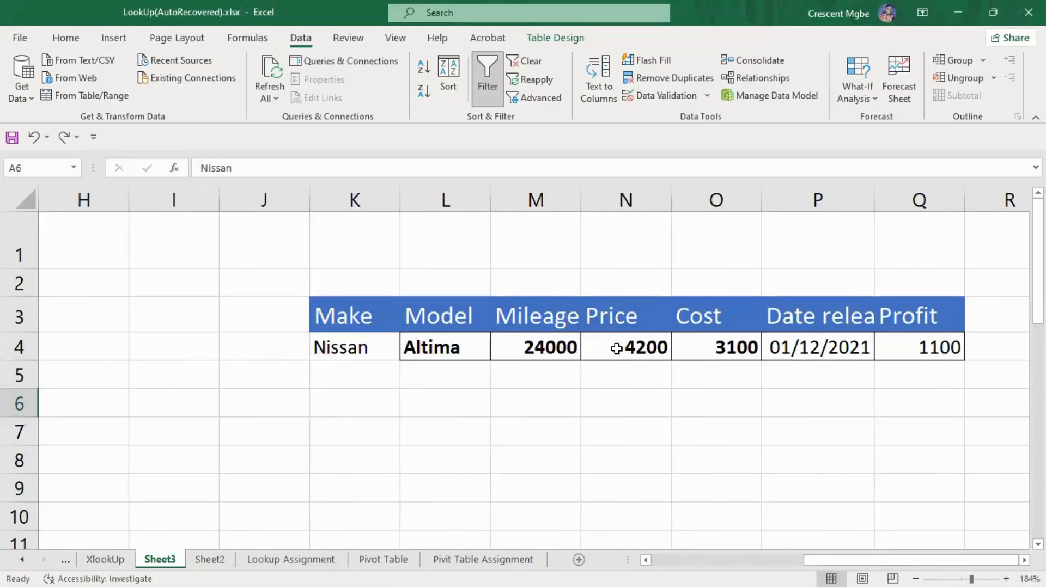
{"action": "left_click", "coordinate": [347, 349]}
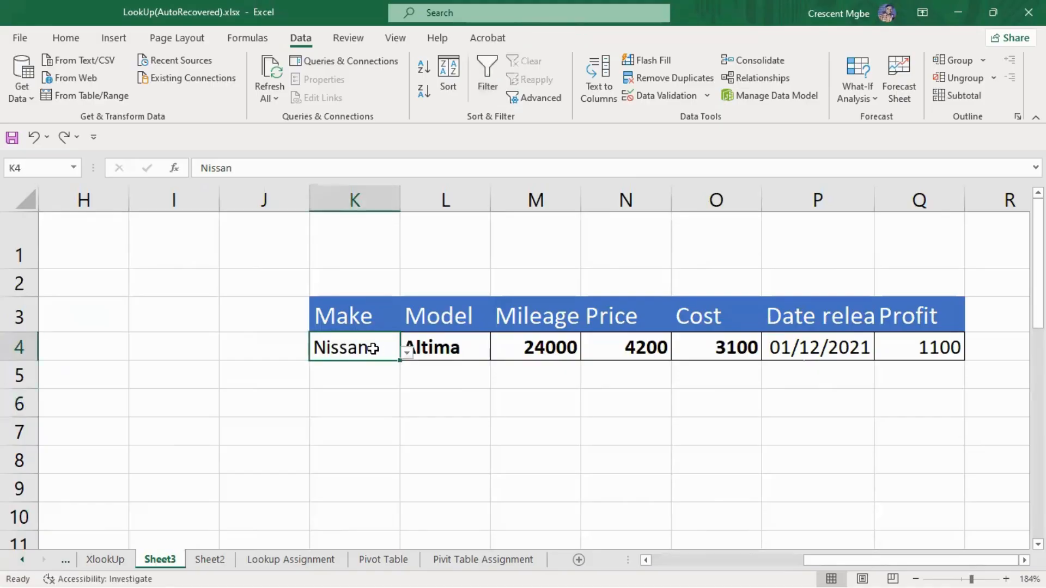
{"action": "key", "text": "BackSpace"}
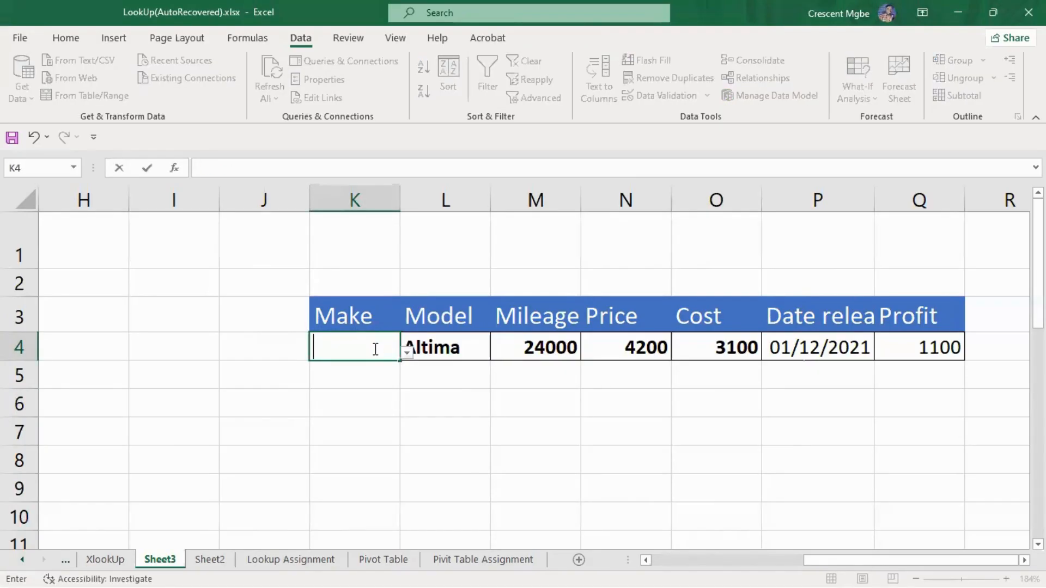
{"action": "type", "text": "Telsa"}
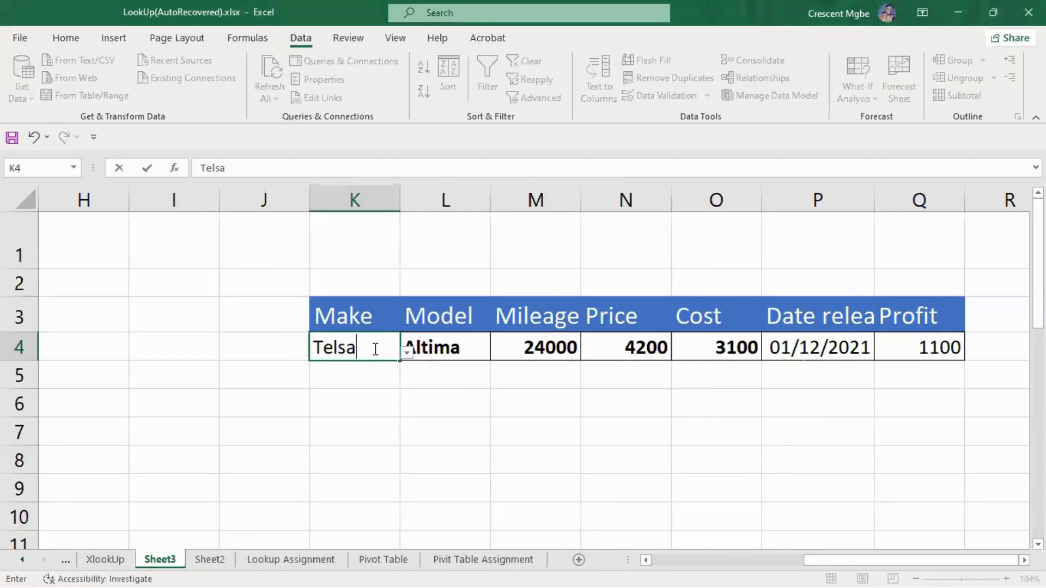
{"action": "key", "text": "BackSpace"}
{"action": "key", "text": "BackSpace"}
{"action": "key", "text": "BackSpace"}
{"action": "type", "text": "sla"}
{"action": "key", "text": "Return"}
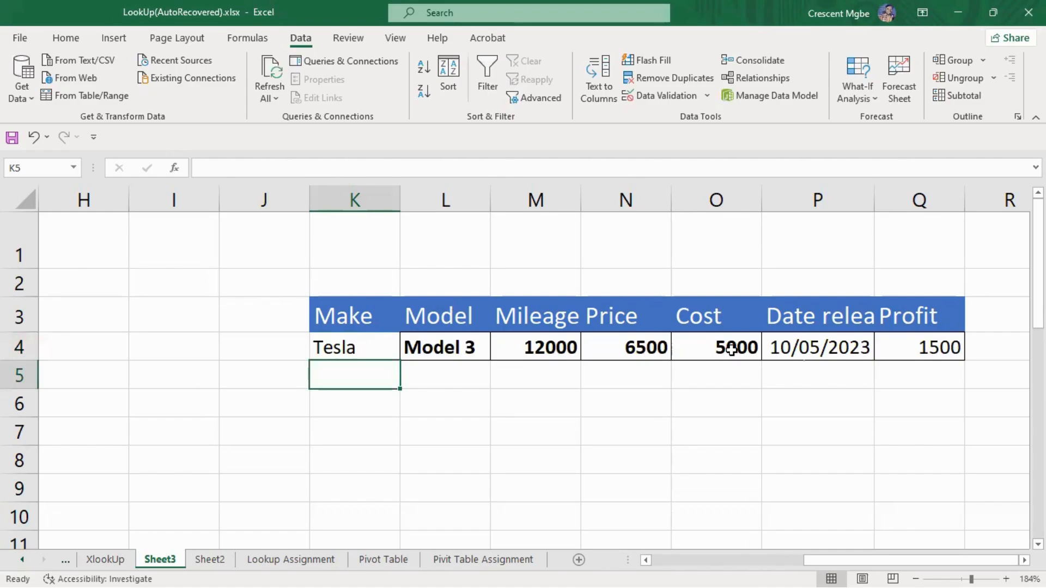
{"action": "left_click_drag", "start_coordinate": [865, 561], "coordinate": [709, 563]}
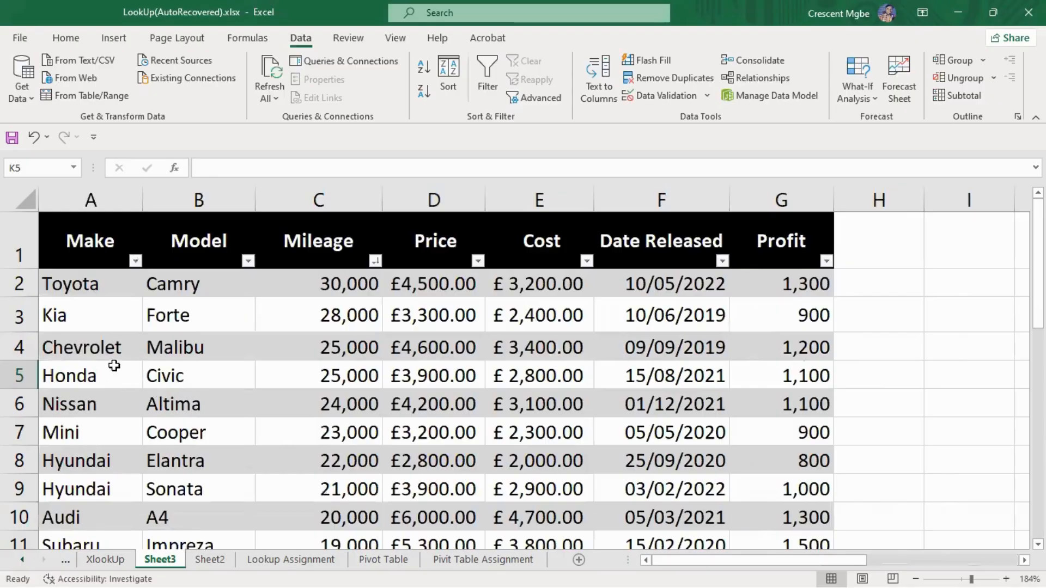
{"action": "right_click", "coordinate": [101, 405]}
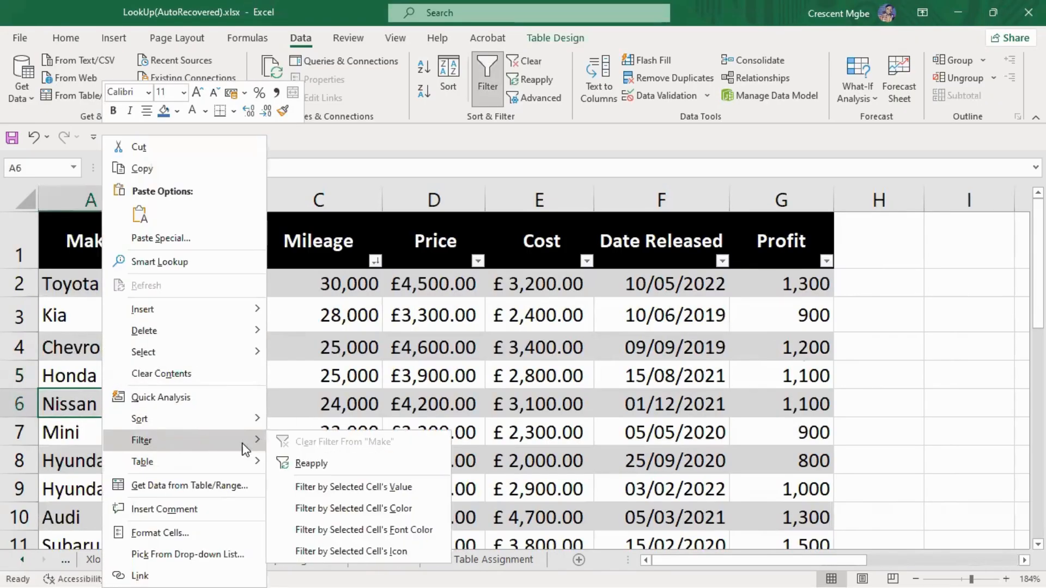
{"action": "left_click", "coordinate": [748, 401]}
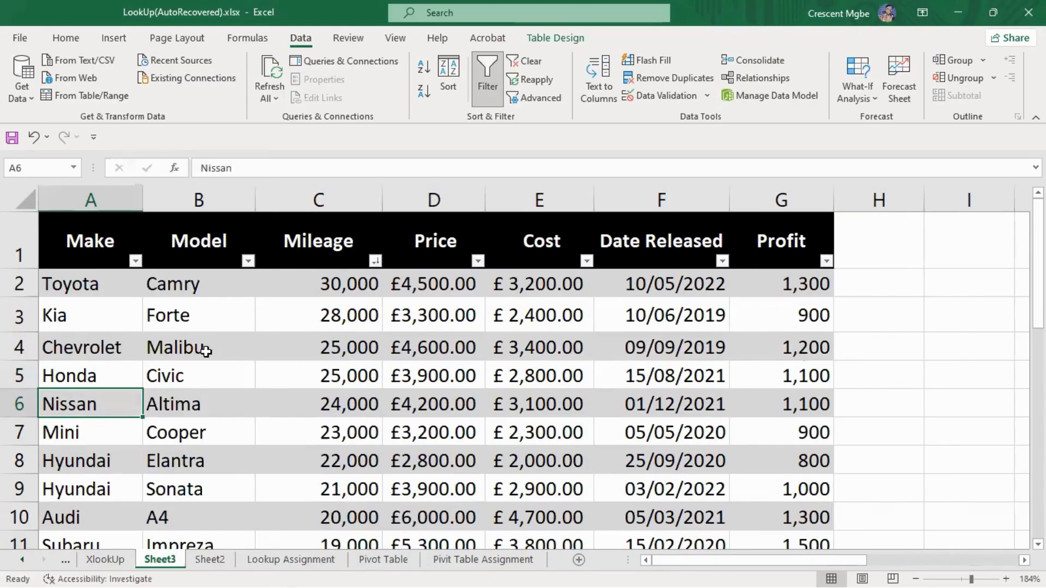
{"action": "mouse_move", "coordinate": [695, 559]}
{"action": "left_mouse_down"}
{"action": "mouse_move", "coordinate": [817, 559]}
{"action": "mouse_move", "coordinate": [676, 559]}
{"action": "left_mouse_up"}
{"action": "scroll", "coordinate": [349, 355], "scroll_direction": "down", "scroll_amount": 1}
{"action": "scroll", "coordinate": [374, 362], "scroll_direction": "up", "scroll_amount": 1}
{"action": "left_click_drag", "start_coordinate": [688, 565], "coordinate": [881, 564]}
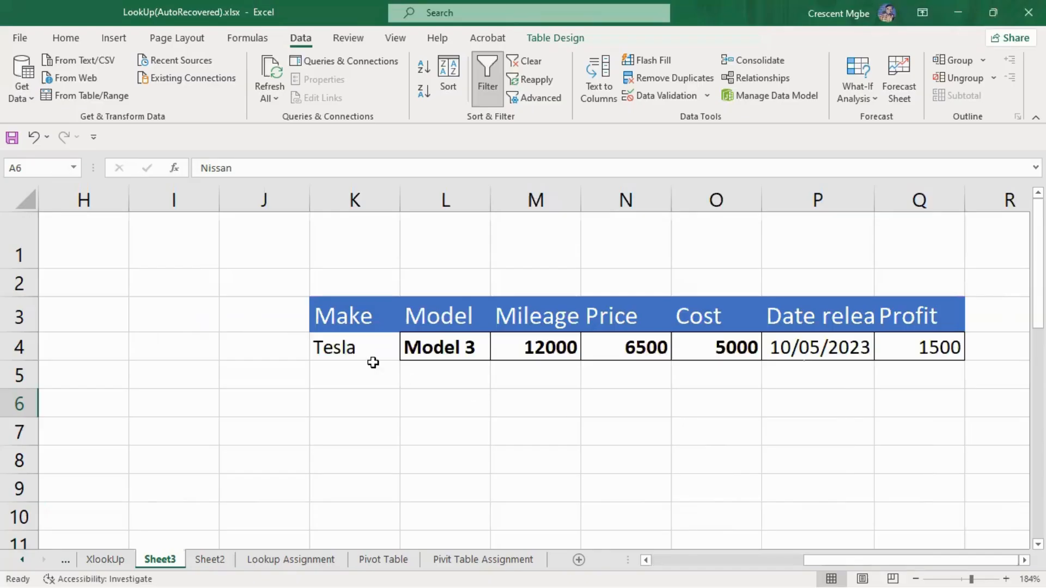
Choose Kia from the list of makes in K4.
{"action": "left_click", "coordinate": [362, 351]}
{"action": "double_click", "coordinate": [365, 350]}
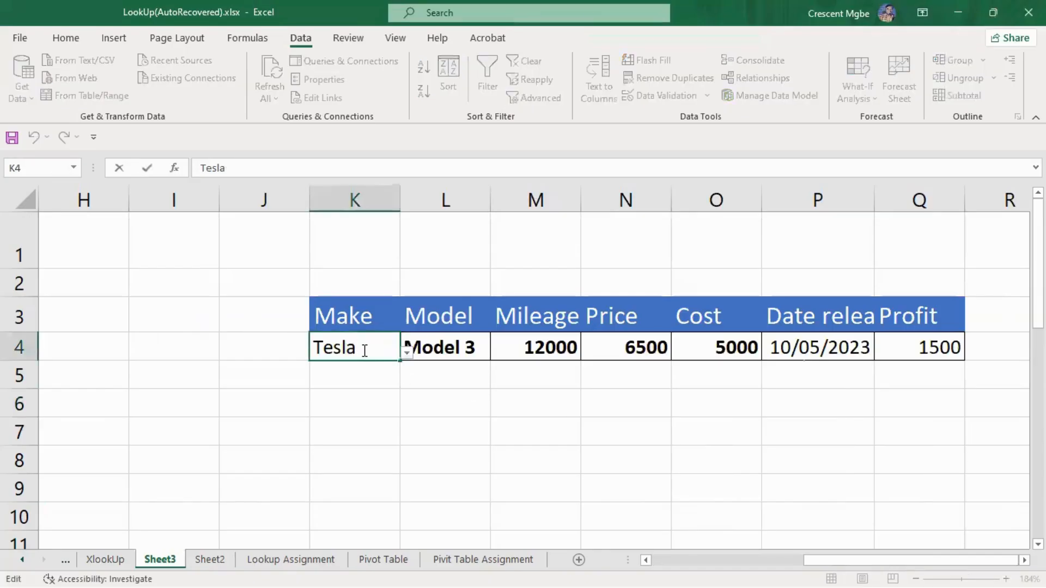
{"action": "left_click", "coordinate": [407, 353]}
{"action": "left_click_drag", "start_coordinate": [403, 455], "coordinate": [410, 373]}
{"action": "left_click", "coordinate": [316, 389]}
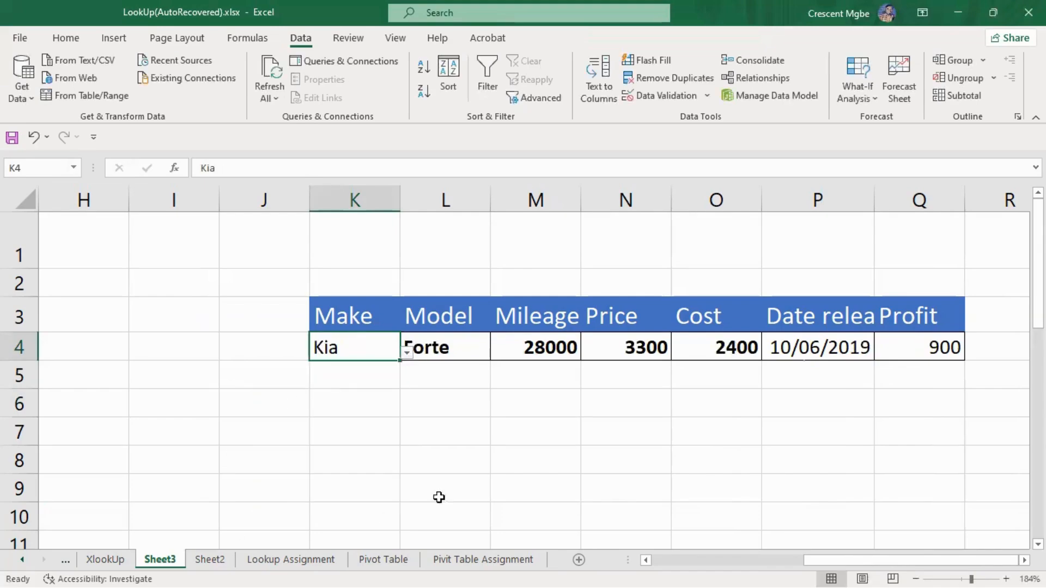
{"action": "left_click", "coordinate": [624, 398]}
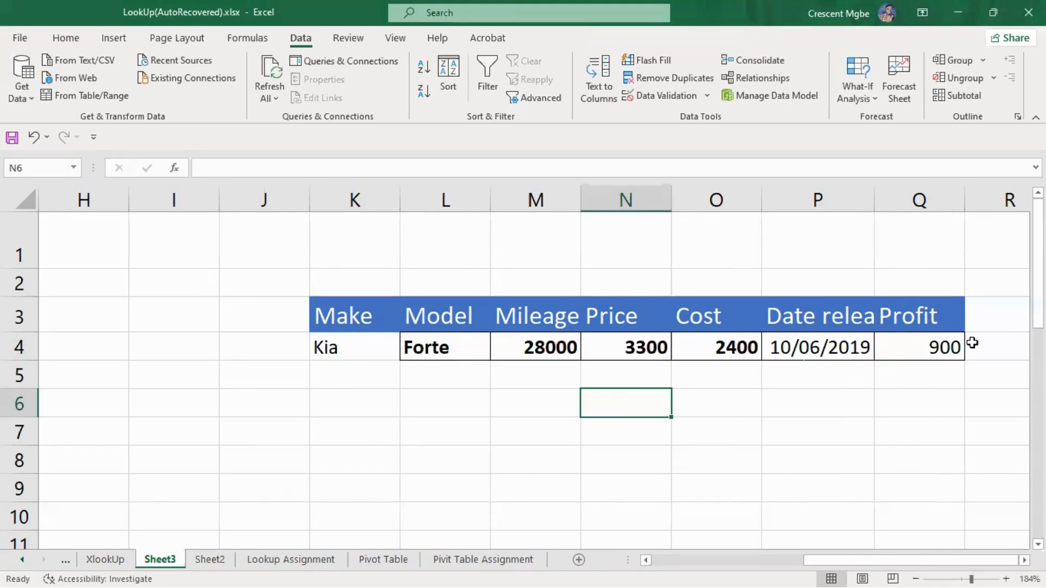
{"action": "right_click", "coordinate": [331, 280]}
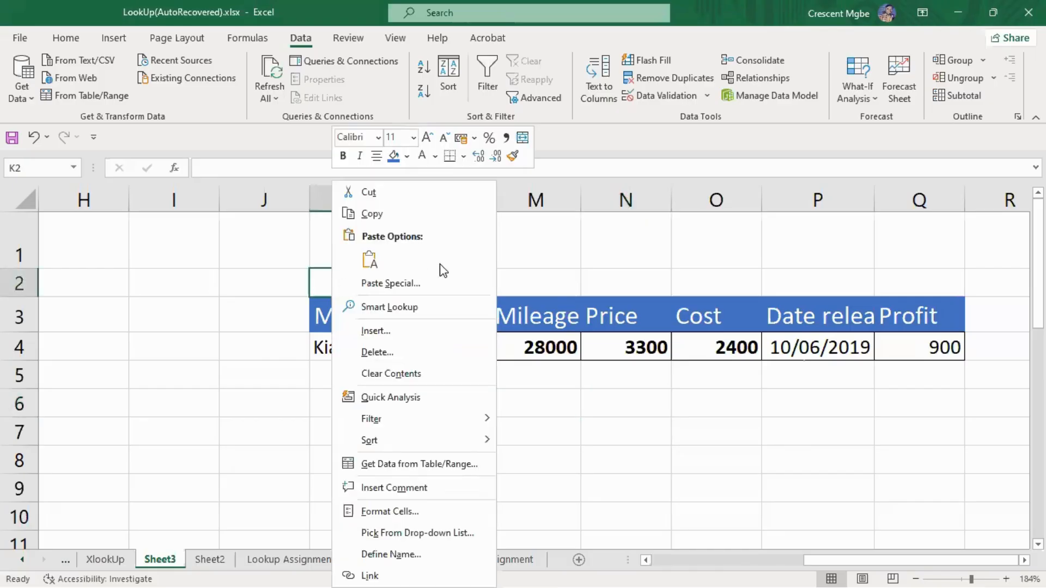
{"action": "left_click", "coordinate": [613, 233]}
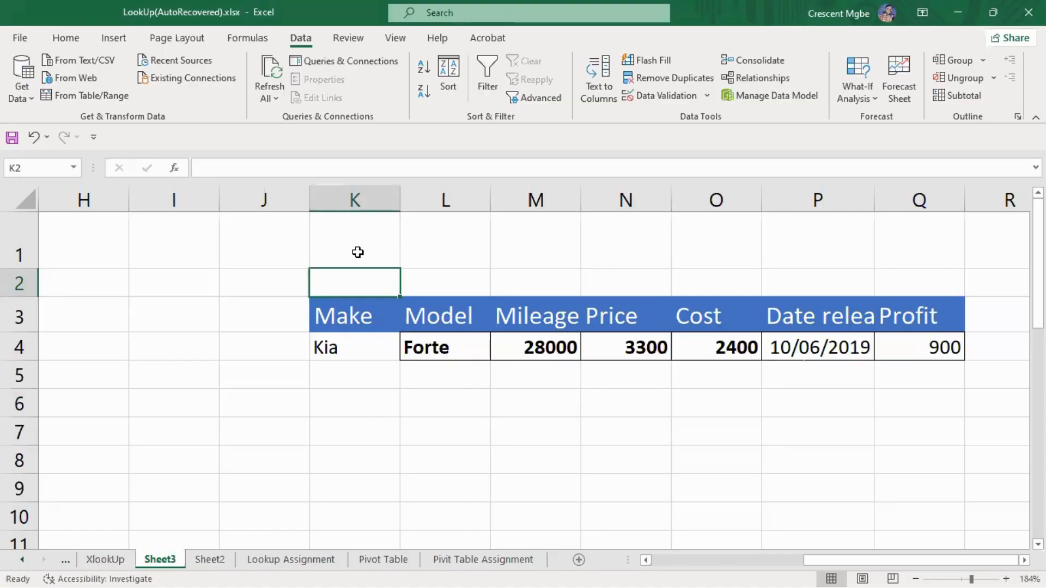
{"action": "left_click", "coordinate": [494, 257]}
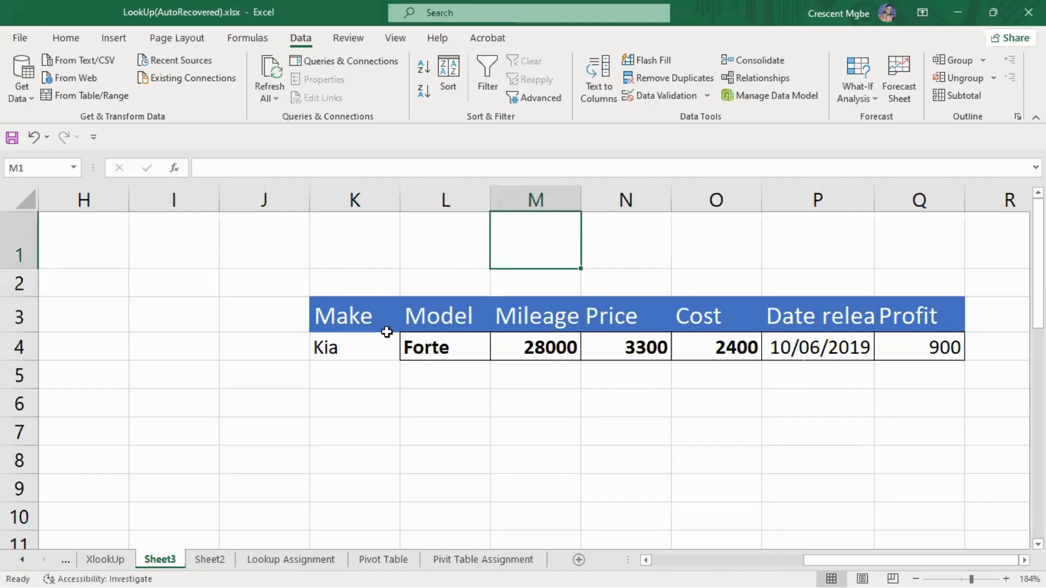
Choose Nissan from the list of makes in lookup cell K4.
{"action": "left_click", "coordinate": [360, 347]}
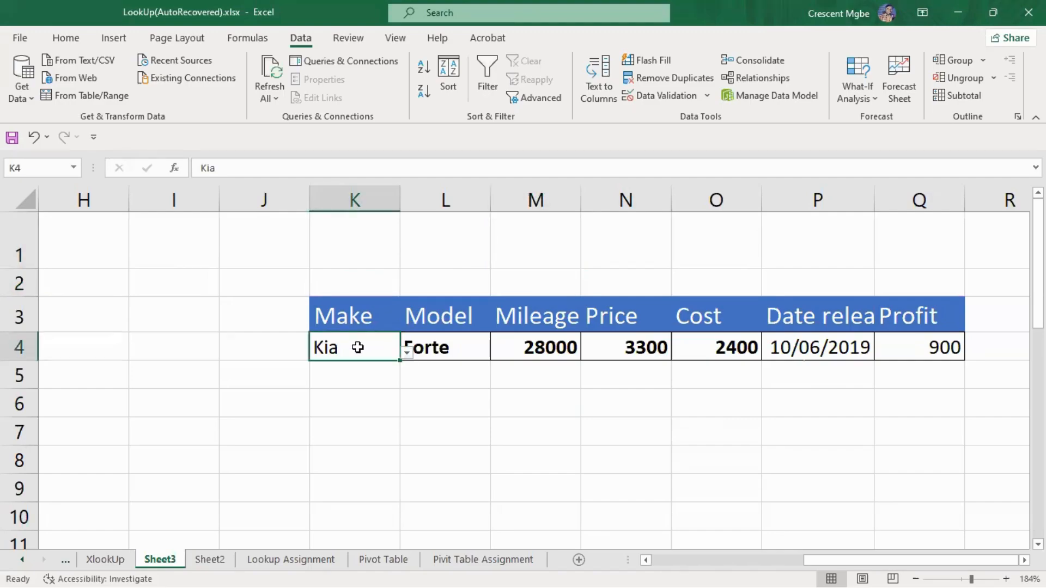
{"action": "double_click", "coordinate": [359, 347]}
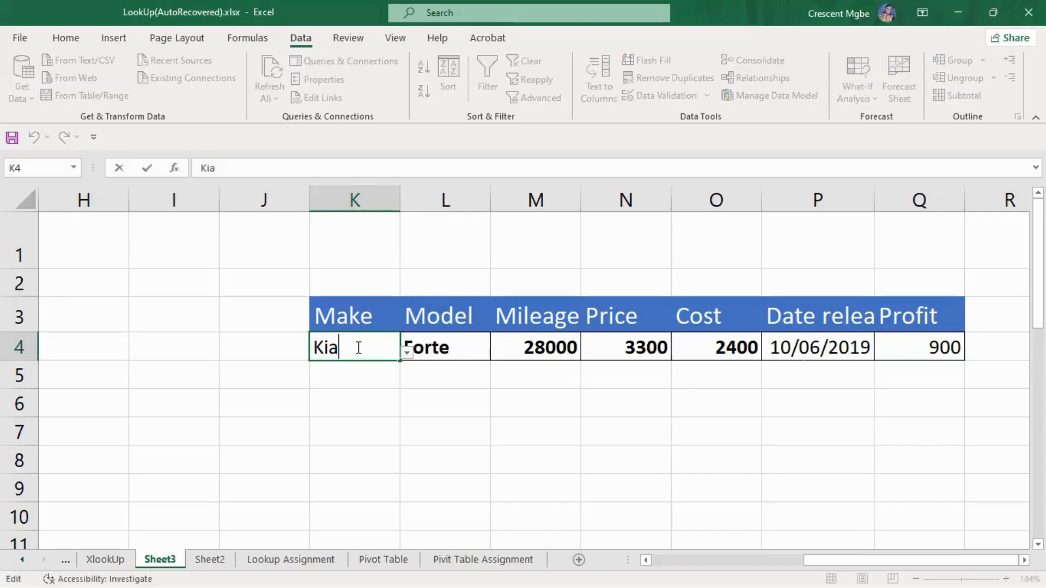
{"action": "left_click", "coordinate": [408, 354]}
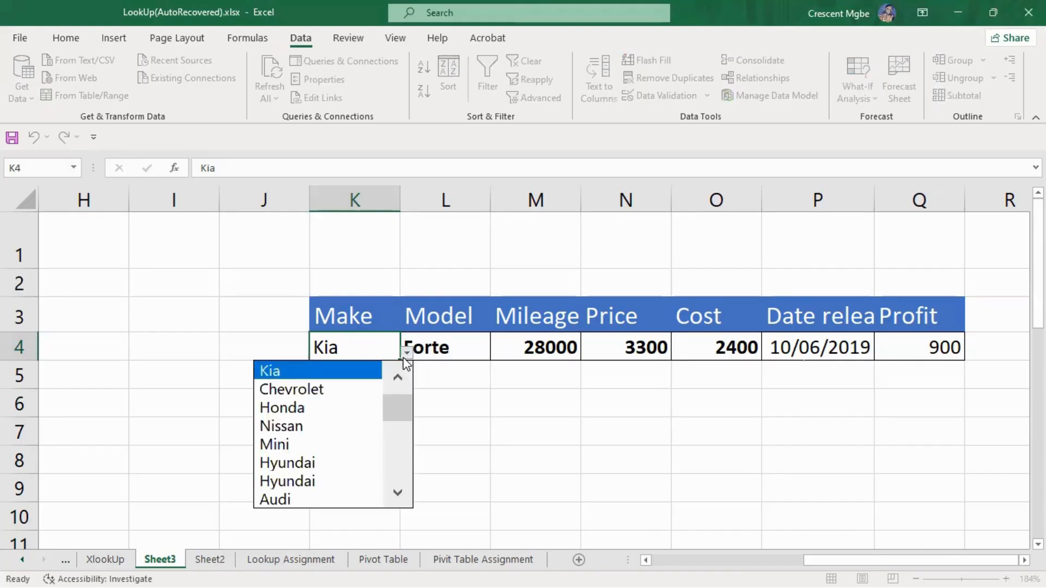
{"action": "left_click", "coordinate": [316, 427]}
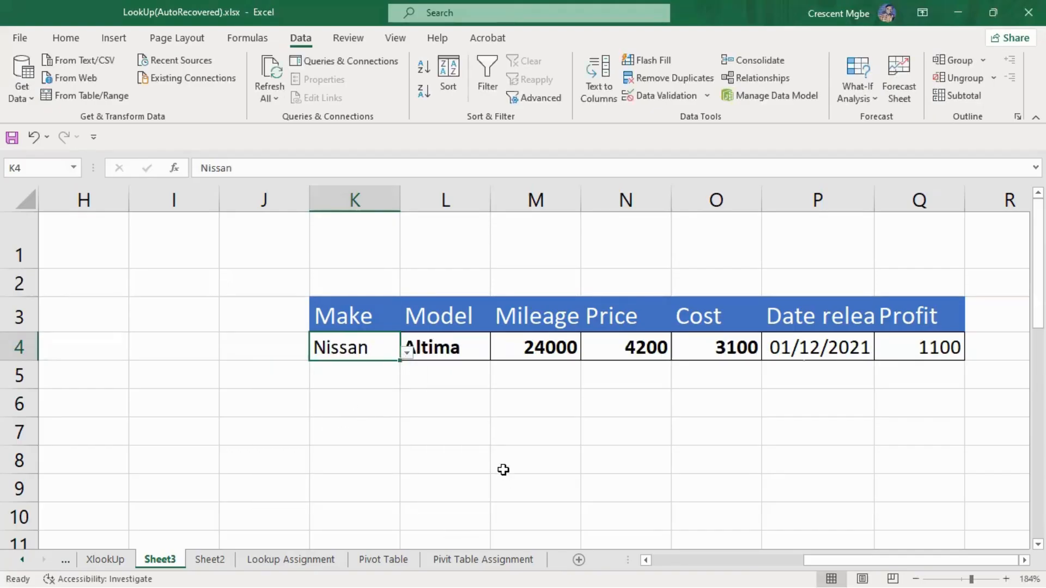
Switch to the PowerPoint slide show with the INDEX & MATCH slide.
{"action": "key", "text": "super+Tab"}
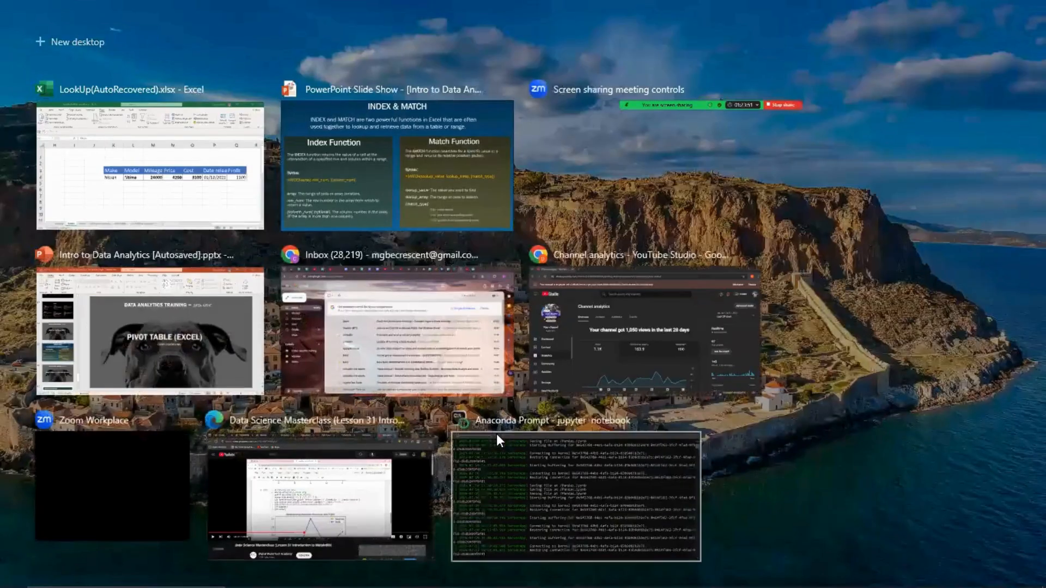
{"action": "left_click", "coordinate": [458, 153]}
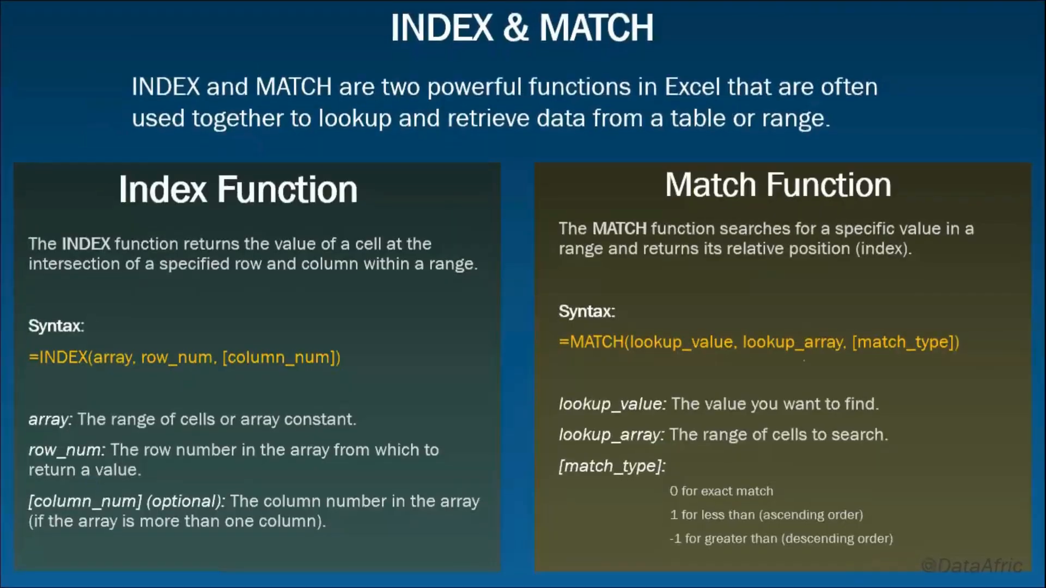